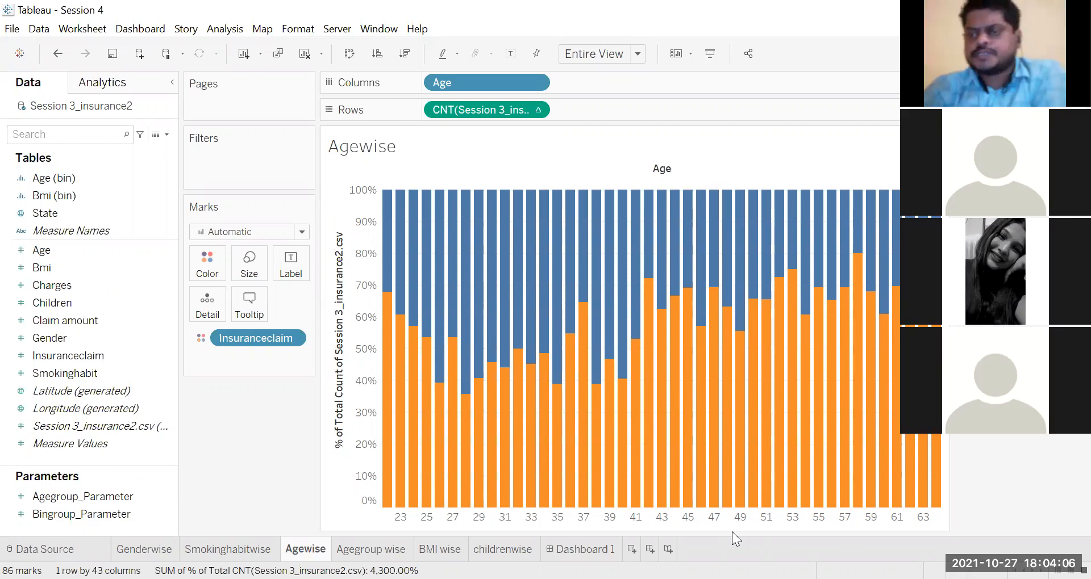
{"action": "mouse_move", "coordinate": [755, 215]}
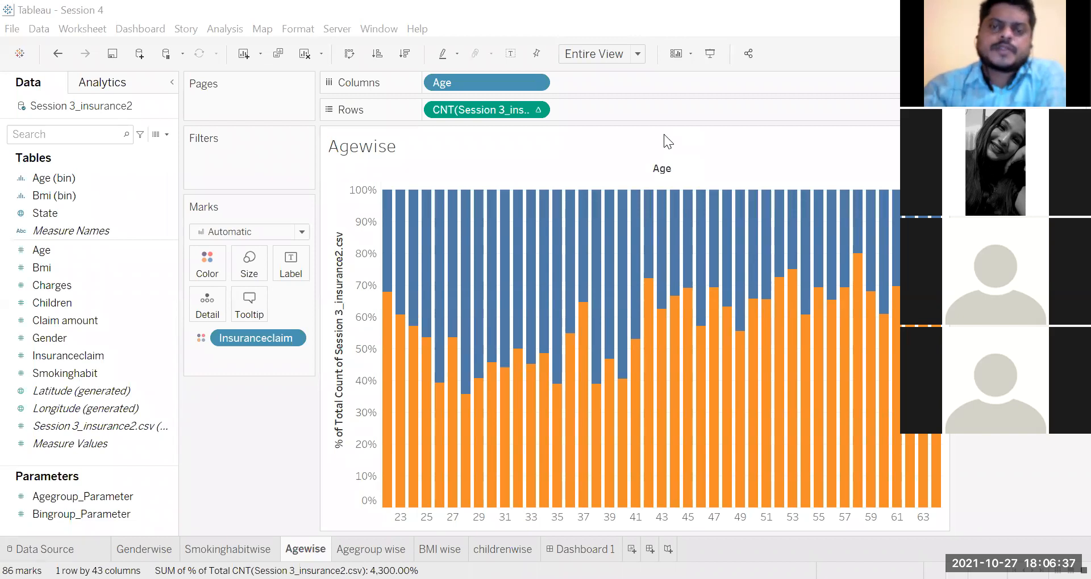
{"action": "left_click", "coordinate": [117, 519]}
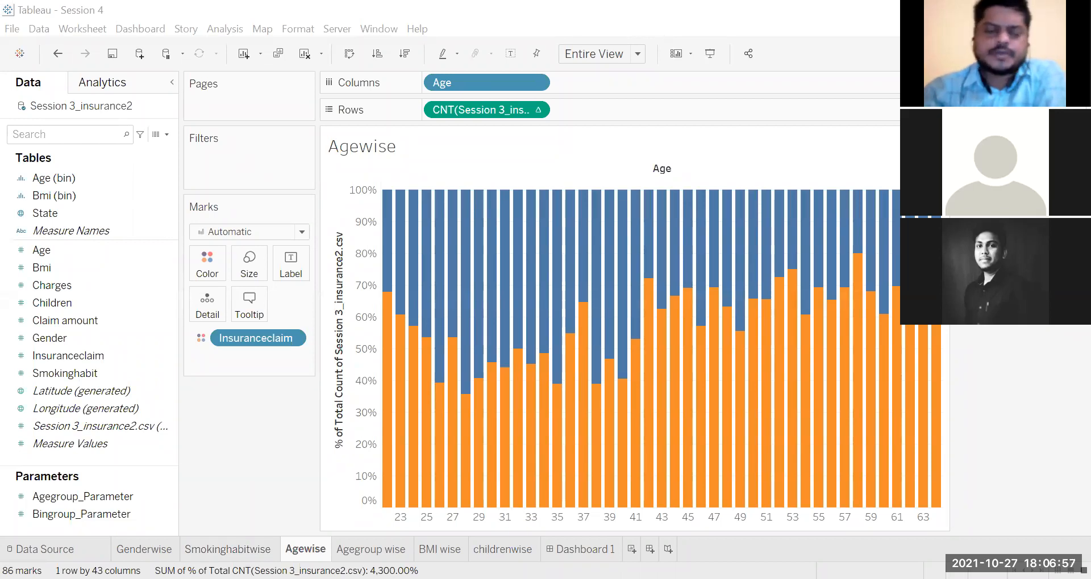
Step: Examine the insurance data source, then the claim shares by gender and smoking habit on the Genderwise and Smokinghabitwise sheets
{"action": "left_click", "coordinate": [95, 547]}
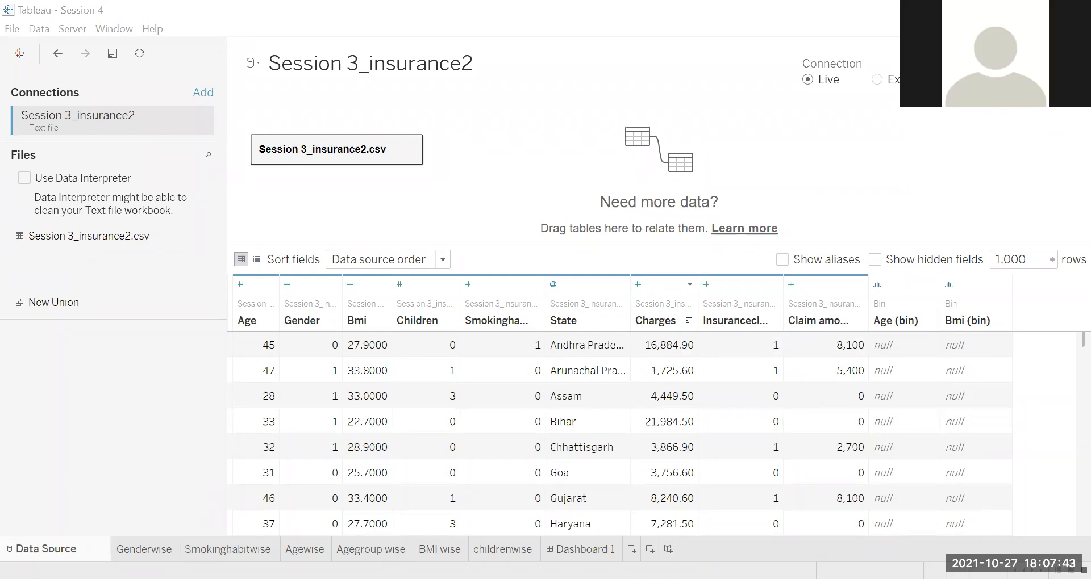
{"action": "left_click", "coordinate": [144, 550]}
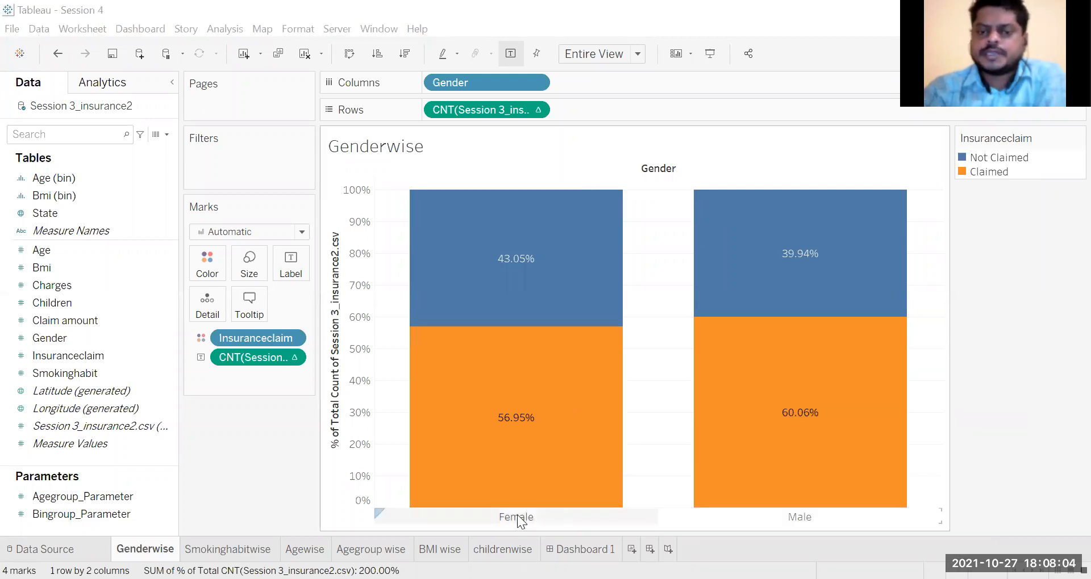
{"action": "mouse_move", "coordinate": [544, 507]}
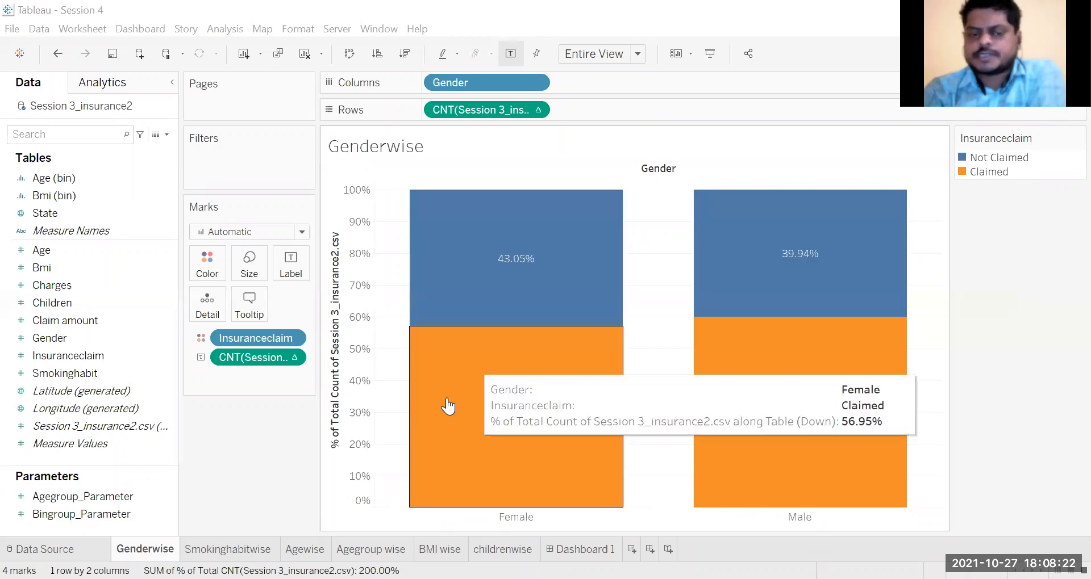
{"action": "left_click", "coordinate": [228, 550]}
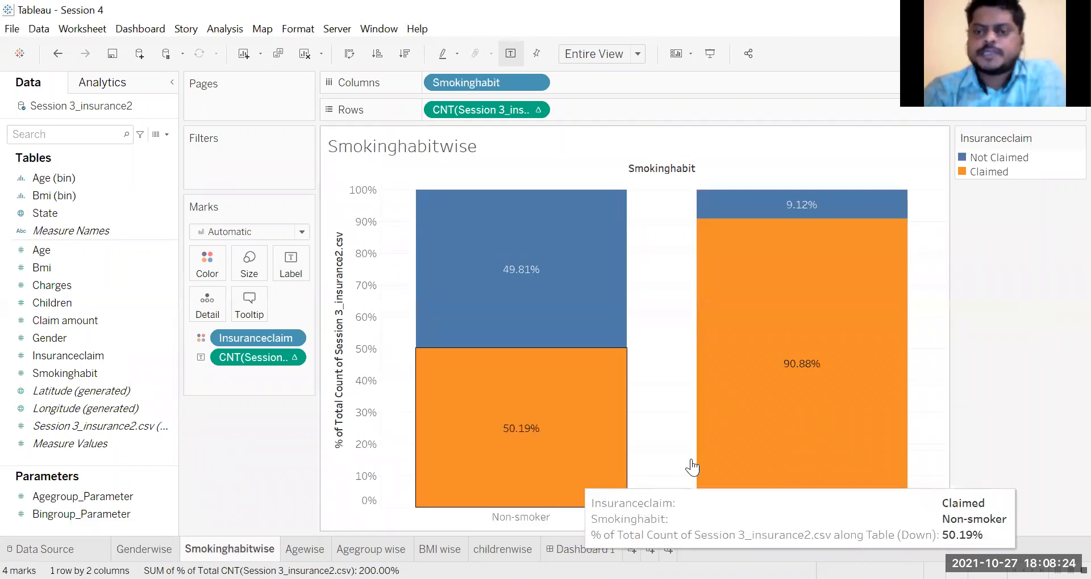
{"action": "mouse_move", "coordinate": [855, 508]}
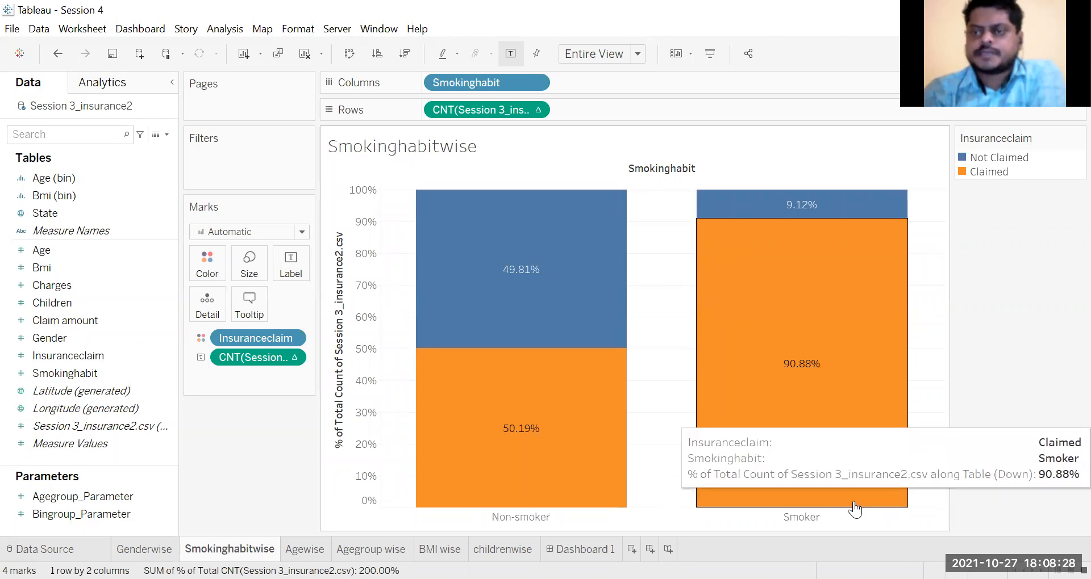
{"action": "mouse_move", "coordinate": [825, 450]}
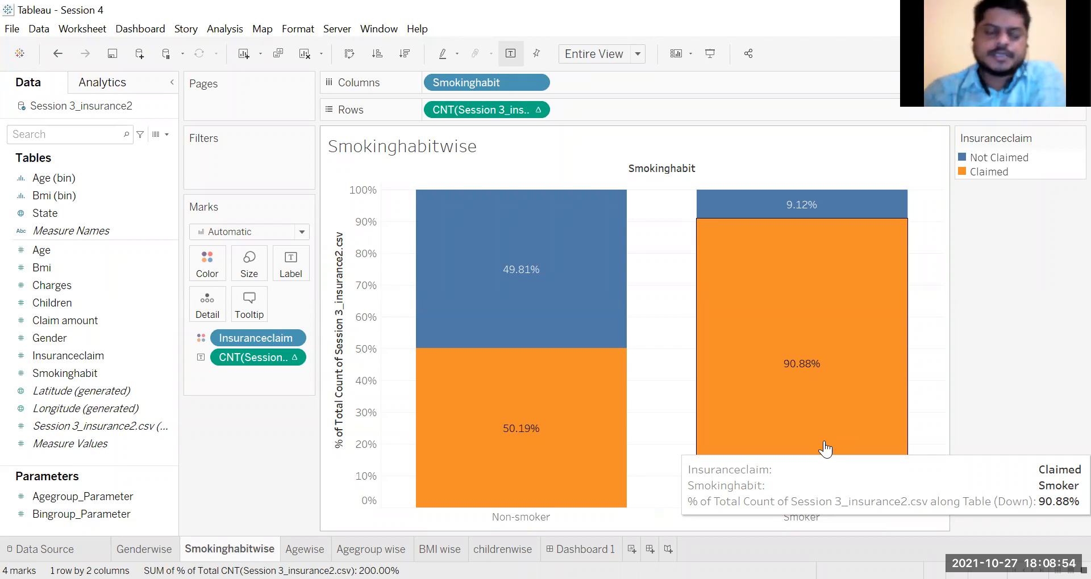
Step: Examine the claim shares on the Agewise, Agegroup wise, BMI wise and childrenwise sheets, ending on BMI wise
{"action": "left_click", "coordinate": [313, 547]}
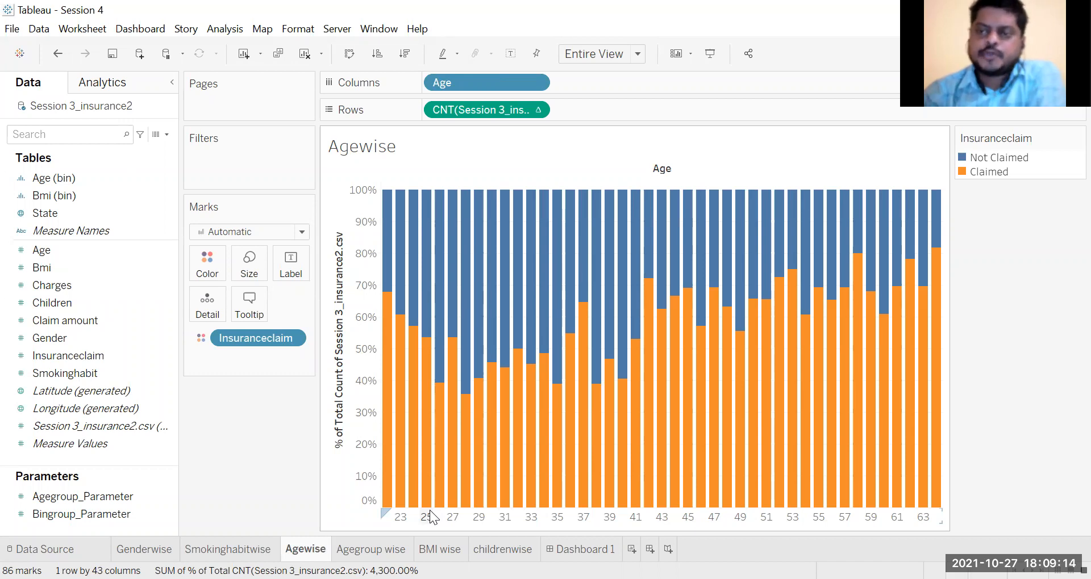
{"action": "left_click", "coordinate": [376, 550]}
{"action": "mouse_move", "coordinate": [636, 420]}
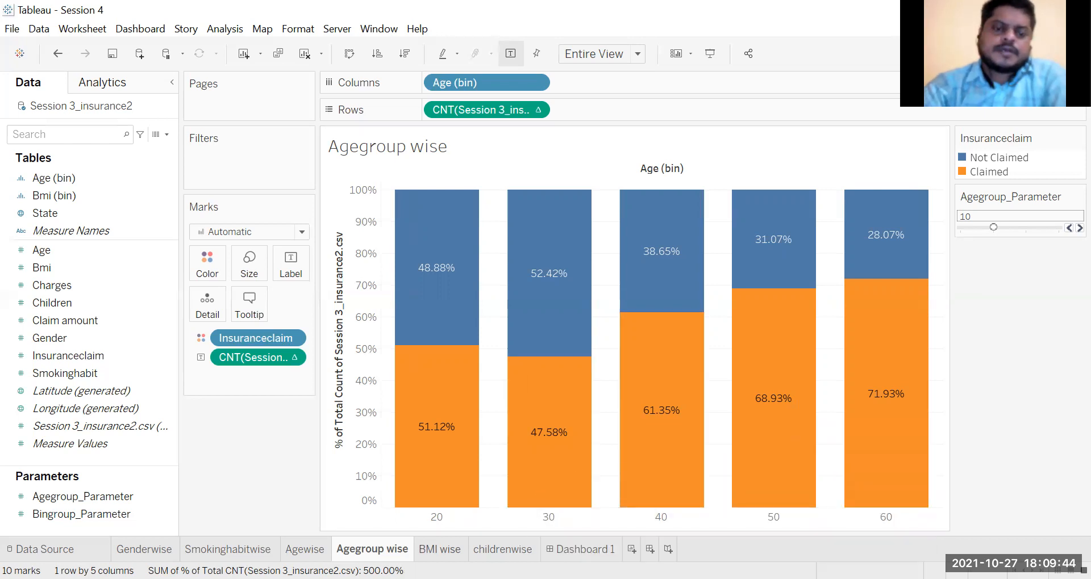
{"action": "left_click", "coordinate": [441, 550]}
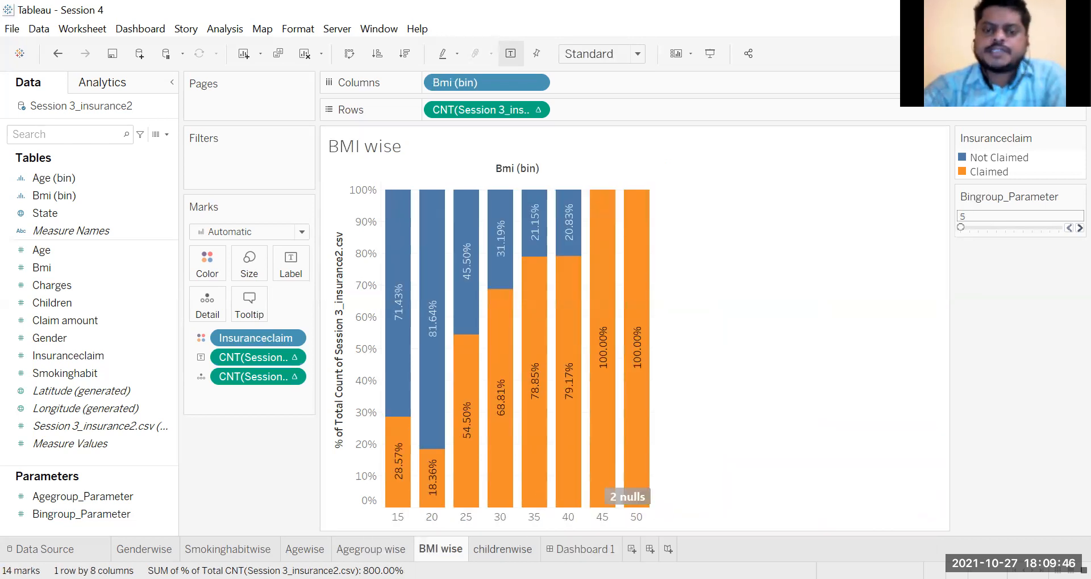
{"action": "left_click", "coordinate": [503, 549]}
{"action": "left_click", "coordinate": [440, 550]}
{"action": "left_click", "coordinate": [502, 550]}
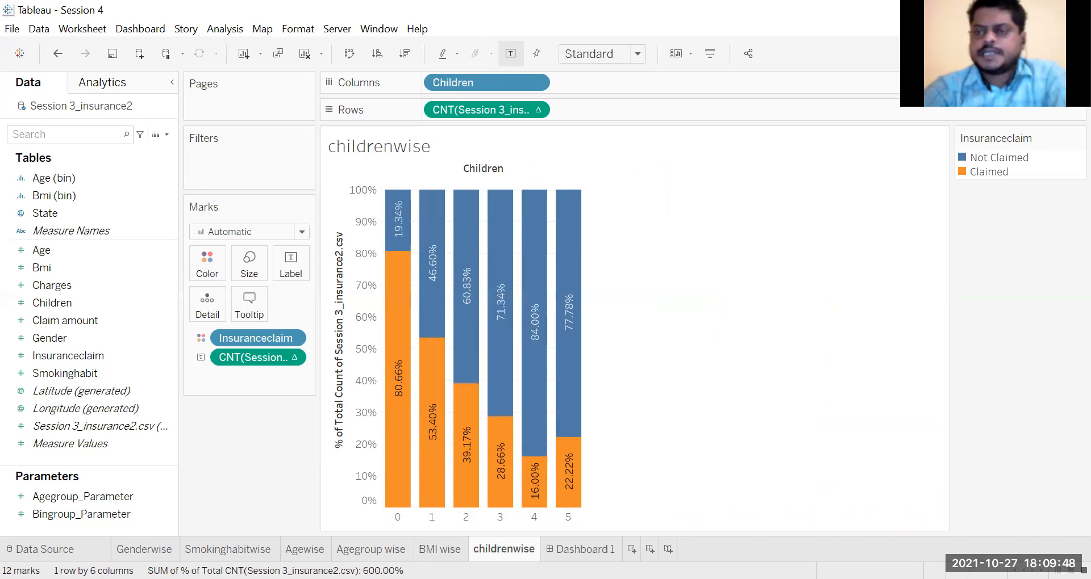
{"action": "left_click", "coordinate": [440, 549]}
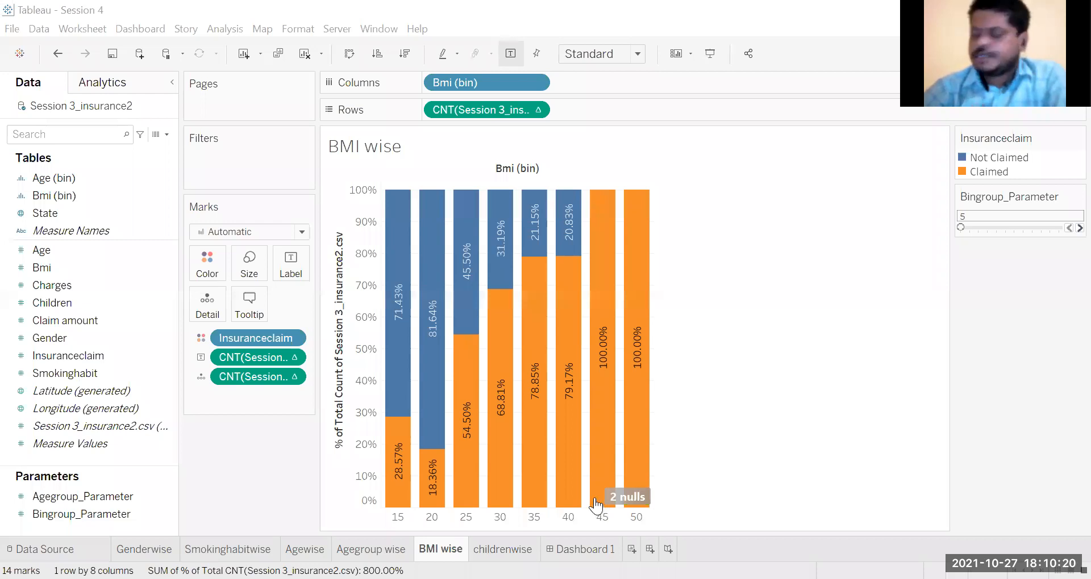
{"action": "left_click", "coordinate": [513, 548]}
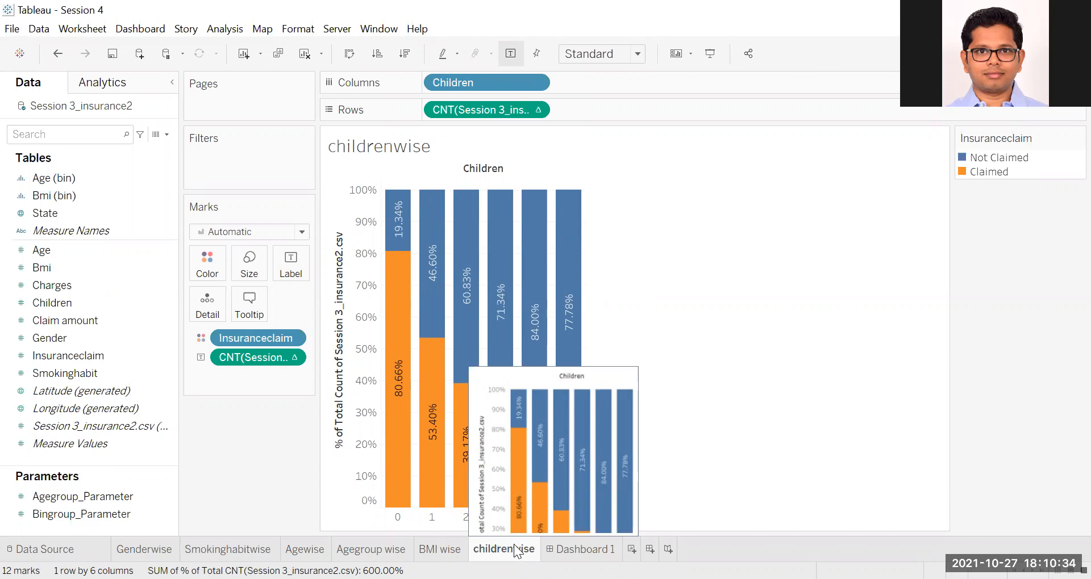
{"action": "left_click", "coordinate": [444, 548]}
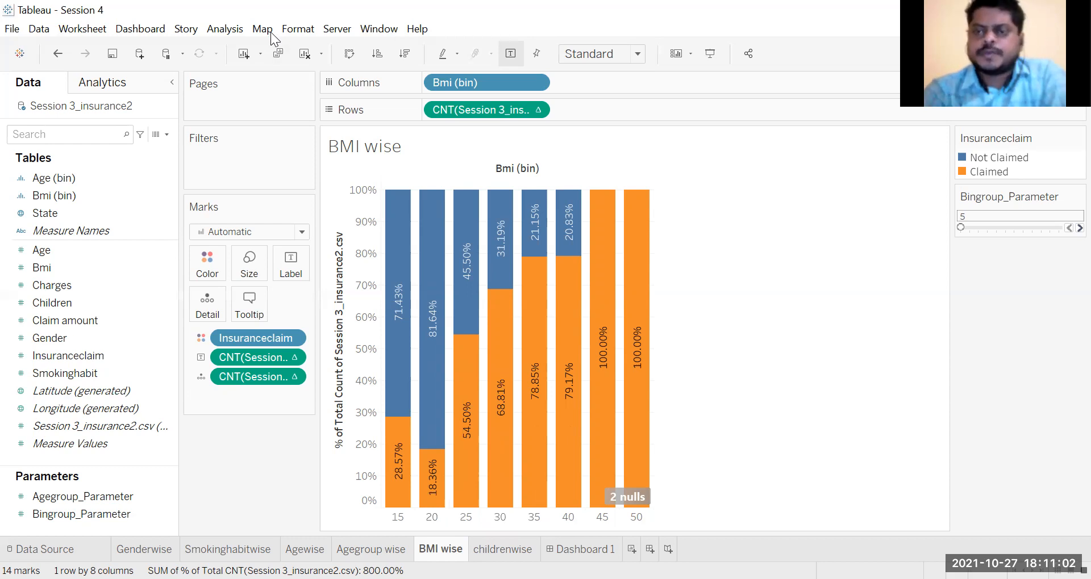
{"action": "key", "text": "alt+Tab"}
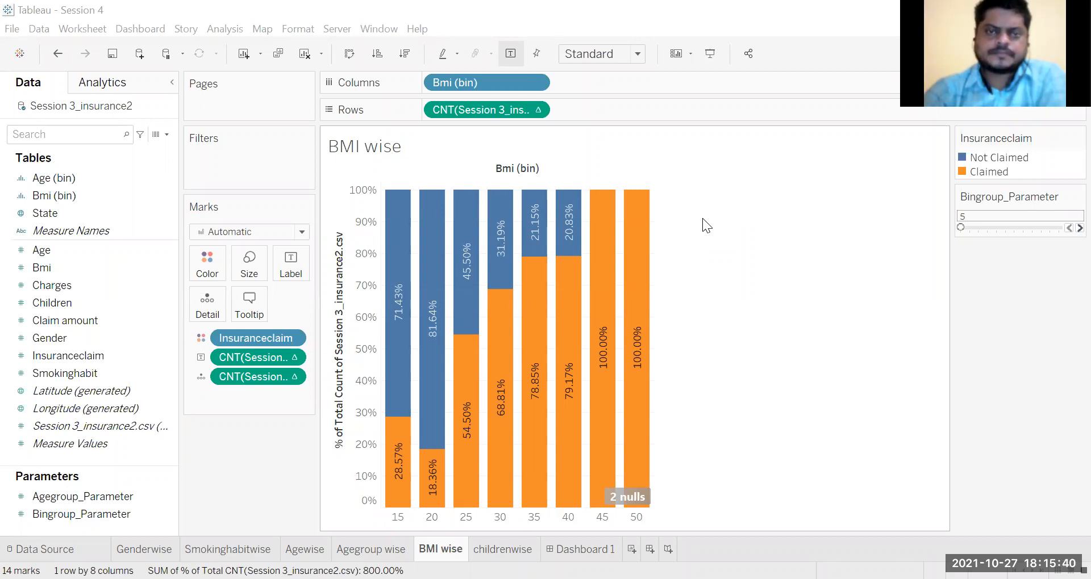
{"action": "left_click", "coordinate": [594, 154]}
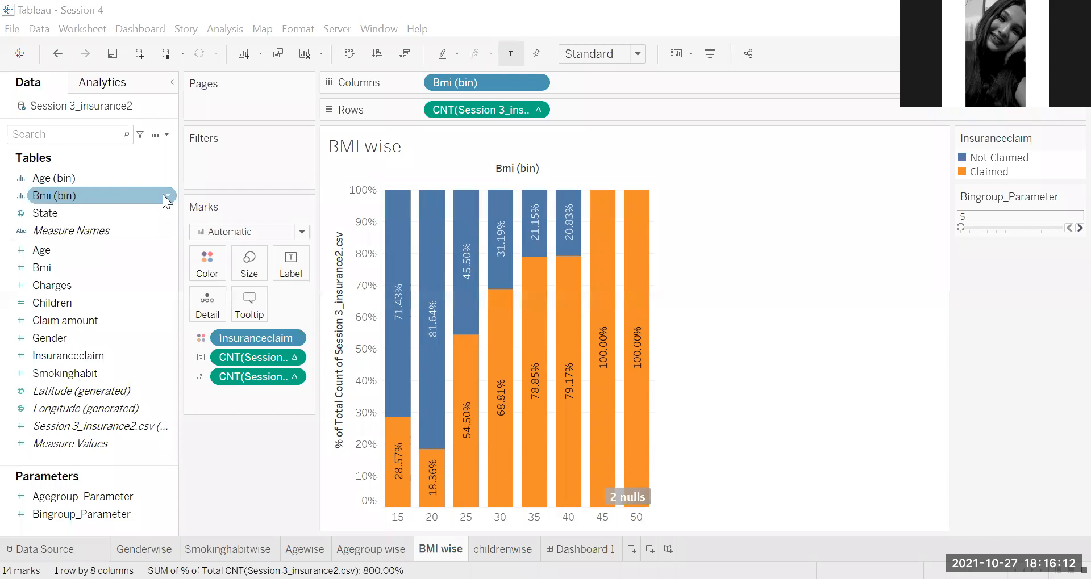
Step: Inspect the bin definition of the Bmi (bin) field and close it without changes
{"action": "right_click", "coordinate": [163, 194]}
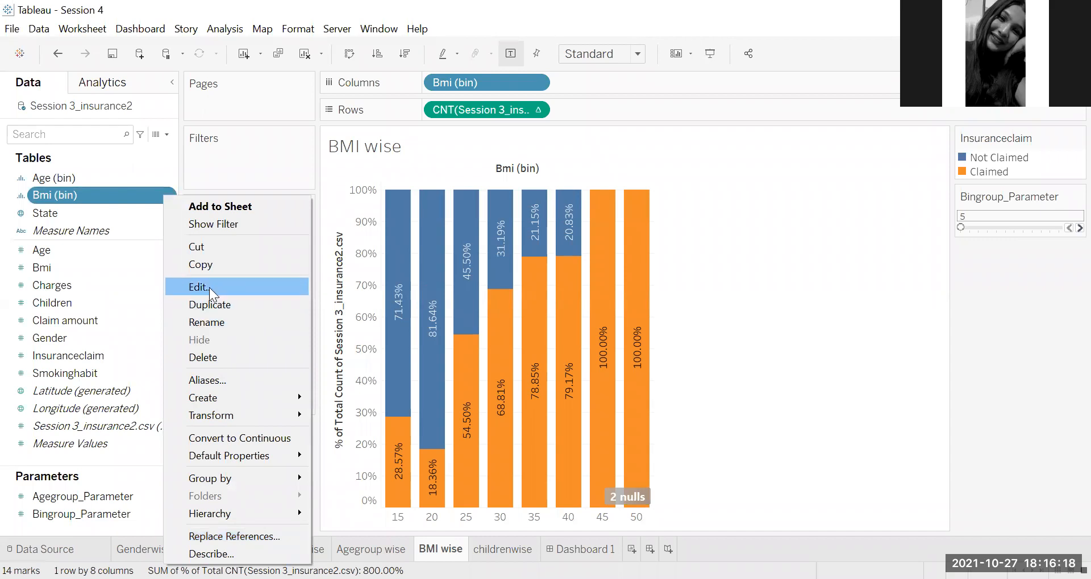
{"action": "key", "text": "Return"}
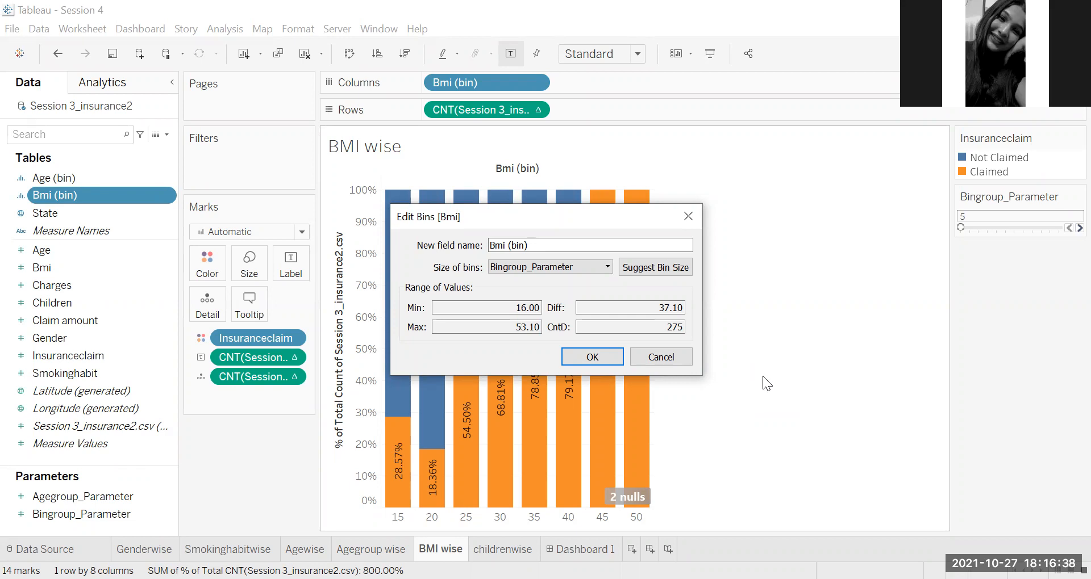
{"action": "left_click", "coordinate": [670, 362]}
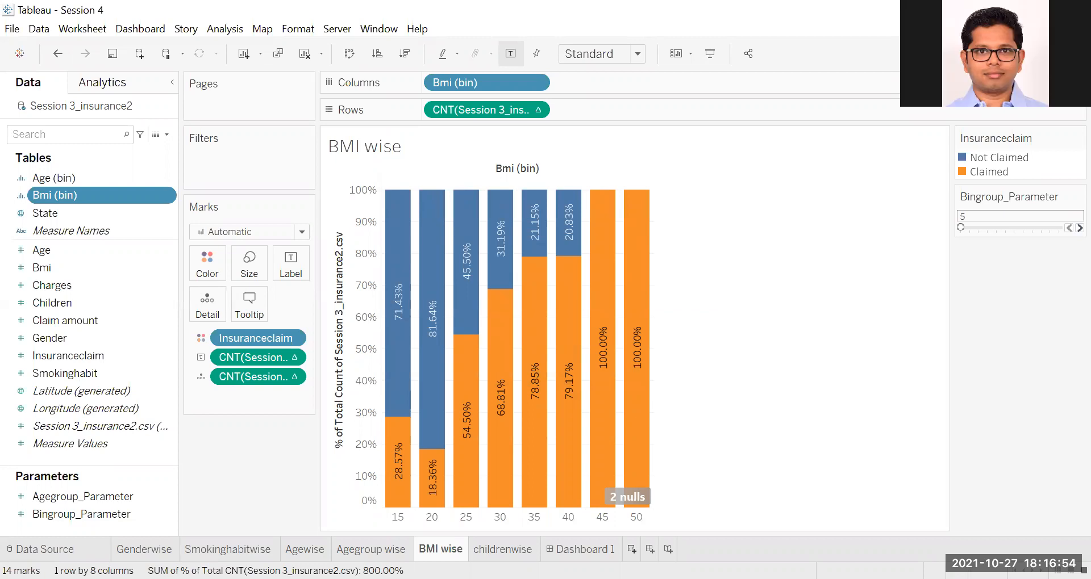
Step: Add a new worksheet, place it between the Agegroup wise and BMI wise sheets, and rename it BMIWISE_R
{"action": "left_click", "coordinate": [631, 549]}
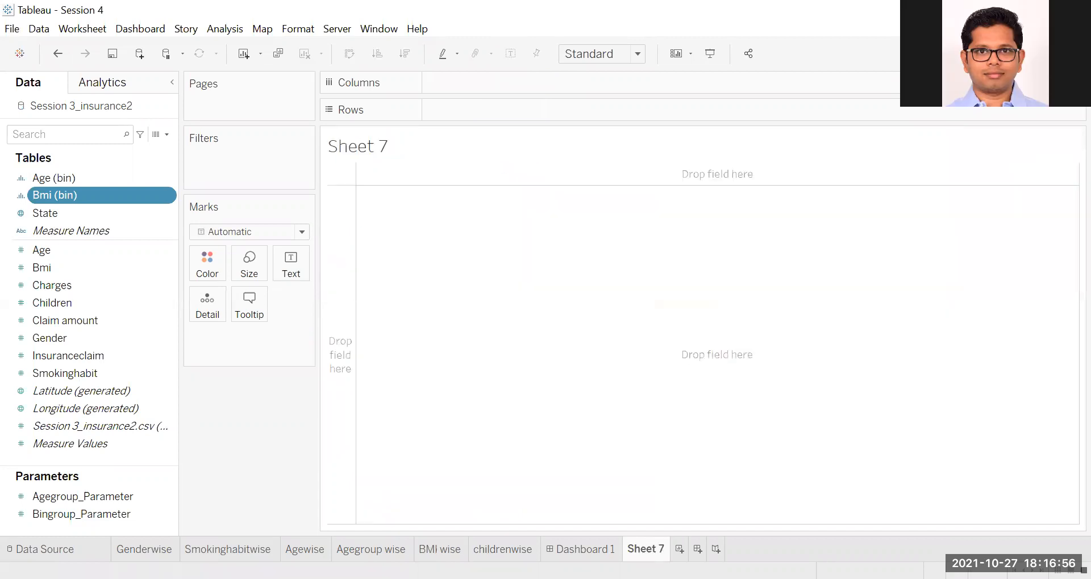
{"action": "left_click_drag", "start_coordinate": [638, 550], "coordinate": [416, 550]}
{"action": "double_click", "coordinate": [435, 549]}
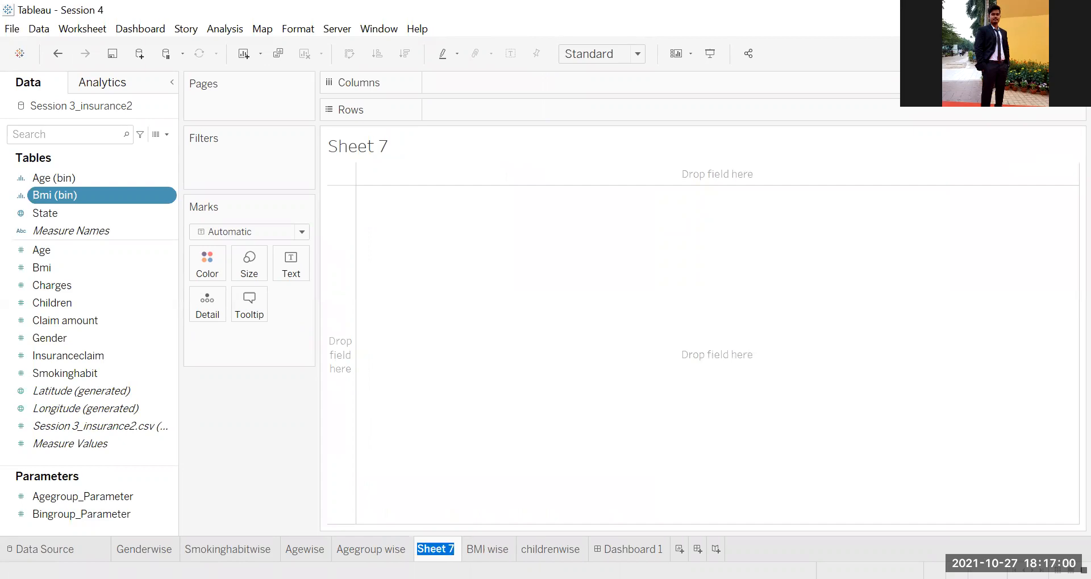
{"action": "type", "text": "bMI"}
{"action": "key", "text": "BackSpace"}
{"action": "key", "text": "BackSpace"}
{"action": "key", "text": "BackSpace"}
{"action": "type", "text": "bm"}
{"action": "key", "text": "BackSpace"}
{"action": "key", "text": "BackSpace"}
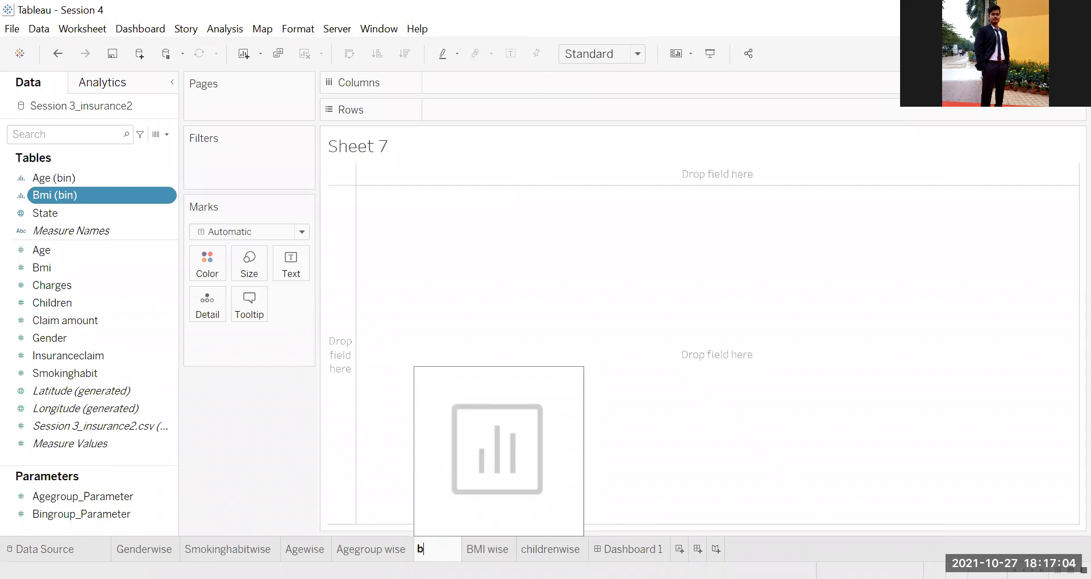
{"action": "type", "text": "BMIWISE_R"}
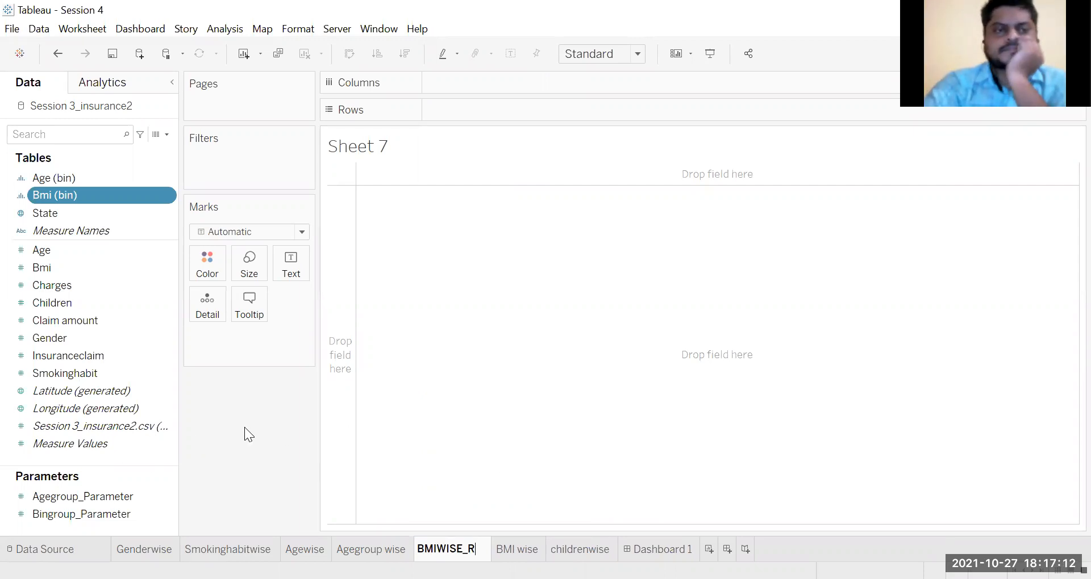
{"action": "key", "text": "Return"}
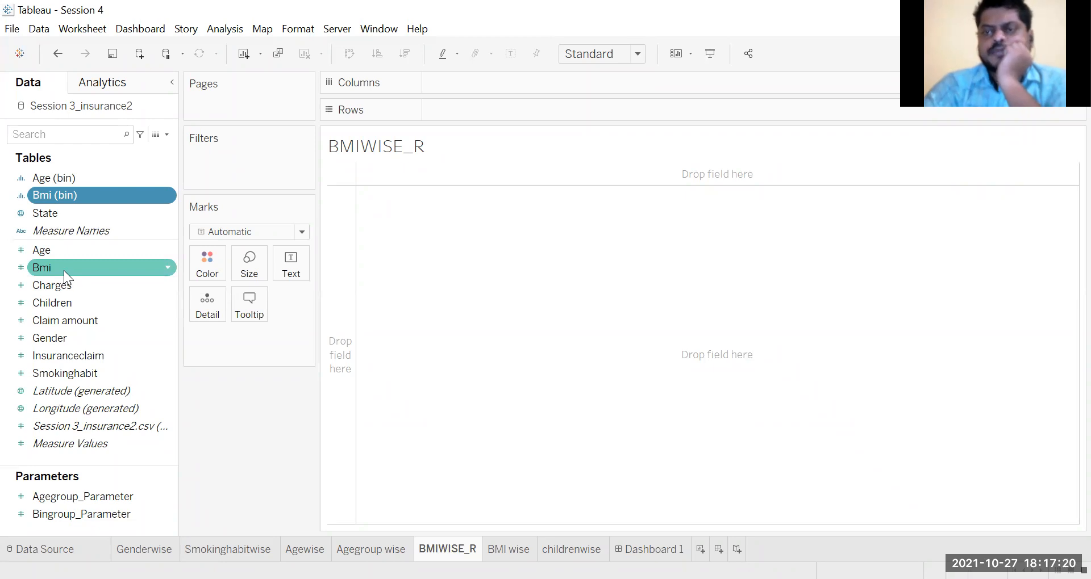
Step: Place the Bmi field on Columns of the BMIWISE_R sheet as a discrete dimension
{"action": "left_click_drag", "start_coordinate": [64, 268], "coordinate": [460, 91]}
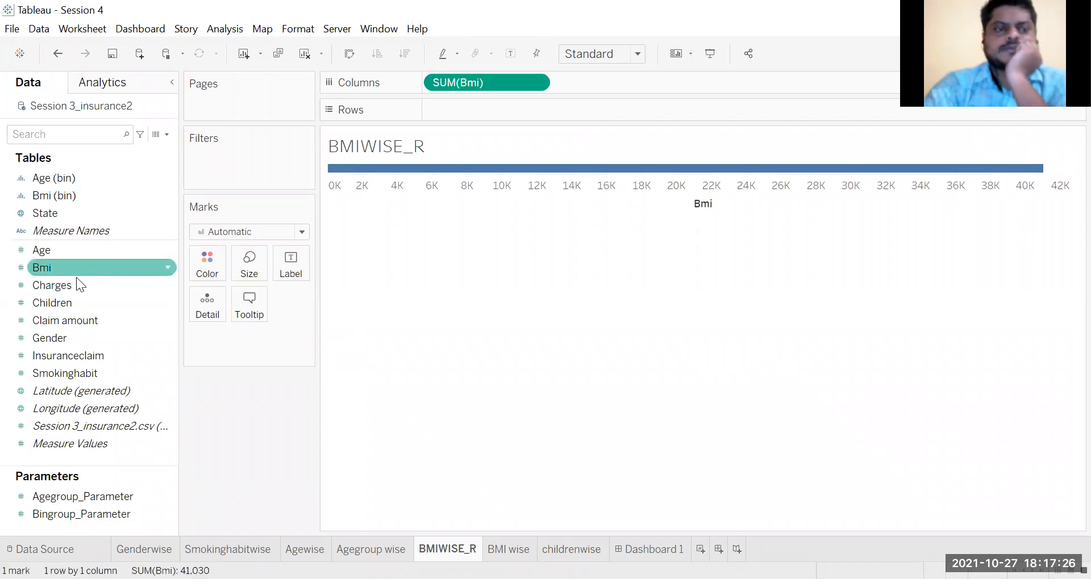
{"action": "left_click", "coordinate": [534, 84]}
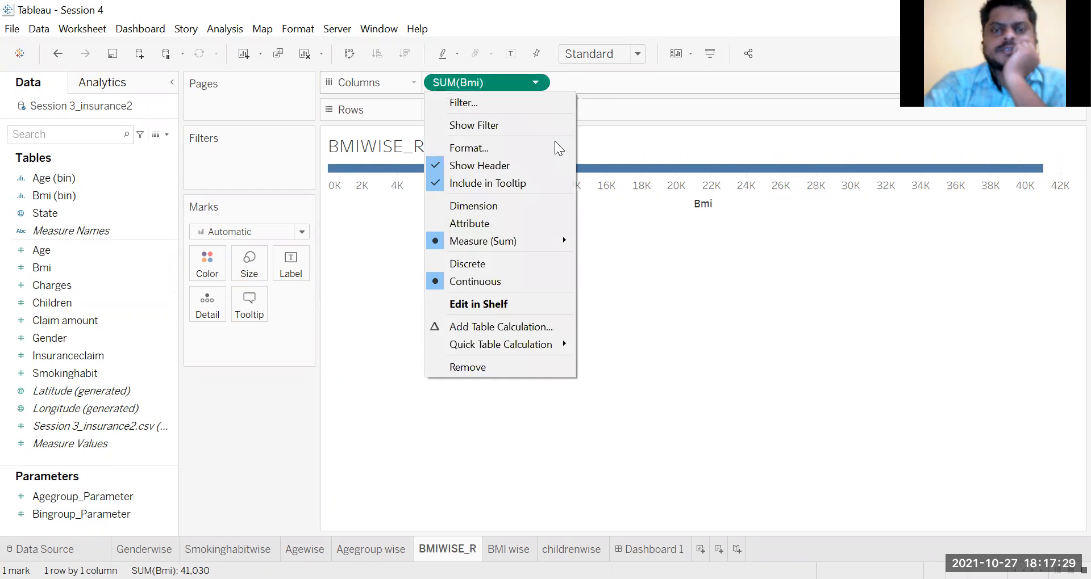
{"action": "left_click", "coordinate": [502, 206]}
{"action": "left_click", "coordinate": [540, 84]}
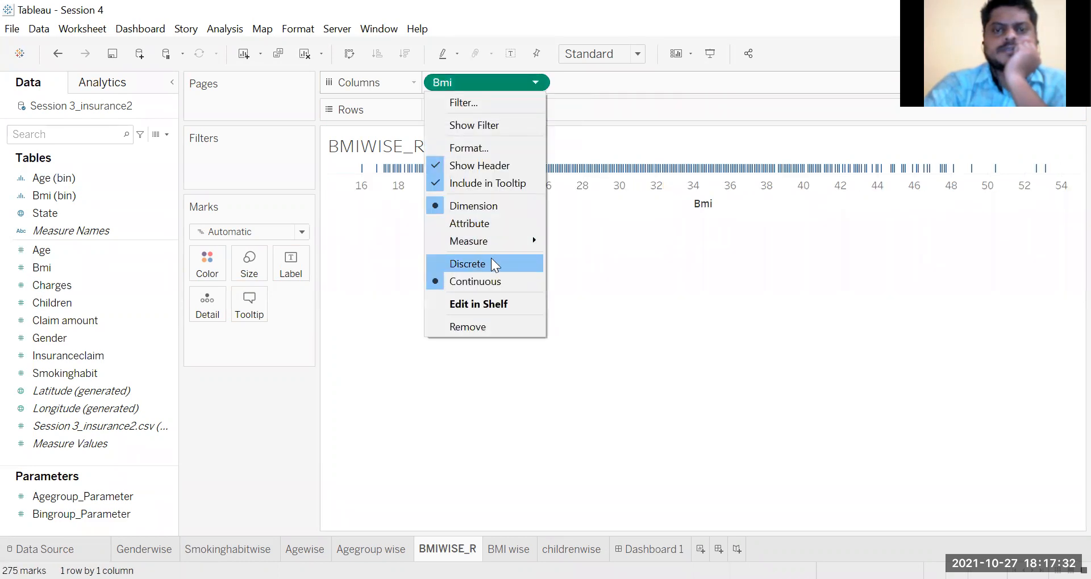
{"action": "left_click", "coordinate": [491, 258]}
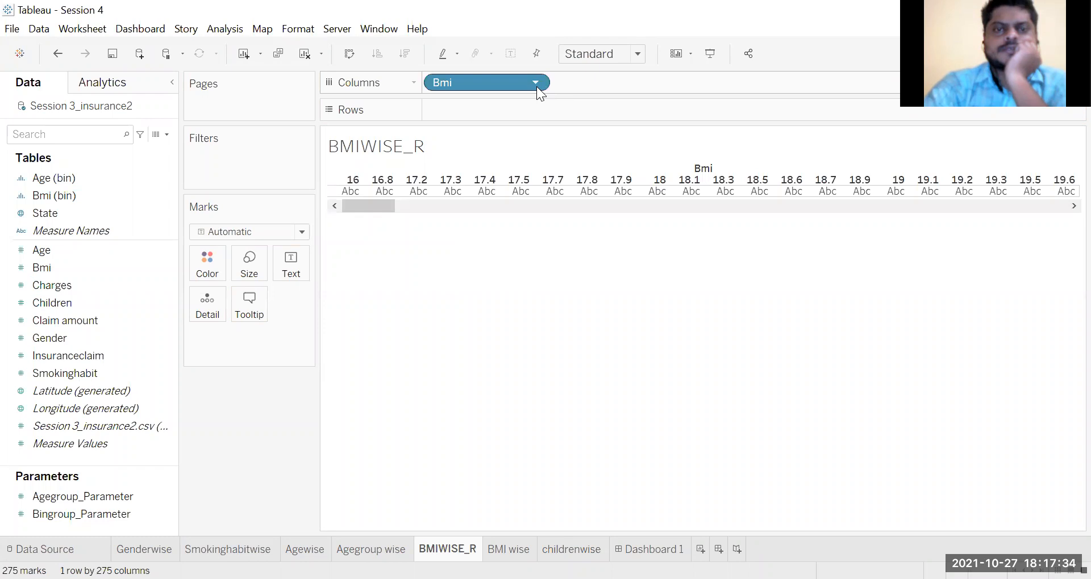
Step: Start creating bins from the Bmi field, cancel, and remove Bmi from Columns
{"action": "left_click", "coordinate": [90, 322]}
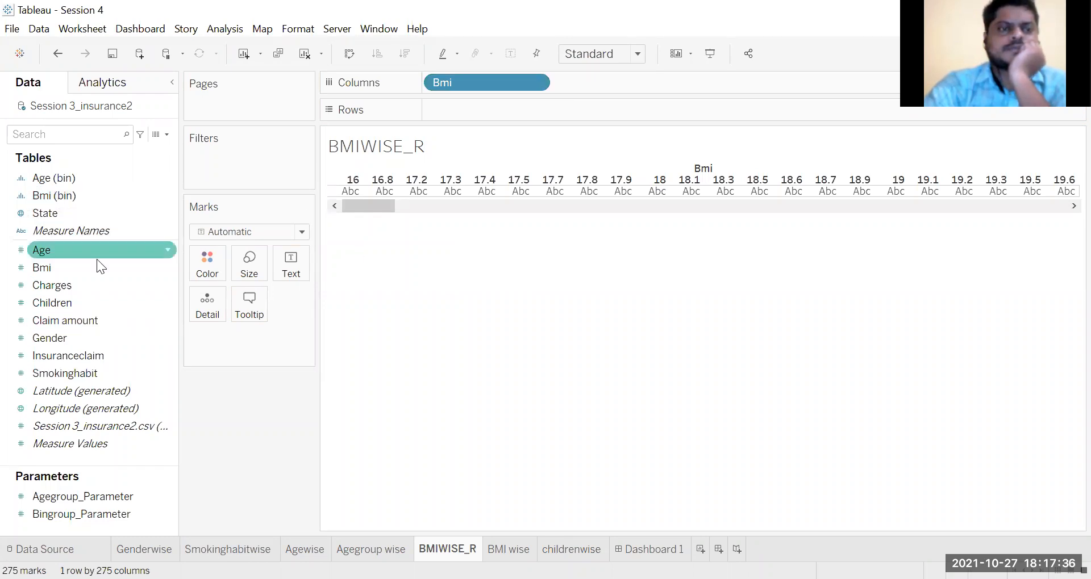
{"action": "right_click", "coordinate": [73, 267]}
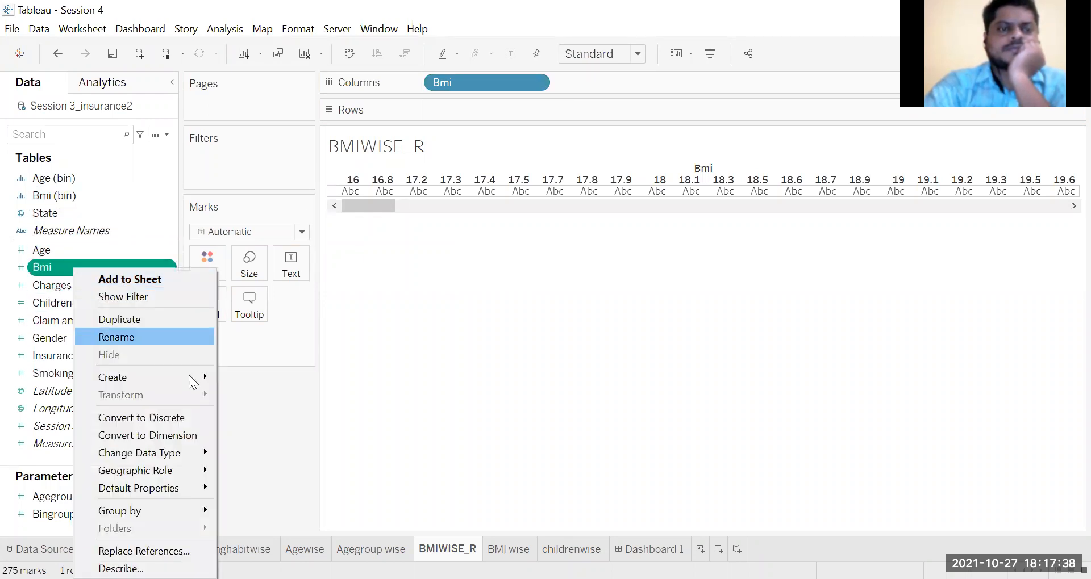
{"action": "mouse_move", "coordinate": [201, 387]}
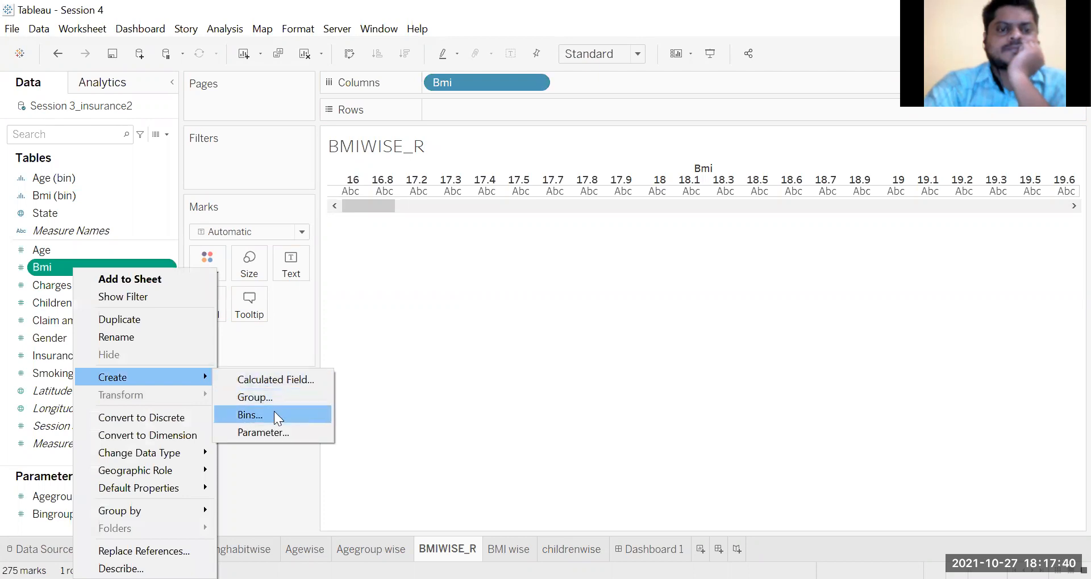
{"action": "key", "text": "Return"}
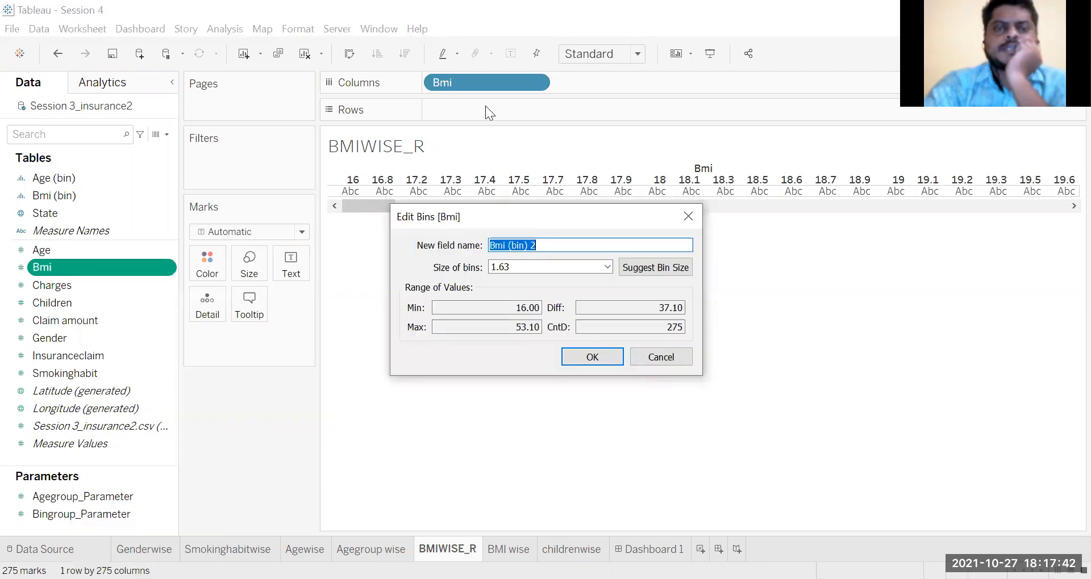
{"action": "left_click", "coordinate": [666, 357]}
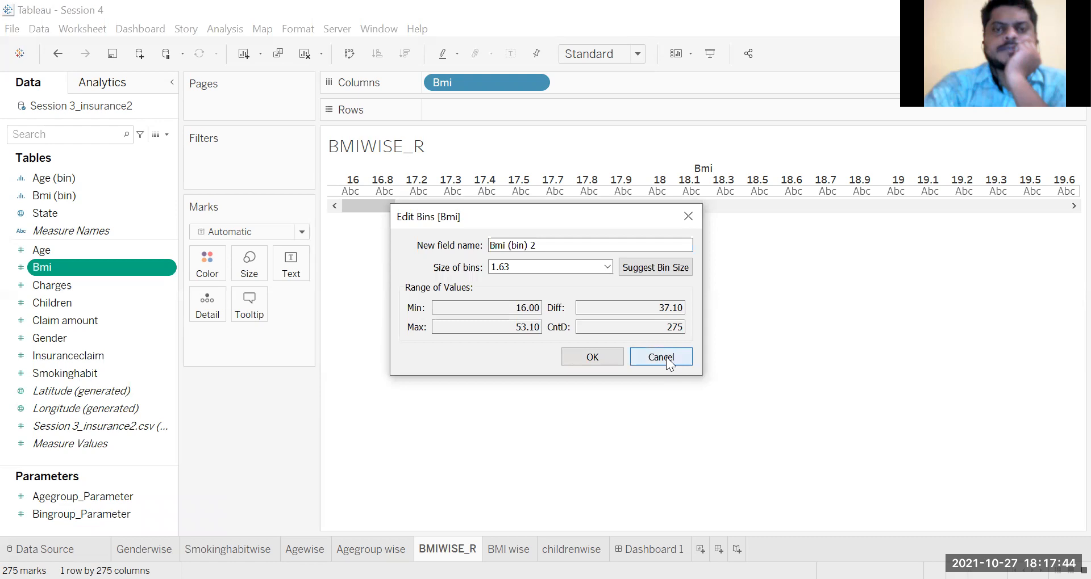
{"action": "left_click_drag", "start_coordinate": [495, 82], "coordinate": [278, 439]}
Step: Create another bin field from the Bmi measure, keeping the default name and a bin size of 1.63
{"action": "right_click", "coordinate": [53, 263]}
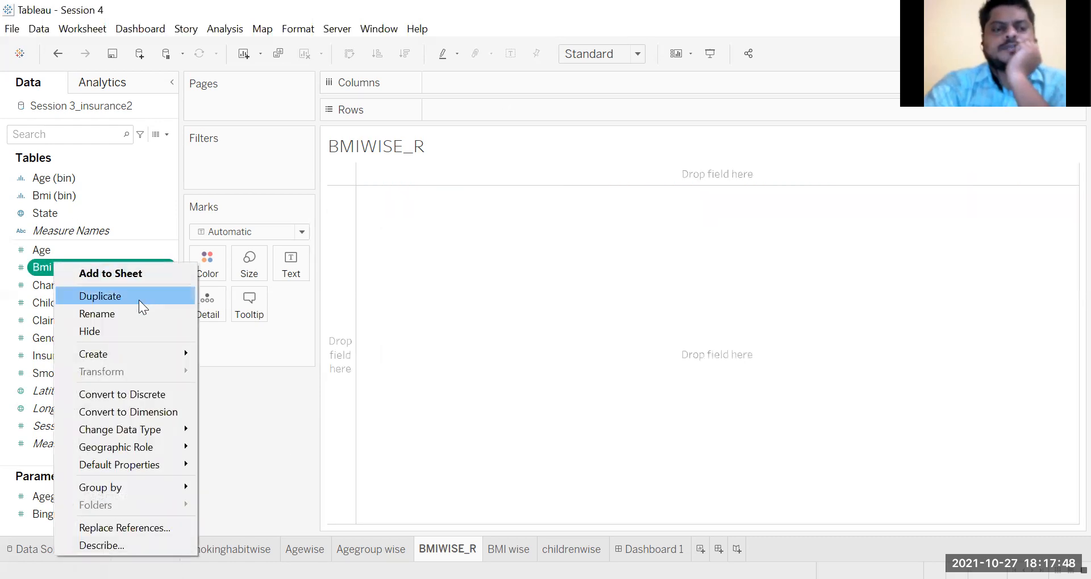
{"action": "mouse_move", "coordinate": [149, 355]}
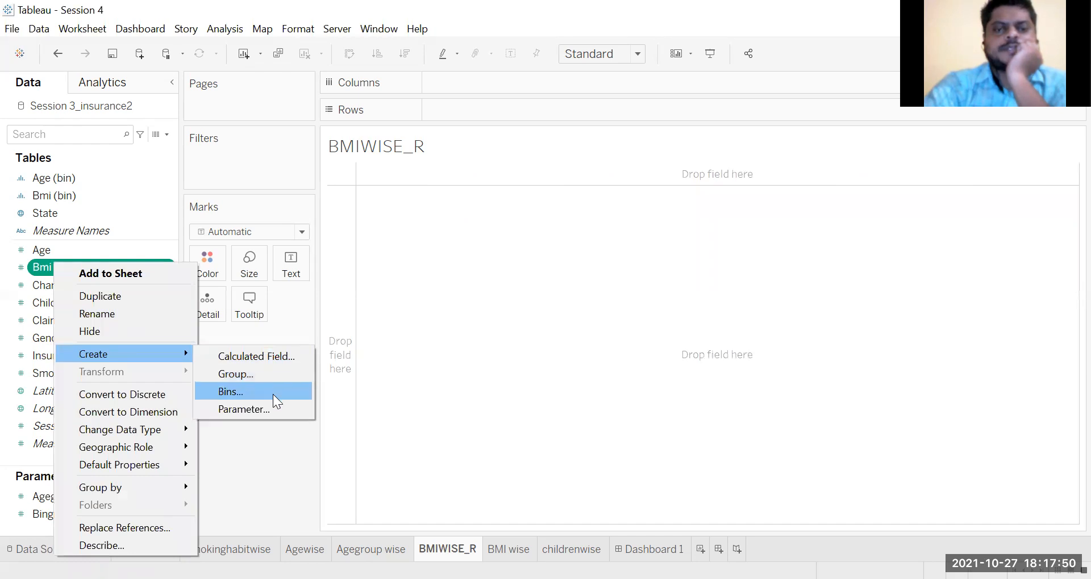
{"action": "left_click", "coordinate": [273, 394]}
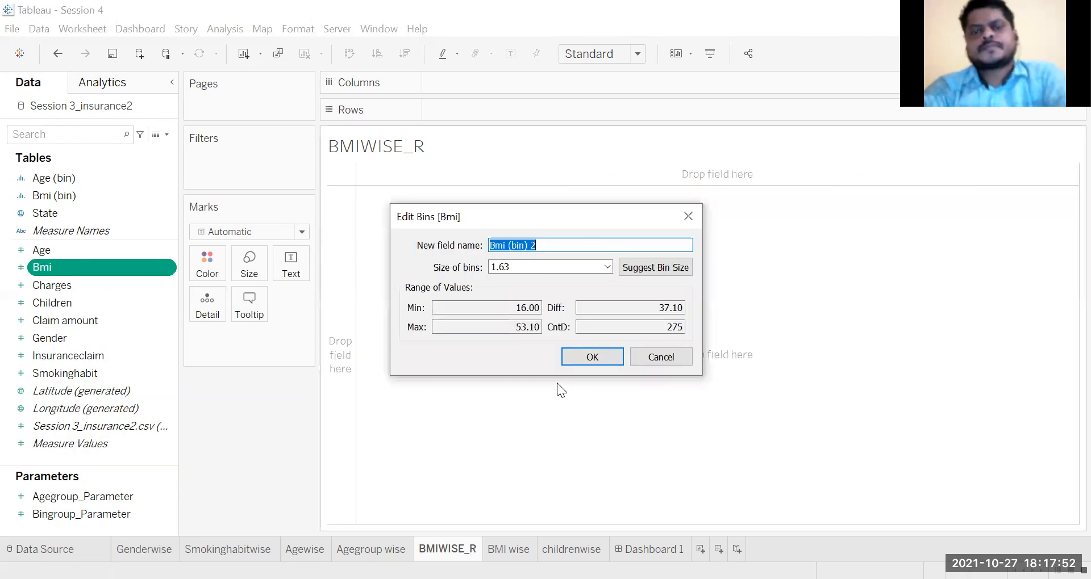
{"action": "left_click", "coordinate": [553, 244]}
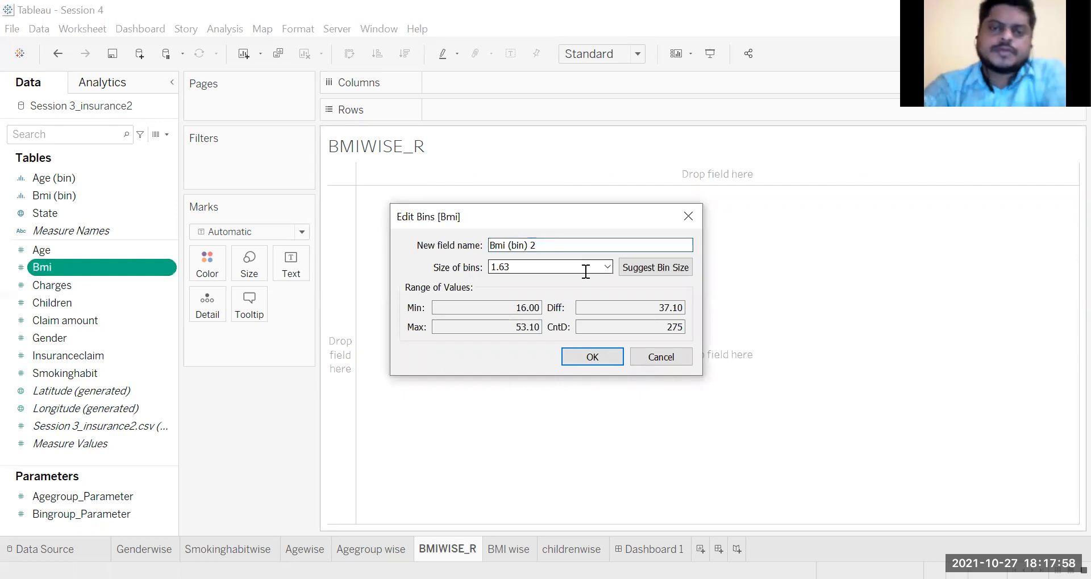
{"action": "left_click", "coordinate": [607, 267]}
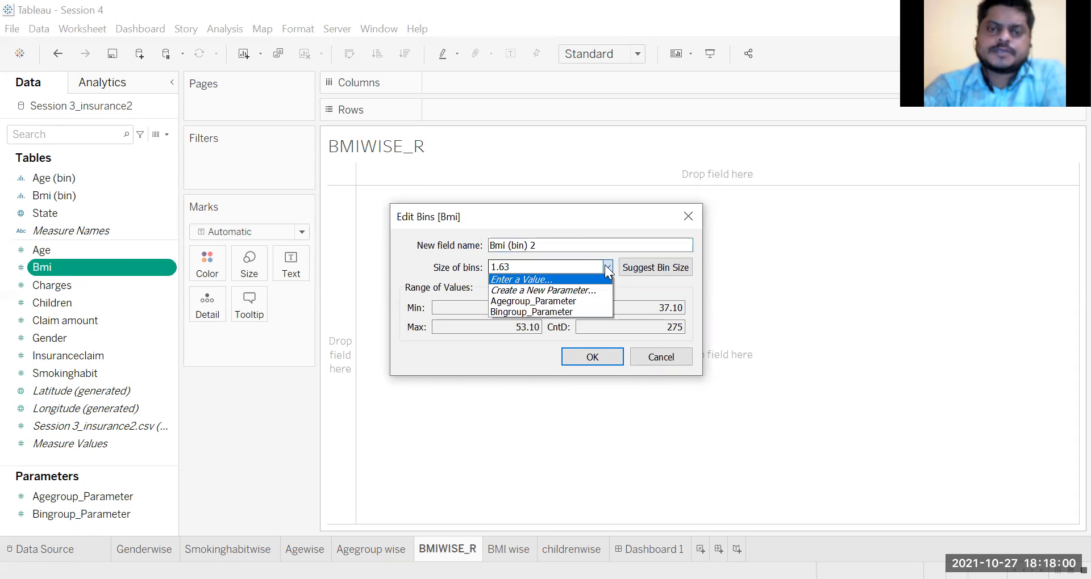
{"action": "left_click", "coordinate": [548, 266]}
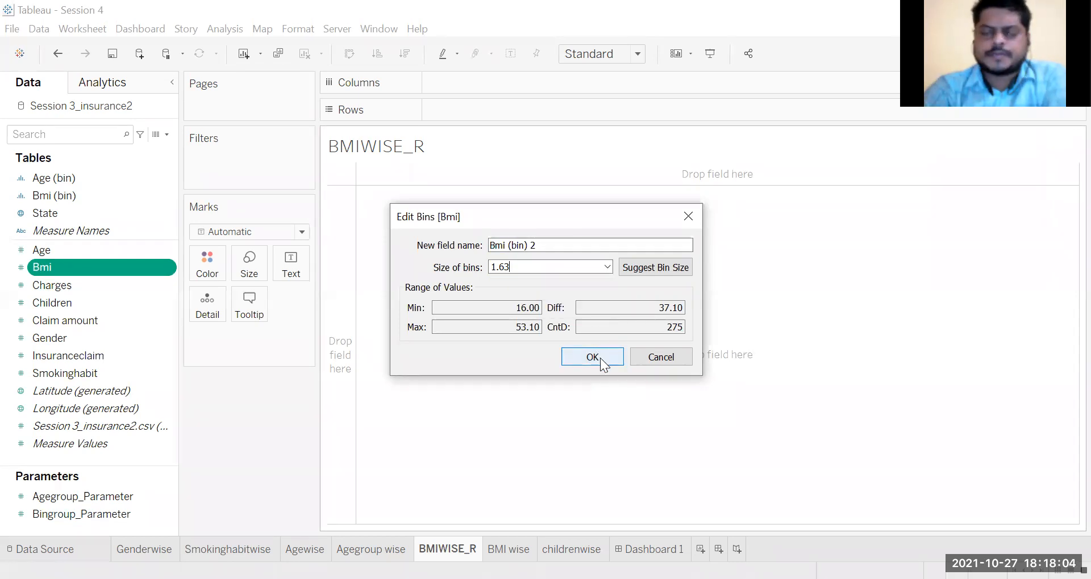
{"action": "left_click", "coordinate": [600, 358]}
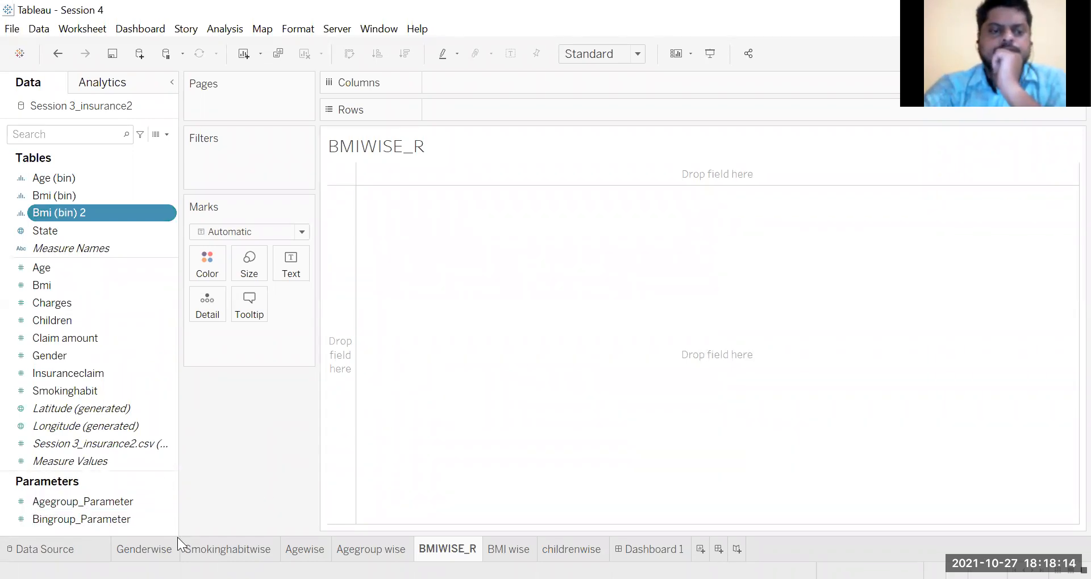
{"action": "right_click", "coordinate": [164, 528]}
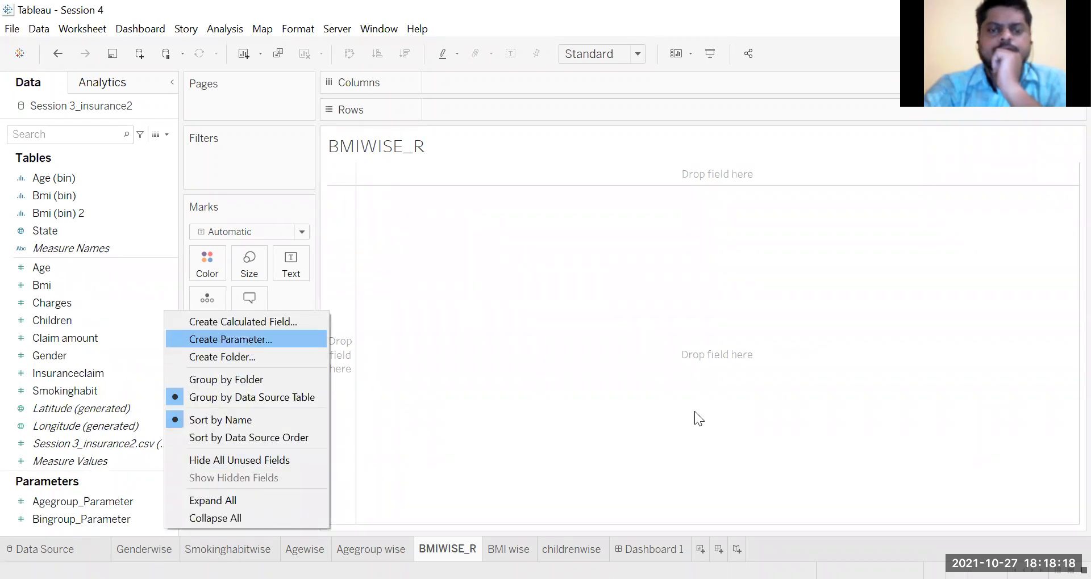
{"action": "key", "text": "Return"}
{"action": "left_click", "coordinate": [480, 121]}
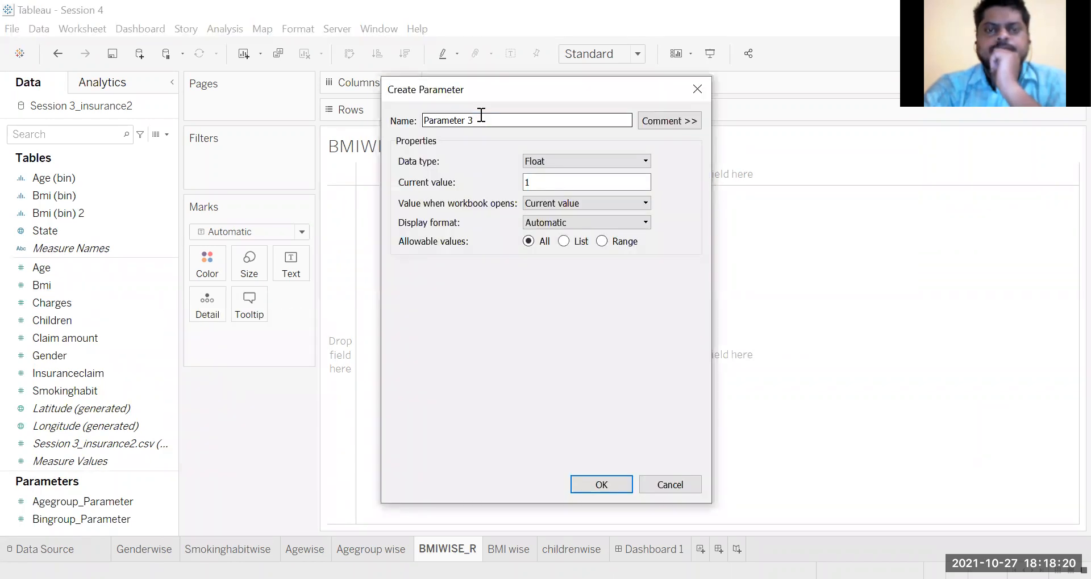
{"action": "left_click", "coordinate": [427, 121]}
{"action": "type", "text": "Bin"}
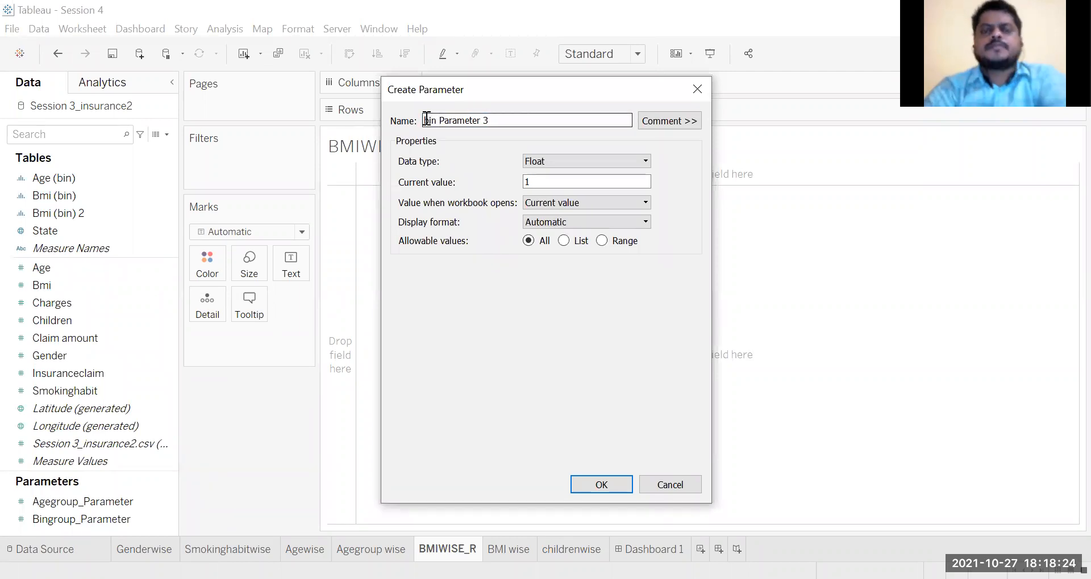
{"action": "left_click", "coordinate": [602, 241]}
{"action": "left_click", "coordinate": [416, 287]}
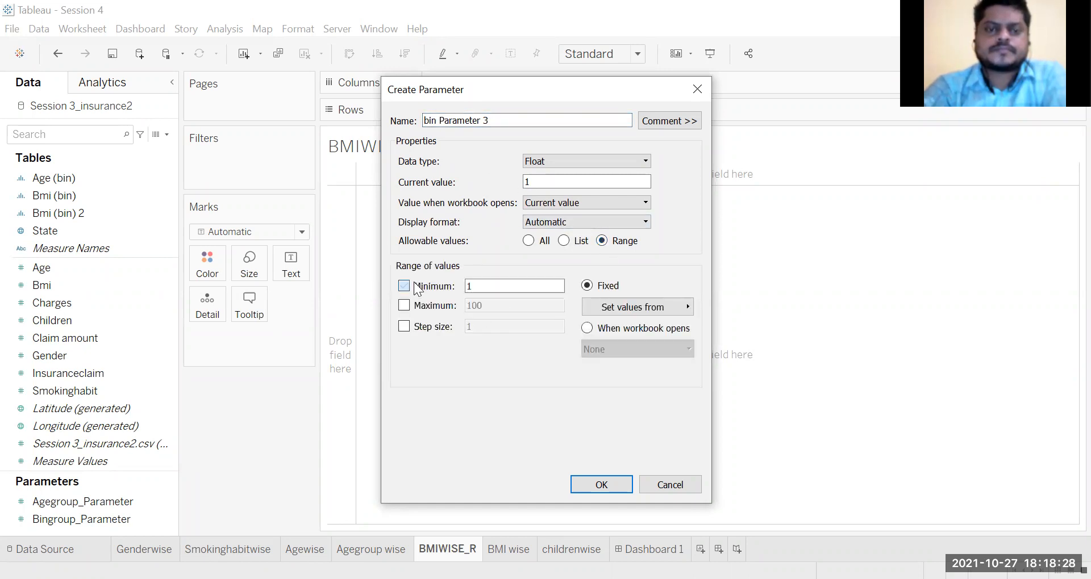
{"action": "left_click", "coordinate": [404, 305]}
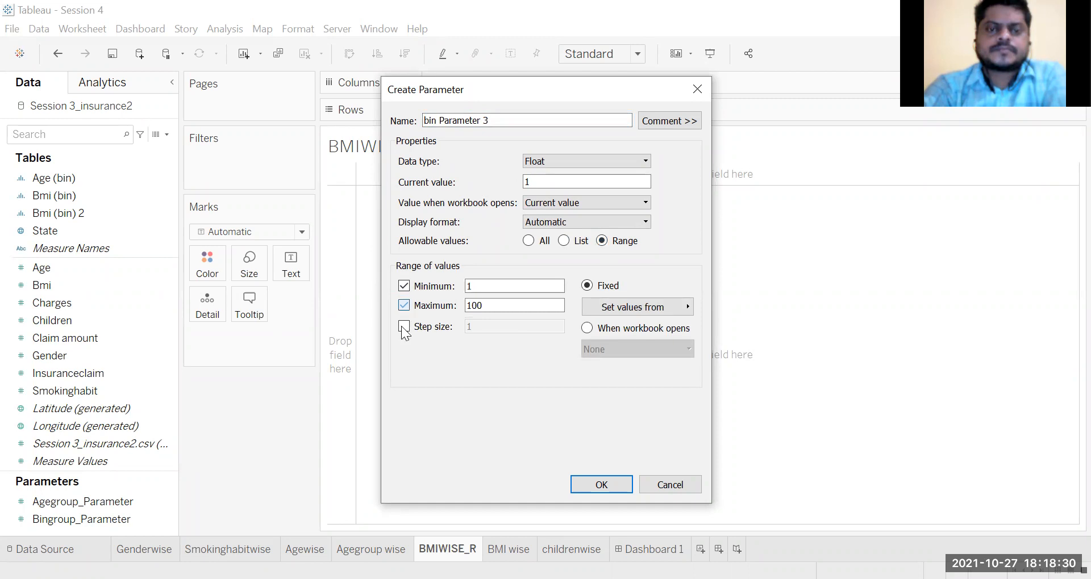
{"action": "left_click", "coordinate": [404, 327]}
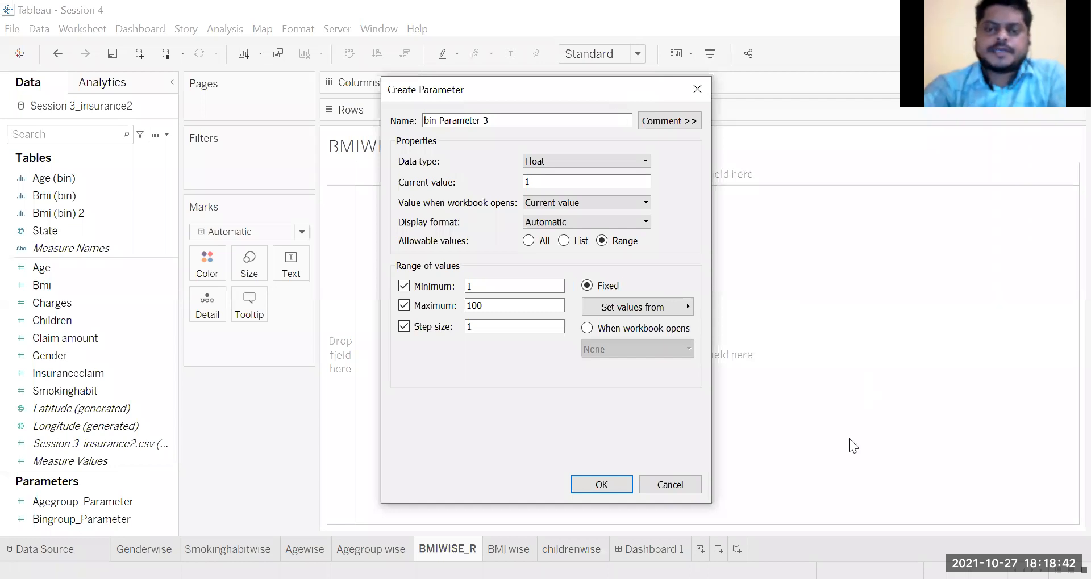
Step: Set the bin size of the Bmi (bin) 2 field to 5
{"action": "left_click", "coordinate": [76, 212]}
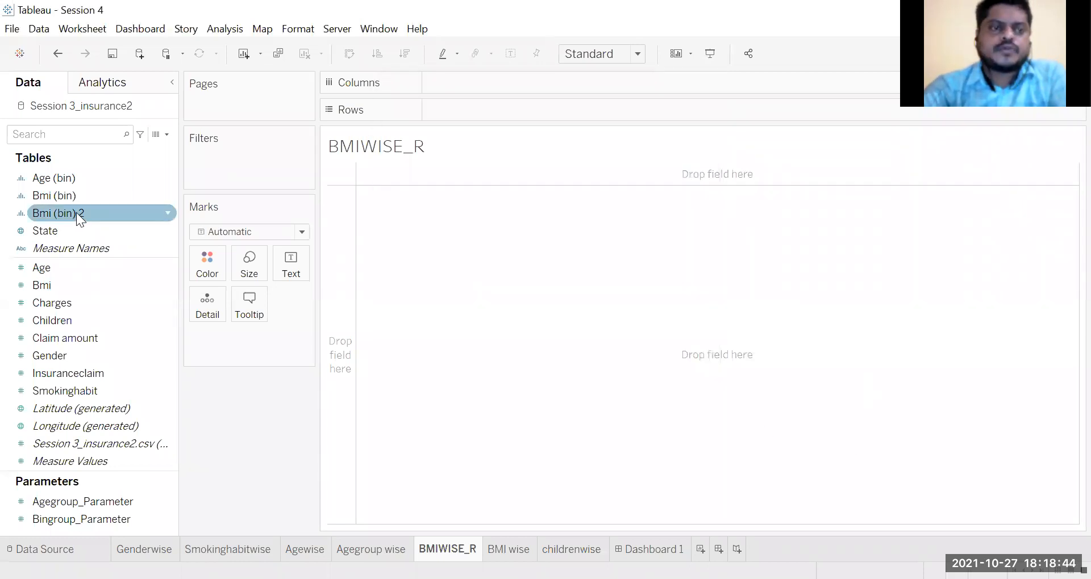
{"action": "right_click", "coordinate": [76, 212]}
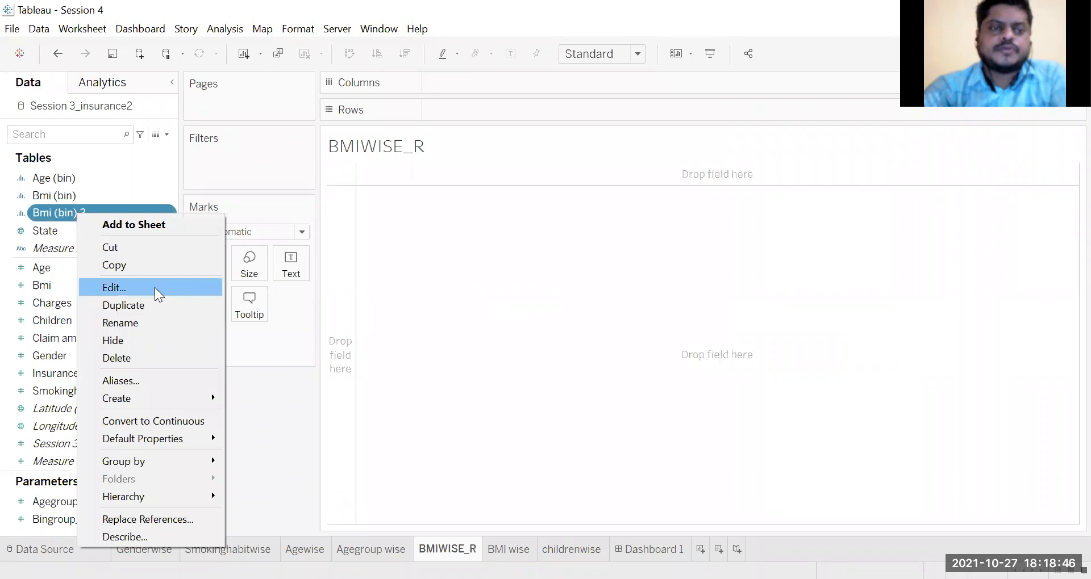
{"action": "left_click", "coordinate": [155, 287]}
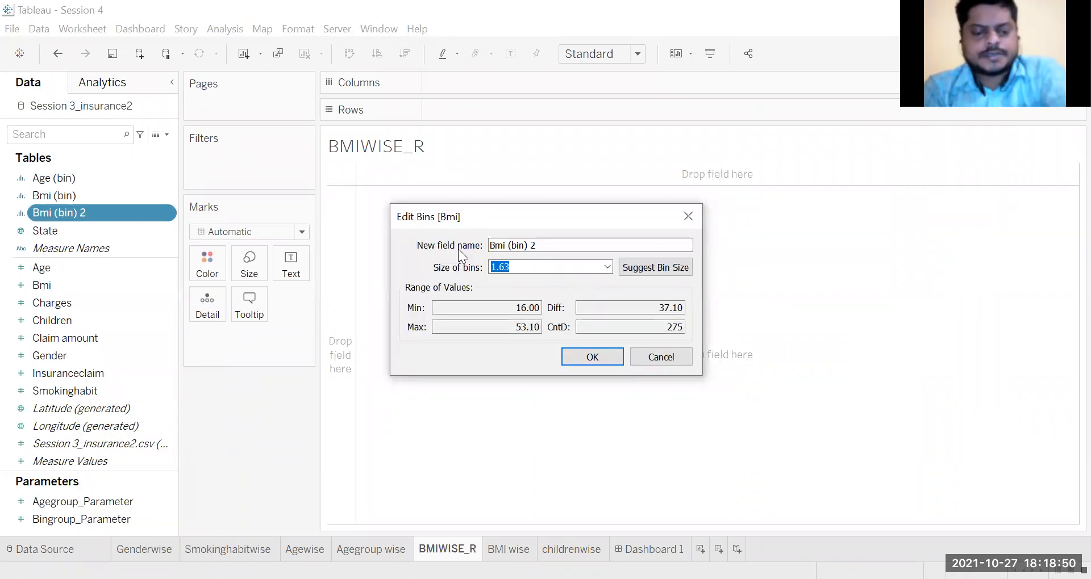
{"action": "type", "text": "5"}
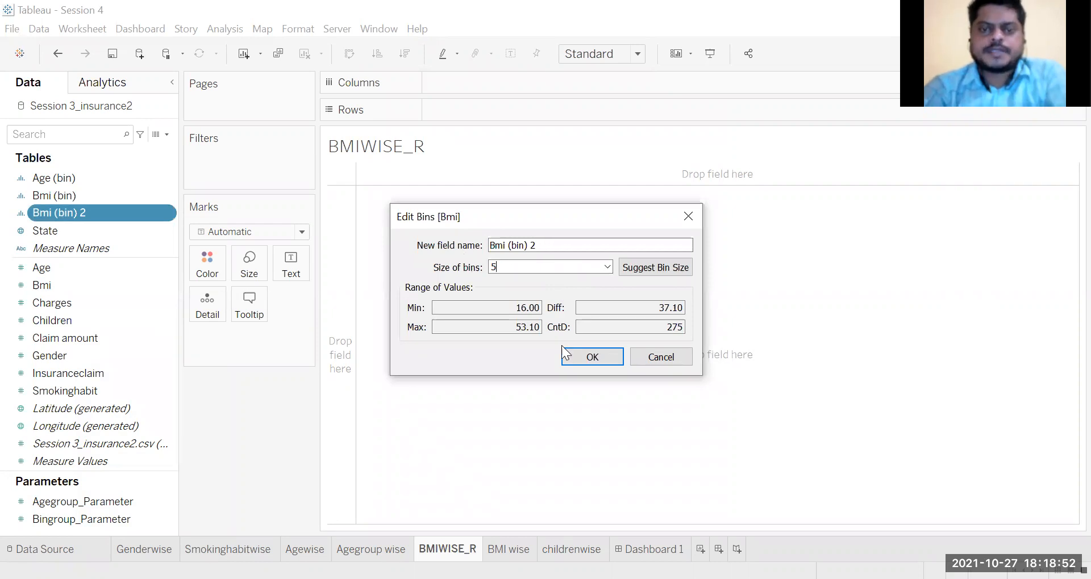
{"action": "left_click", "coordinate": [592, 356]}
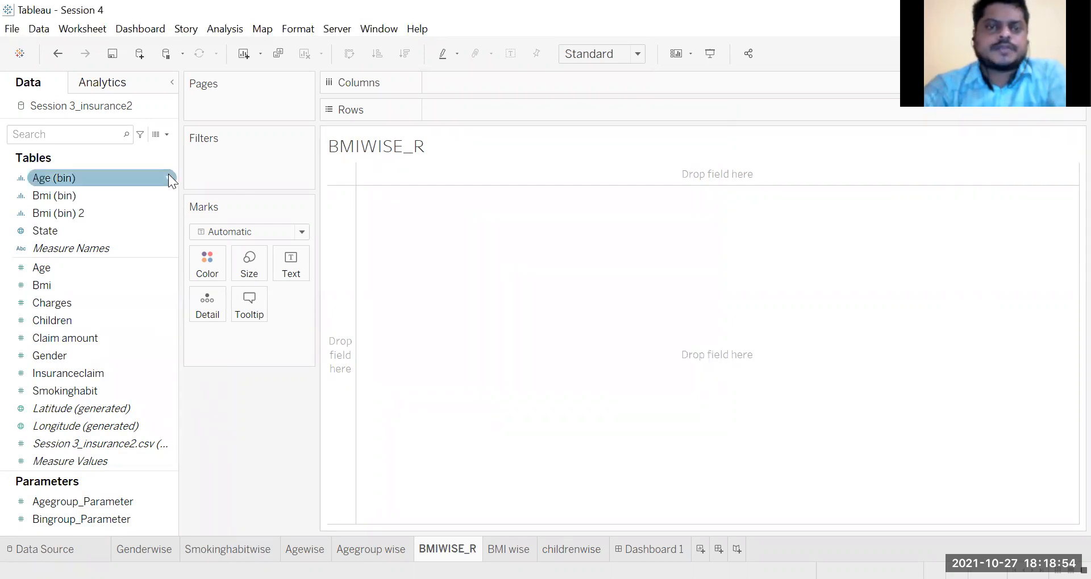
Step: Place Bmi (bin) 2 on Columns and the Session 3_insurance2.csv record count on Rows of the BMIWISE_R sheet
{"action": "left_click_drag", "start_coordinate": [71, 215], "coordinate": [481, 89]}
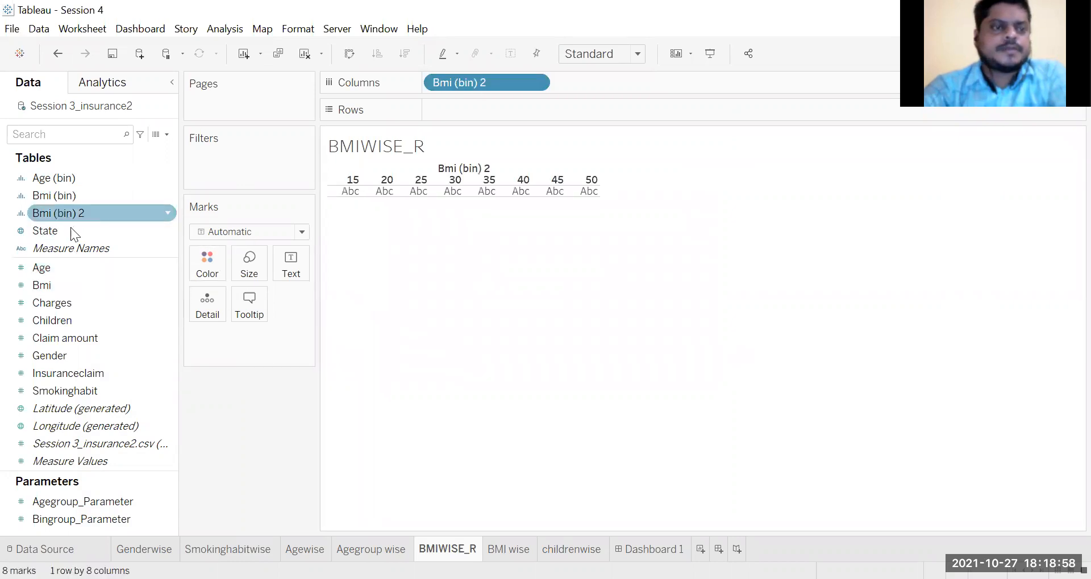
{"action": "left_click_drag", "start_coordinate": [85, 438], "coordinate": [569, 114]}
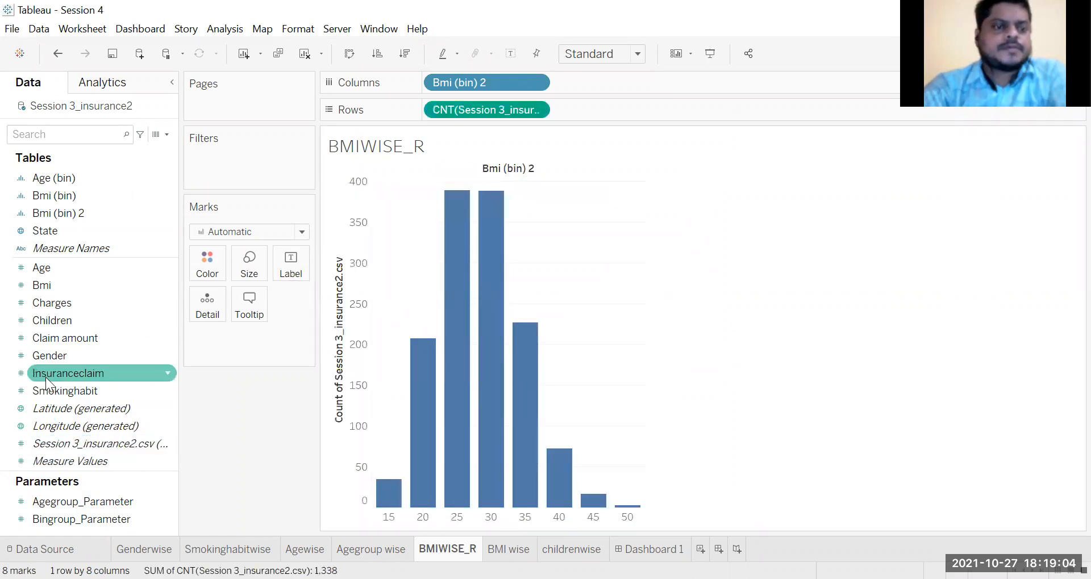
Step: Colour the BMI bars by Insuranceclaim, converting the field to a discrete dimension
{"action": "mouse_move", "coordinate": [45, 370]}
{"action": "left_mouse_down"}
{"action": "mouse_move", "coordinate": [216, 250]}
{"action": "mouse_move", "coordinate": [200, 261]}
{"action": "left_mouse_up"}
{"action": "left_click", "coordinate": [295, 339]}
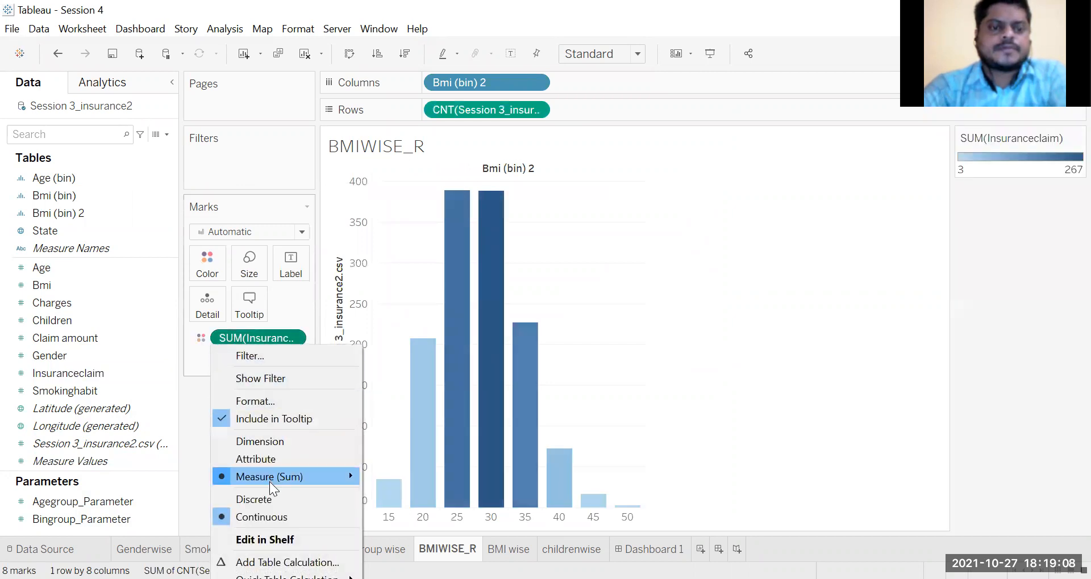
{"action": "left_click", "coordinate": [260, 442]}
{"action": "left_click", "coordinate": [293, 338]}
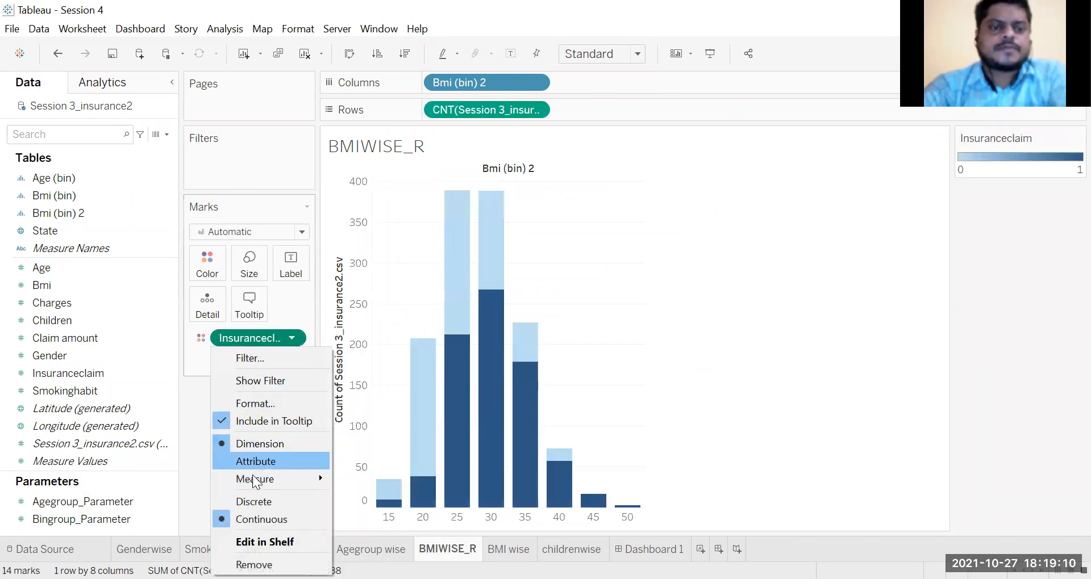
{"action": "left_click", "coordinate": [252, 501]}
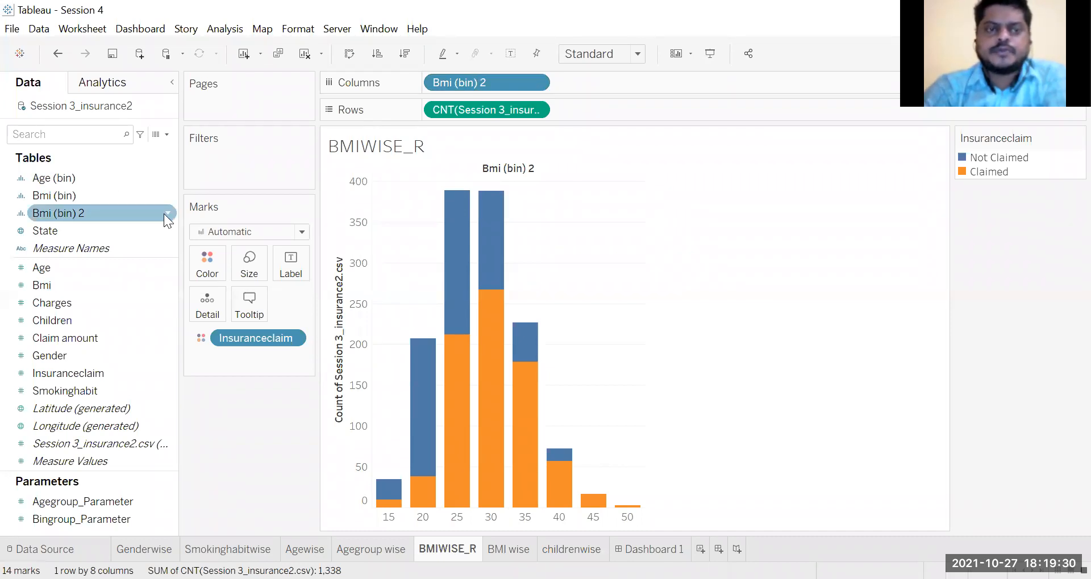
Step: Review the bin size defined for the Bmi (bin) 2 field and close the definition without changes
{"action": "left_click", "coordinate": [166, 214]}
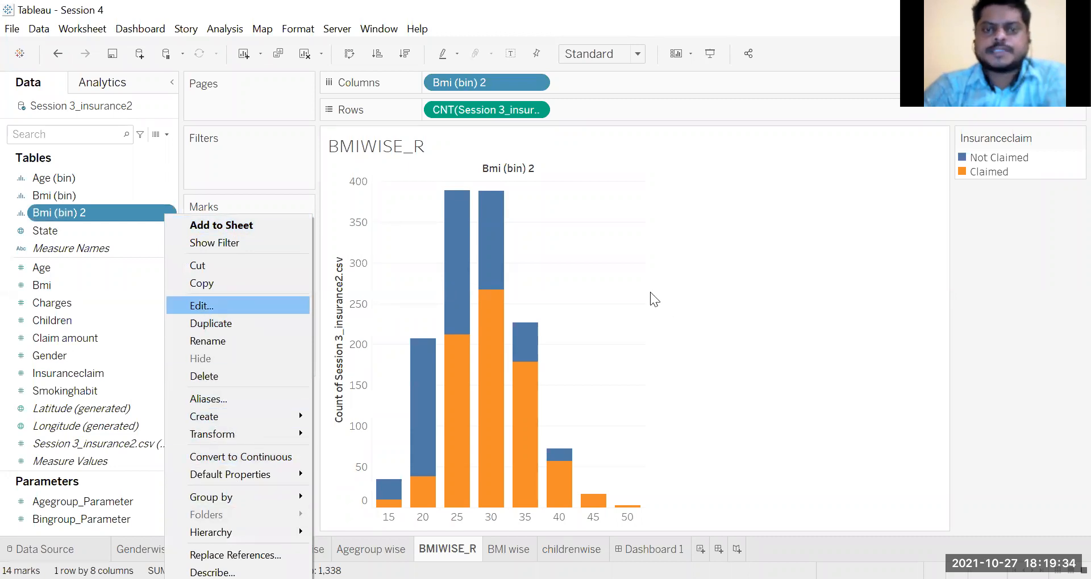
{"action": "key", "text": "Return"}
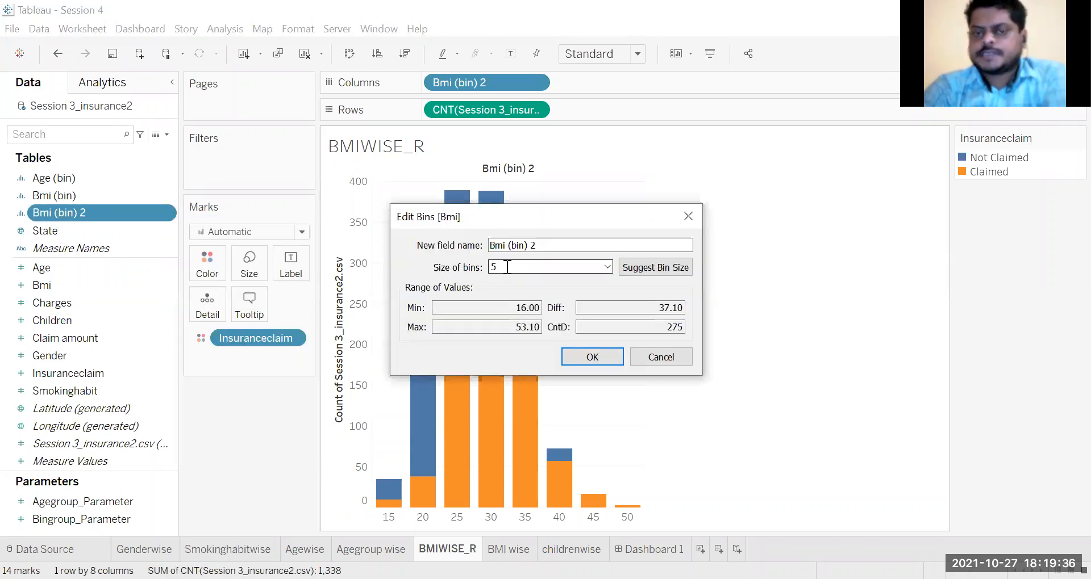
{"action": "left_click", "coordinate": [592, 357]}
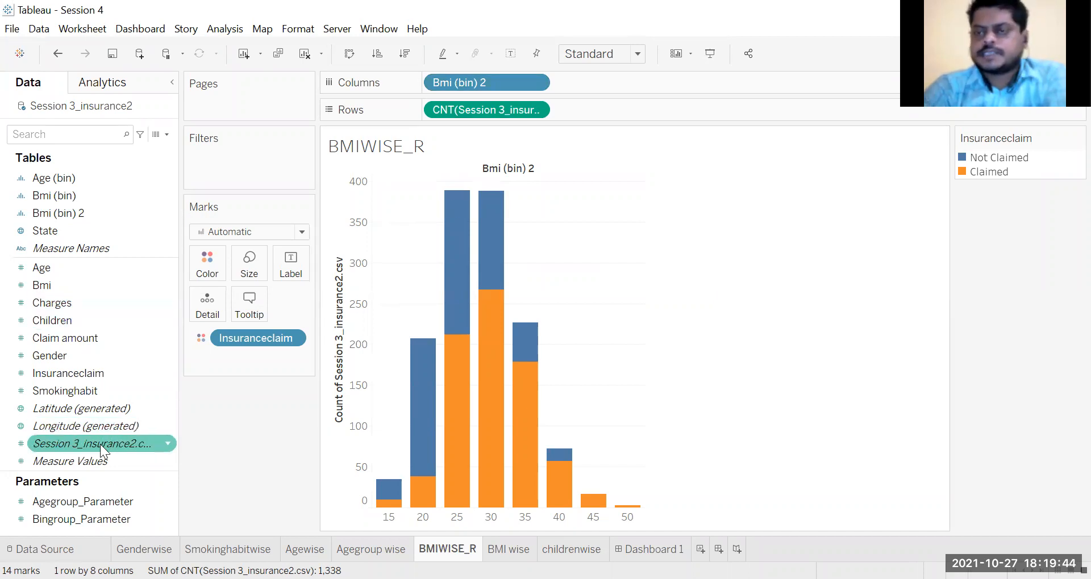
Step: Remove Insuranceclaim from the bars' colour encoding and apply it again as a discrete dimension
{"action": "mouse_move", "coordinate": [100, 445]}
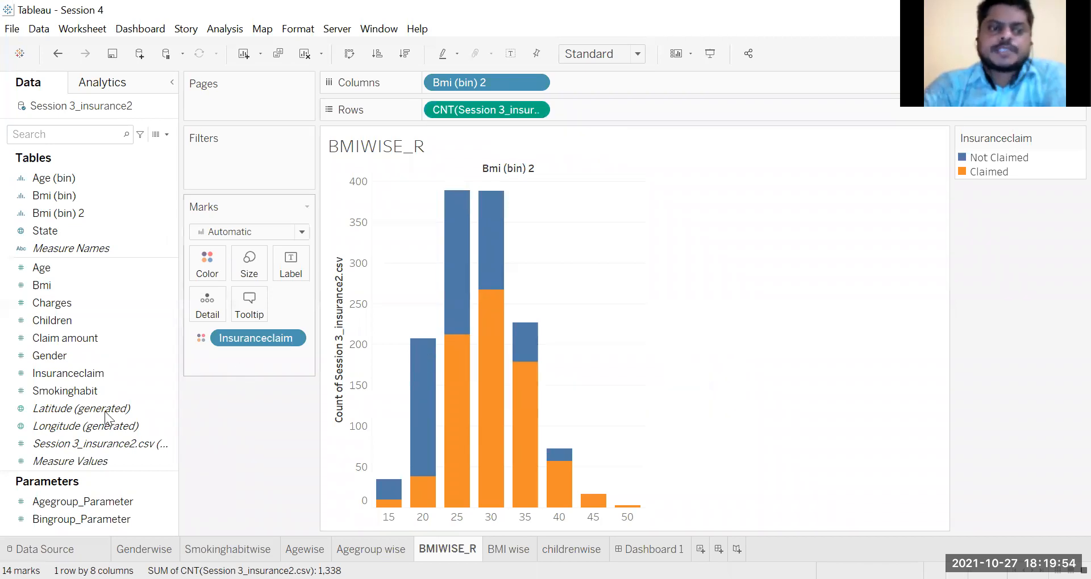
{"action": "left_click", "coordinate": [97, 374]}
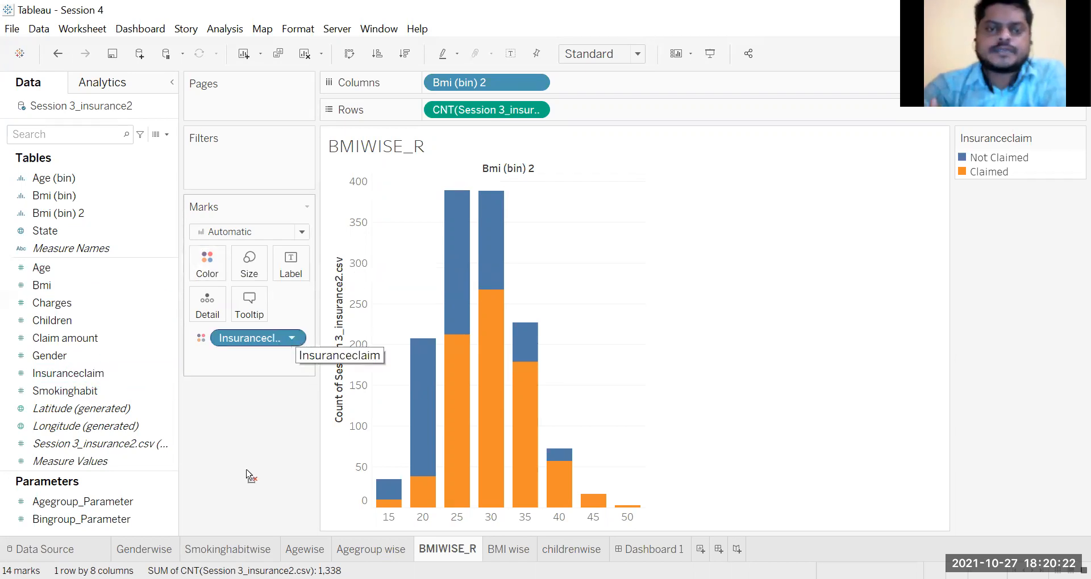
{"action": "mouse_move", "coordinate": [76, 351]}
{"action": "left_mouse_down"}
{"action": "mouse_move", "coordinate": [101, 366]}
{"action": "mouse_move", "coordinate": [208, 269]}
{"action": "left_mouse_up"}
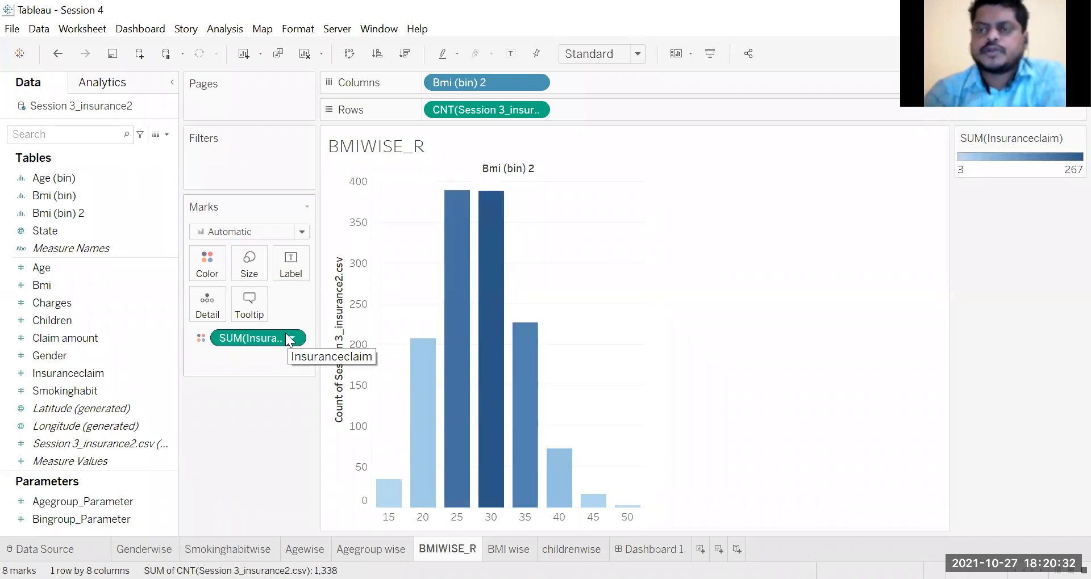
{"action": "left_click", "coordinate": [289, 338]}
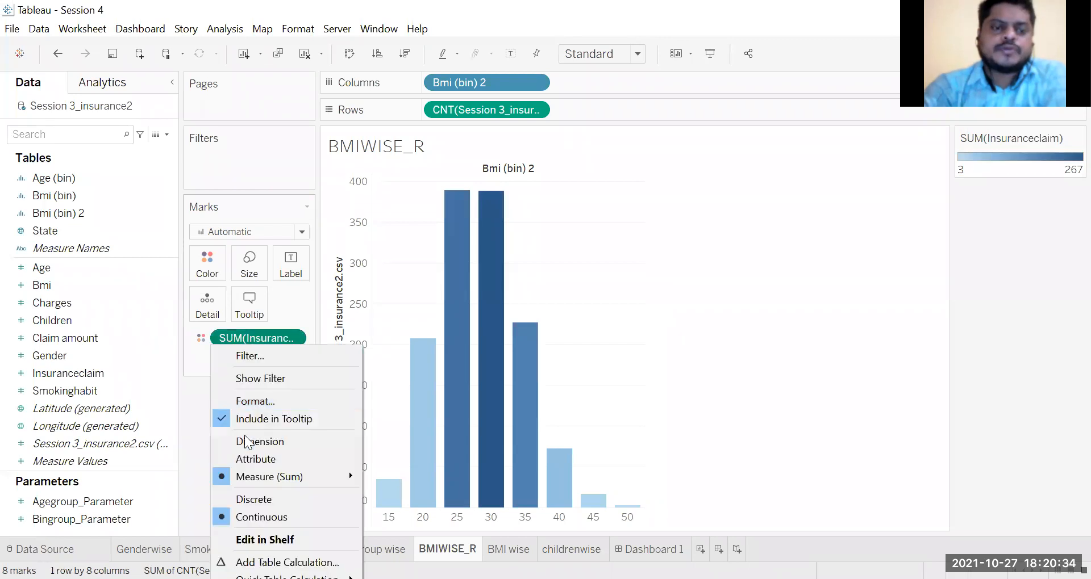
{"action": "left_click", "coordinate": [245, 436]}
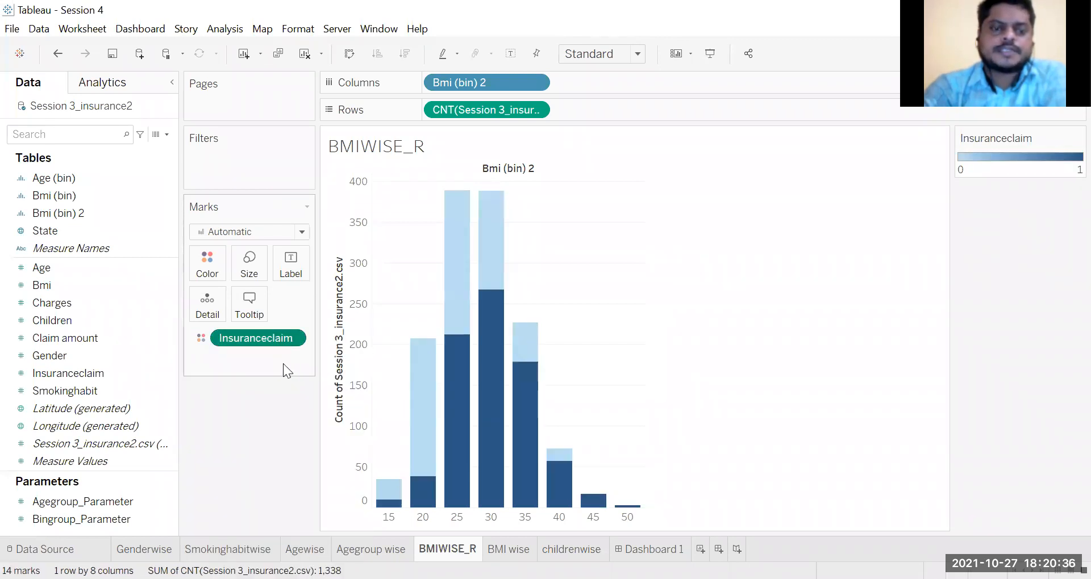
{"action": "left_click", "coordinate": [290, 341]}
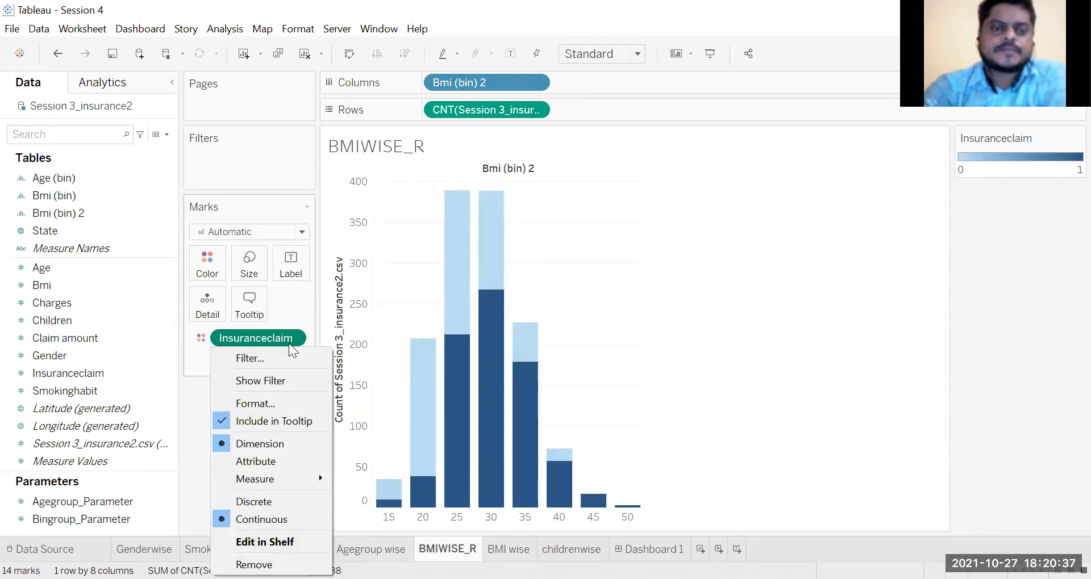
{"action": "left_click", "coordinate": [249, 503]}
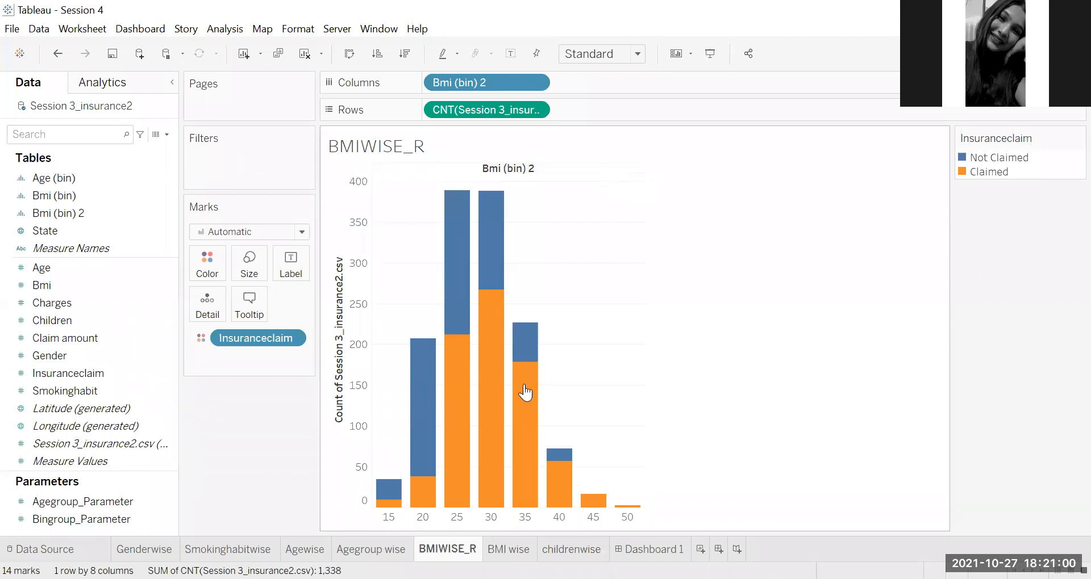
Step: Apply a Percent of Total quick table calculation to the record count on Rows of the BMIWISE_R sheet
{"action": "mouse_move", "coordinate": [514, 410]}
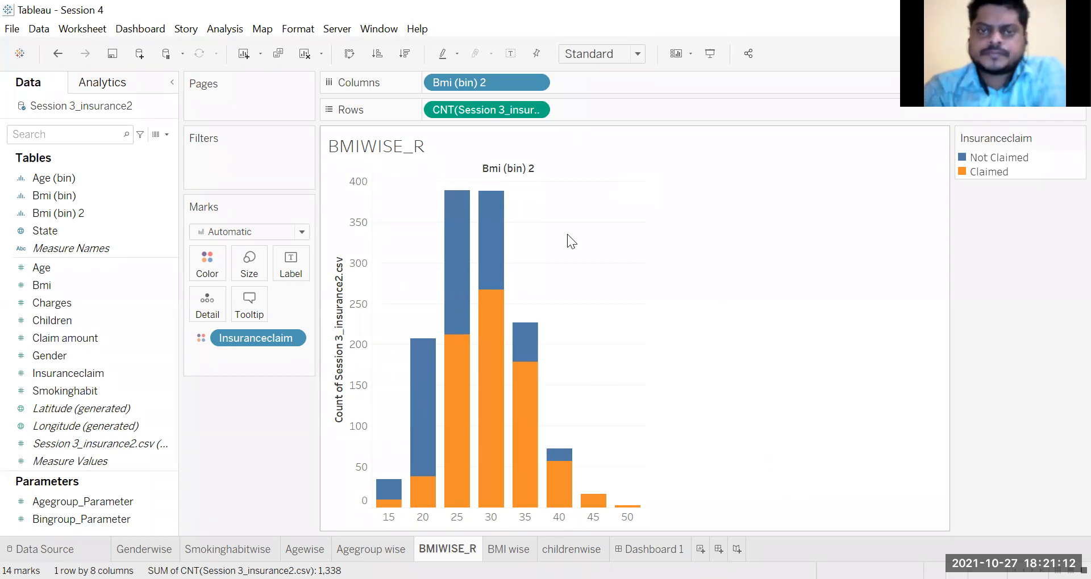
{"action": "left_click", "coordinate": [540, 114]}
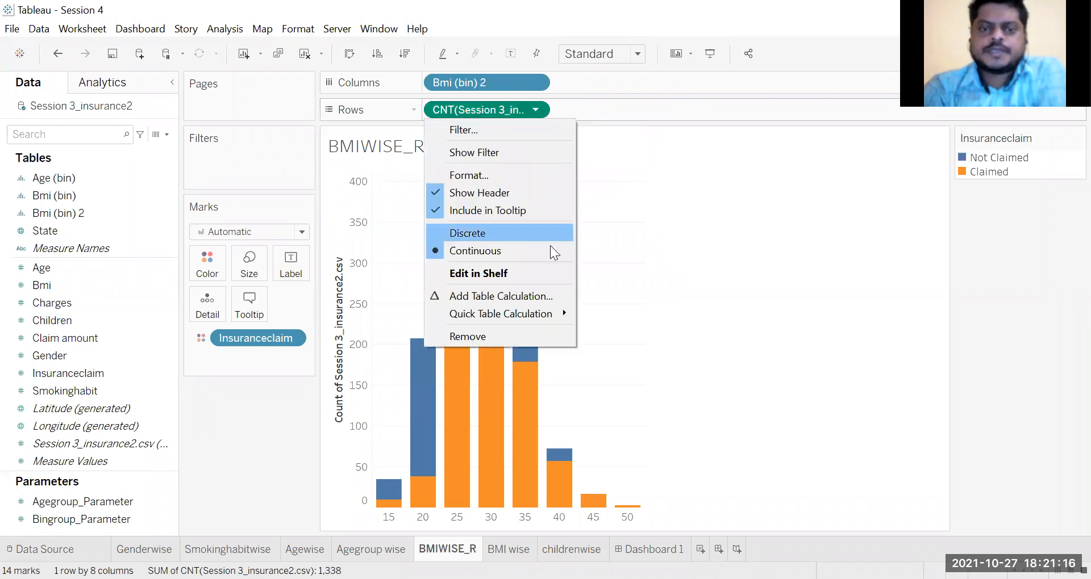
{"action": "mouse_move", "coordinate": [566, 317]}
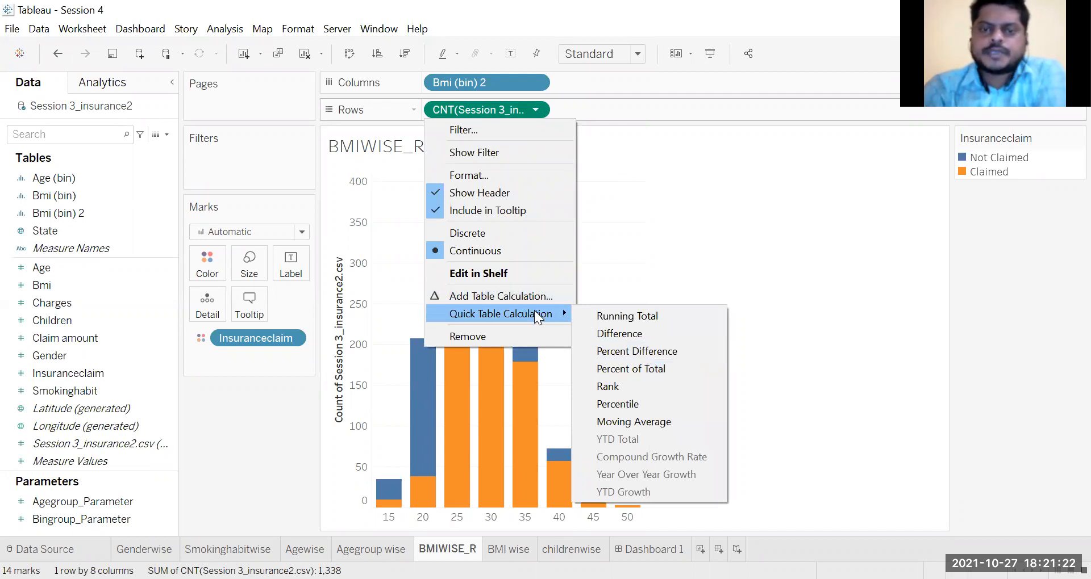
{"action": "left_click", "coordinate": [657, 368]}
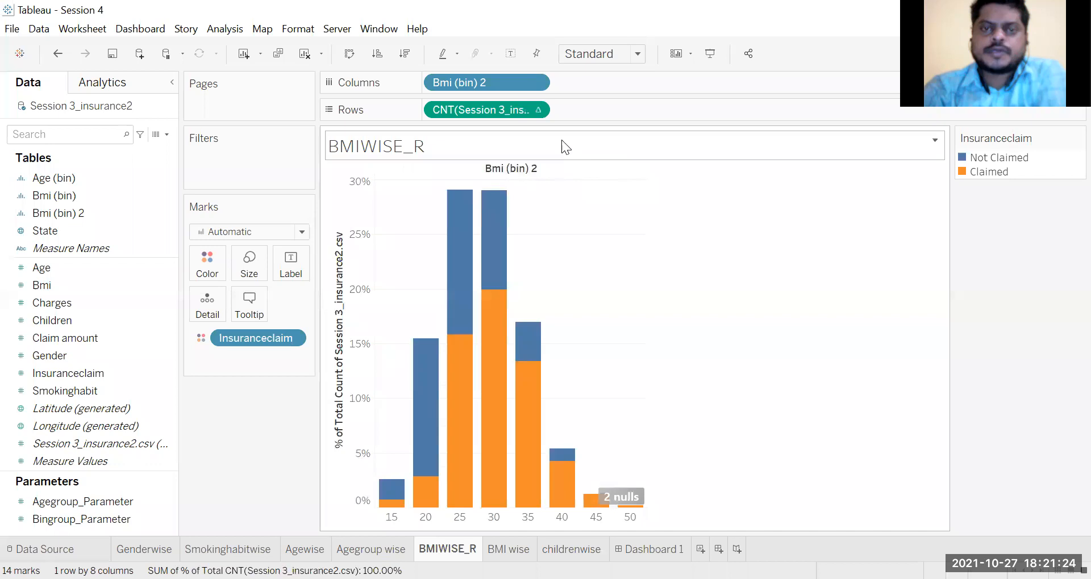
{"action": "left_click", "coordinate": [537, 108]}
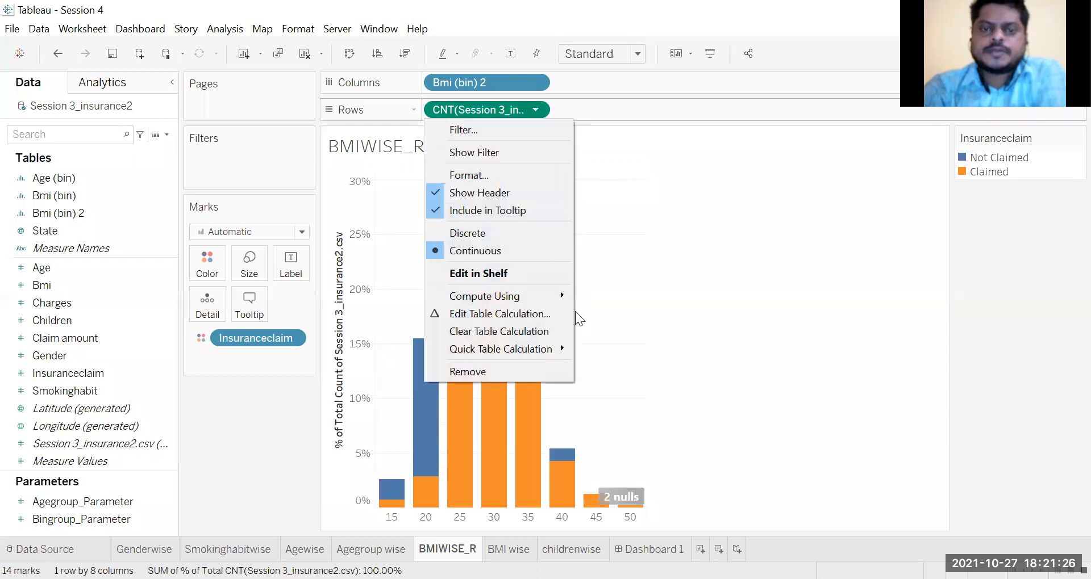
{"action": "left_click", "coordinate": [555, 273]}
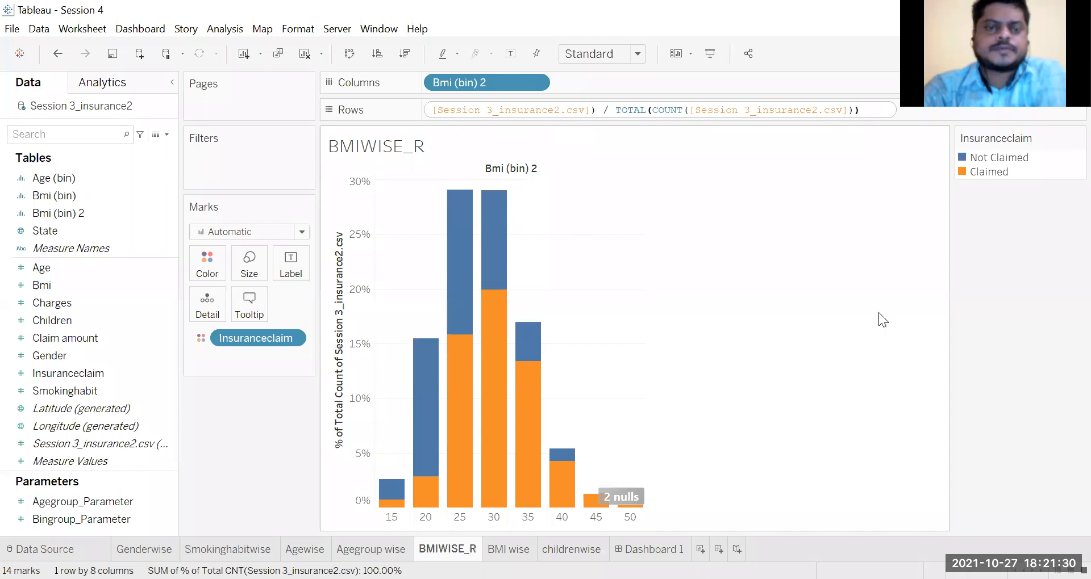
{"action": "left_click", "coordinate": [1025, 454]}
Step: Set the record count's percent of total calculation on Rows to compute using Table (down)
{"action": "left_click", "coordinate": [535, 110]}
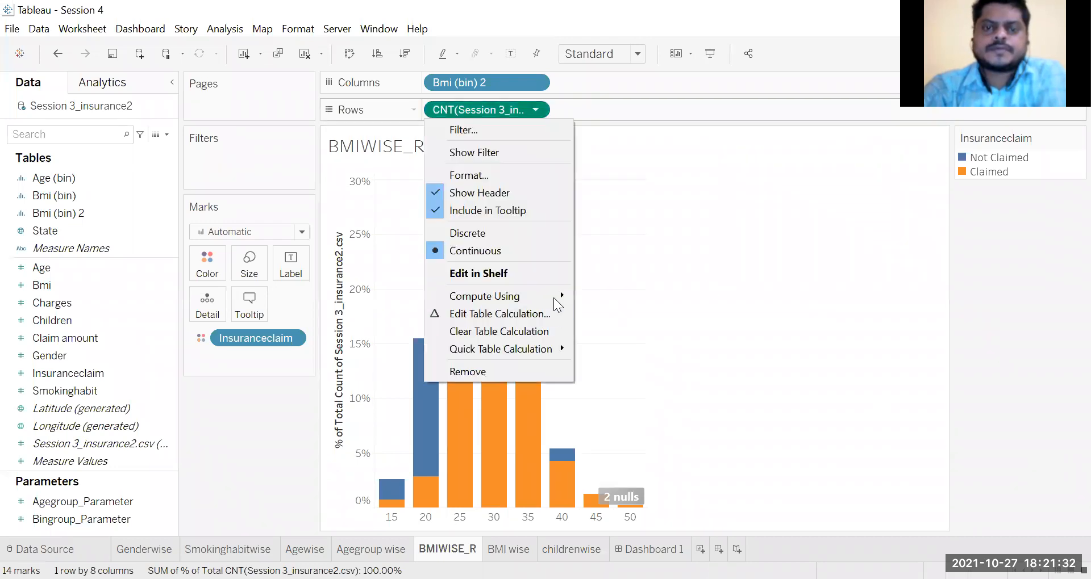
{"action": "left_click", "coordinate": [564, 315]}
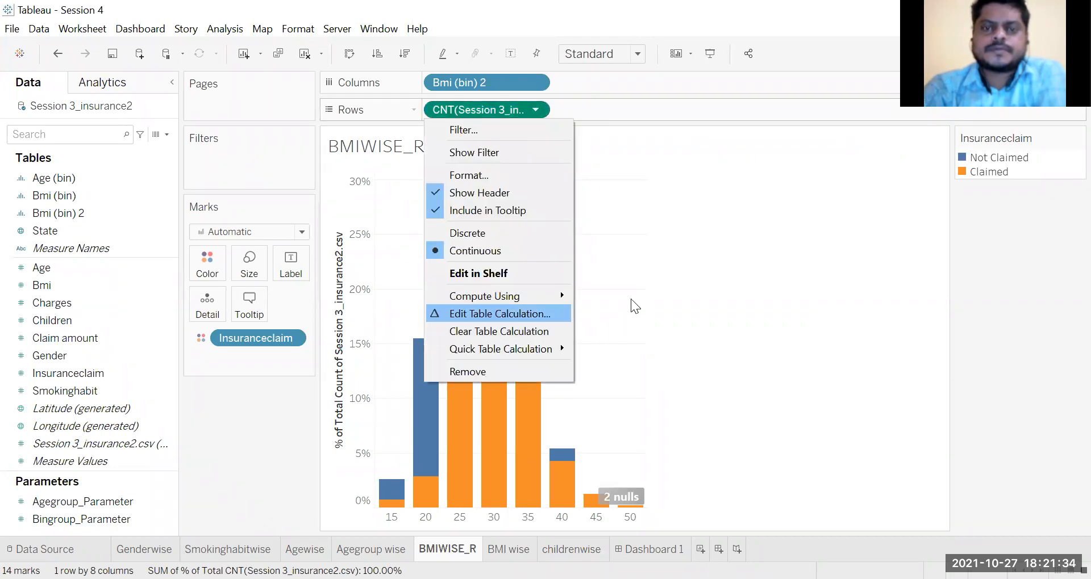
{"action": "left_click", "coordinate": [295, 255]}
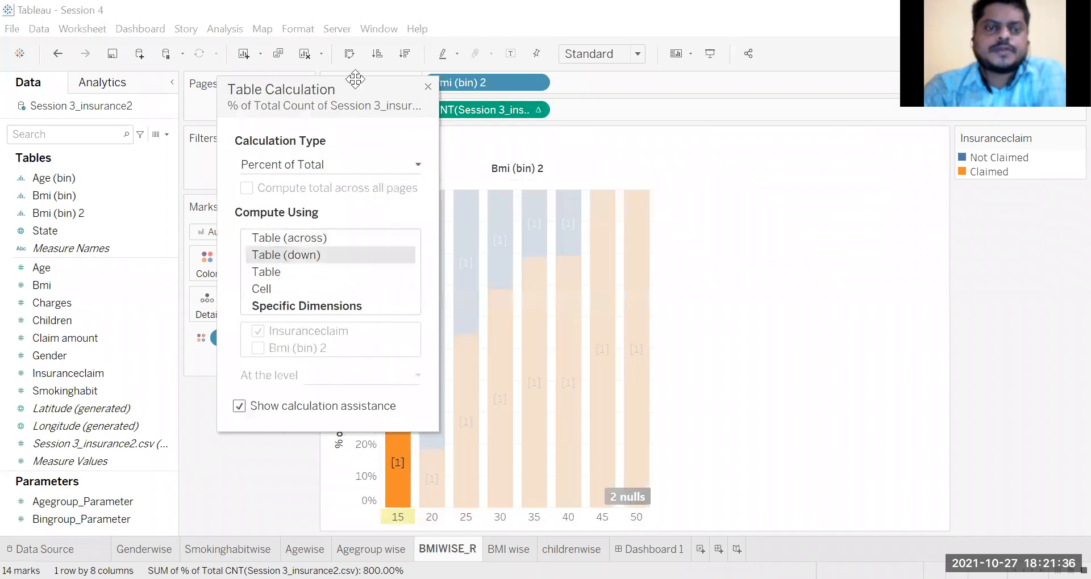
{"action": "left_click", "coordinate": [427, 89]}
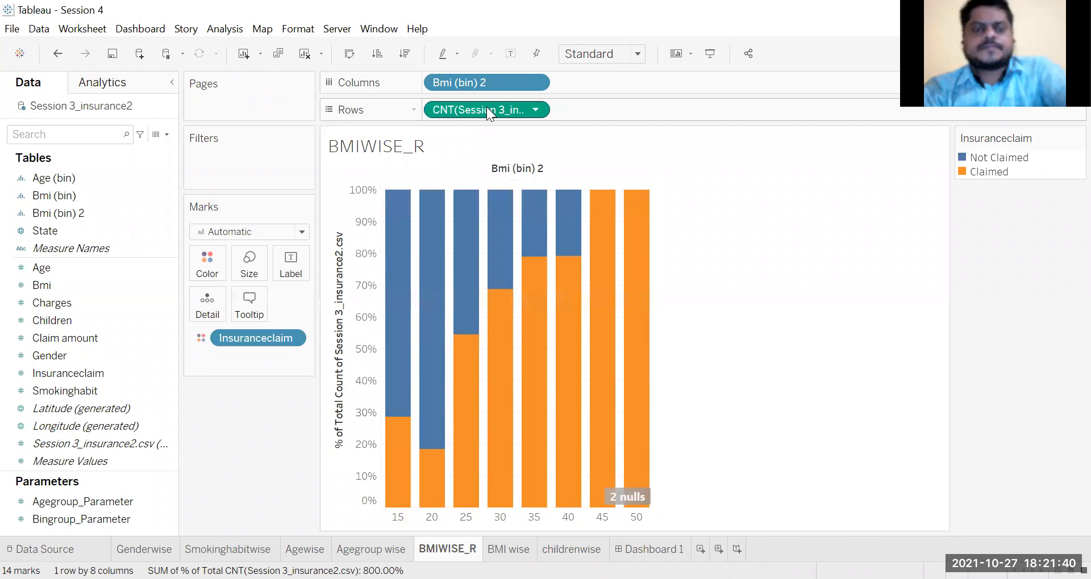
Step: Label the BMI bars with the percent of total record count and rotate the labels to read vertically upward
{"action": "left_click_drag", "start_coordinate": [487, 106], "coordinate": [290, 272]}
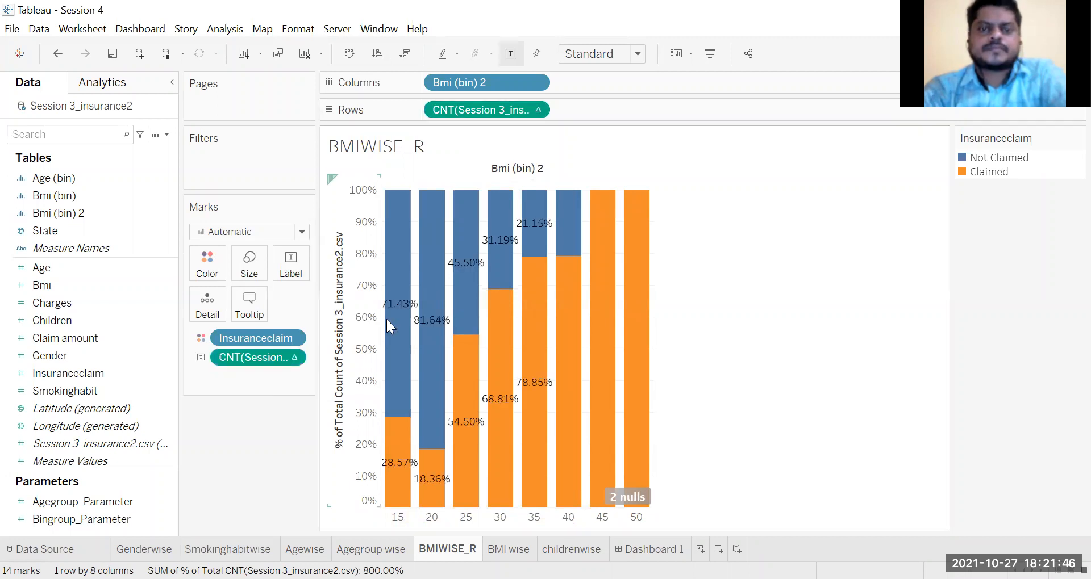
{"action": "left_click", "coordinate": [303, 268]}
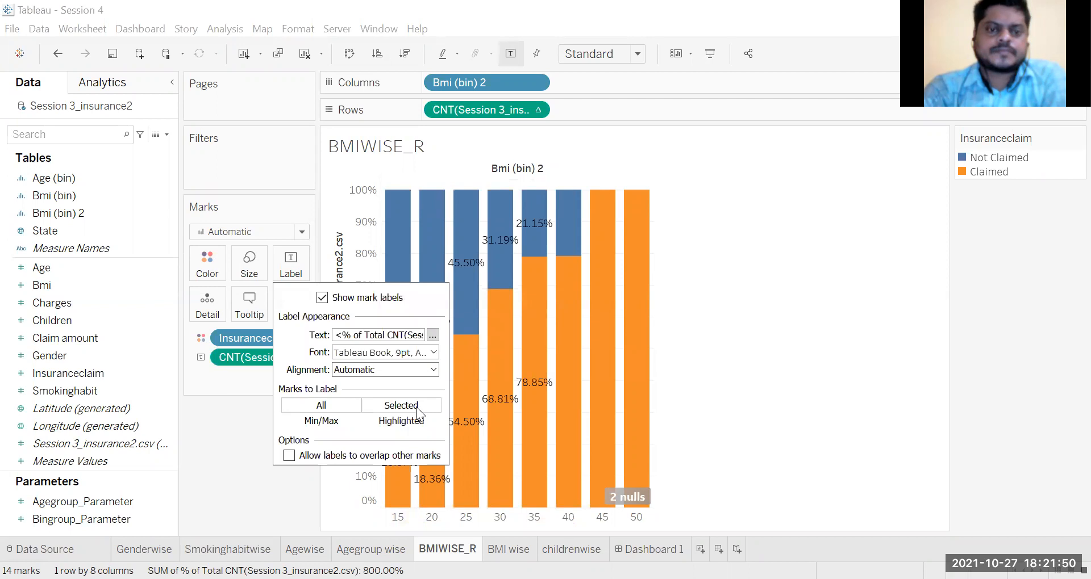
{"action": "left_click", "coordinate": [433, 369]}
{"action": "left_click", "coordinate": [447, 426]}
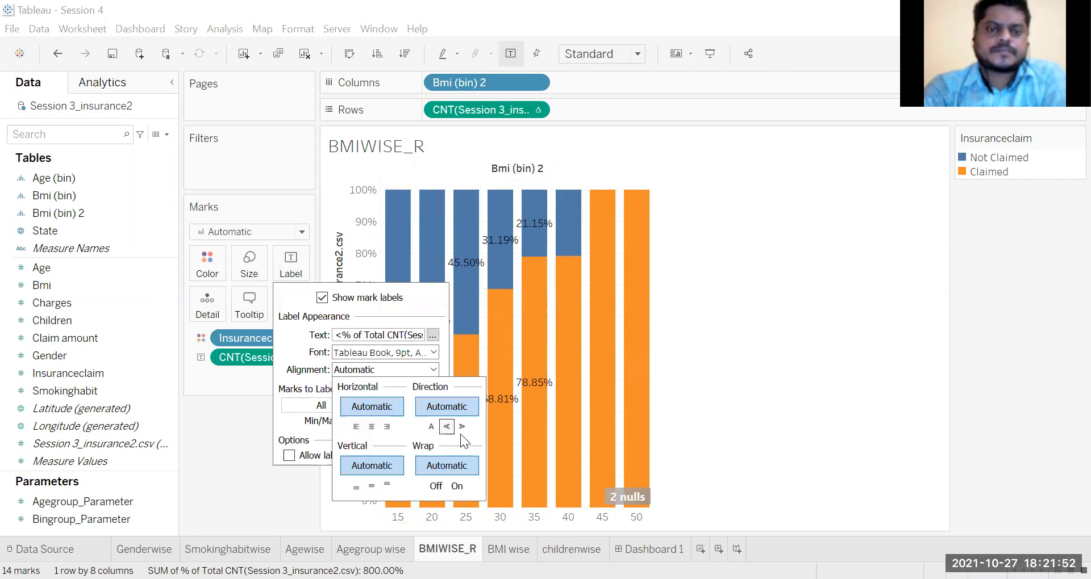
{"action": "left_click", "coordinate": [812, 389]}
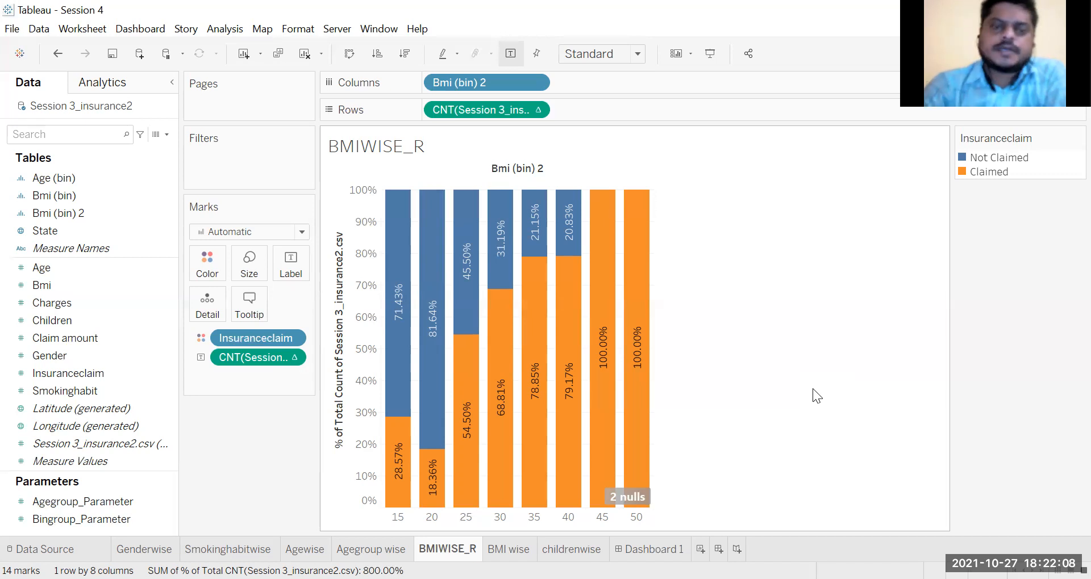
Step: Review the percent of total calculation's settings for the record count and examine the claim shares in the BMI bars
{"action": "mouse_move", "coordinate": [430, 469]}
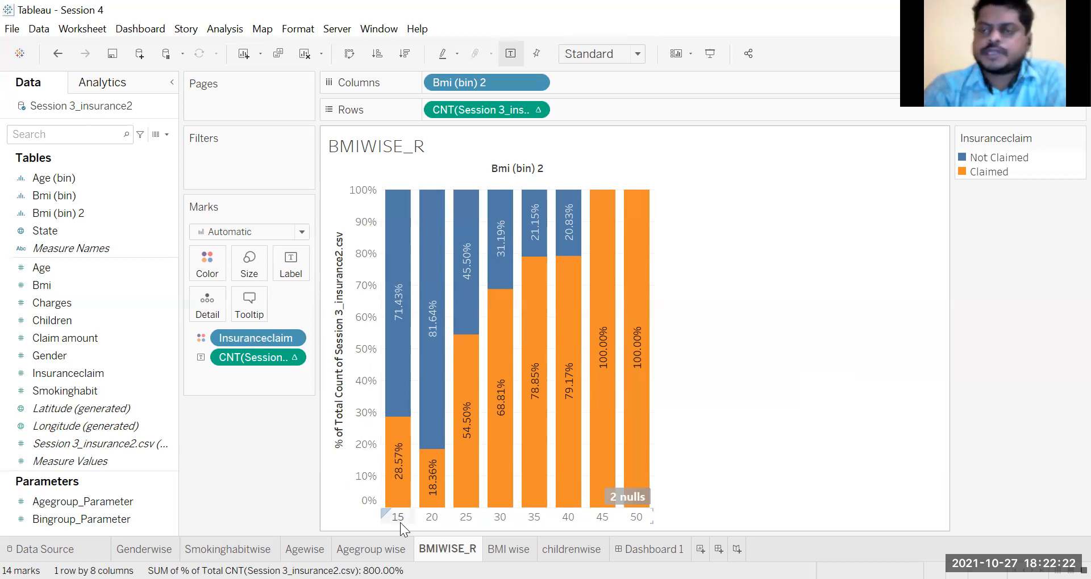
{"action": "mouse_move", "coordinate": [399, 486]}
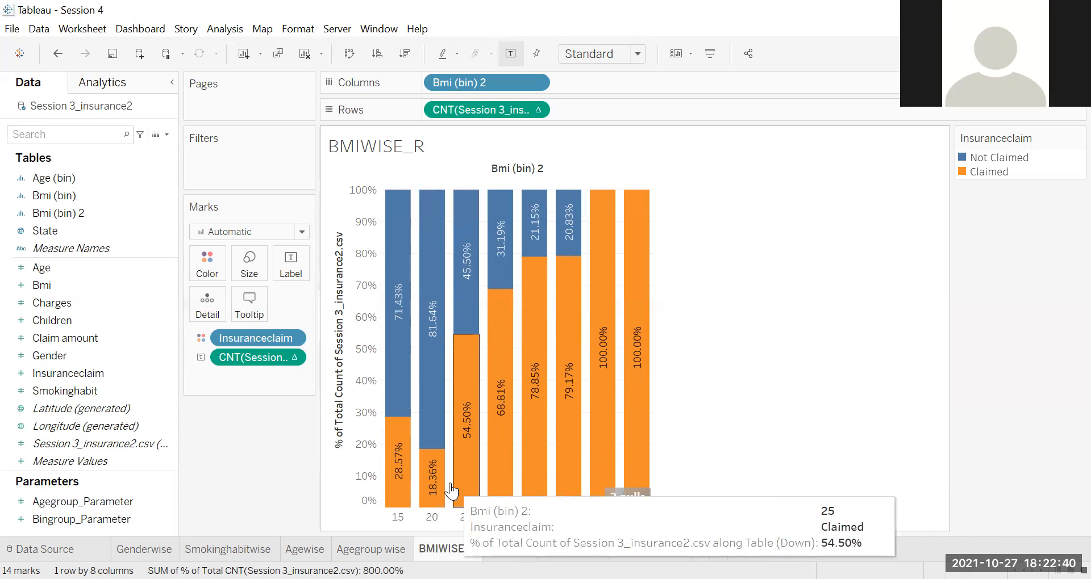
{"action": "left_click", "coordinate": [536, 110]}
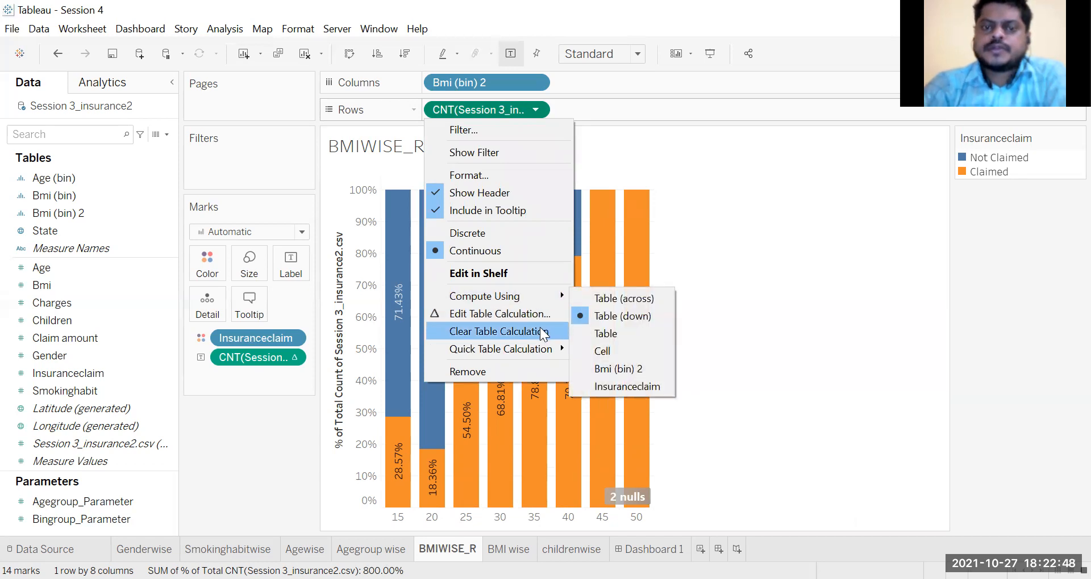
{"action": "mouse_move", "coordinate": [553, 347]}
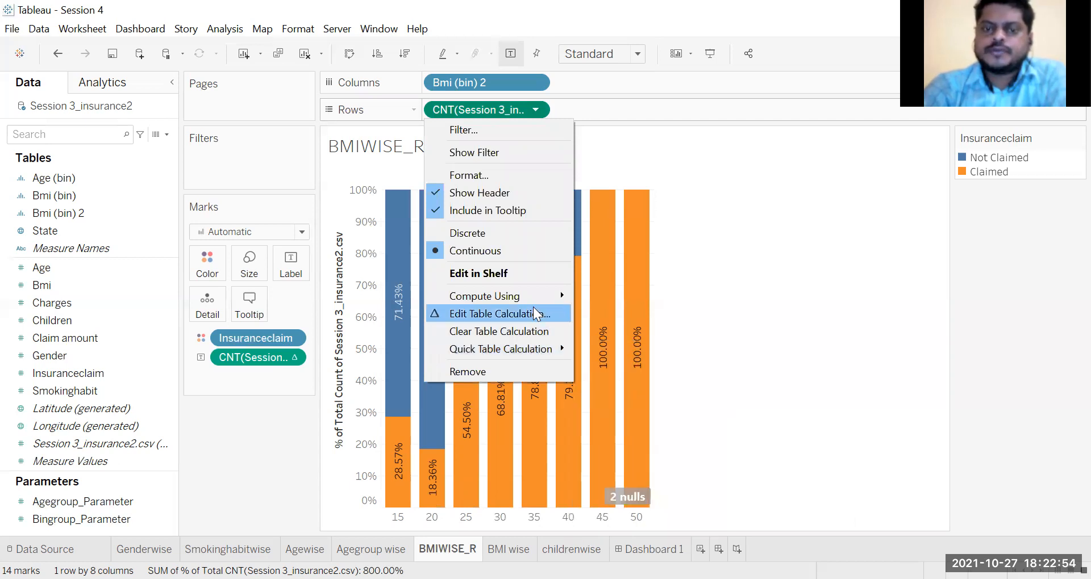
{"action": "left_click", "coordinate": [546, 321]}
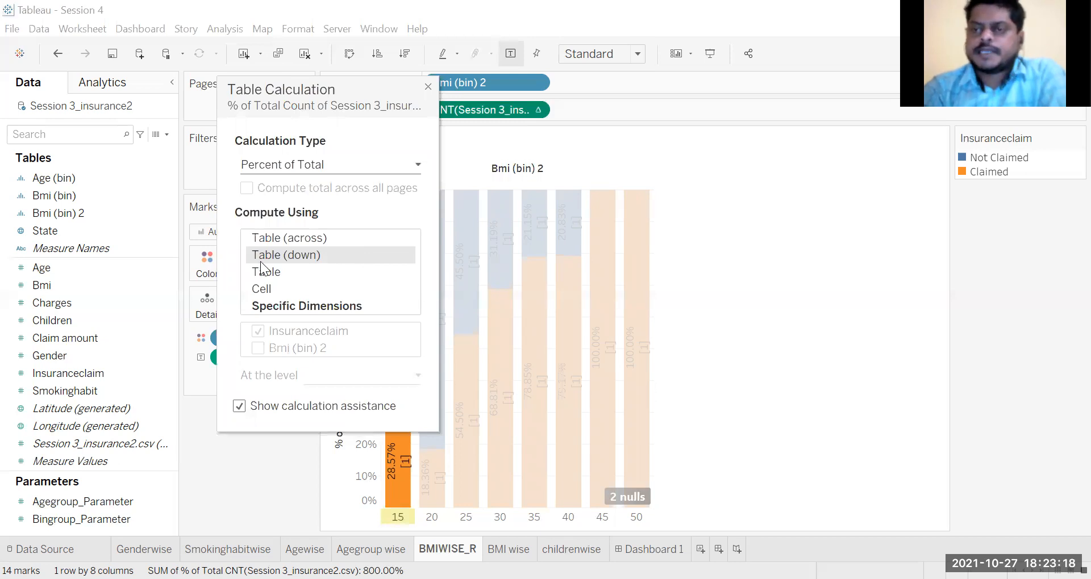
{"action": "left_click", "coordinate": [429, 86]}
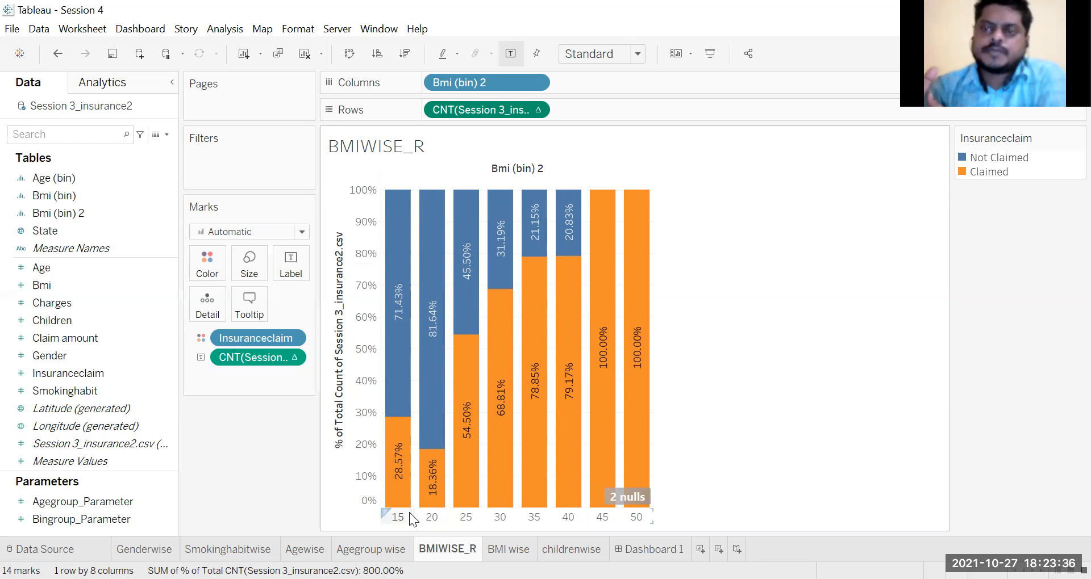
{"action": "mouse_move", "coordinate": [384, 472]}
{"action": "mouse_move", "coordinate": [400, 409]}
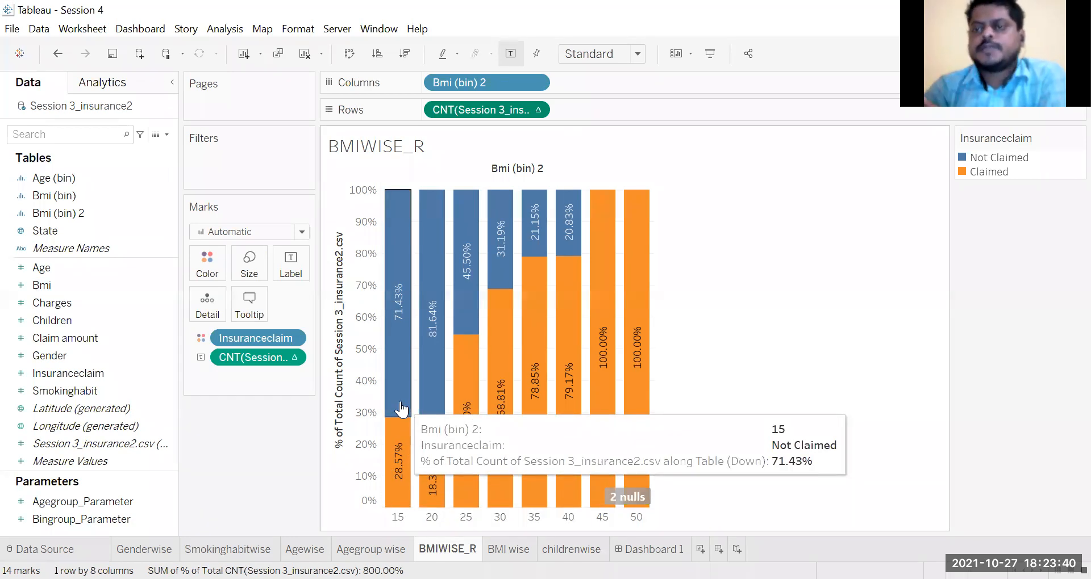
Step: Review the field options of Insuranceclaim and the quick table calculation choice of the record count on Rows without changes
{"action": "left_click", "coordinate": [541, 112]}
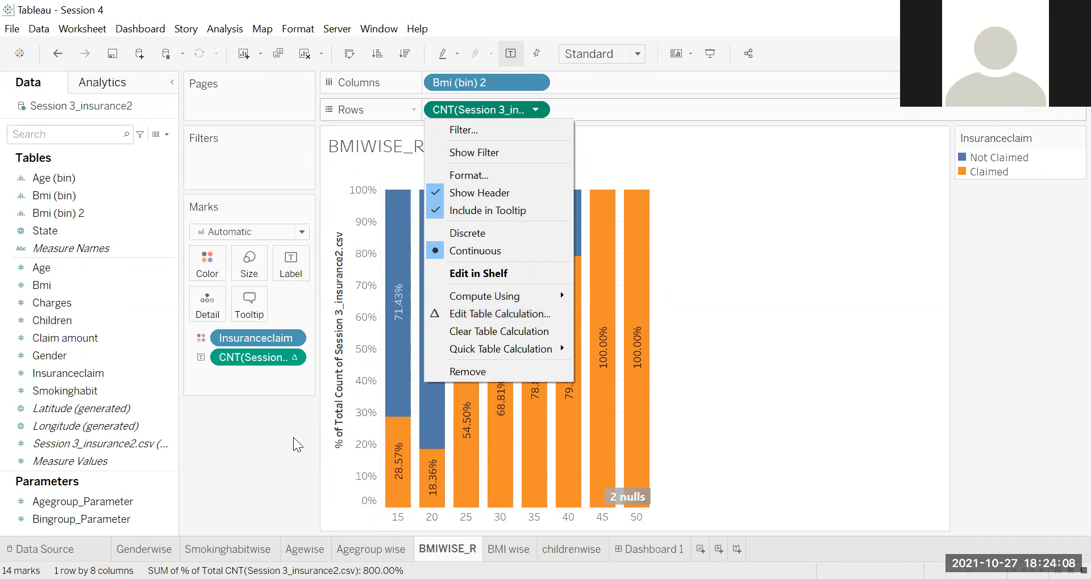
{"action": "left_click", "coordinate": [513, 113]}
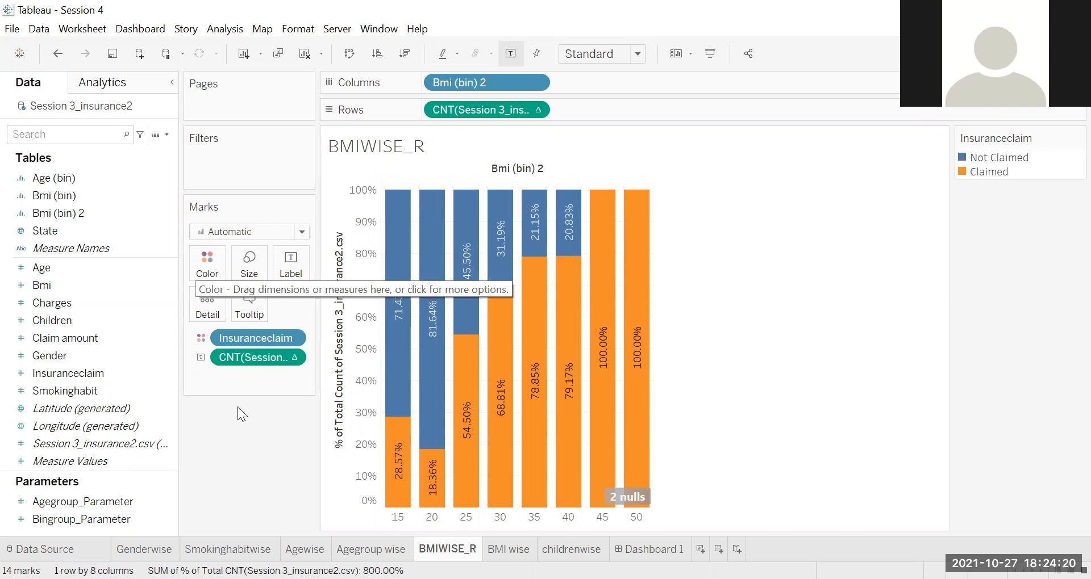
{"action": "left_click", "coordinate": [75, 377]}
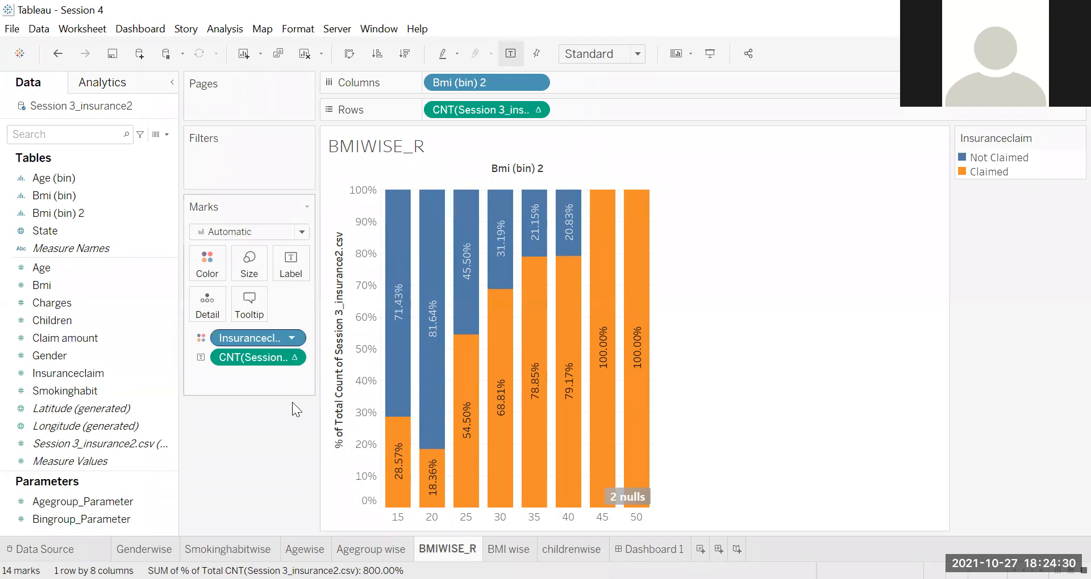
{"action": "left_click", "coordinate": [291, 338]}
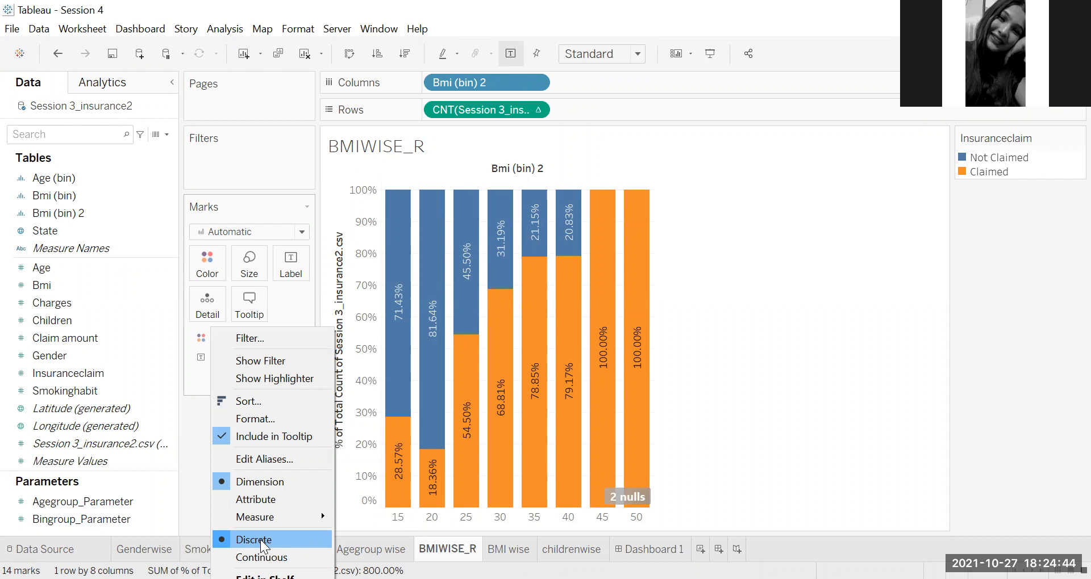
{"action": "left_click", "coordinate": [542, 108]}
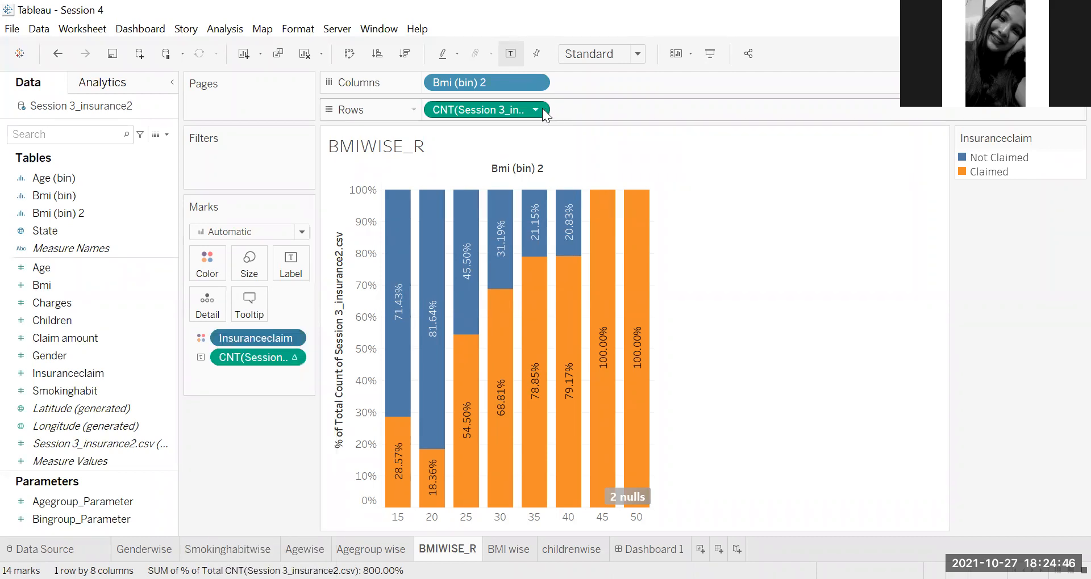
{"action": "left_click", "coordinate": [542, 108]}
{"action": "mouse_move", "coordinate": [532, 350]}
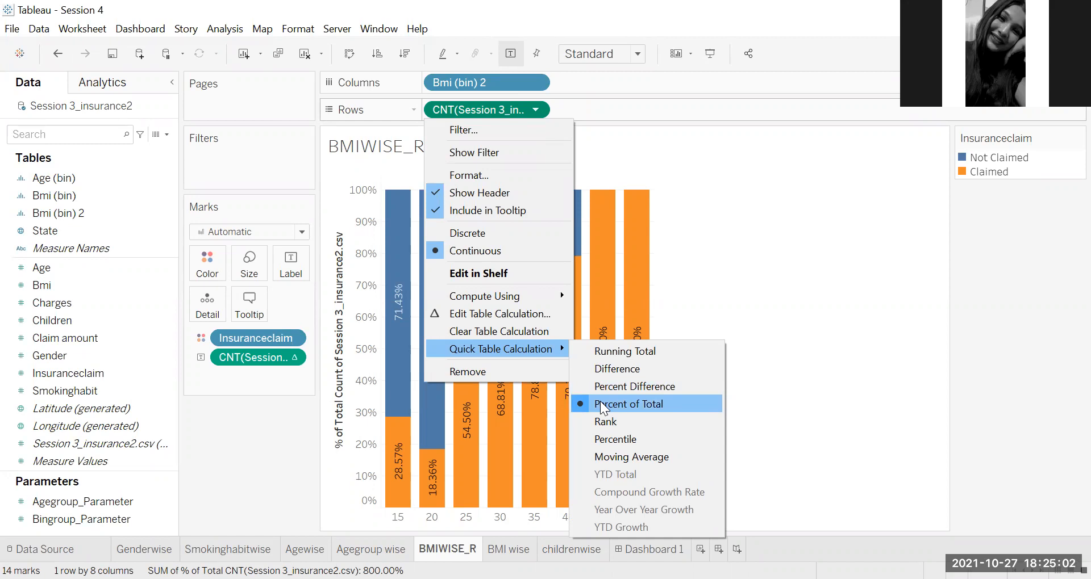
{"action": "left_click", "coordinate": [265, 439]}
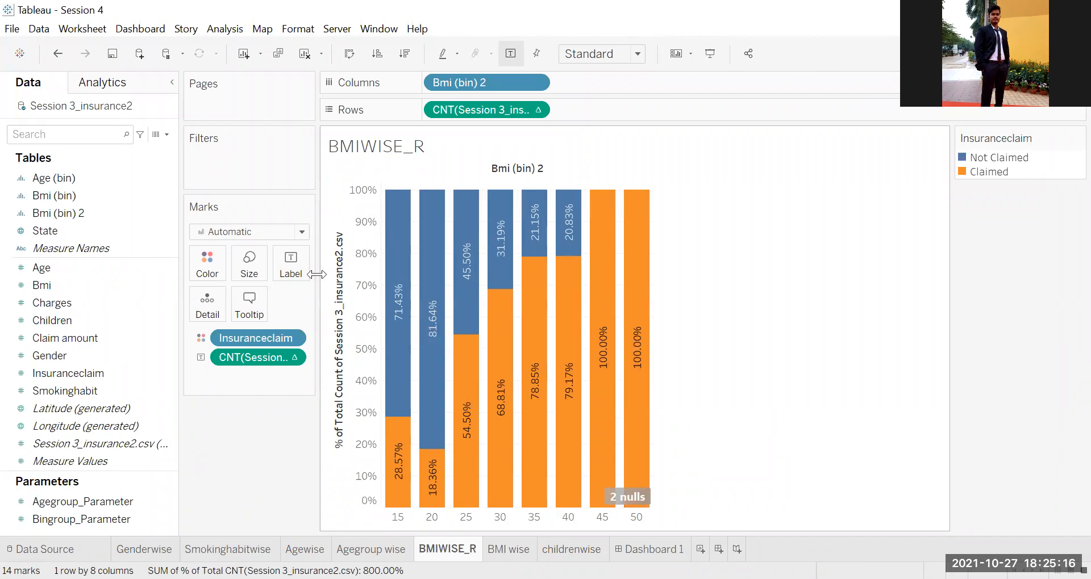
Step: Review the alignment and direction settings of the bar labels and close them without changes
{"action": "left_click", "coordinate": [291, 267]}
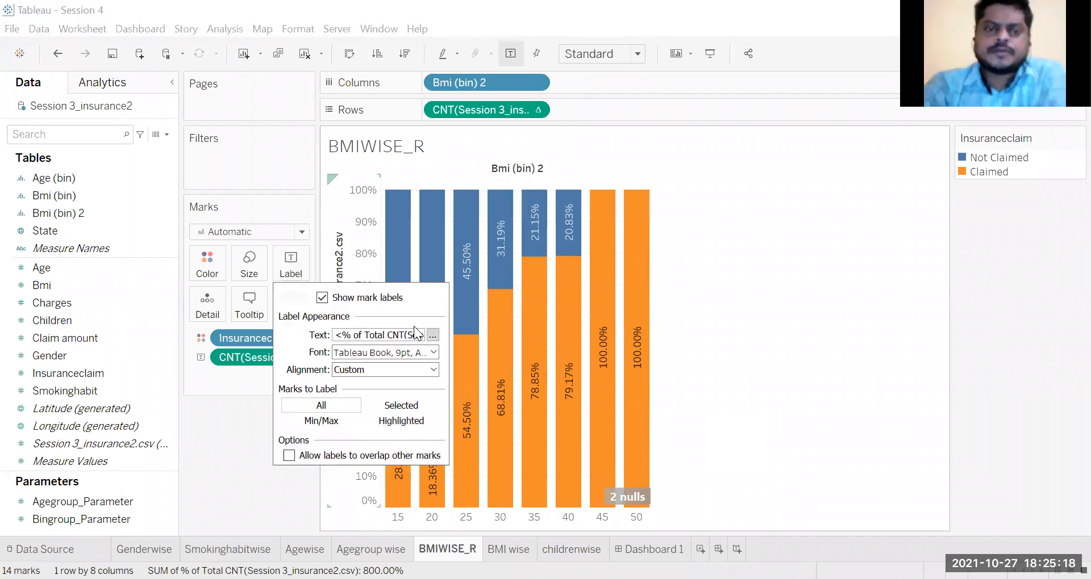
{"action": "left_click", "coordinate": [434, 372]}
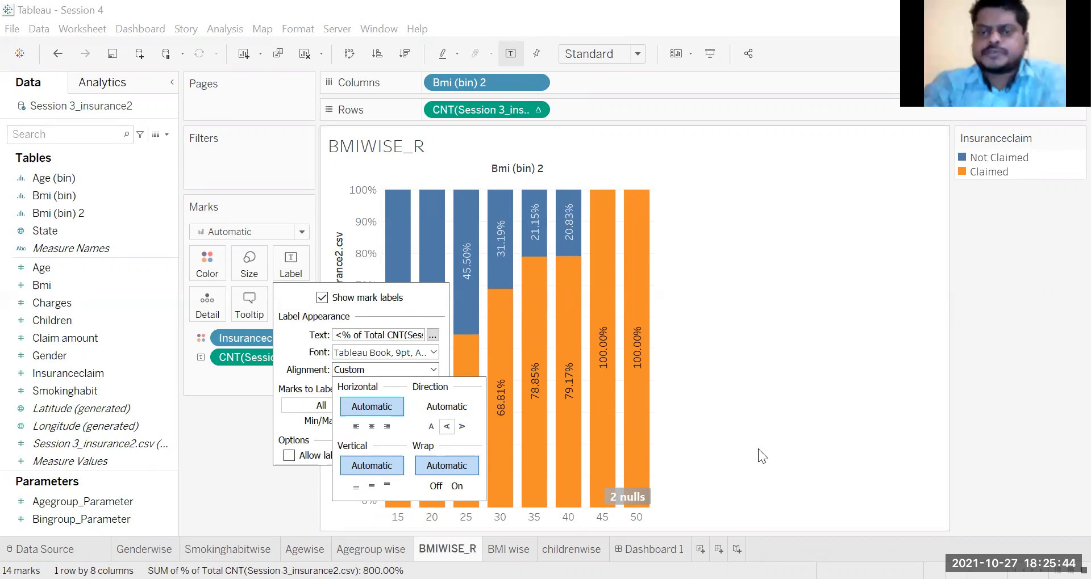
{"action": "left_click", "coordinate": [663, 423]}
{"action": "mouse_move", "coordinate": [433, 339]}
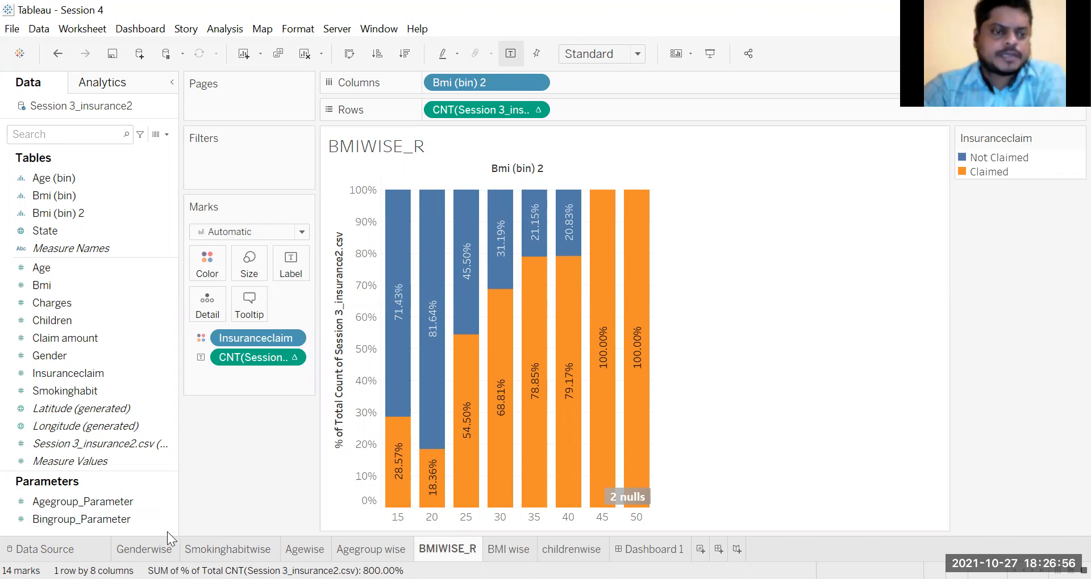
{"action": "left_click_drag", "start_coordinate": [157, 477], "coordinate": [142, 519]}
{"action": "right_click", "coordinate": [142, 519]}
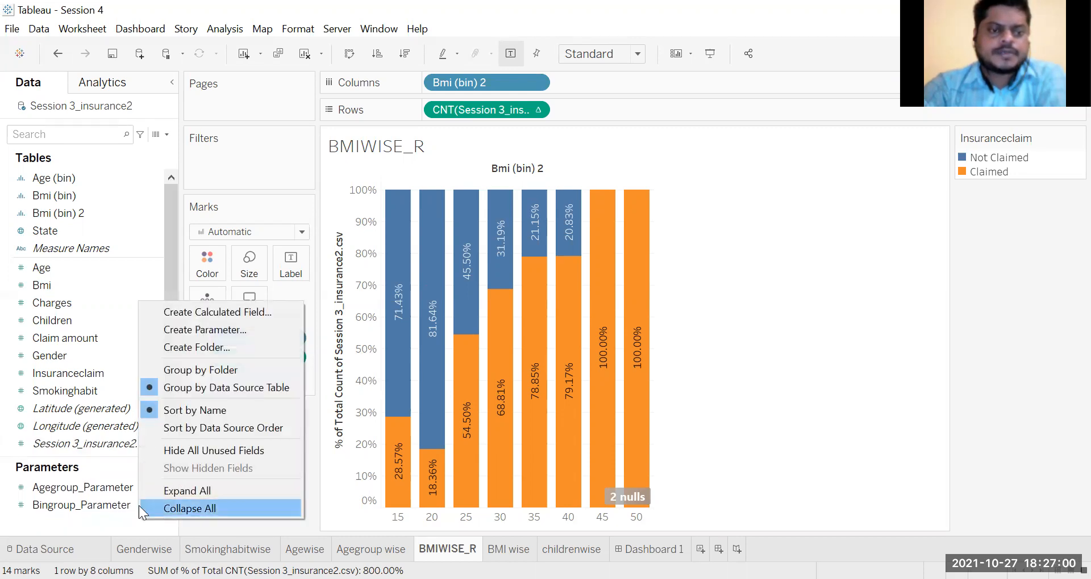
{"action": "left_click", "coordinate": [117, 508]}
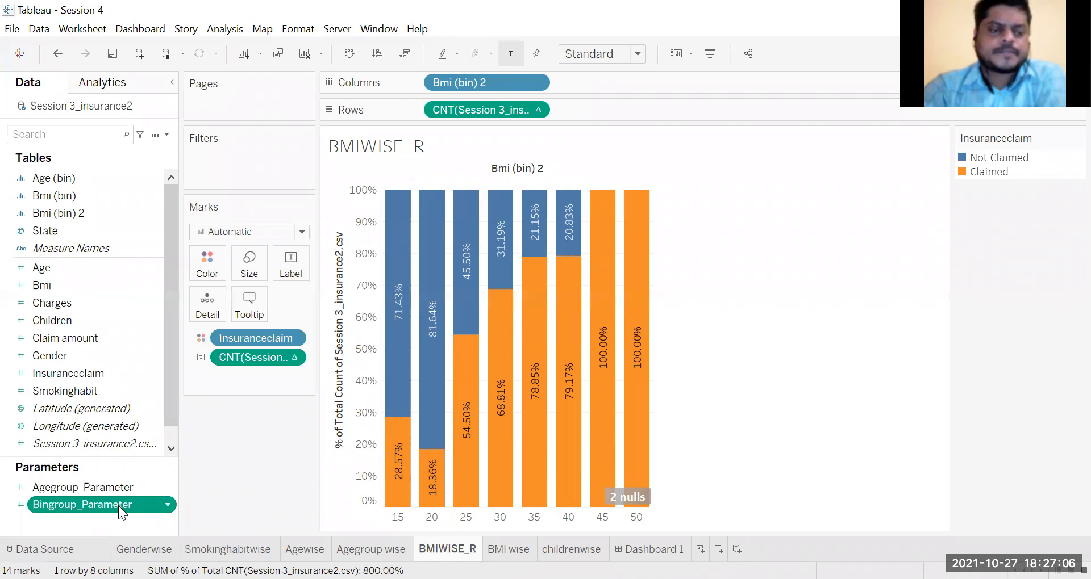
{"action": "right_click", "coordinate": [118, 505]}
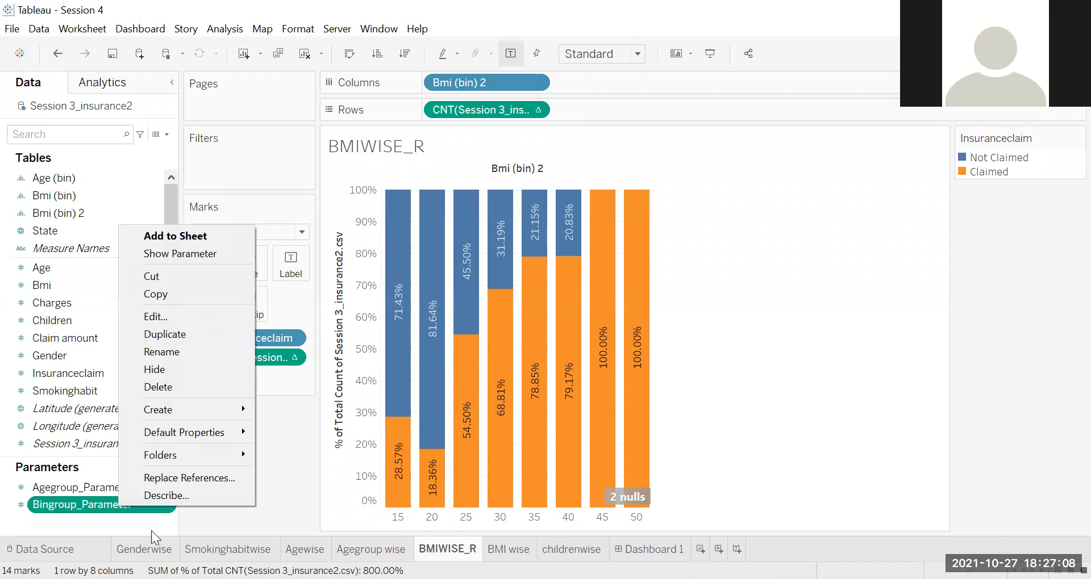
Step: Start a new parameter named bmi_Parameter 3 and keep its data type as Float
{"action": "right_click", "coordinate": [152, 531]}
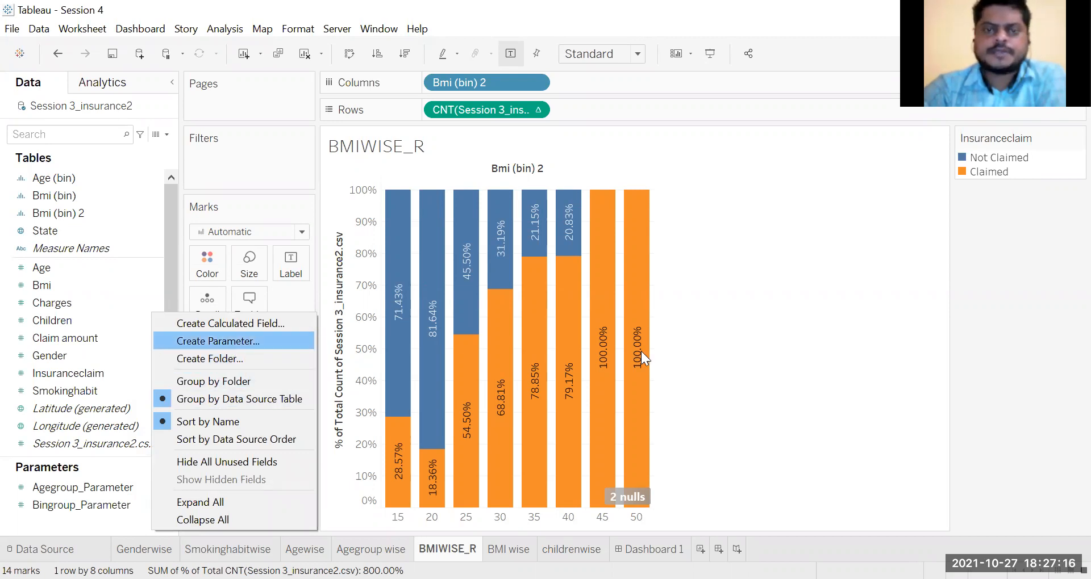
{"action": "key", "text": "Return"}
{"action": "left_click", "coordinate": [500, 121]}
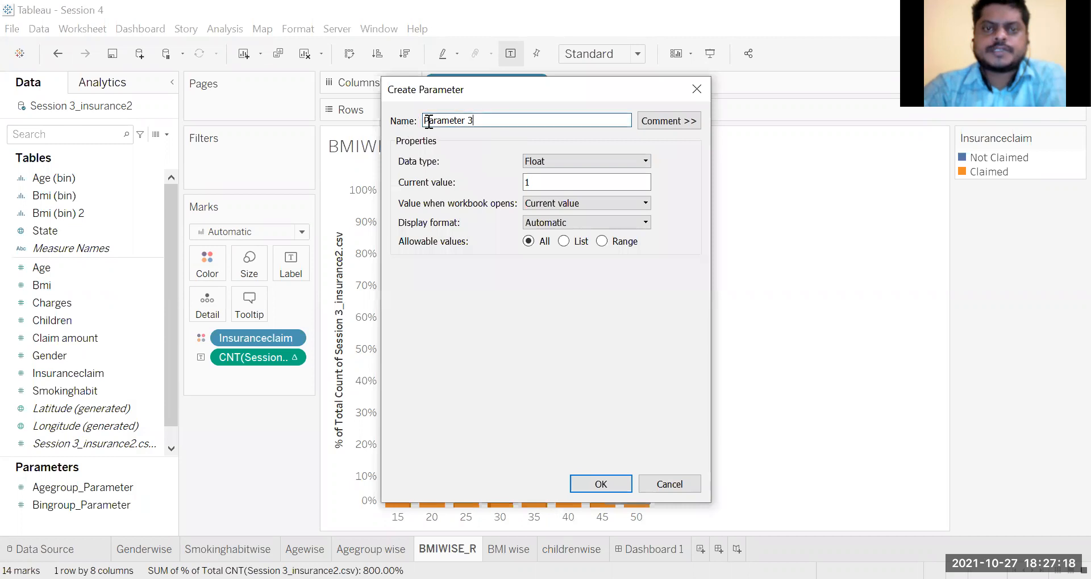
{"action": "type", "text": "bmi_"}
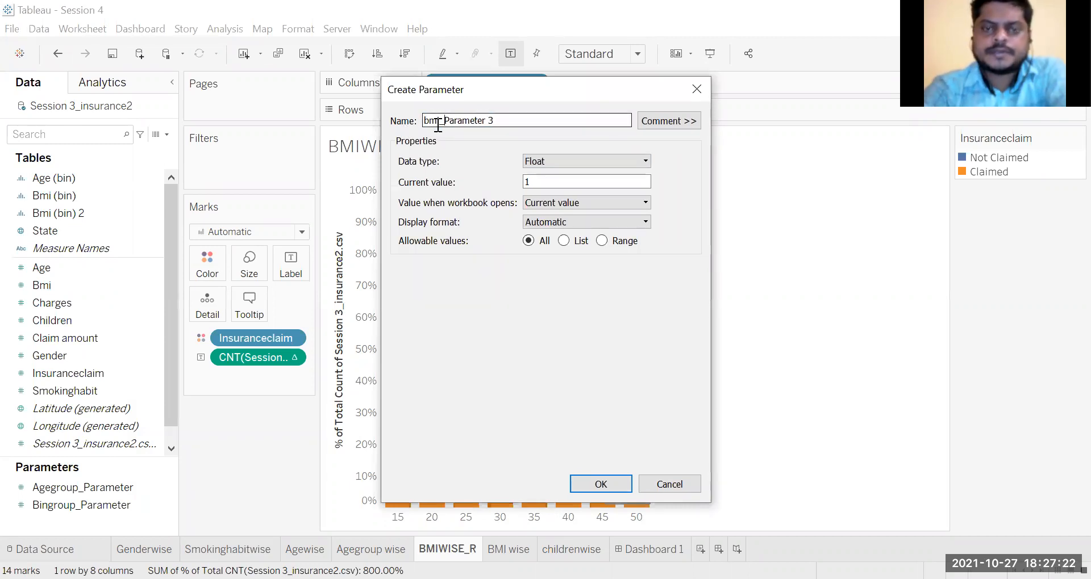
{"action": "left_click", "coordinate": [643, 164]}
{"action": "left_click", "coordinate": [641, 174]}
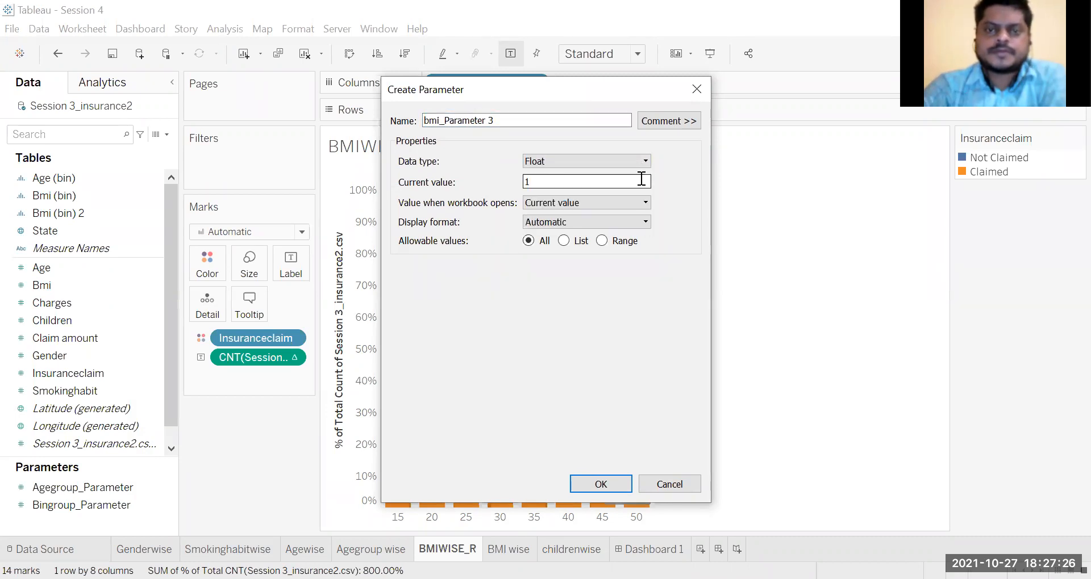
Step: Limit the parameter's allowable values to a range with minimum 5, maximum 30 and step size 5
{"action": "left_click", "coordinate": [603, 241]}
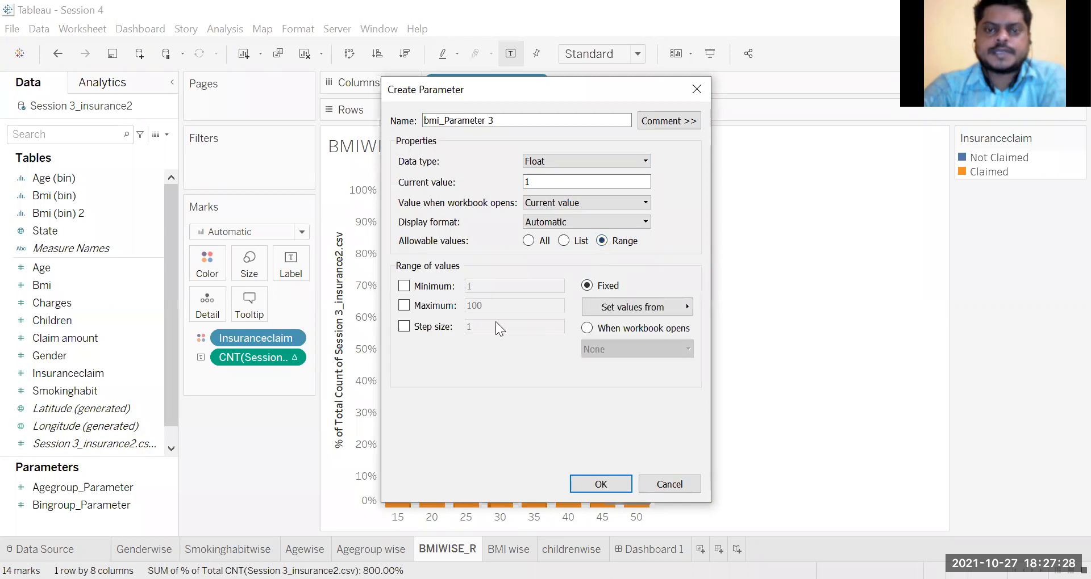
{"action": "left_click", "coordinate": [405, 286]}
{"action": "left_click", "coordinate": [404, 306]}
{"action": "left_click", "coordinate": [403, 327]}
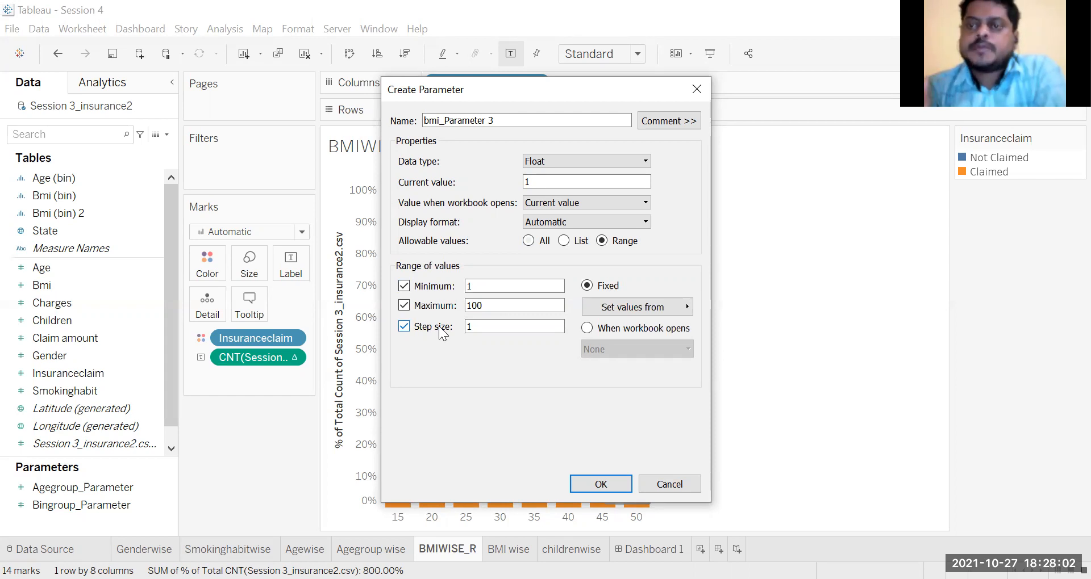
{"action": "double_click", "coordinate": [463, 287]}
{"action": "type", "text": "5"}
{"action": "double_click", "coordinate": [486, 305]}
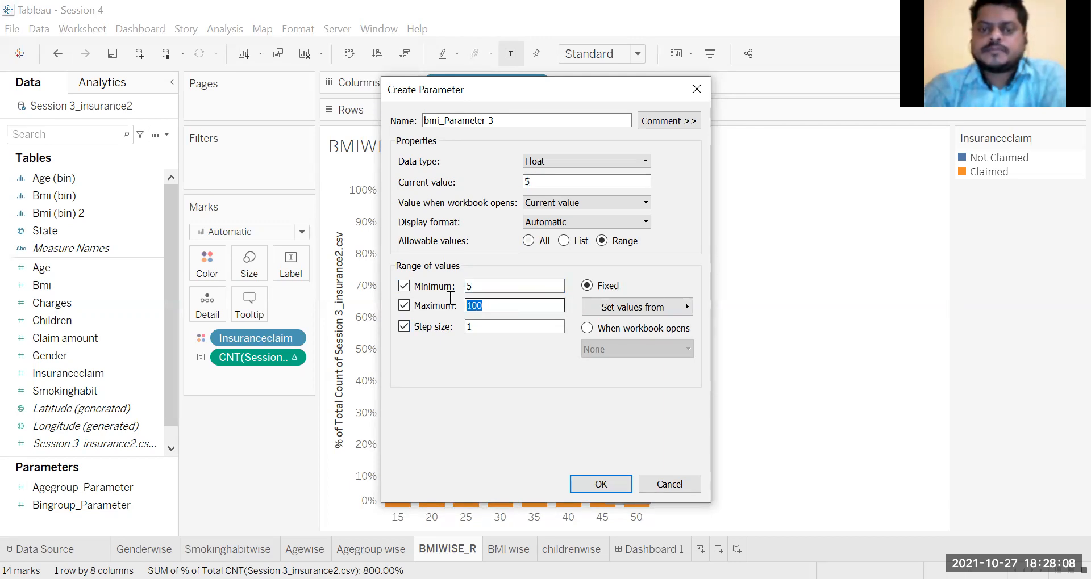
{"action": "type", "text": "30"}
{"action": "key", "text": "Tab"}
{"action": "type", "text": "5"}
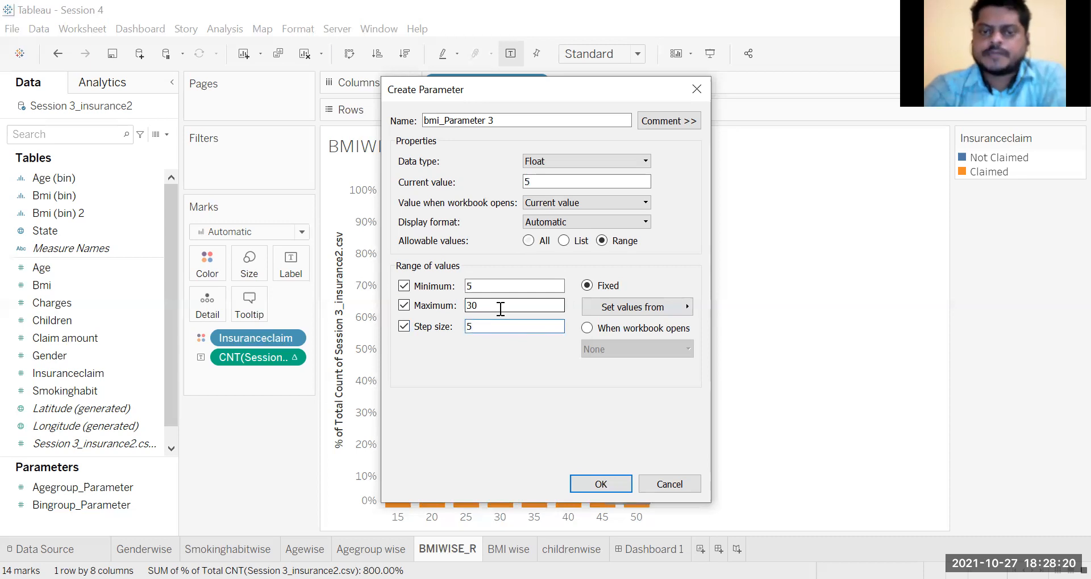
Step: Review the minimum and step size of the range and create the parameter with these settings
{"action": "left_click_drag", "start_coordinate": [500, 308], "coordinate": [464, 280]}
{"action": "left_click", "coordinate": [473, 284]}
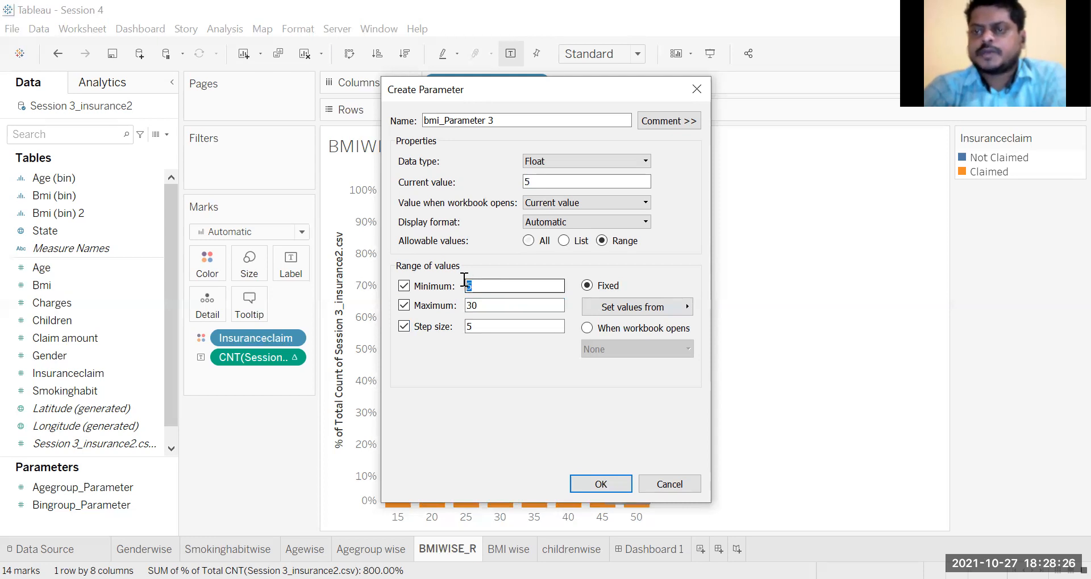
{"action": "left_click", "coordinate": [479, 326]}
{"action": "left_click_drag", "start_coordinate": [479, 326], "coordinate": [458, 314]}
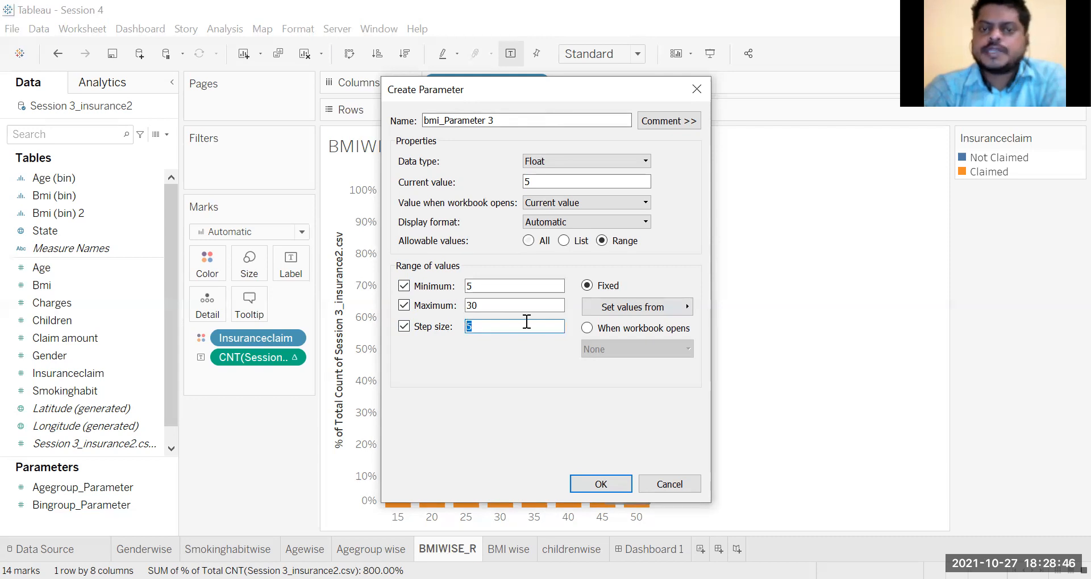
{"action": "left_click", "coordinate": [494, 286]}
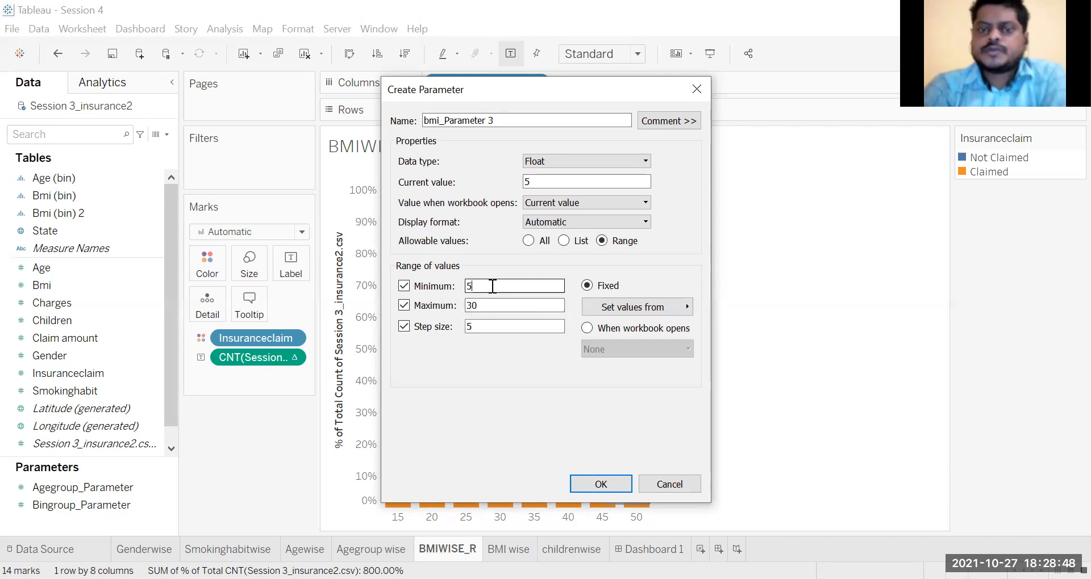
{"action": "left_click_drag", "start_coordinate": [493, 287], "coordinate": [456, 272]}
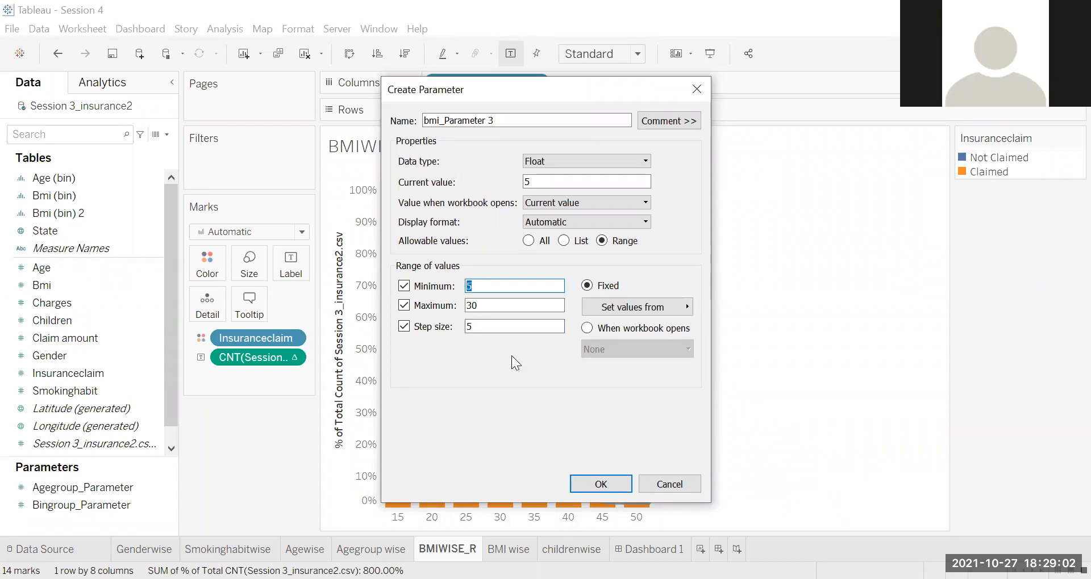
{"action": "left_click", "coordinate": [609, 480]}
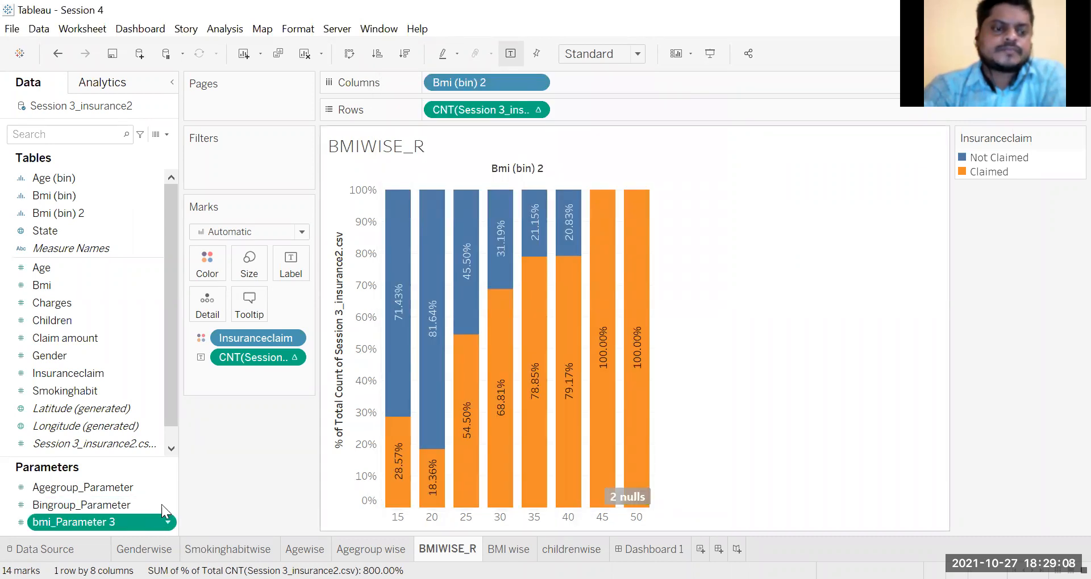
Step: Edit the Bmi (bin) 2 field so that its size of bins is controlled by bmi_Parameter 3
{"action": "scroll", "coordinate": [169, 423], "scroll_direction": "down", "scroll_amount": 1}
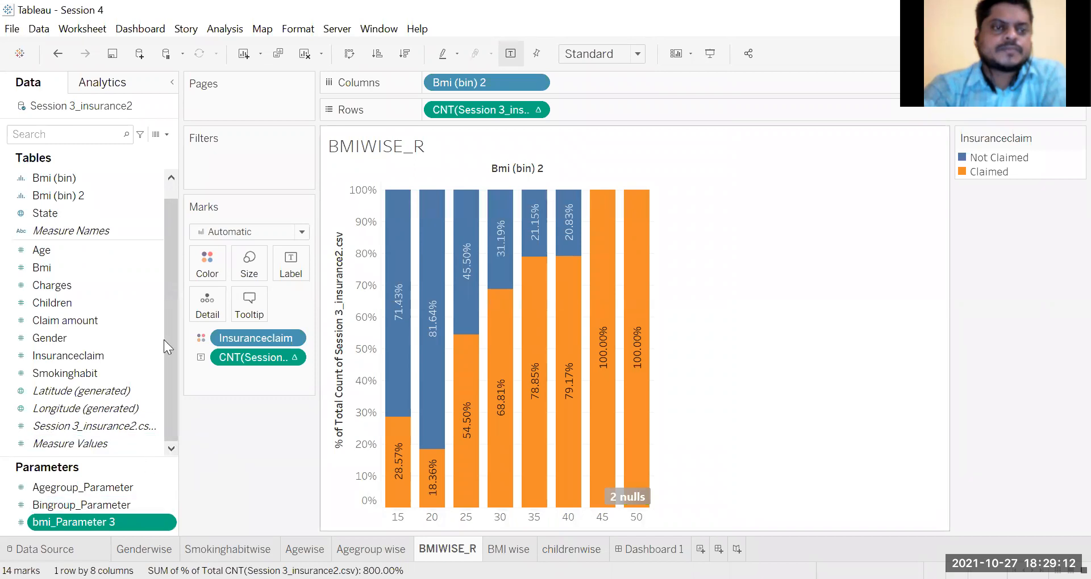
{"action": "left_click", "coordinate": [119, 196]}
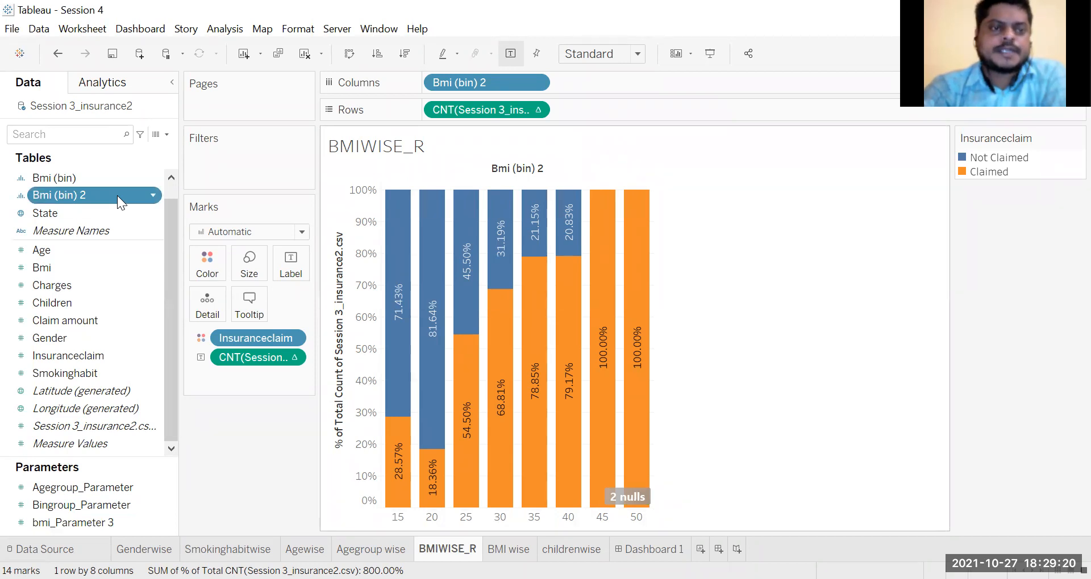
{"action": "right_click", "coordinate": [117, 195]}
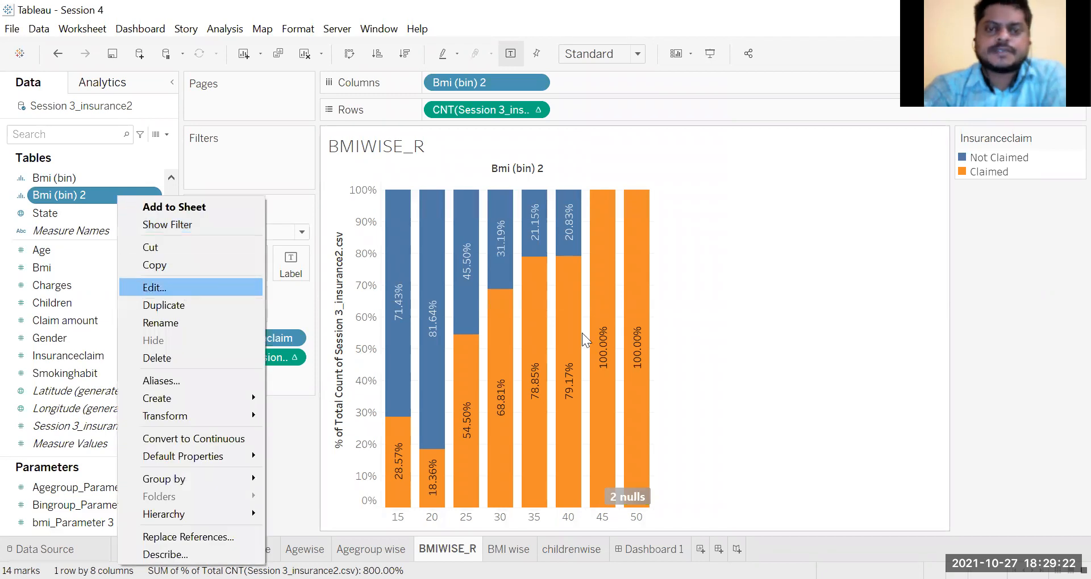
{"action": "left_click", "coordinate": [180, 287]}
{"action": "left_click_drag", "start_coordinate": [496, 267], "coordinate": [484, 268]}
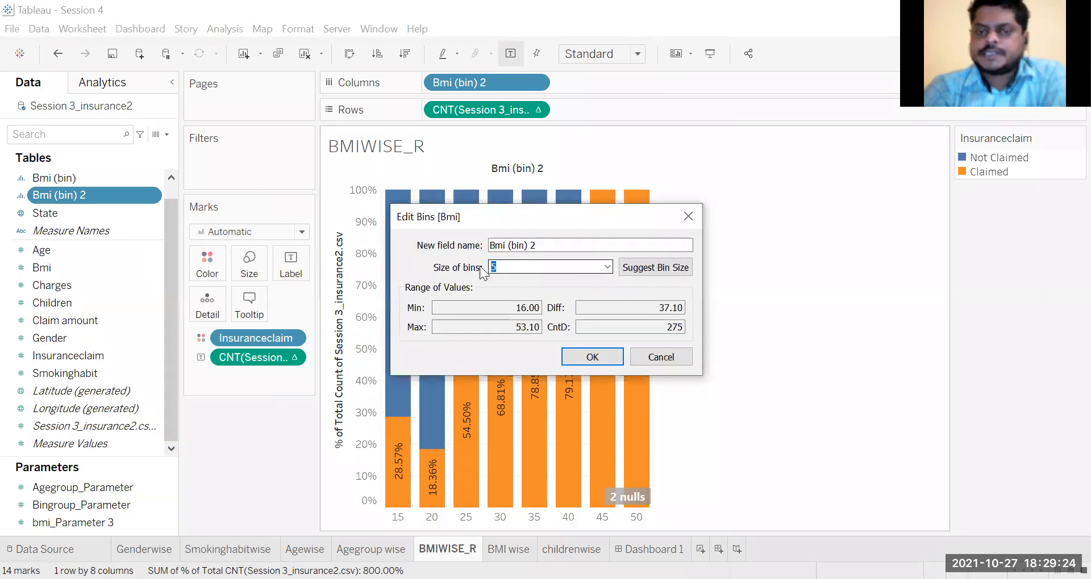
{"action": "left_click", "coordinate": [607, 267]}
{"action": "left_click", "coordinate": [582, 322]}
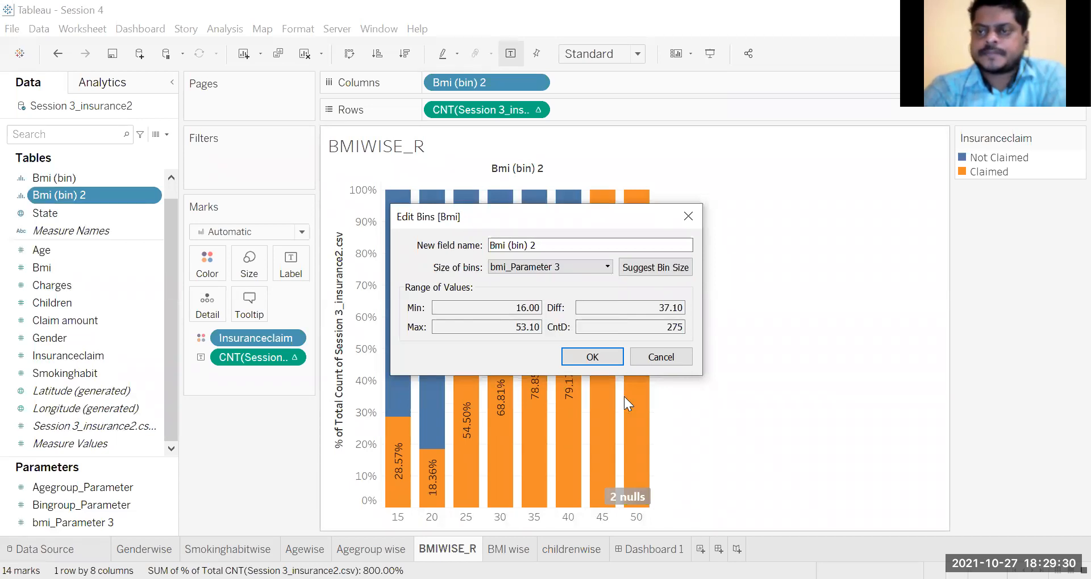
{"action": "left_click", "coordinate": [591, 356]}
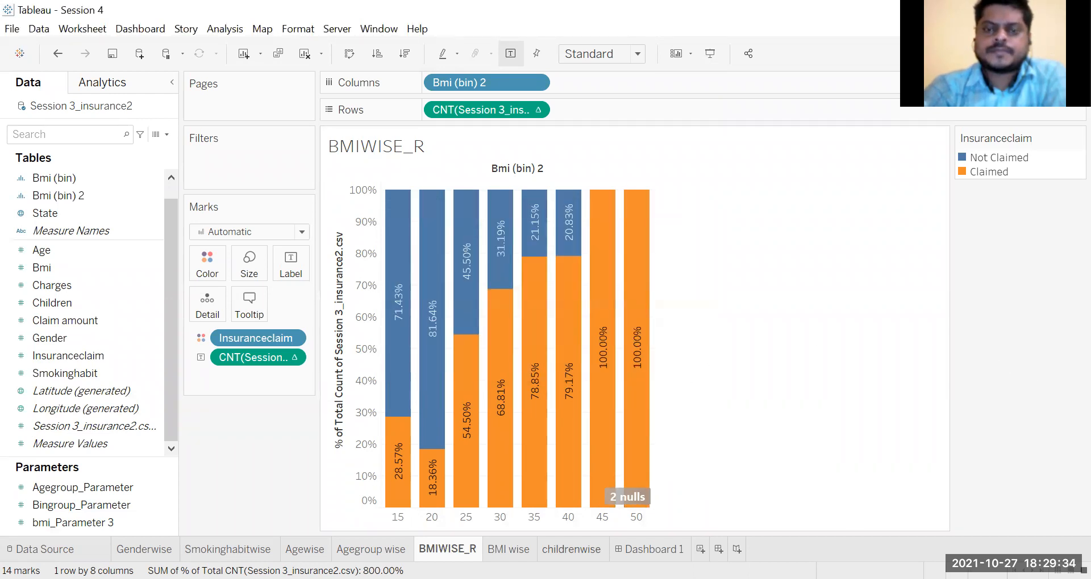
Step: Show the control of bmi_Parameter 3 on the BMIWISE_R worksheet
{"action": "left_click", "coordinate": [100, 528]}
{"action": "right_click", "coordinate": [103, 521]}
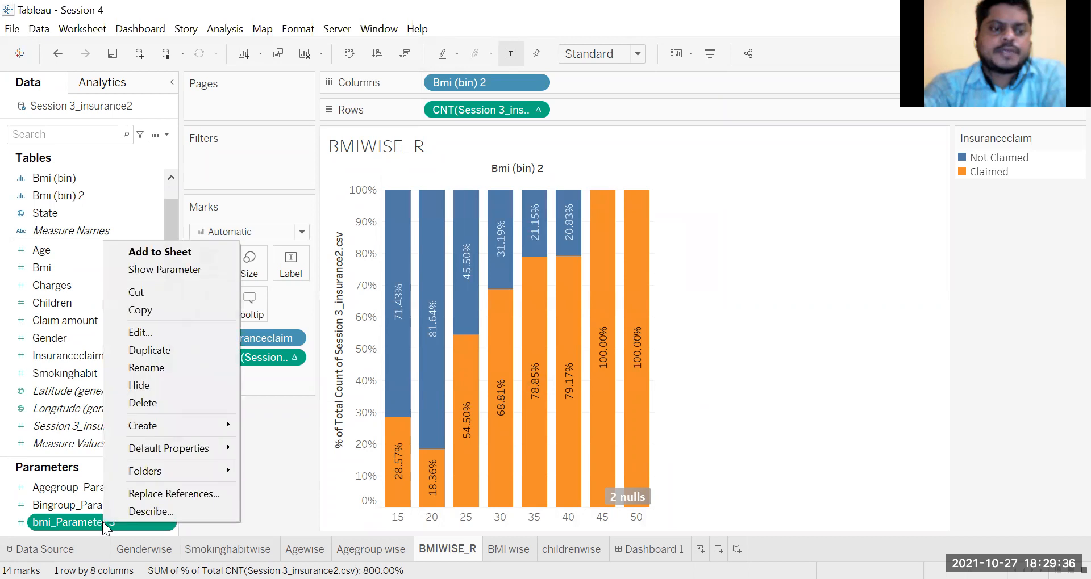
{"action": "left_click", "coordinate": [162, 271]}
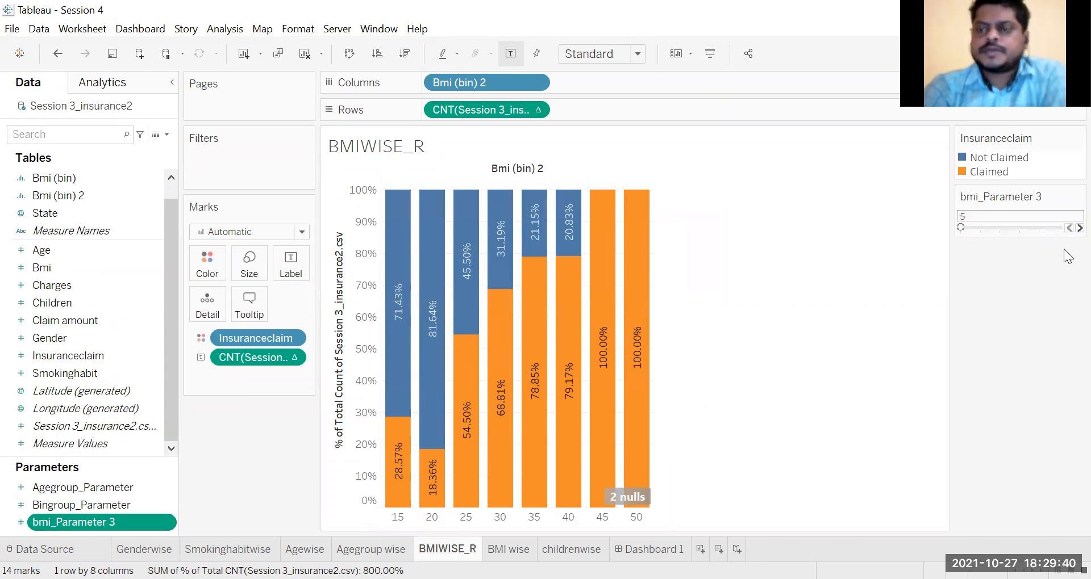
Step: Raise bmi_Parameter 3 to 10 and 15, examine the claim shares in the regrouped BMI bars, and return it to 10
{"action": "left_click", "coordinate": [1066, 230]}
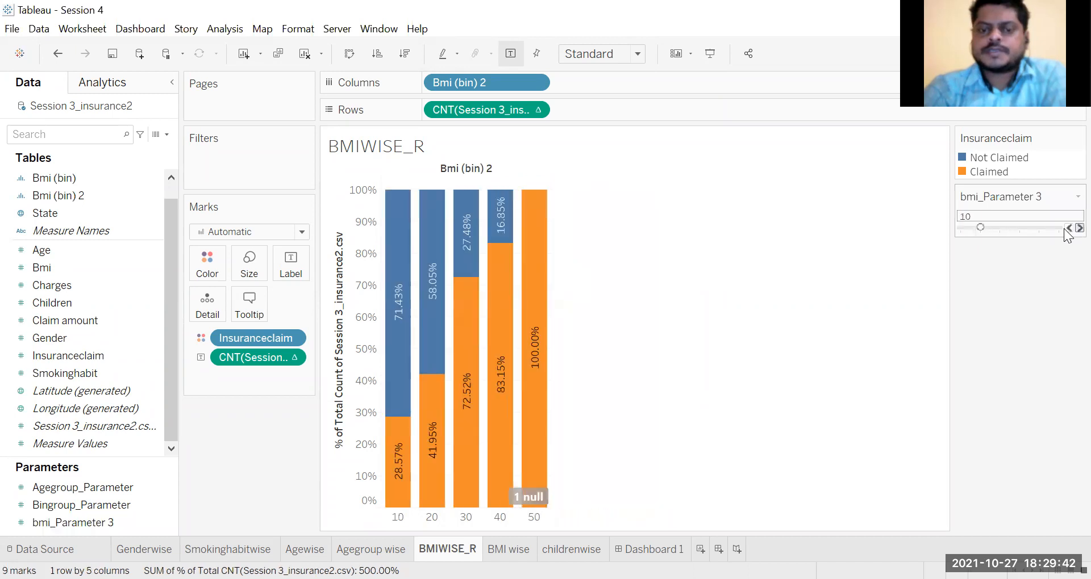
{"action": "left_click", "coordinate": [1066, 231]}
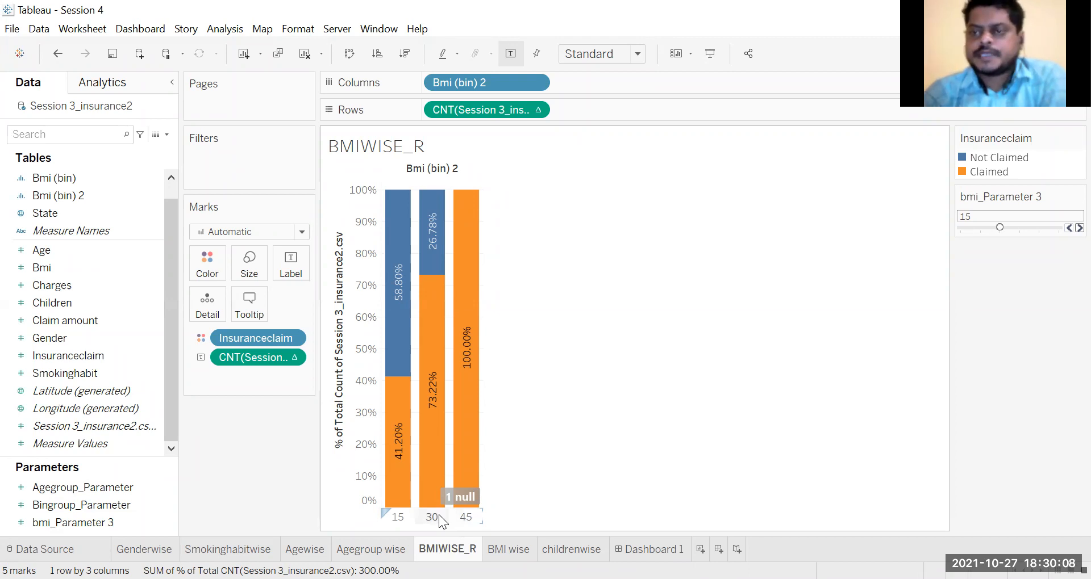
{"action": "mouse_move", "coordinate": [434, 448]}
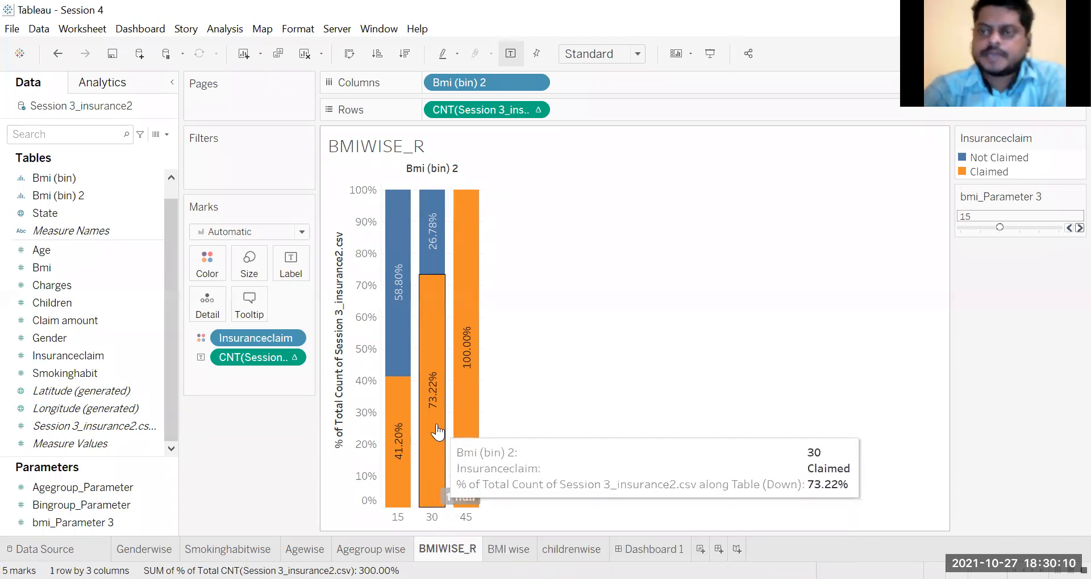
{"action": "mouse_move", "coordinate": [397, 497]}
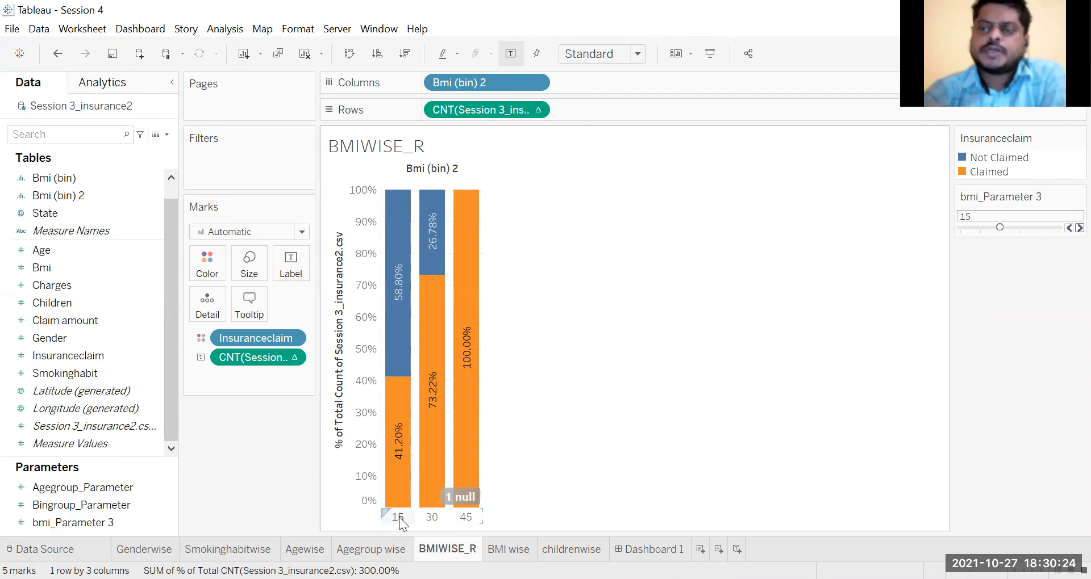
{"action": "left_click", "coordinate": [1068, 227]}
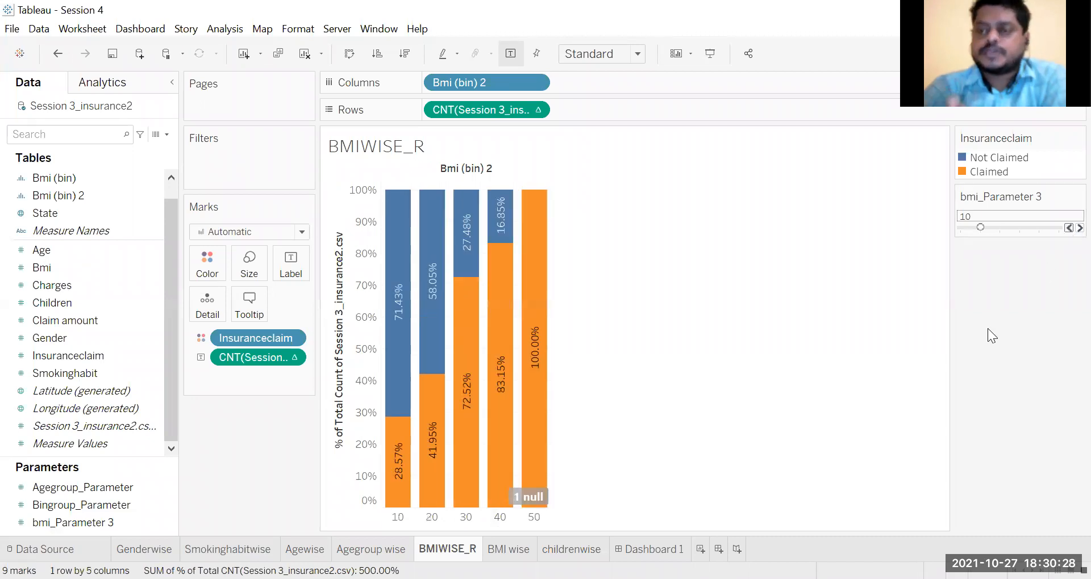
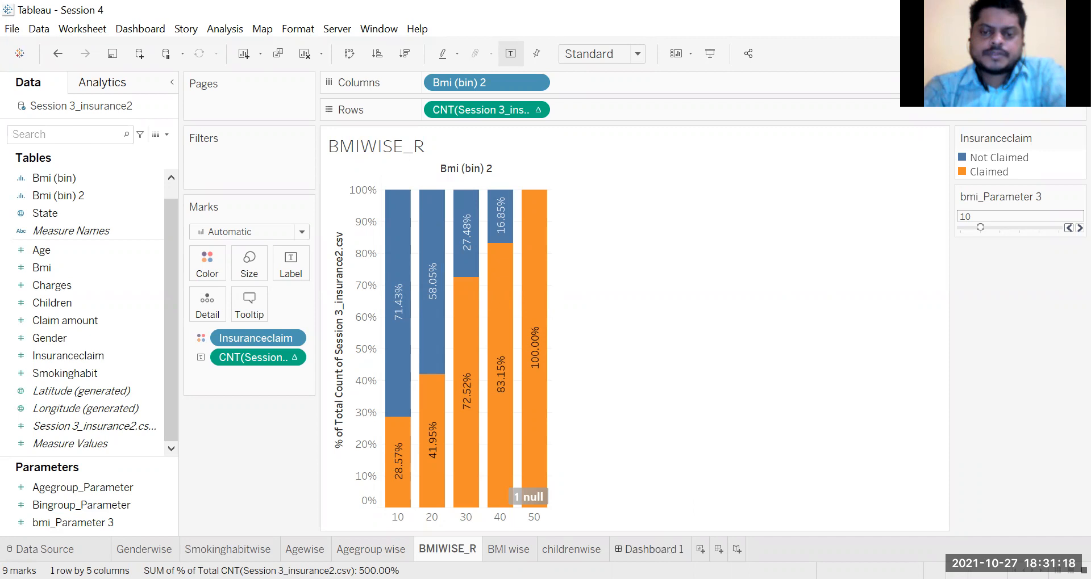
Step: Open Dashboard 1 and add the BMI wise sheet to its empty canvas
{"action": "left_click", "coordinate": [653, 550]}
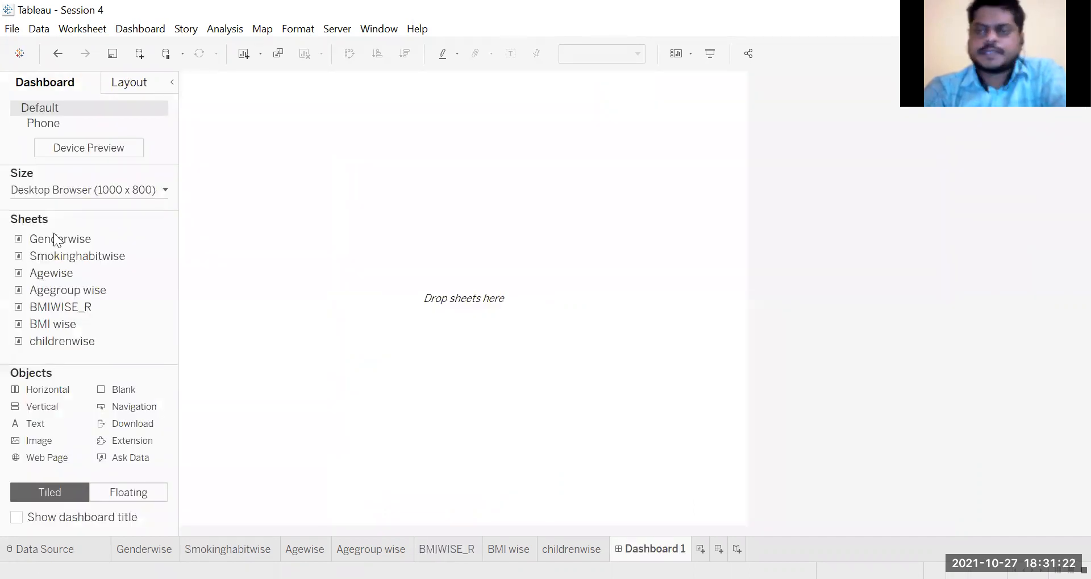
{"action": "mouse_move", "coordinate": [52, 238]}
{"action": "left_click_drag", "start_coordinate": [52, 239], "coordinate": [244, 172]}
{"action": "mouse_move", "coordinate": [106, 265]}
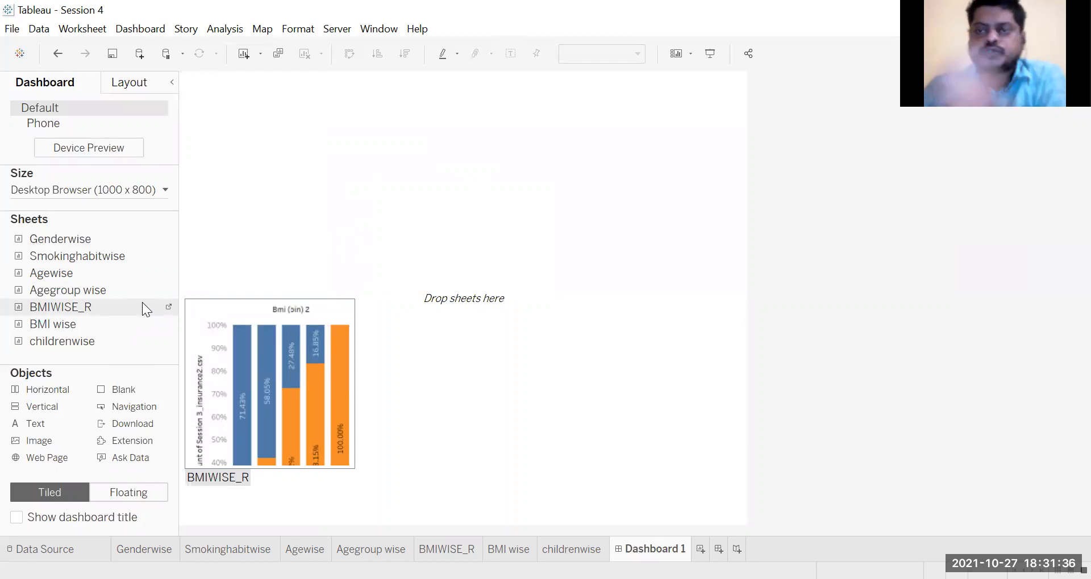
{"action": "mouse_move", "coordinate": [154, 321]}
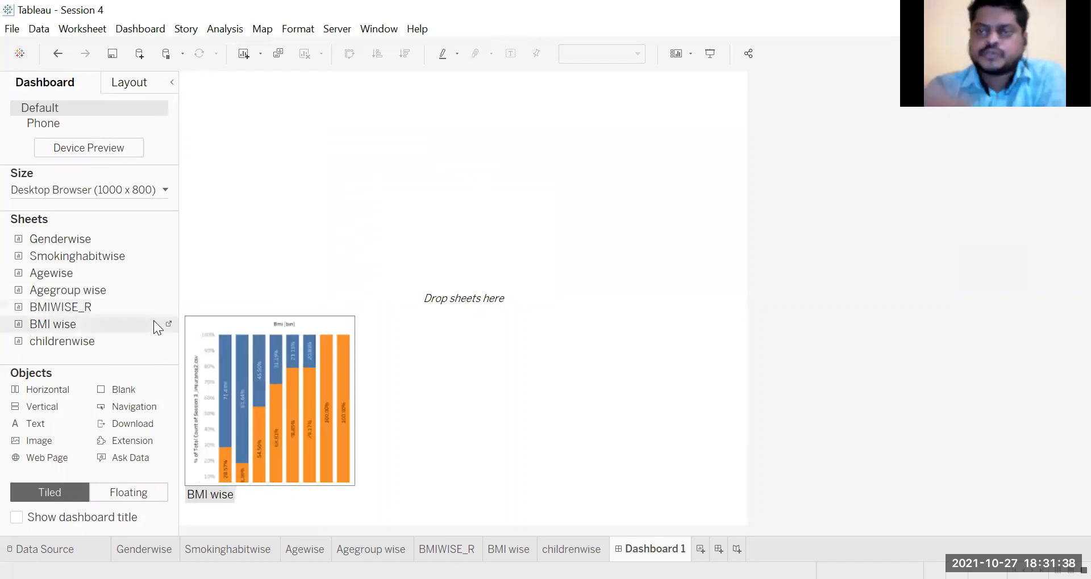
{"action": "mouse_move", "coordinate": [91, 344]}
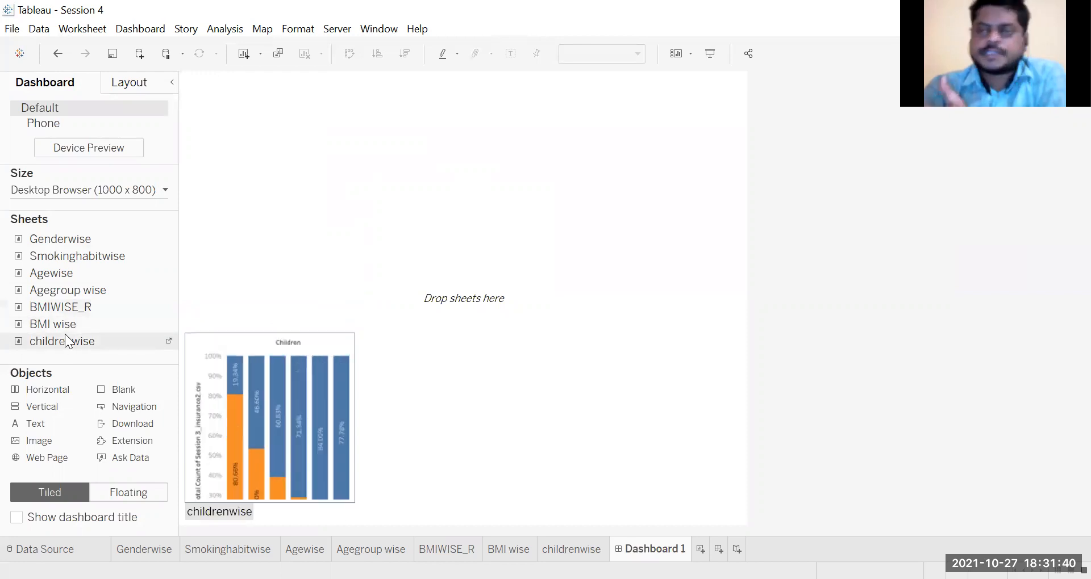
{"action": "mouse_move", "coordinate": [68, 316]}
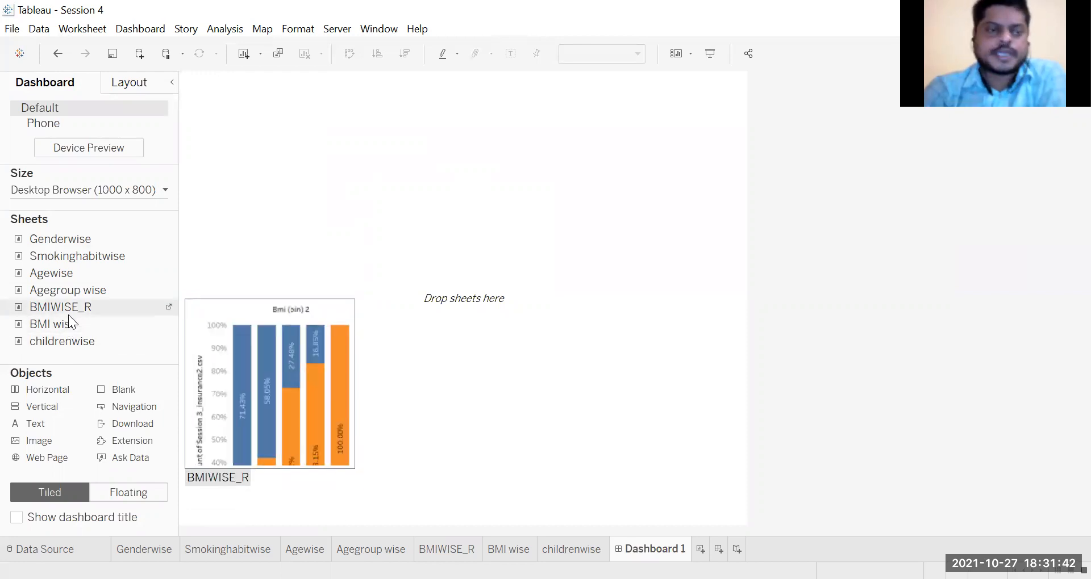
{"action": "left_click_drag", "start_coordinate": [68, 324], "coordinate": [254, 185]}
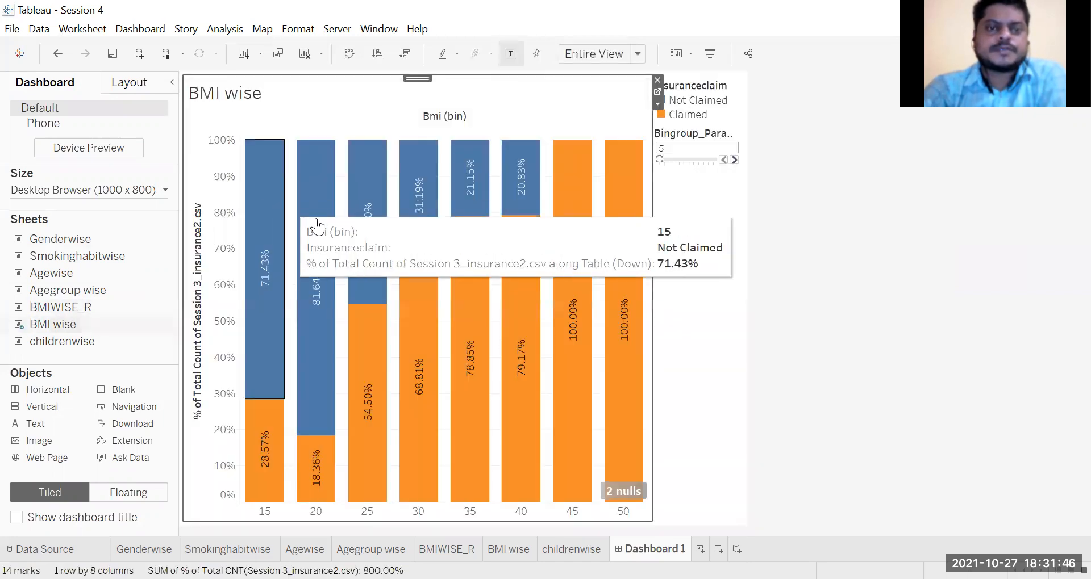
Step: Add the Smokinghabitwise sheet beside the BMI wise chart and the Genderwise sheet below the BMI wise chart
{"action": "mouse_move", "coordinate": [68, 318]}
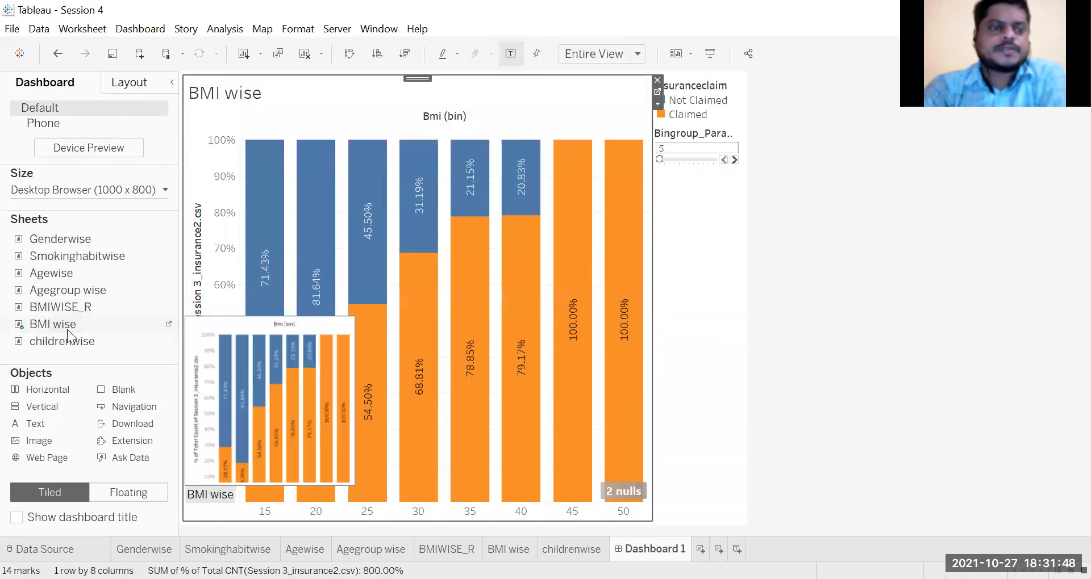
{"action": "left_click_drag", "start_coordinate": [71, 255], "coordinate": [617, 300]}
{"action": "left_click_drag", "start_coordinate": [503, 293], "coordinate": [462, 276]}
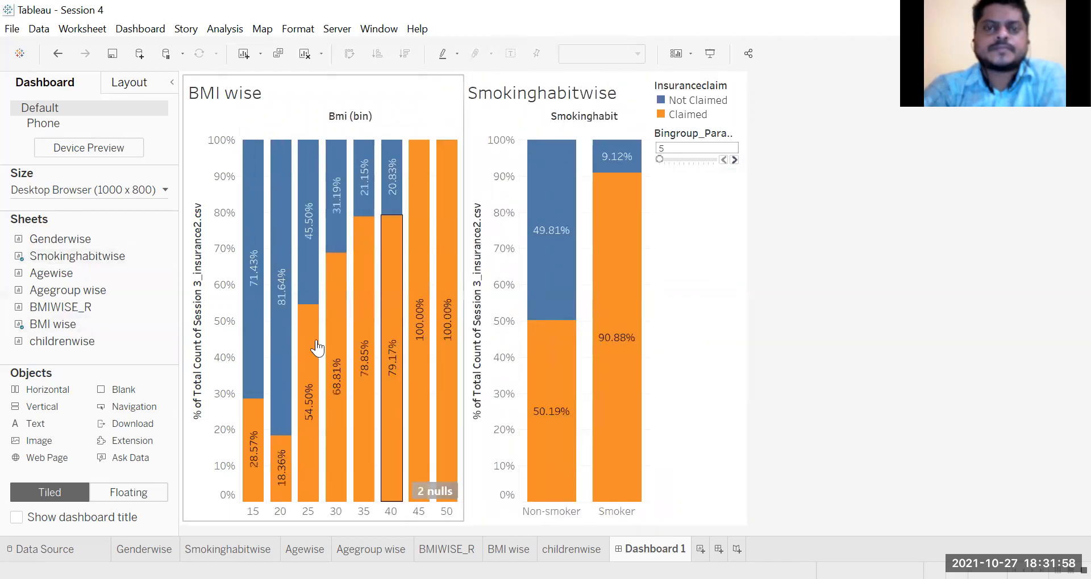
{"action": "mouse_move", "coordinate": [62, 341]}
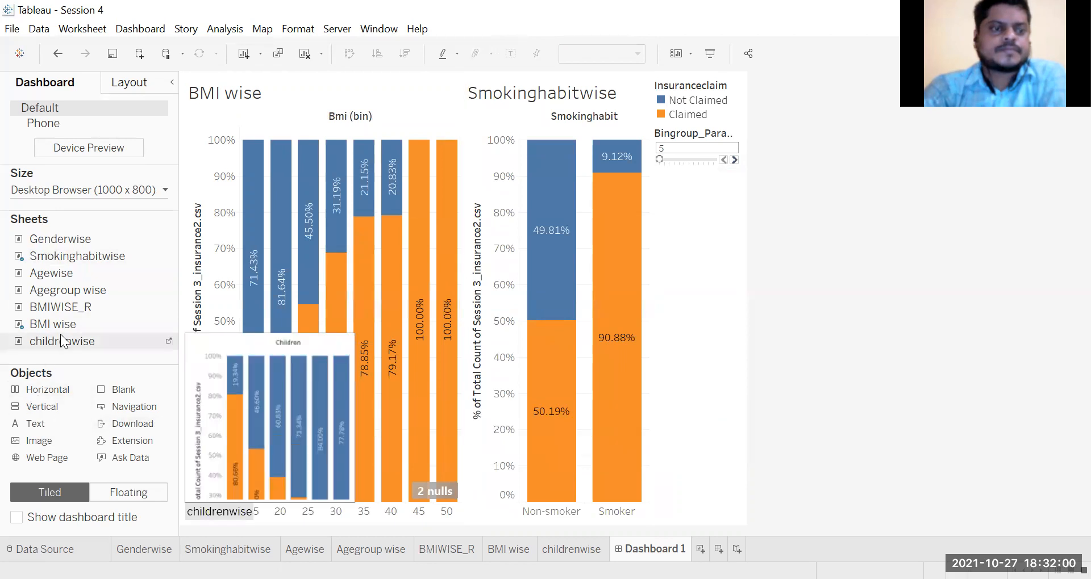
{"action": "left_click_drag", "start_coordinate": [57, 243], "coordinate": [334, 459]}
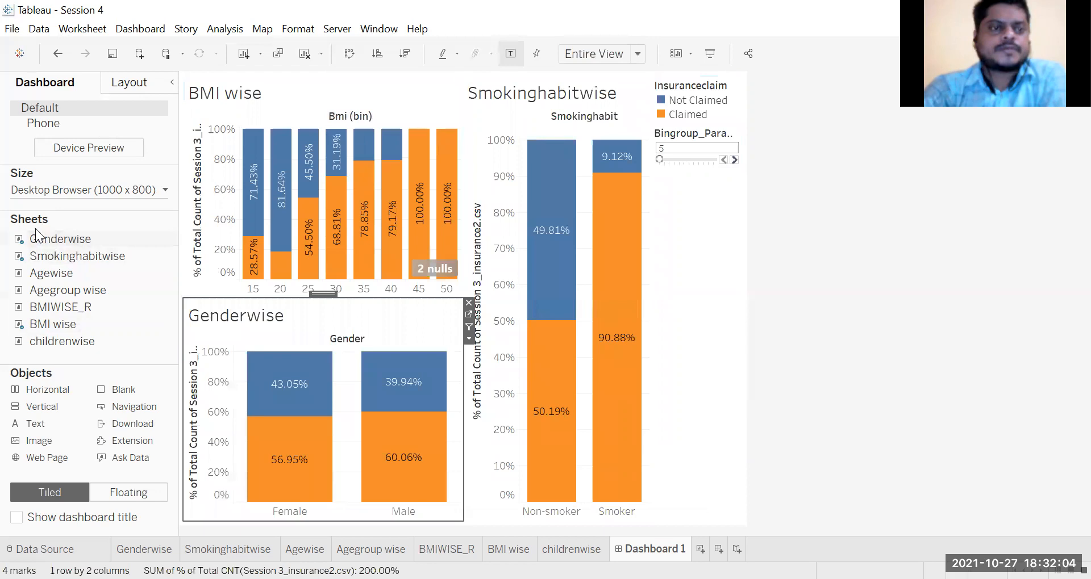
{"action": "mouse_move", "coordinate": [67, 275]}
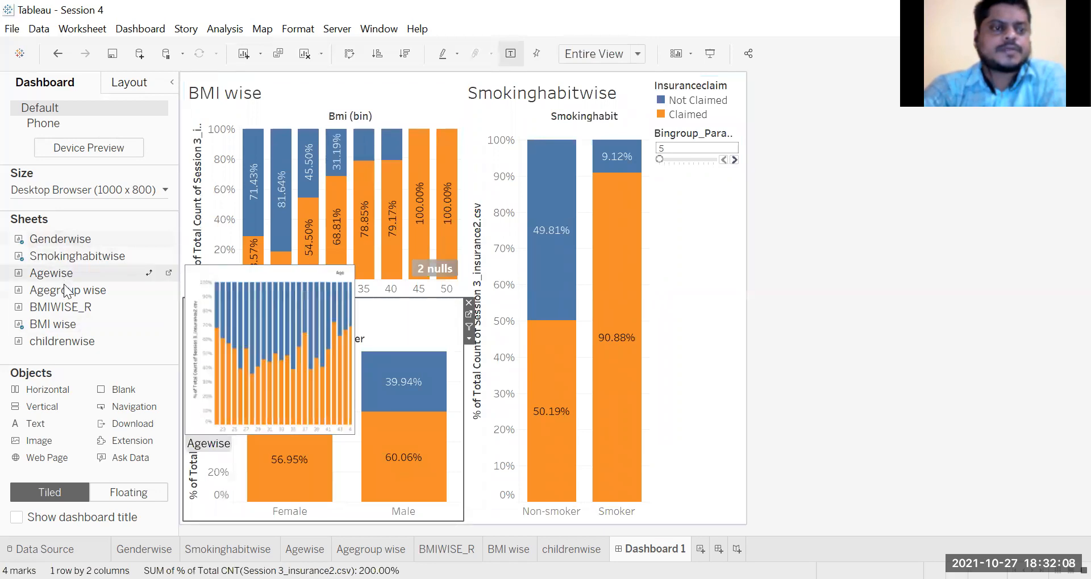
{"action": "left_click_drag", "start_coordinate": [65, 277], "coordinate": [589, 398]}
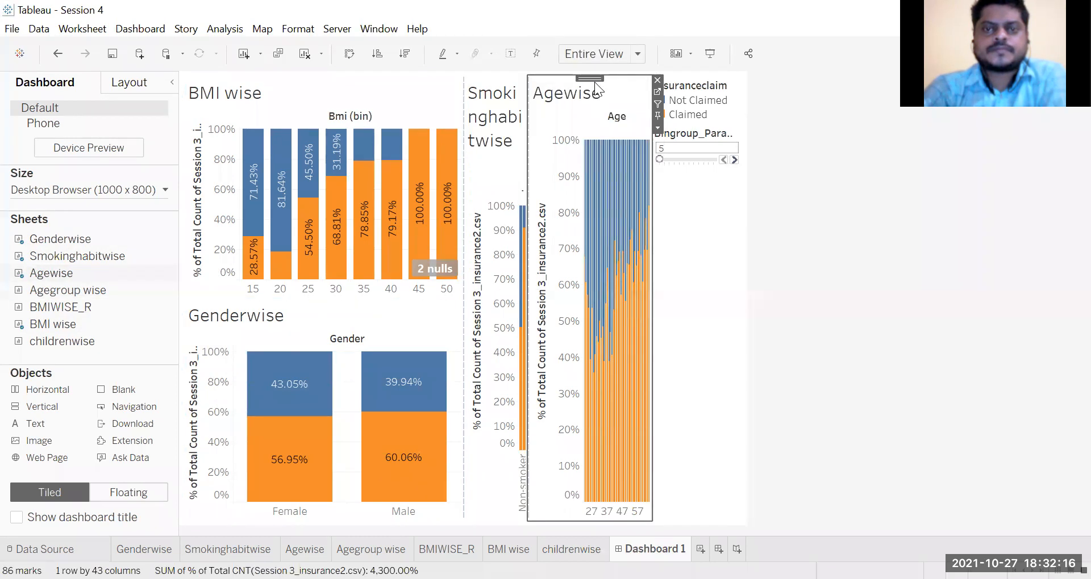
{"action": "left_click_drag", "start_coordinate": [591, 79], "coordinate": [629, 273]}
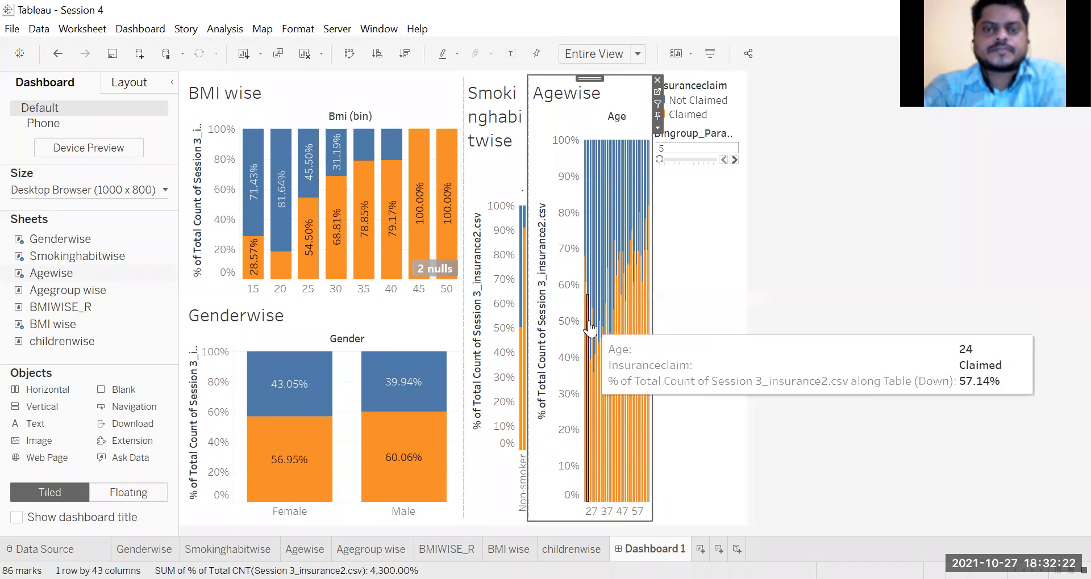
{"action": "left_click", "coordinate": [657, 80]}
Step: Place the Agegroup wise sheet between the BMI wise and Smokinghabitwise charts and widen it
{"action": "left_click_drag", "start_coordinate": [69, 292], "coordinate": [557, 386]}
{"action": "left_click_drag", "start_coordinate": [531, 79], "coordinate": [553, 150]}
{"action": "left_click_drag", "start_coordinate": [578, 291], "coordinate": [605, 295]}
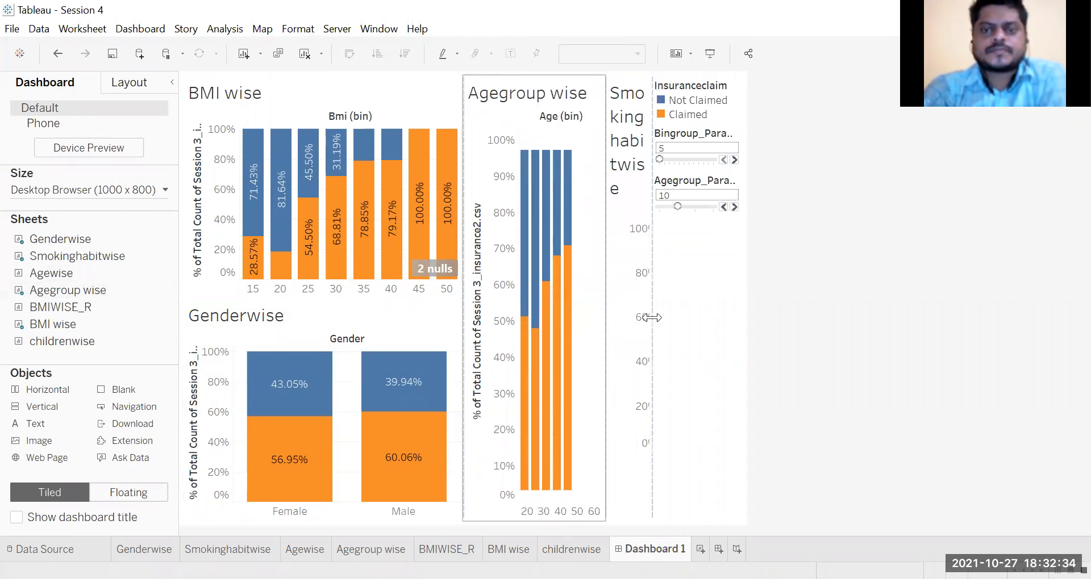
Step: Remove the Bingroup and Agegroup parameter controls and the Insuranceclaim legend from the dashboard
{"action": "left_click", "coordinate": [735, 130]}
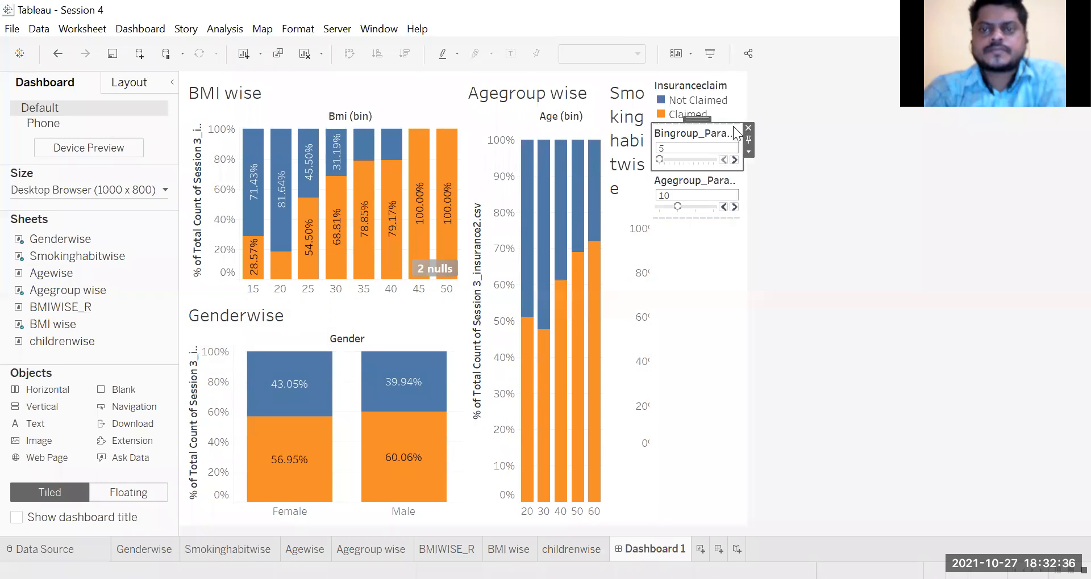
{"action": "left_click", "coordinate": [748, 128]}
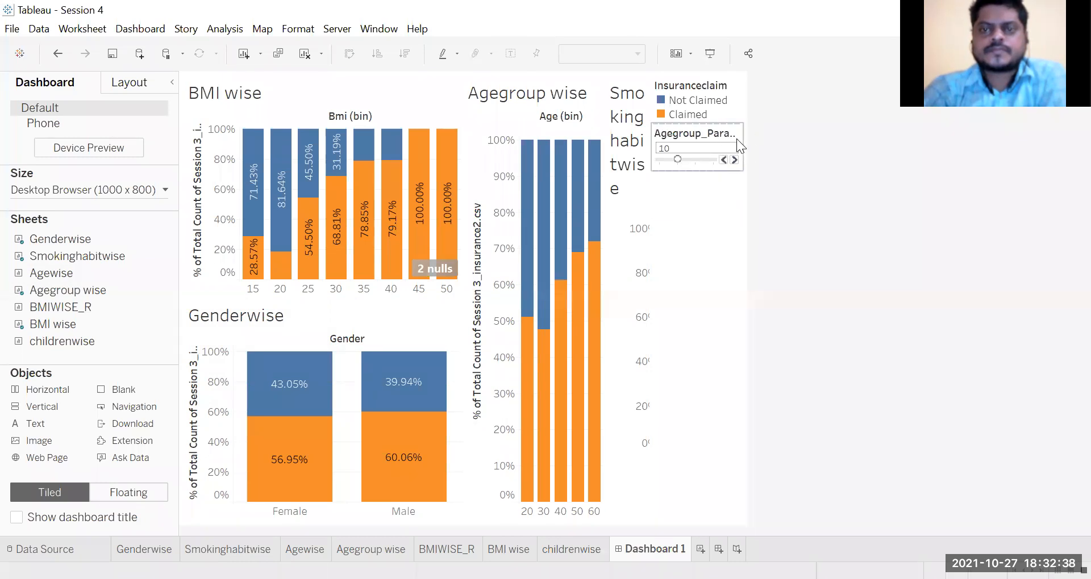
{"action": "left_click", "coordinate": [748, 128]}
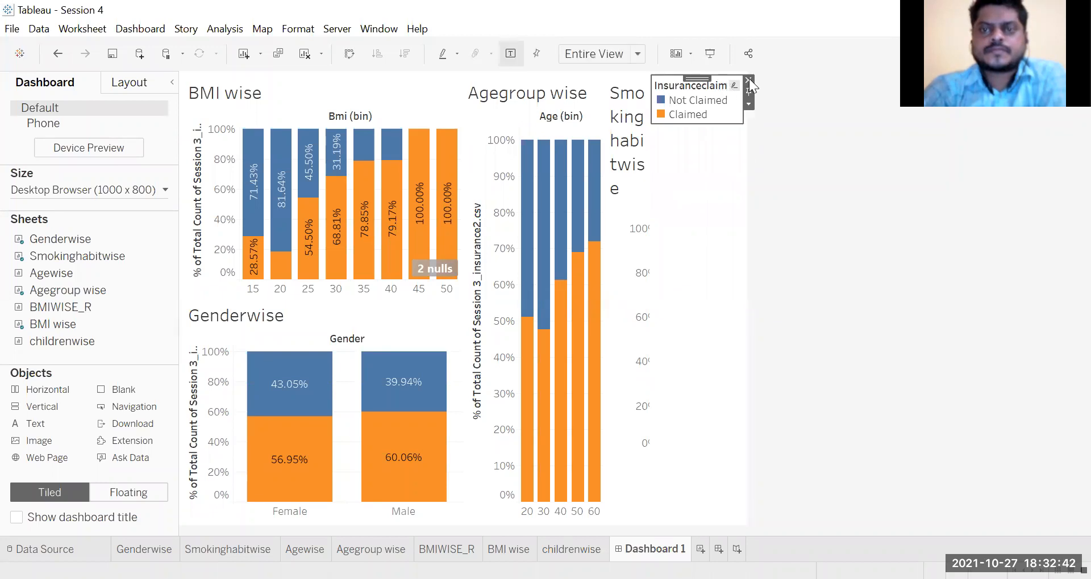
{"action": "left_click", "coordinate": [748, 80]}
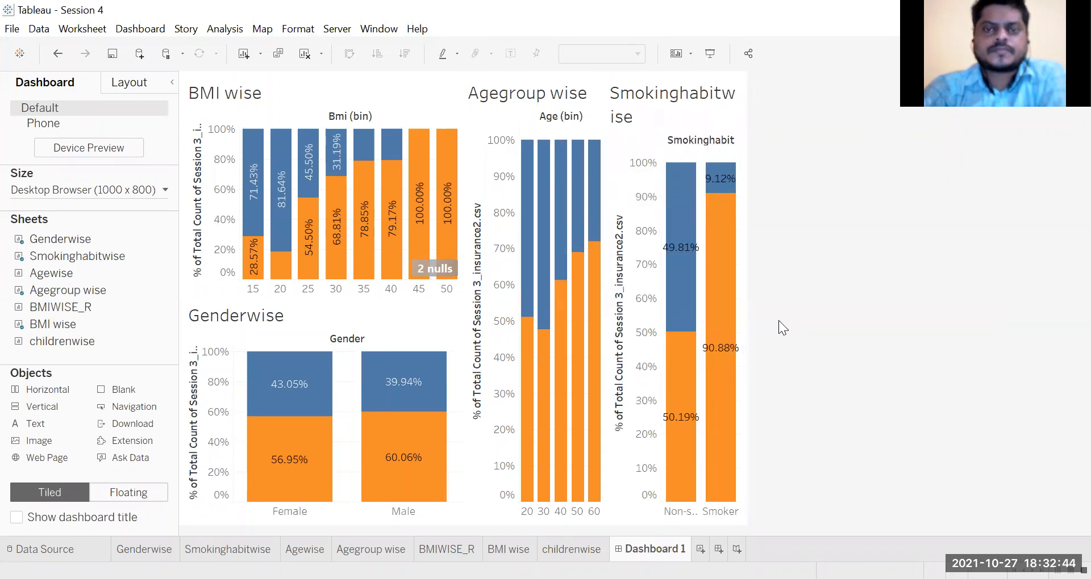
{"action": "left_click", "coordinate": [634, 106]}
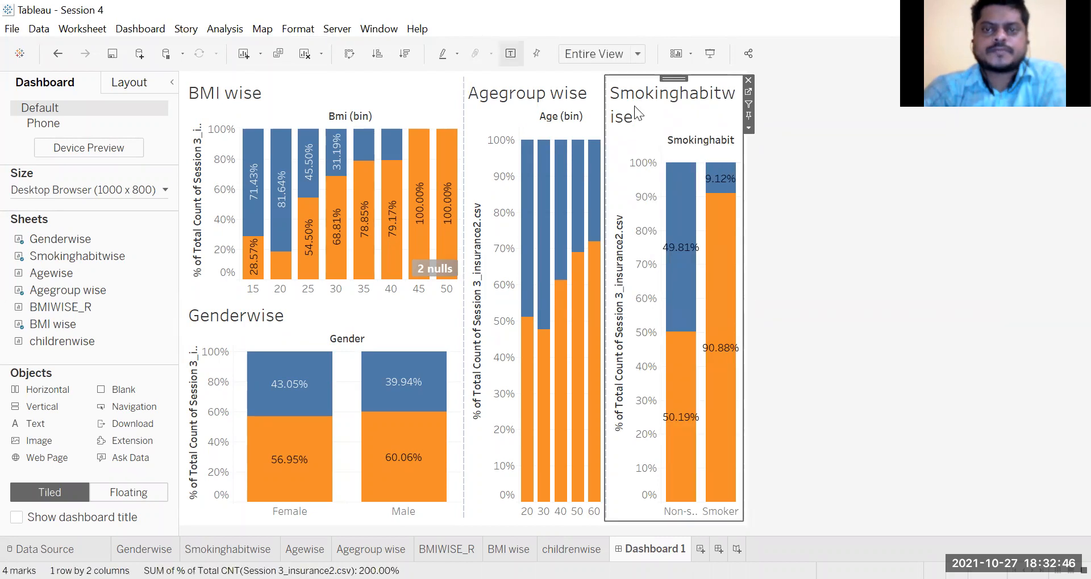
{"action": "left_click", "coordinate": [769, 410]}
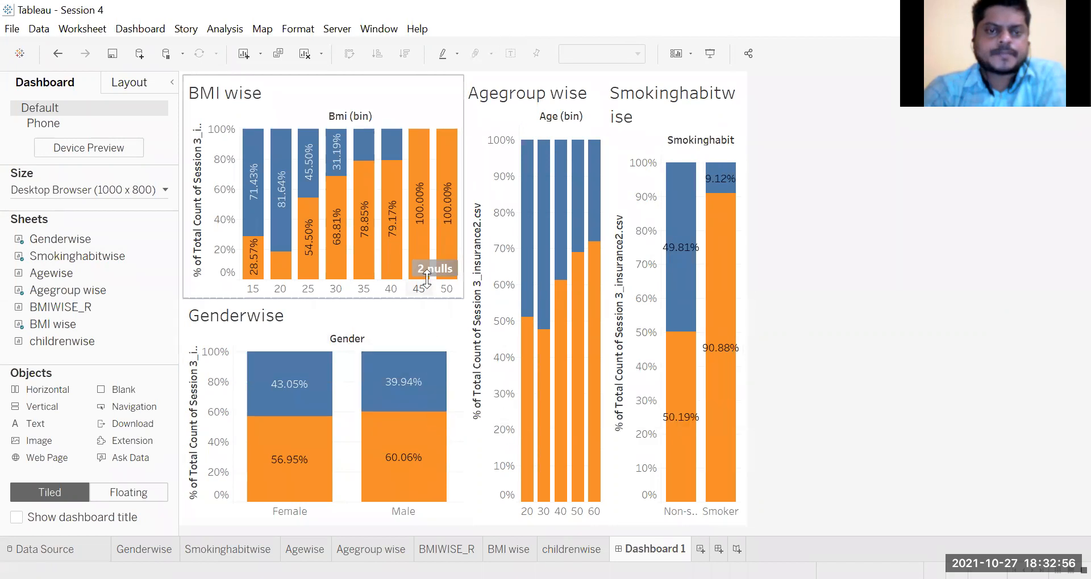
Step: Use the BMI wise and Agegroup wise charts as filters for the dashboard
{"action": "left_click", "coordinate": [453, 99]}
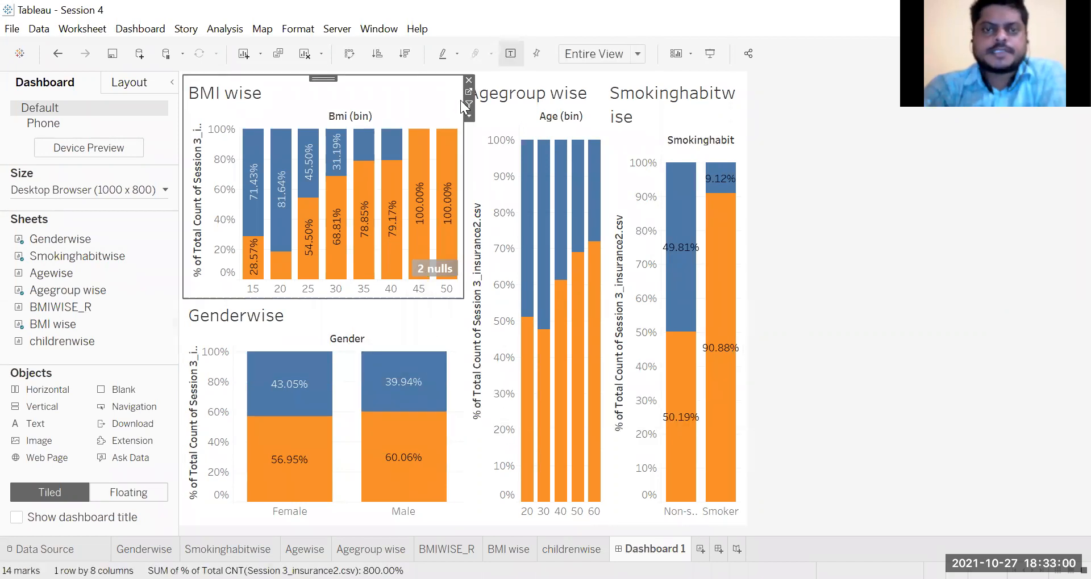
{"action": "left_click", "coordinate": [469, 116]}
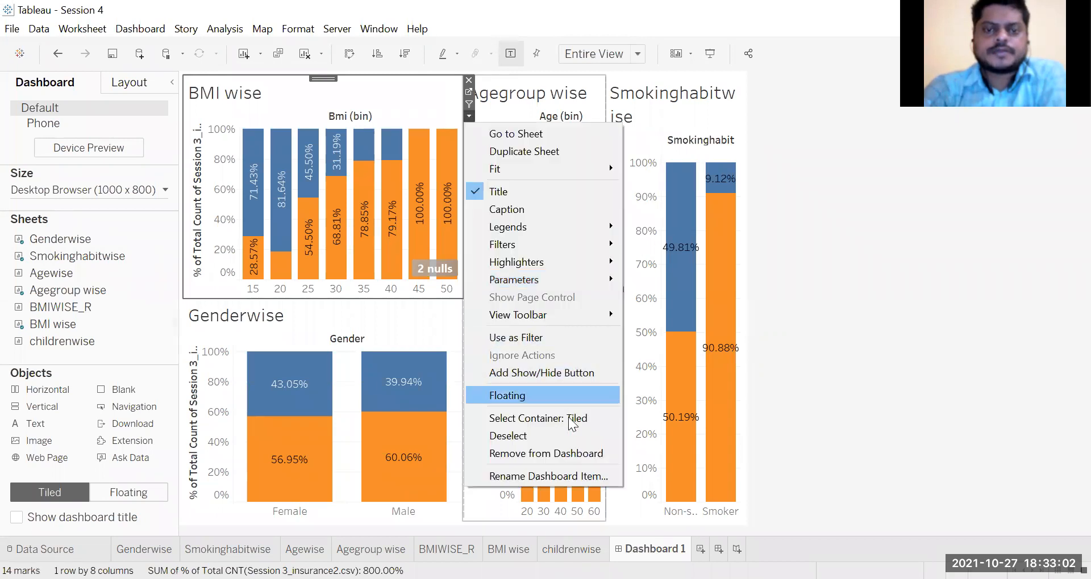
{"action": "left_click", "coordinate": [579, 334]}
{"action": "left_click", "coordinate": [575, 81]}
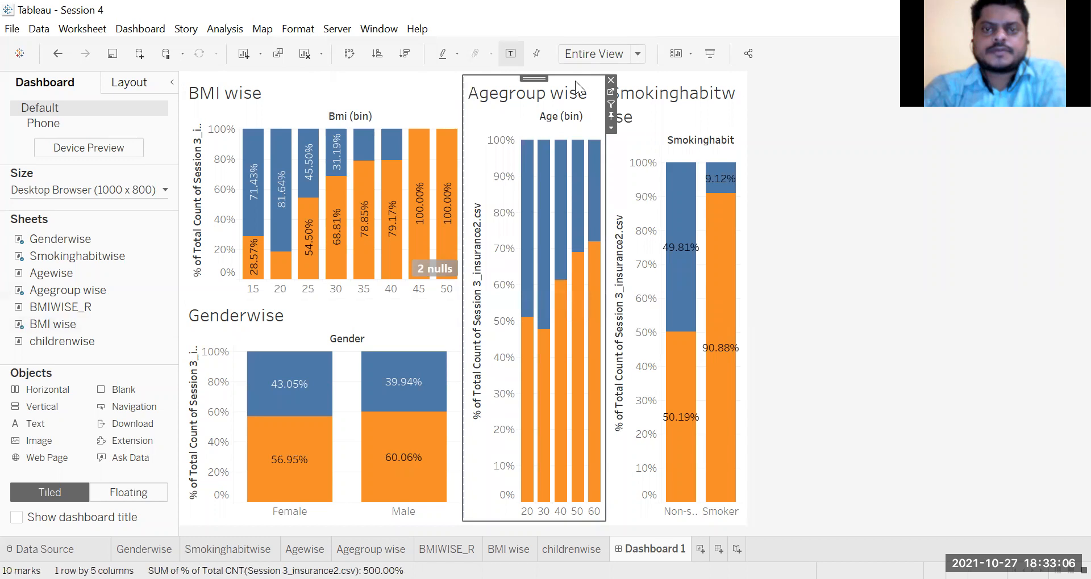
{"action": "left_click", "coordinate": [613, 128]}
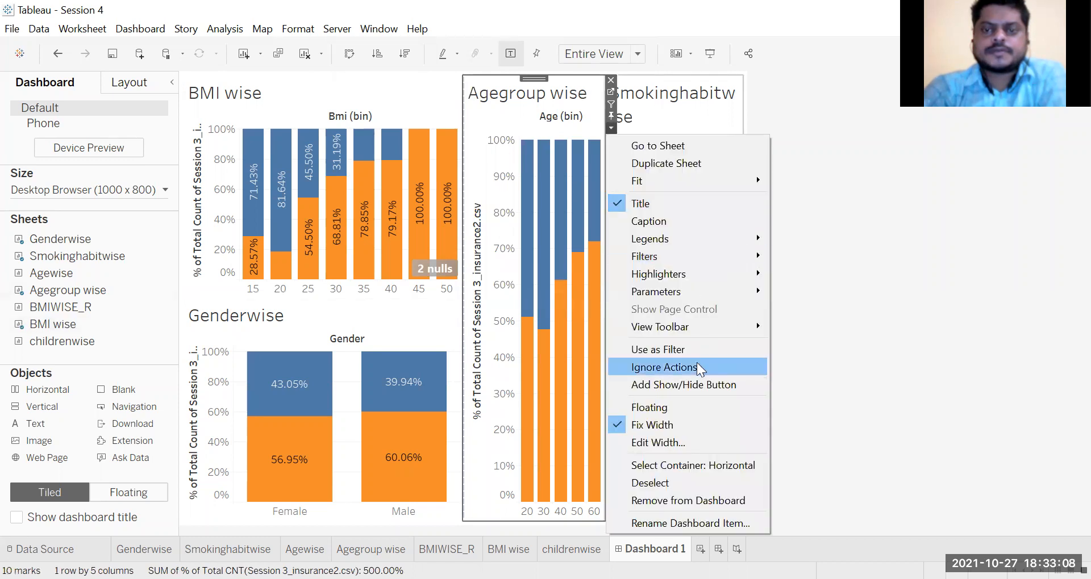
{"action": "left_click", "coordinate": [686, 349]}
Step: Set the Smokinghabitwise and Genderwise charts to act as dashboard filters
{"action": "left_click", "coordinate": [737, 130]}
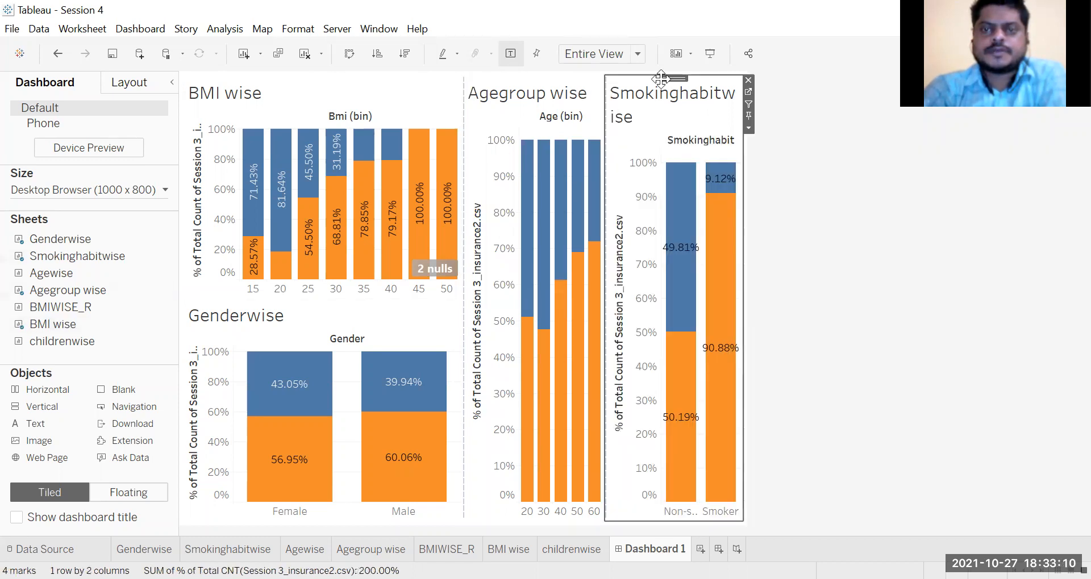
{"action": "left_click", "coordinate": [748, 129]}
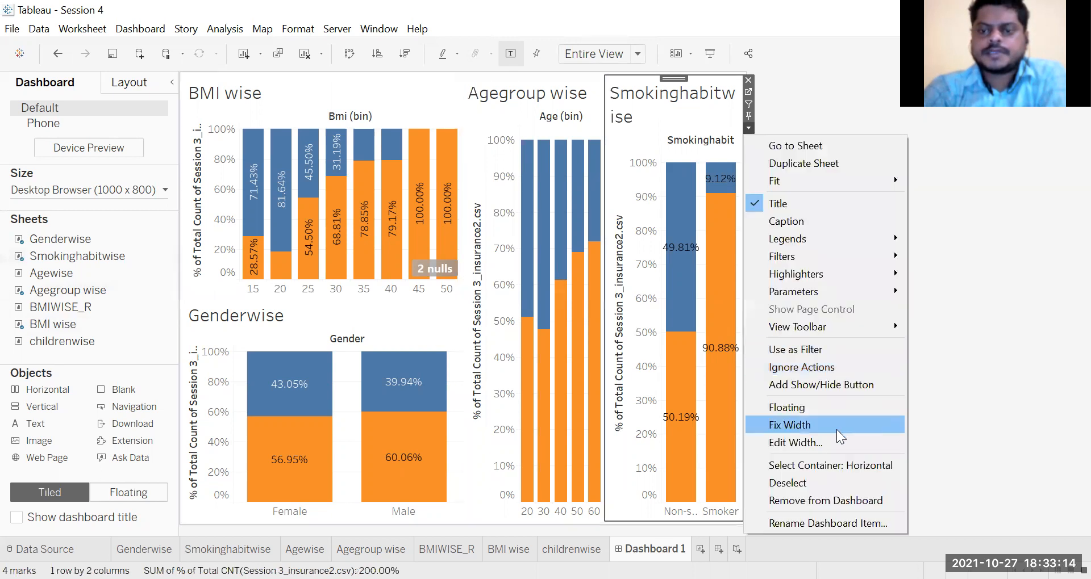
{"action": "left_click", "coordinate": [791, 355]}
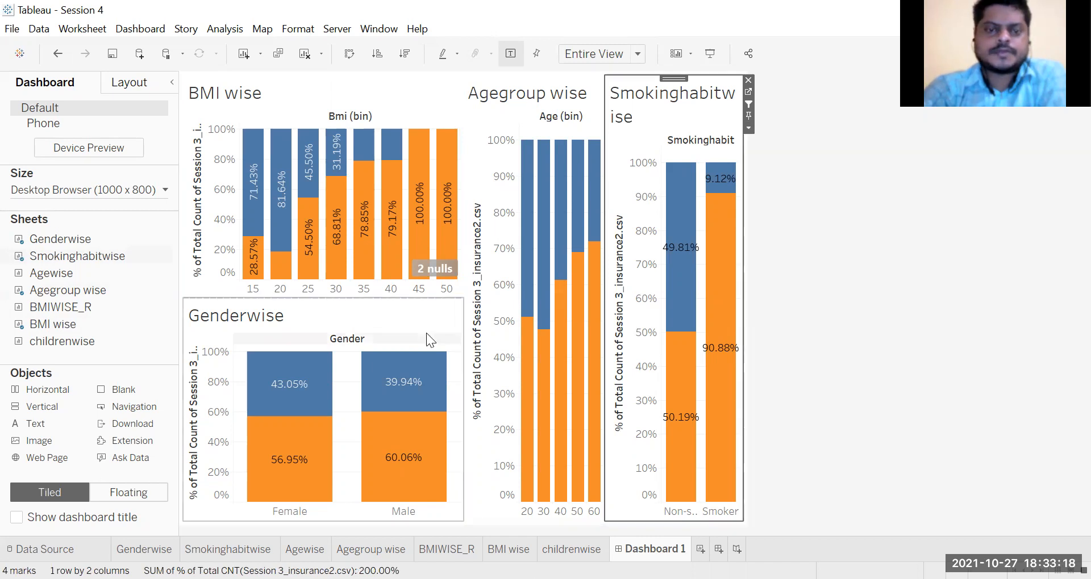
{"action": "left_click", "coordinate": [453, 311]}
{"action": "left_click", "coordinate": [475, 349]}
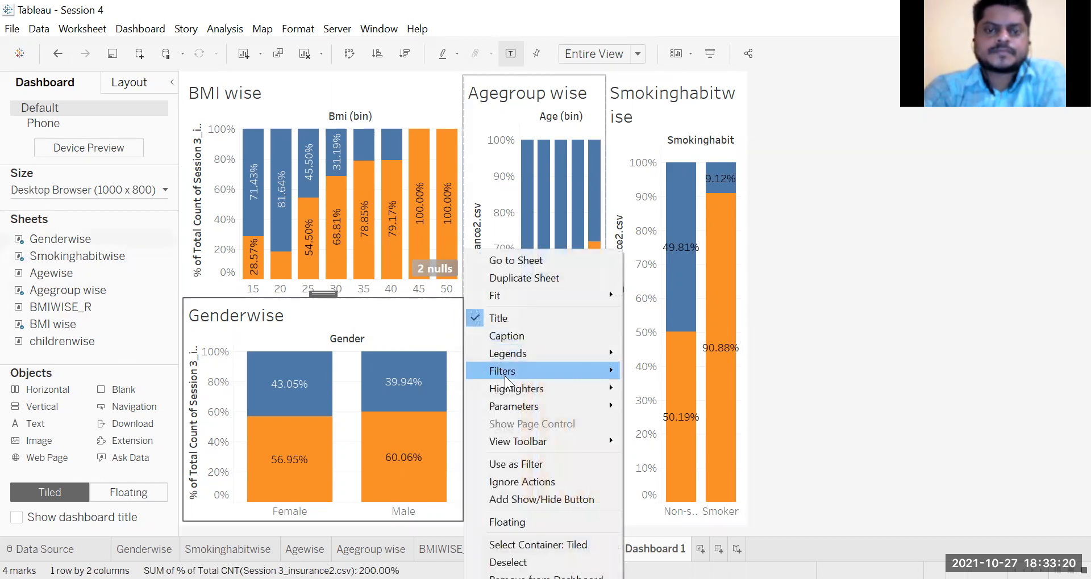
{"action": "left_click", "coordinate": [543, 464]}
{"action": "left_click", "coordinate": [857, 340]}
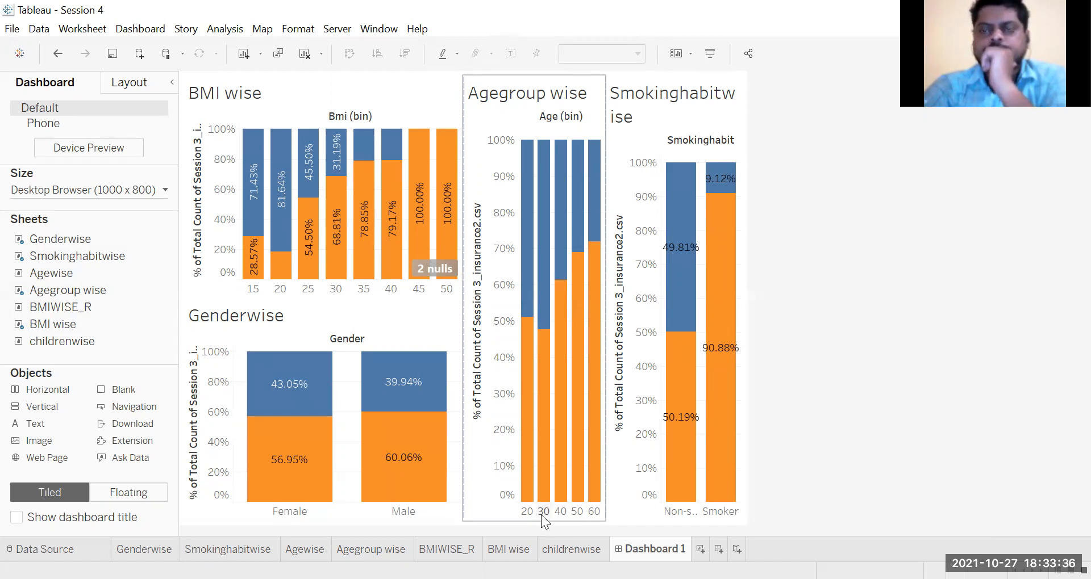
Step: Filter the dashboard by Male in the Genderwise chart and examine the claim shares by smoking habit and age group
{"action": "left_click", "coordinate": [413, 509]}
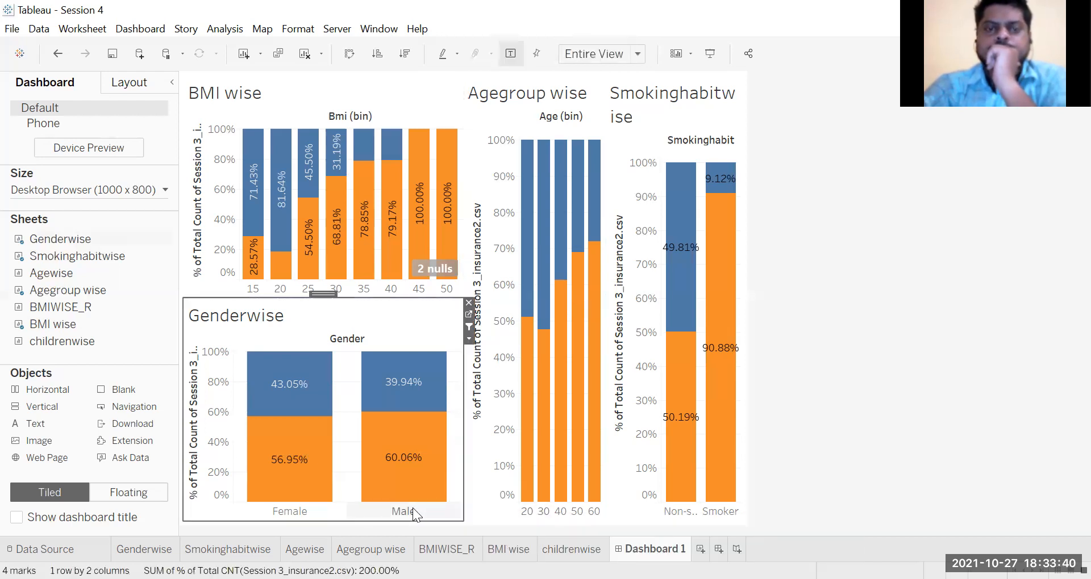
{"action": "left_click", "coordinate": [412, 510]}
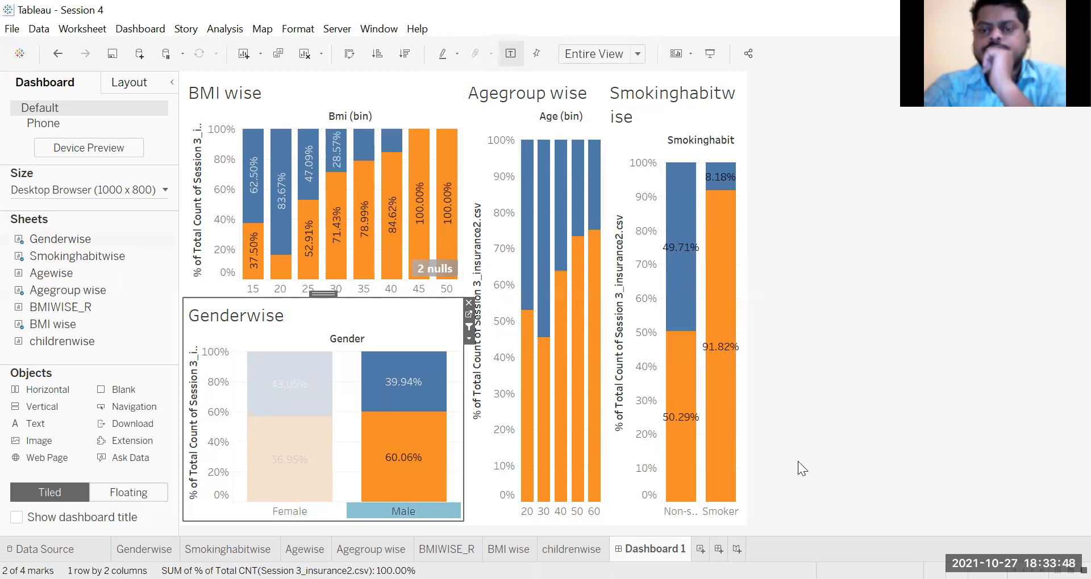
{"action": "mouse_move", "coordinate": [419, 514]}
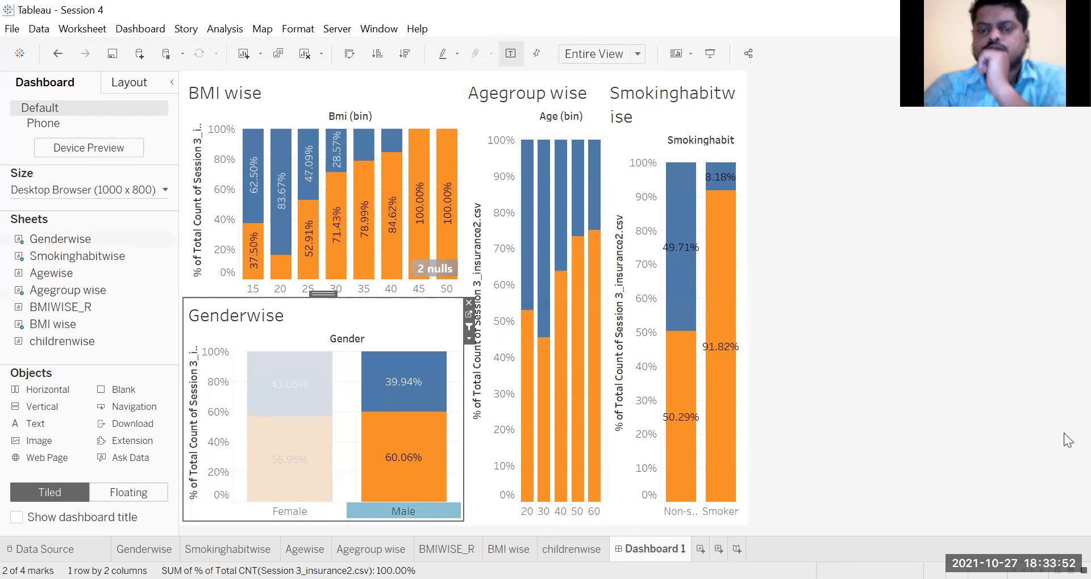
{"action": "mouse_move", "coordinate": [709, 432]}
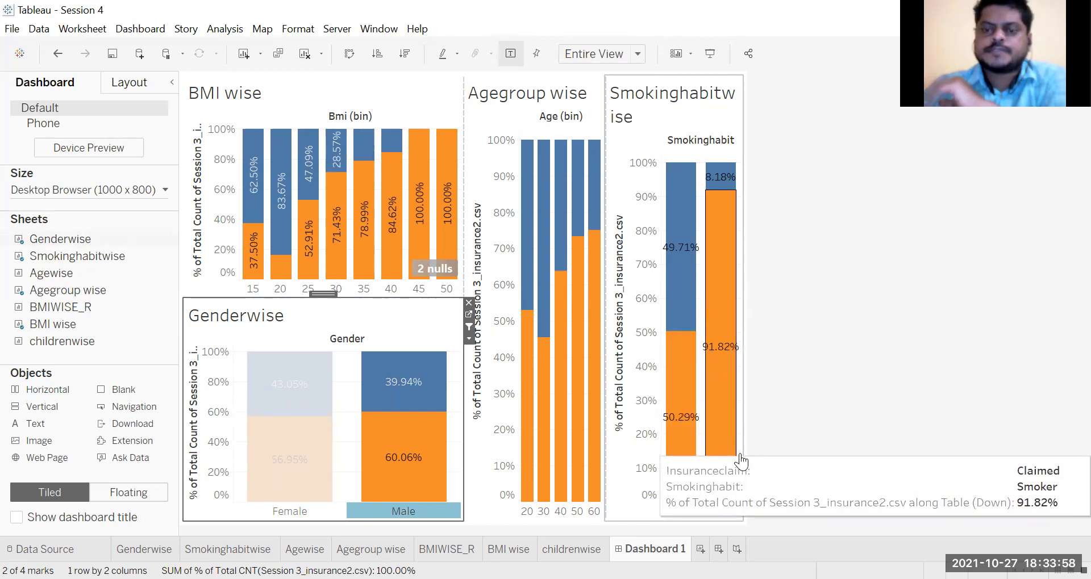
{"action": "mouse_move", "coordinate": [738, 489]}
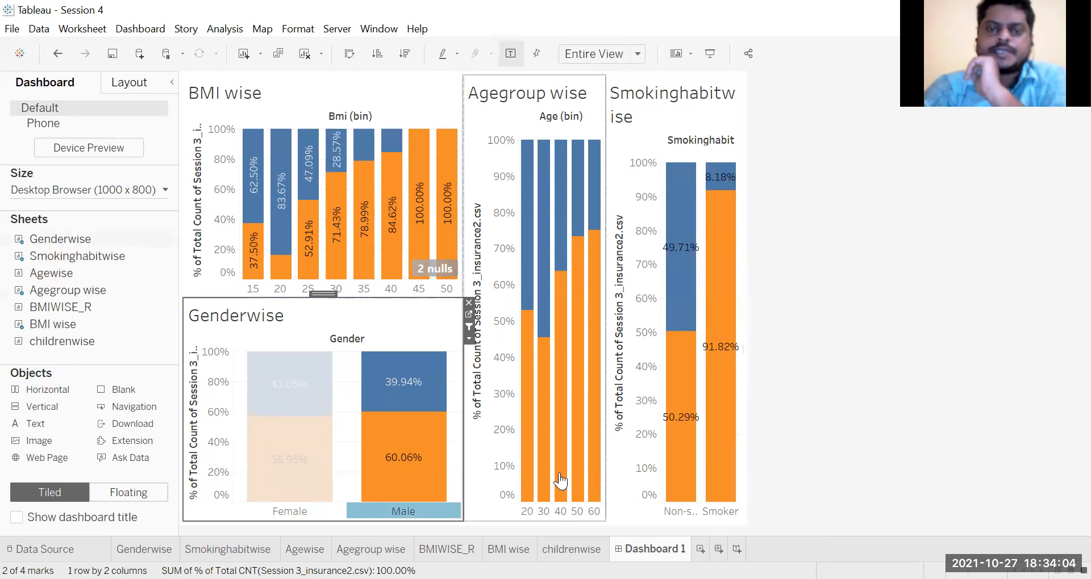
{"action": "mouse_move", "coordinate": [526, 407]}
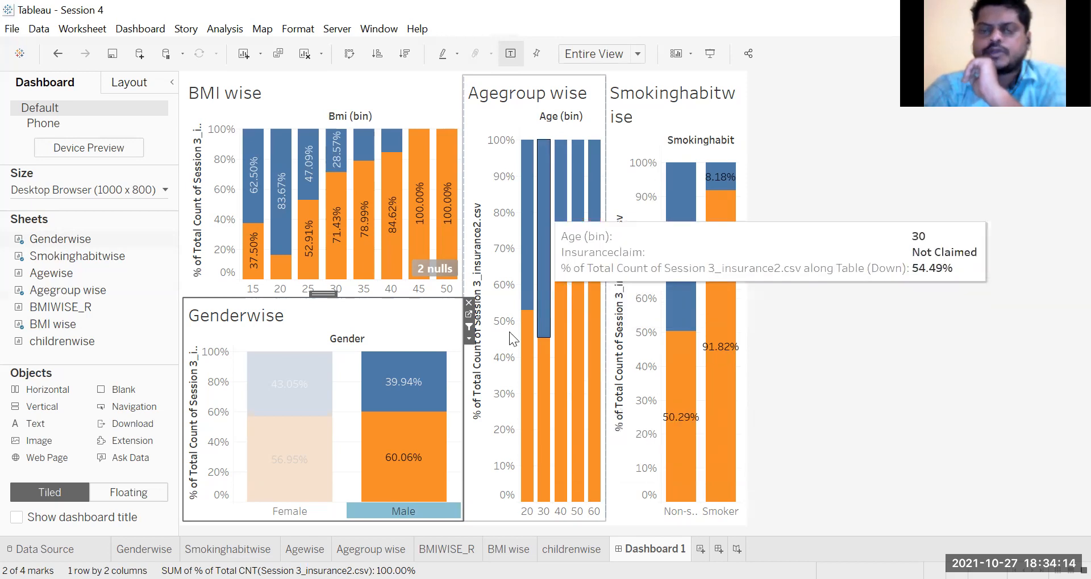
Step: Clear the gender filter, examine the claim shares filtered by Smoker in the Smokinghabitwise chart, and clear that filter
{"action": "left_click", "coordinate": [297, 511]}
{"action": "left_click", "coordinate": [297, 512]}
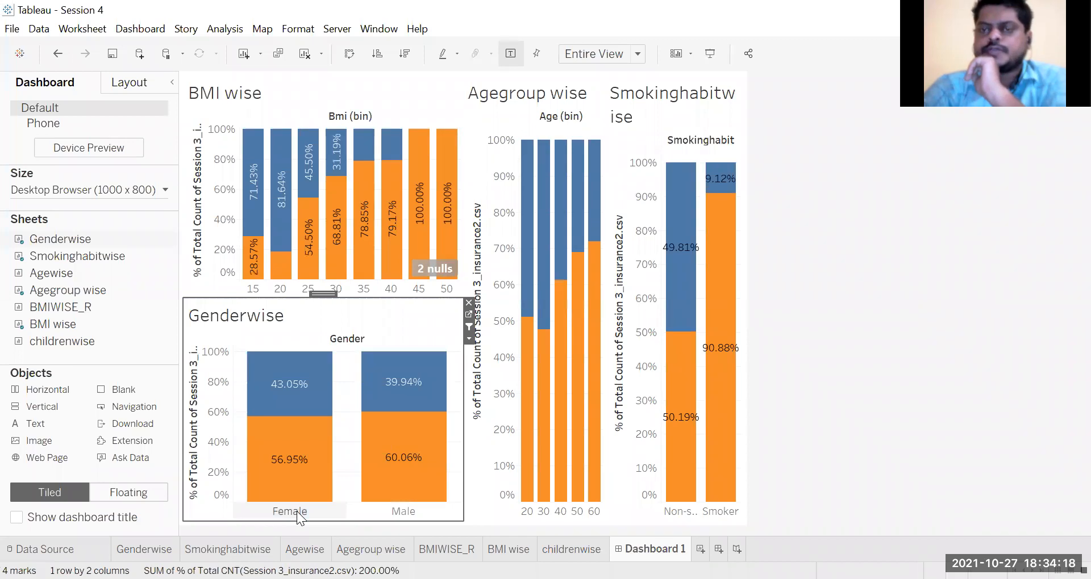
{"action": "left_click", "coordinate": [720, 511]}
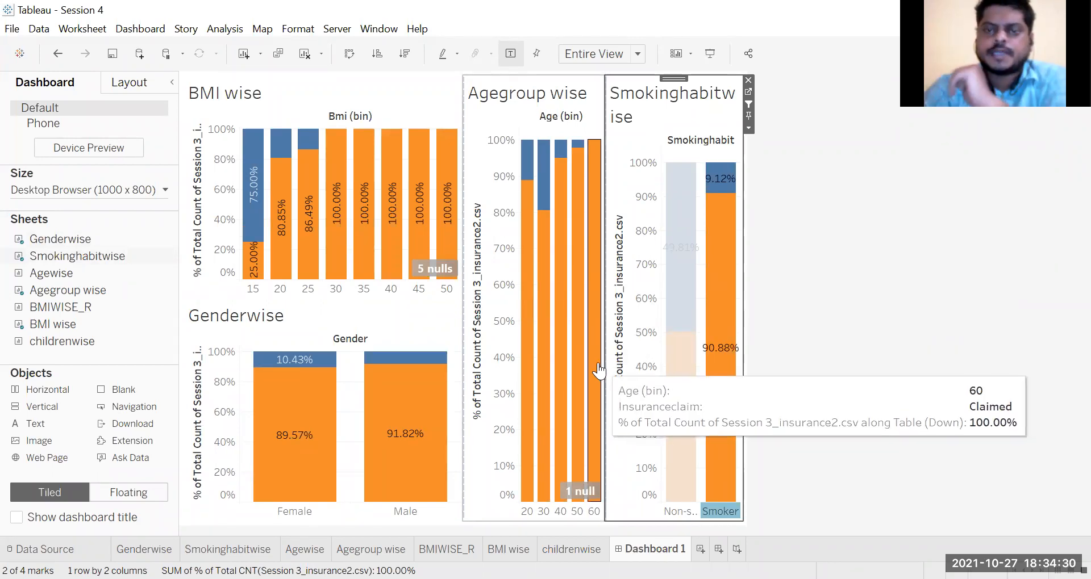
{"action": "left_click", "coordinate": [727, 513]}
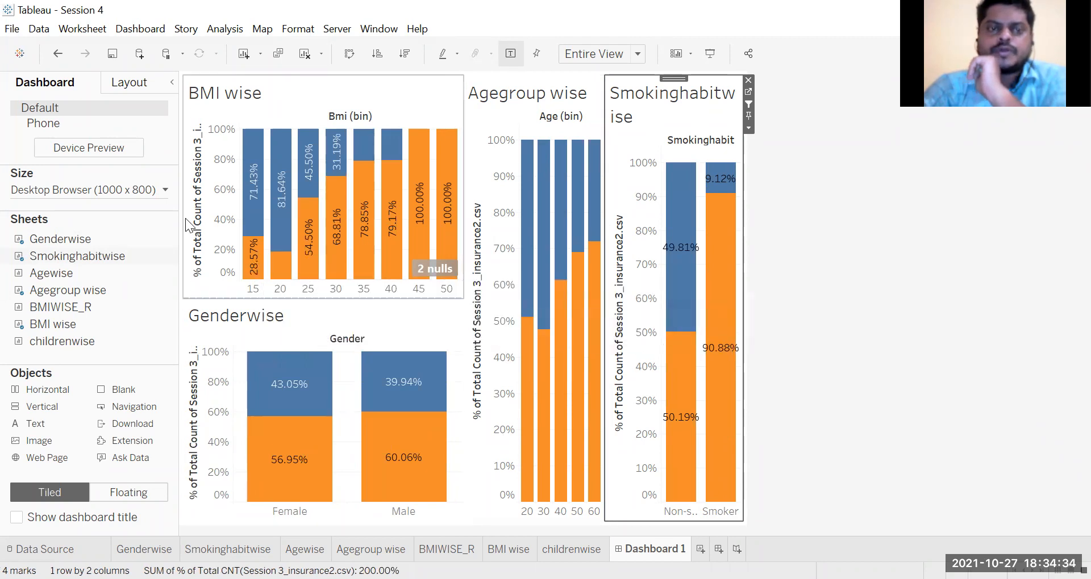
Step: Filter the dashboard by BMI bins 20, 25 and 30 together and examine the claim shares in the other charts
{"action": "left_click", "coordinate": [306, 290]}
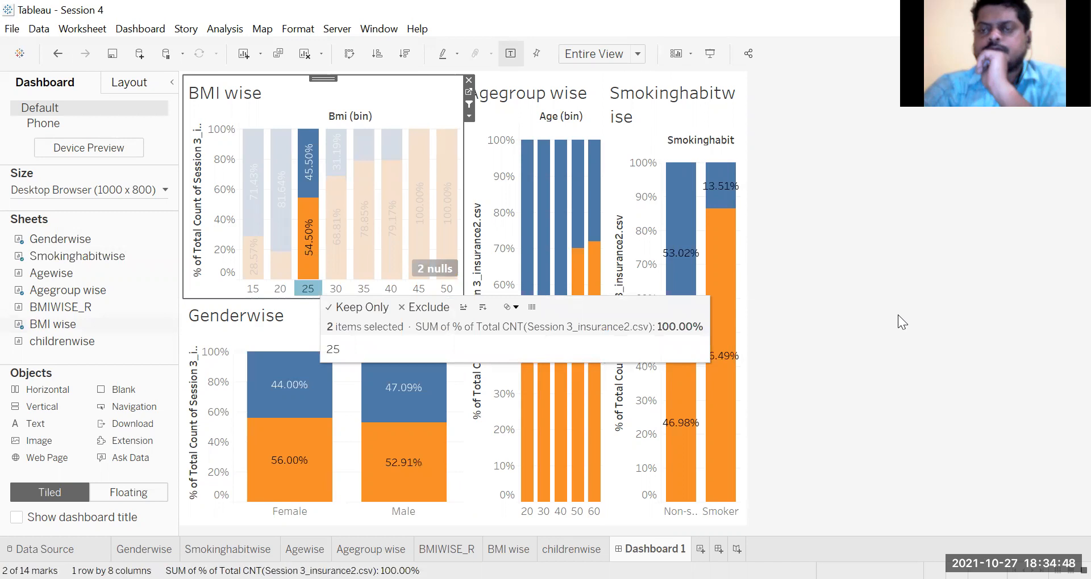
{"action": "left_click", "coordinate": [282, 289], "text": "ctrl"}
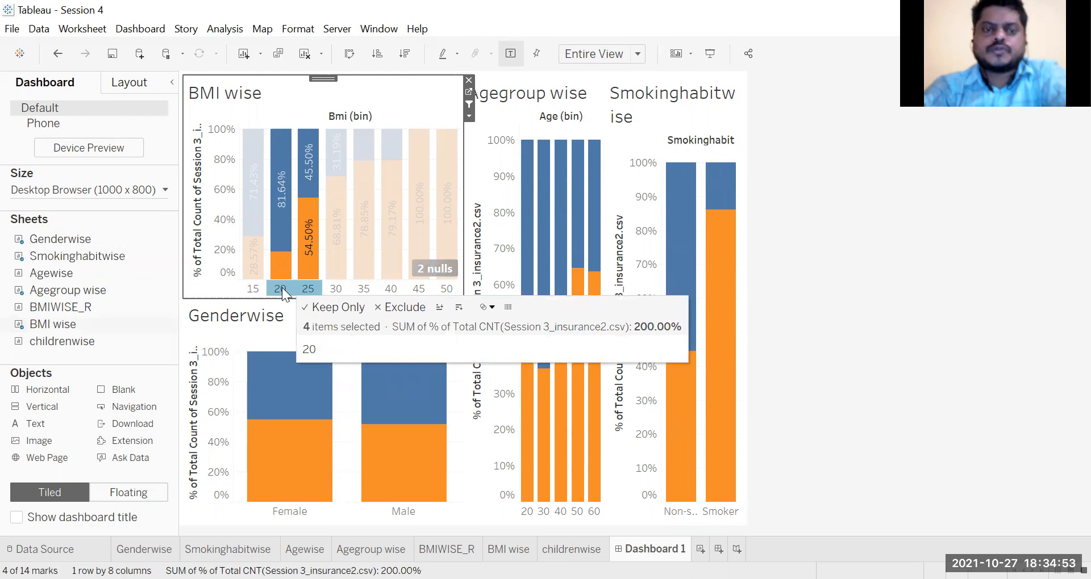
{"action": "left_click", "coordinate": [336, 289], "text": "ctrl"}
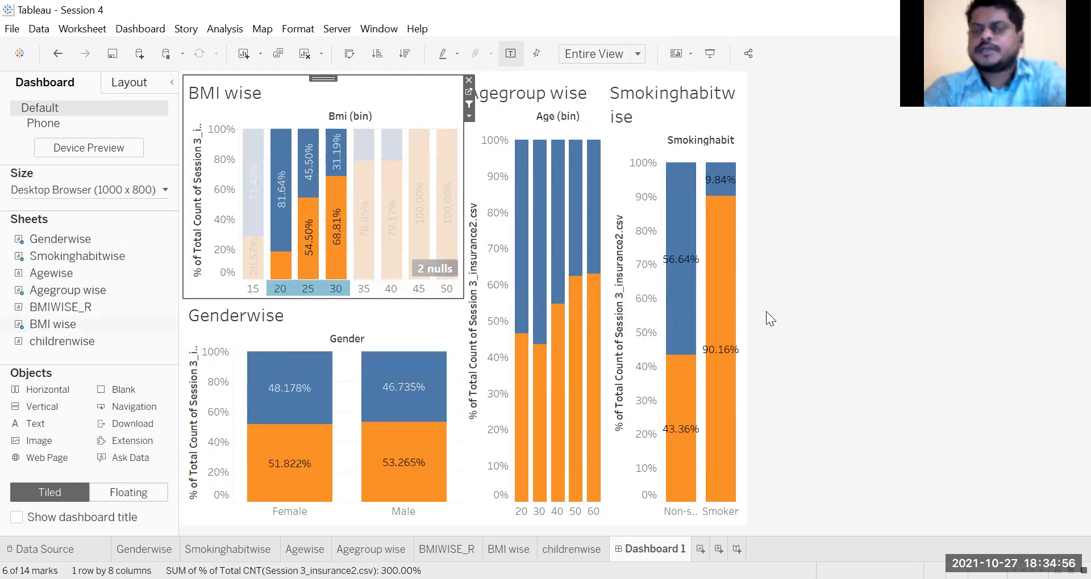
{"action": "mouse_move", "coordinate": [659, 409]}
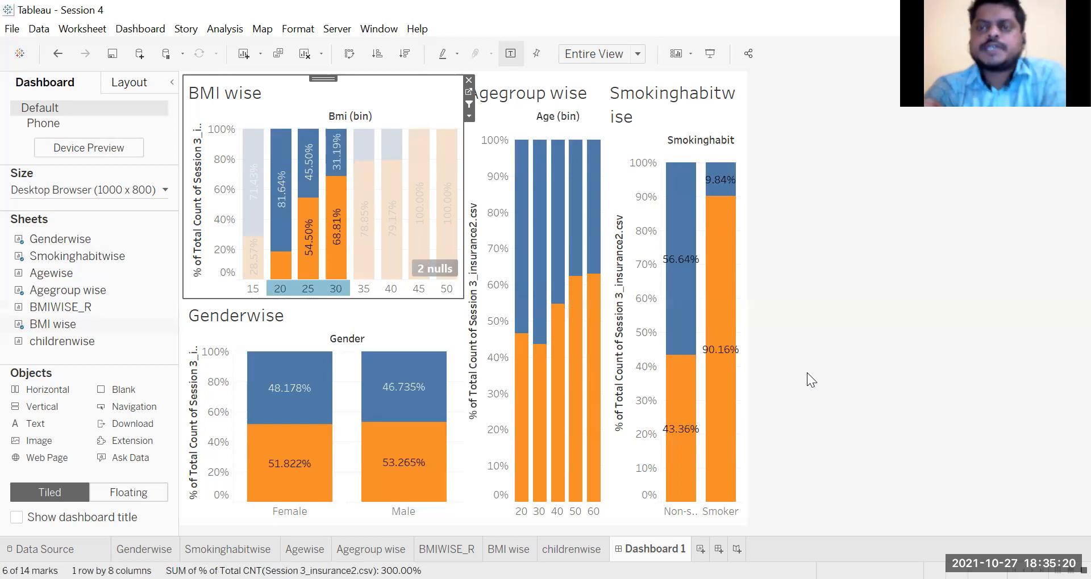
Step: Review the BMI wise chart's Use as Filter option and clear its BMI bin selection
{"action": "left_click", "coordinate": [470, 116]}
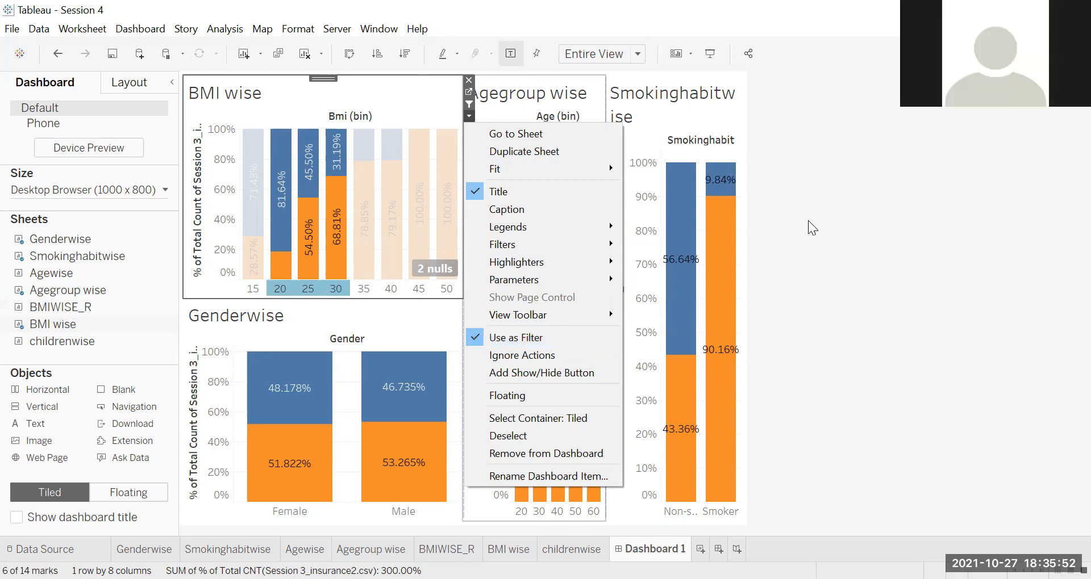
{"action": "left_click", "coordinate": [867, 265]}
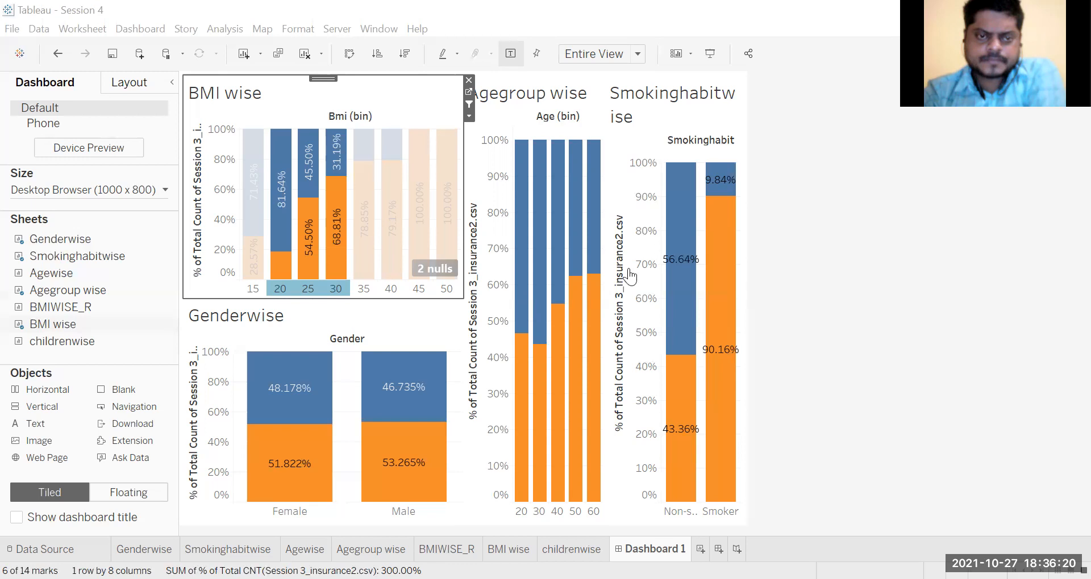
{"action": "left_click", "coordinate": [206, 285]}
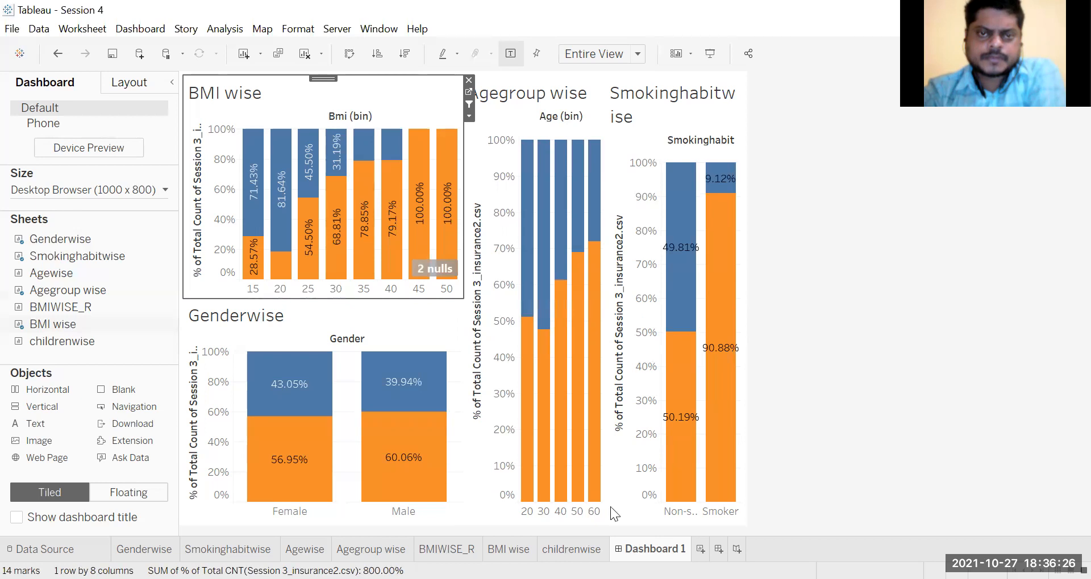
{"action": "mouse_move", "coordinate": [543, 319]}
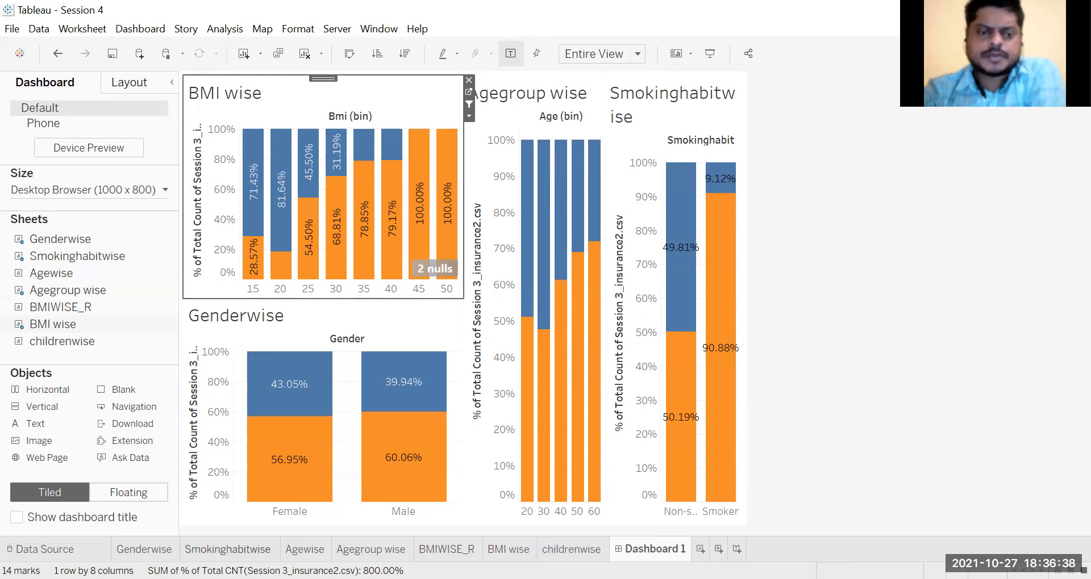
Step: Inspect the Smokinghabitwise worksheet and review its chart's Use as Filter option on Dashboard 1
{"action": "left_click", "coordinate": [227, 549]}
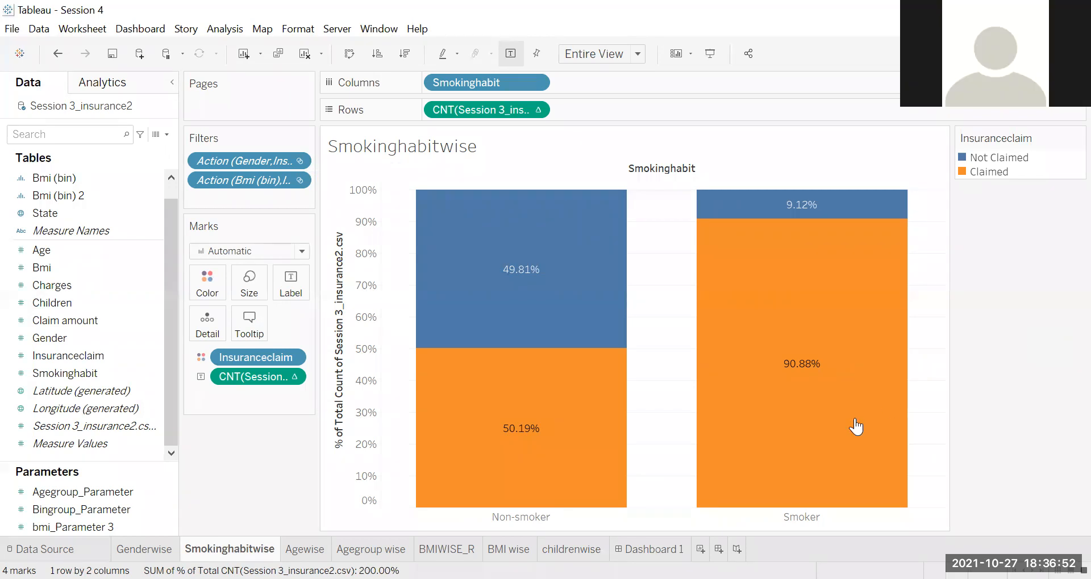
{"action": "mouse_move", "coordinate": [571, 550]}
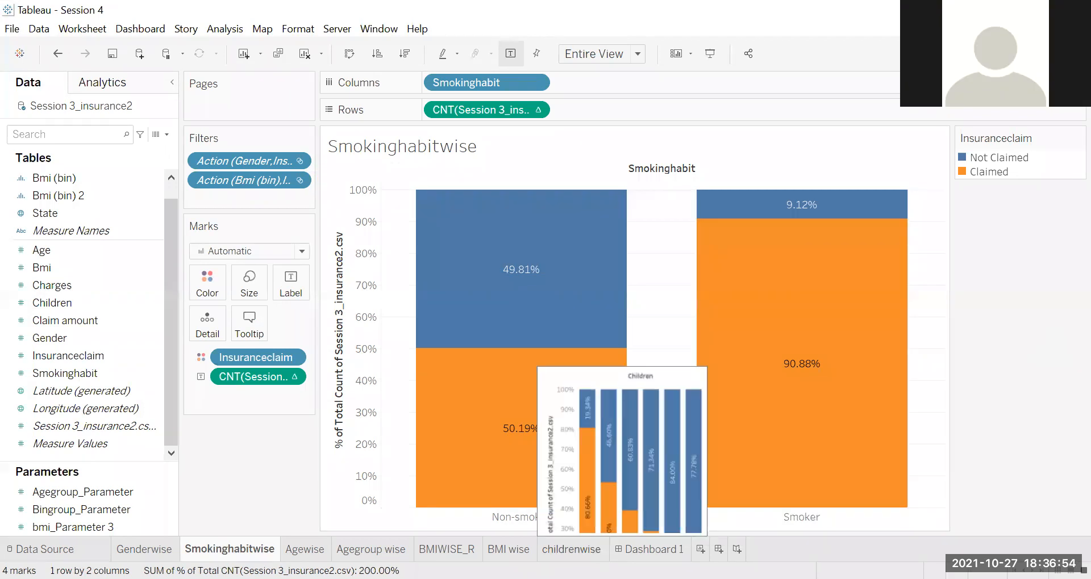
{"action": "left_click", "coordinate": [651, 550]}
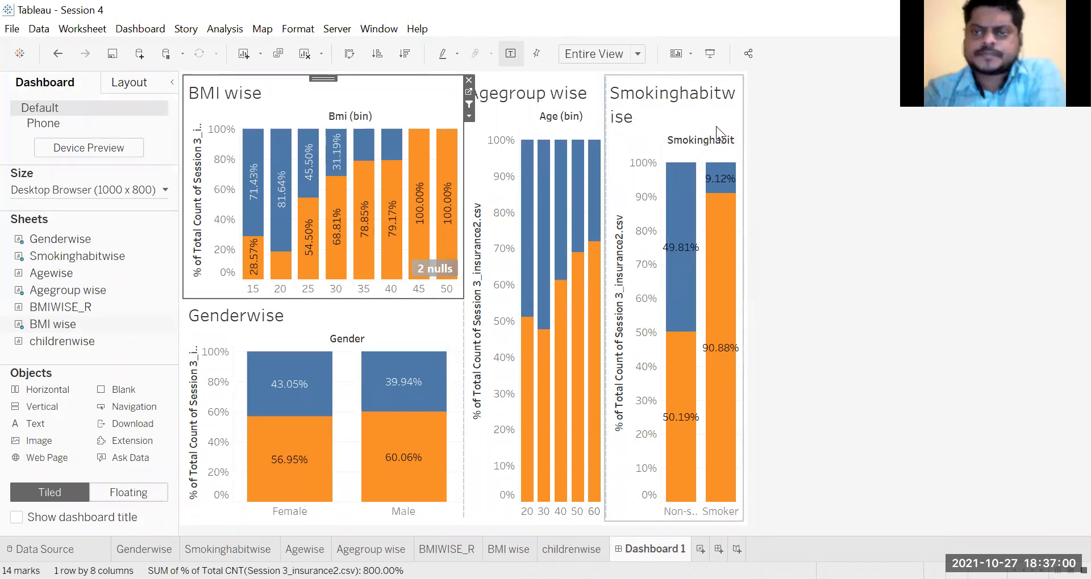
{"action": "left_click", "coordinate": [711, 96]}
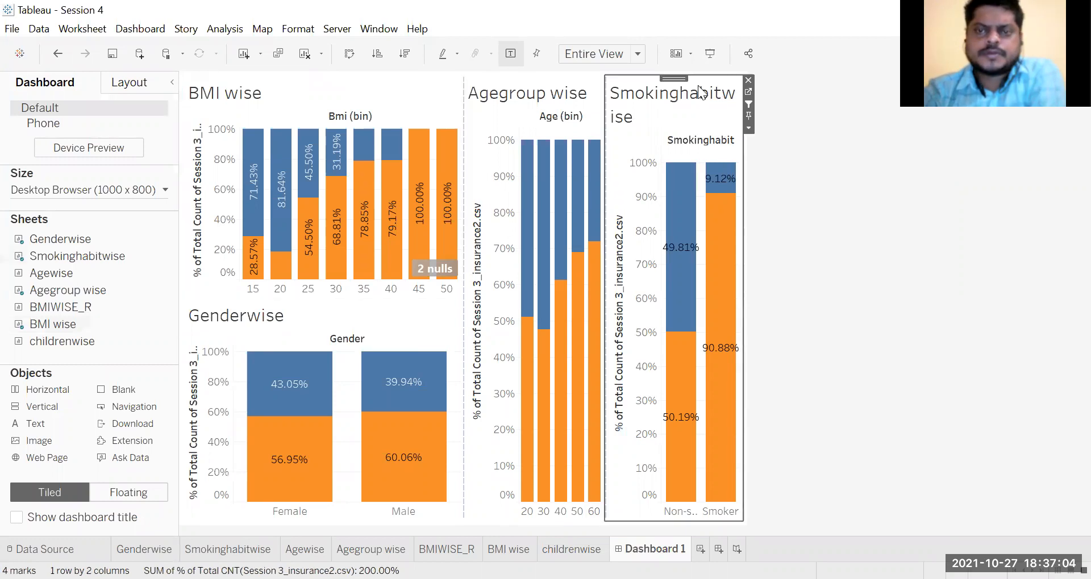
{"action": "left_click", "coordinate": [747, 128]}
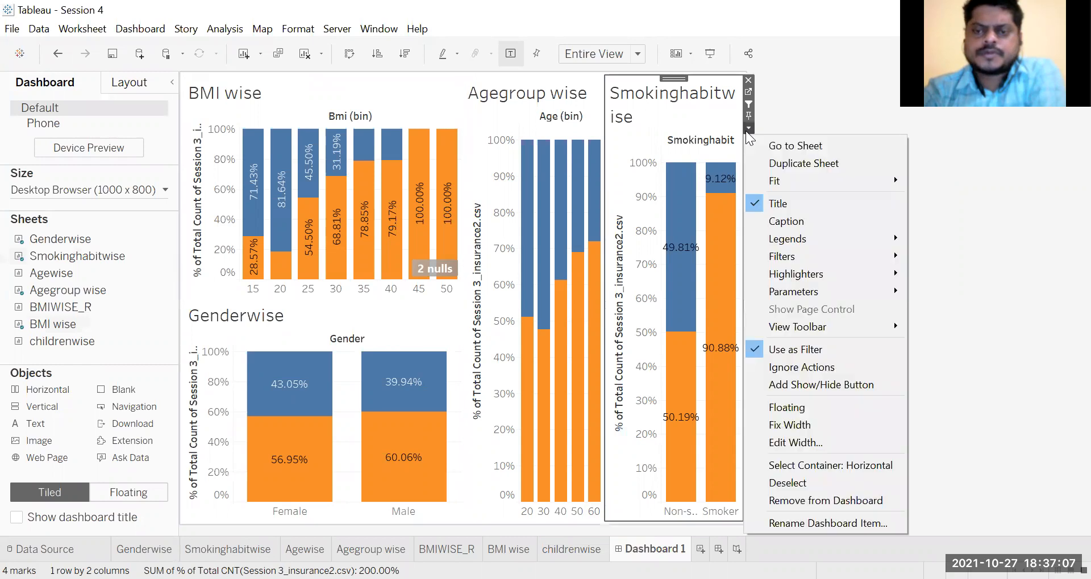
{"action": "left_click", "coordinate": [1041, 262]}
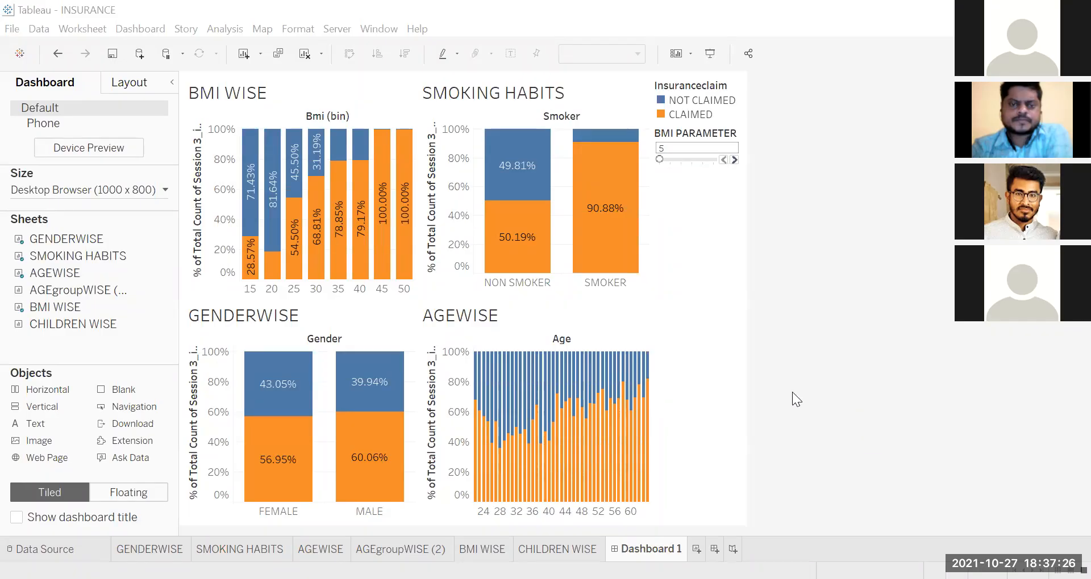
Step: In the INSURANCE workbook's dashboard, filter by single claimed and not claimed segments of the GENDERWISE chart and compare the charts
{"action": "left_click", "coordinate": [358, 454]}
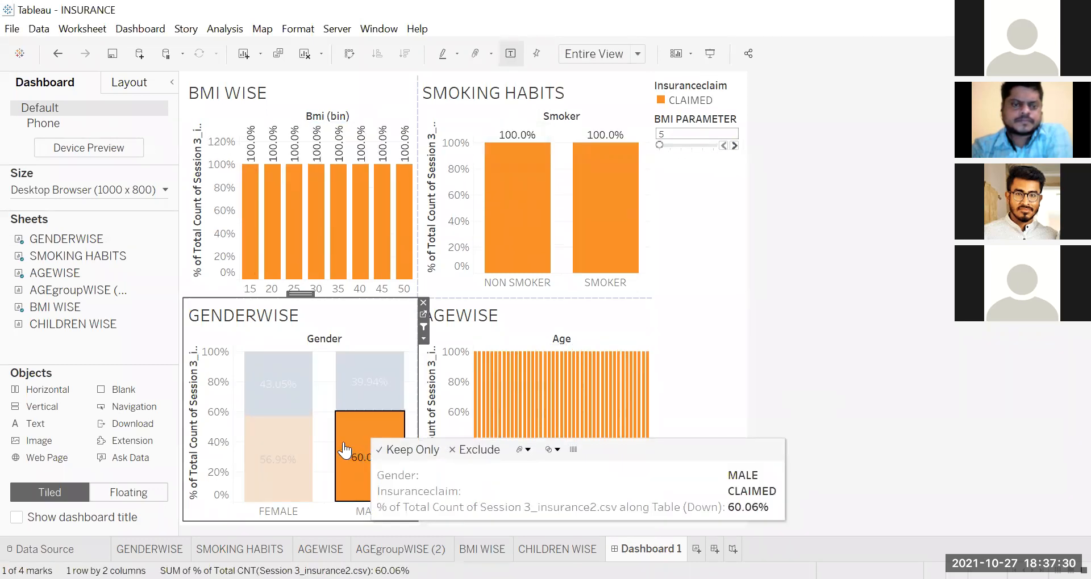
{"action": "left_click", "coordinate": [284, 399]}
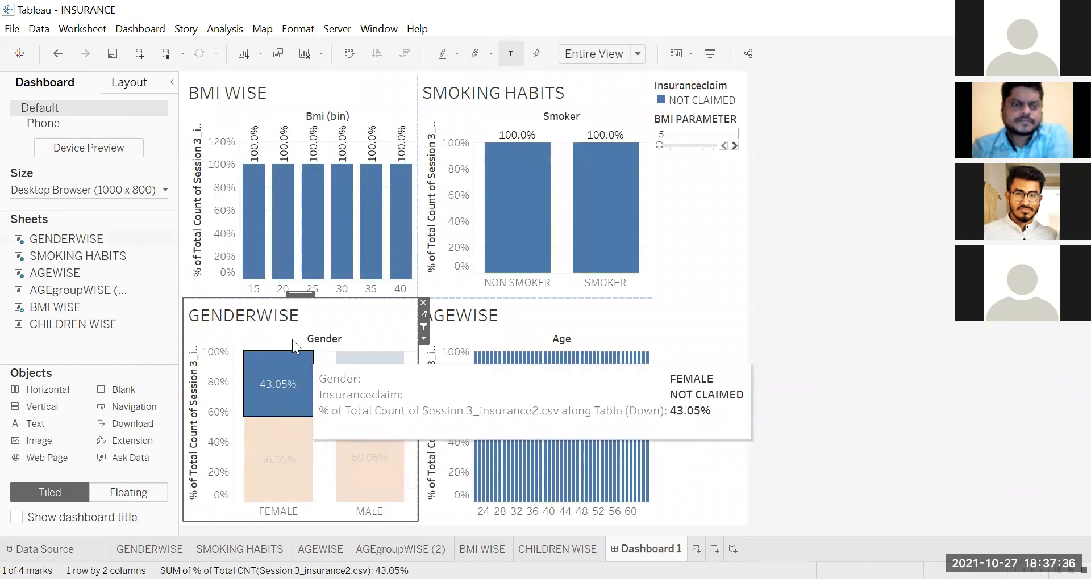
{"action": "left_click", "coordinate": [358, 379]}
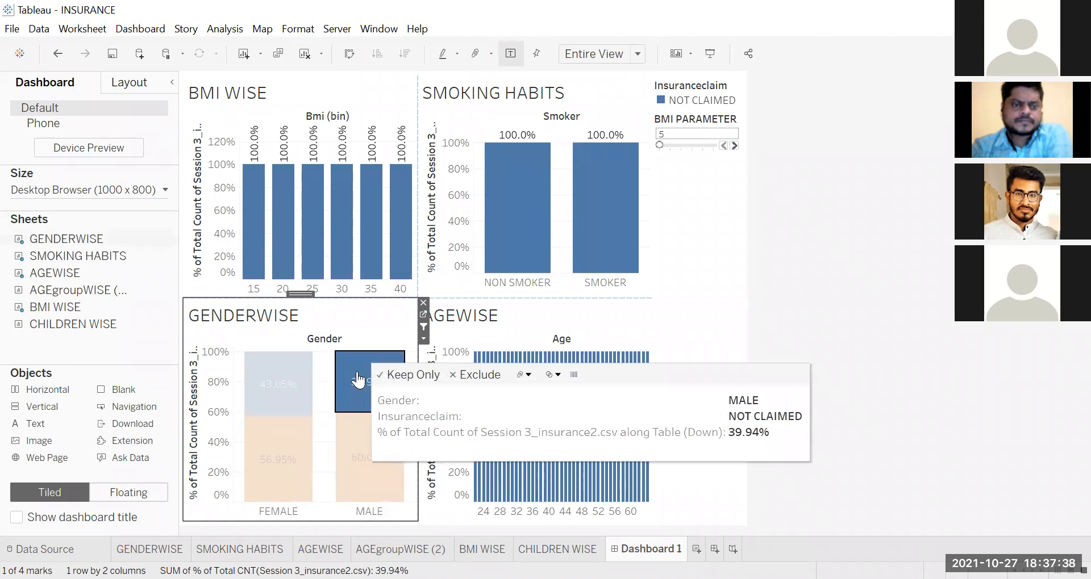
{"action": "left_click", "coordinate": [302, 453]}
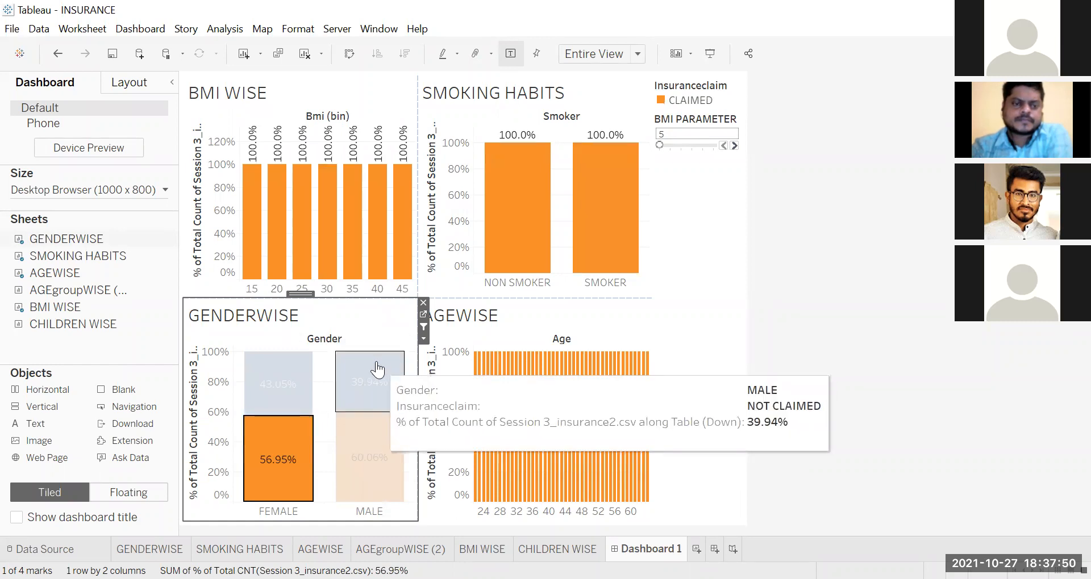
{"action": "double_click", "coordinate": [370, 317]}
{"action": "left_click", "coordinate": [635, 369]}
{"action": "double_click", "coordinate": [362, 313]}
{"action": "left_click", "coordinate": [611, 372]}
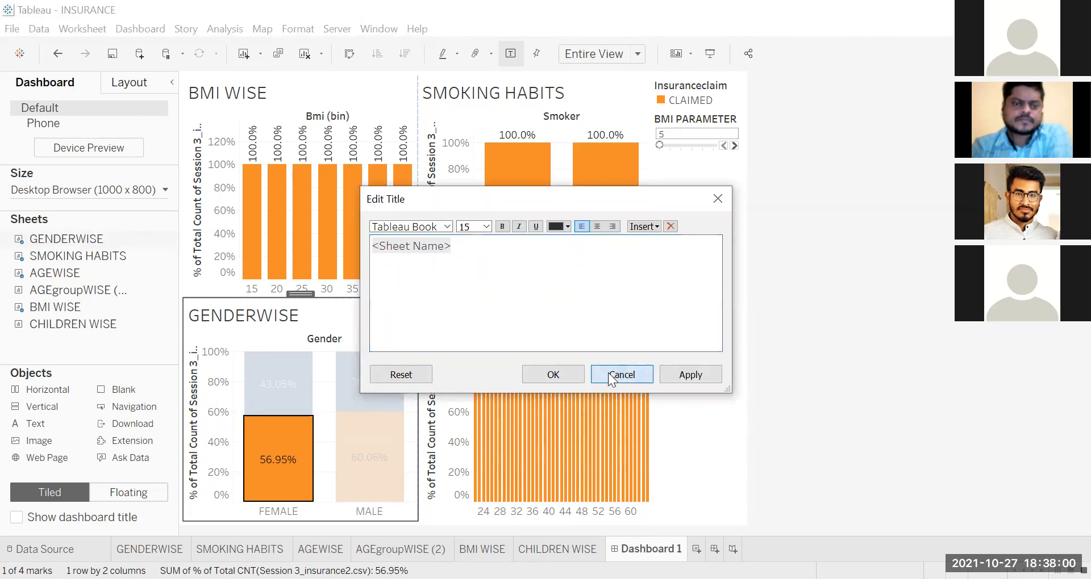
Step: Filter the INSURANCE dashboard by the MALE not claimed segment in GENDERWISE and clear the selection again
{"action": "left_click", "coordinate": [388, 389]}
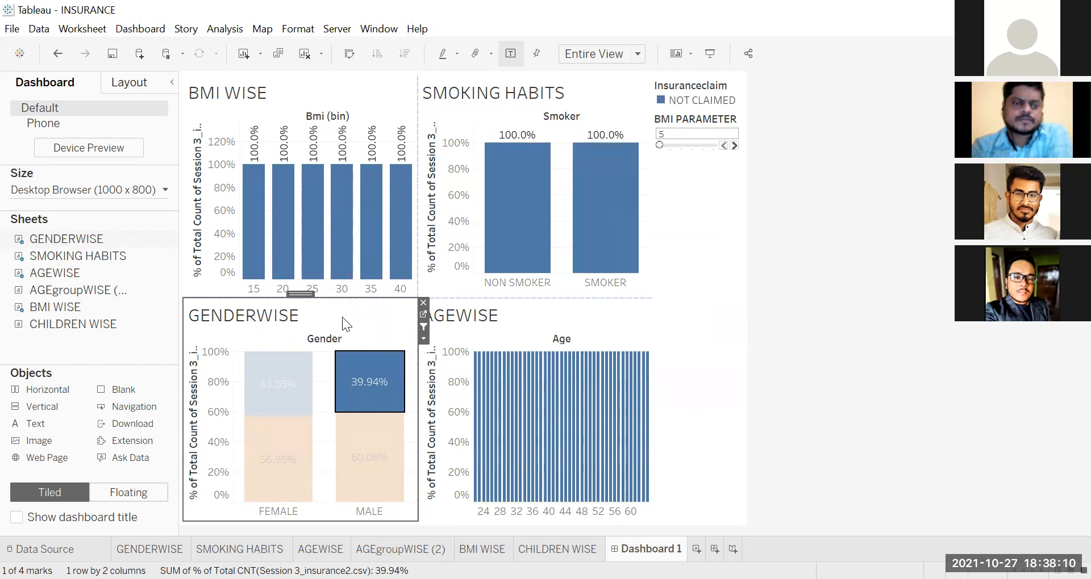
{"action": "left_click", "coordinate": [770, 318]}
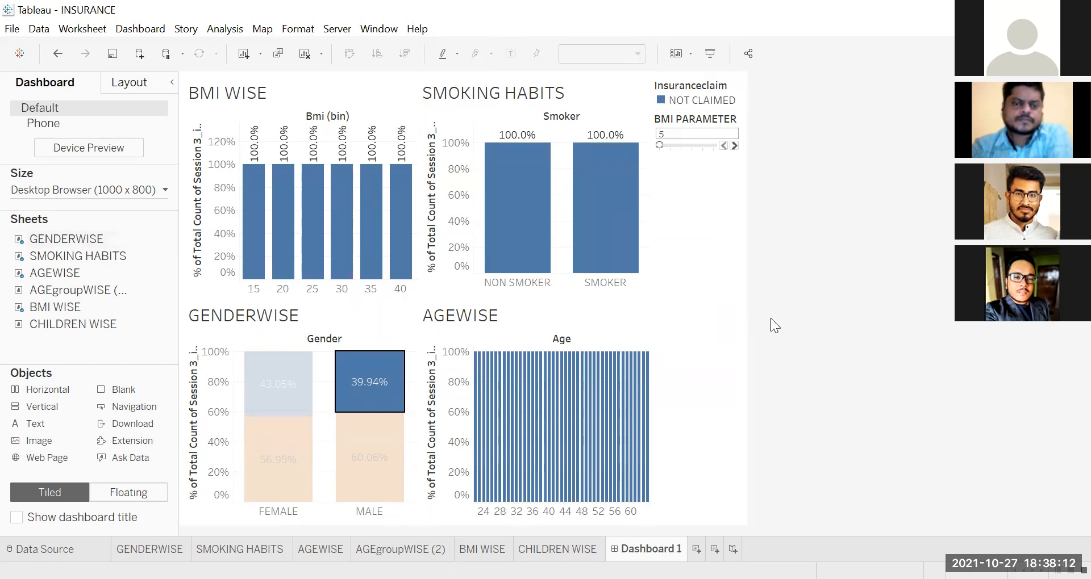
{"action": "left_click", "coordinate": [380, 323]}
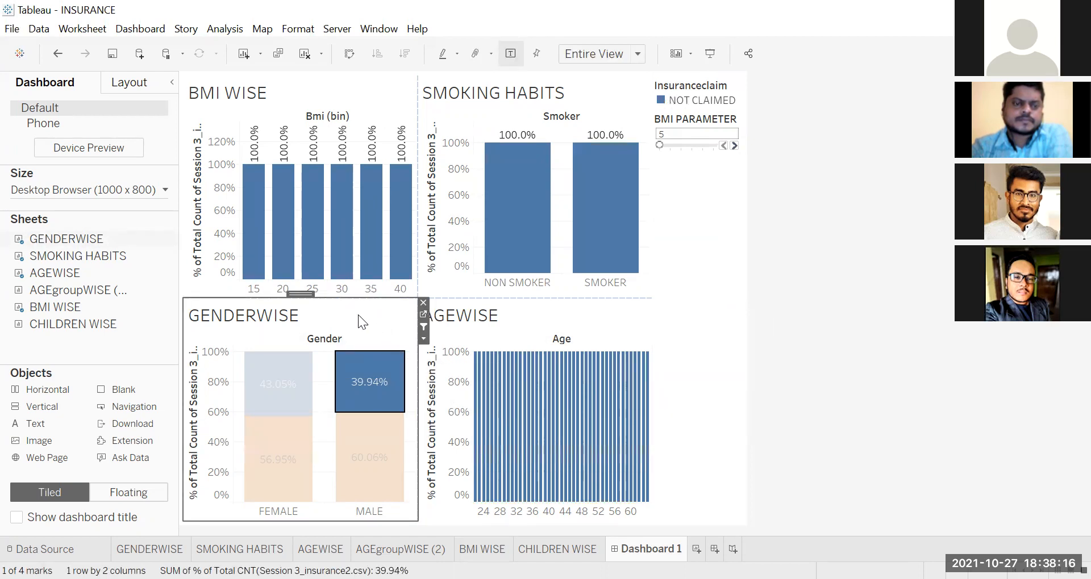
{"action": "left_click", "coordinate": [205, 509]}
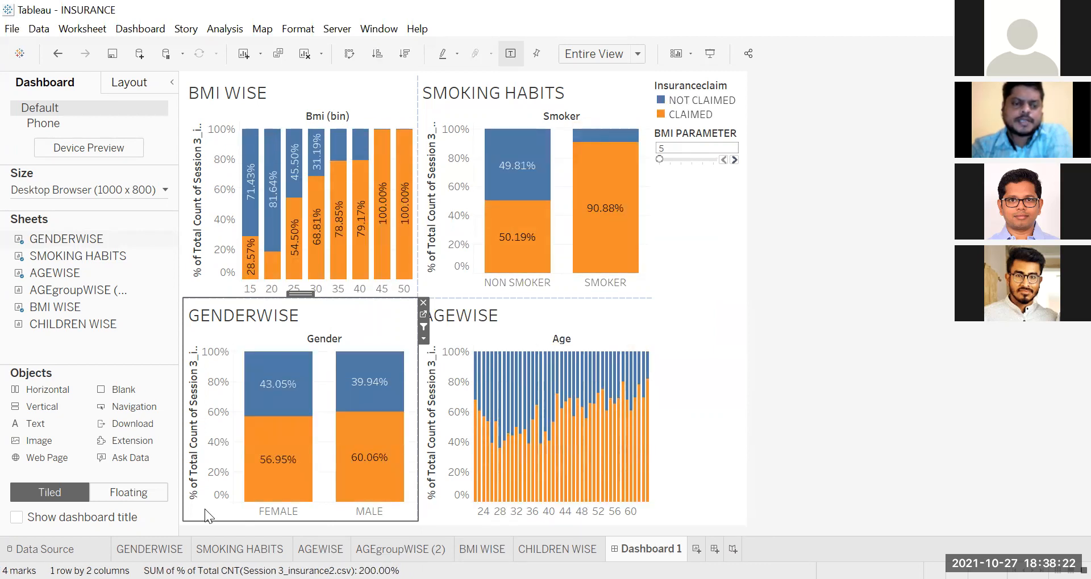
Step: Filter the INSURANCE dashboard by the whole MALE category and the whole FEMALE category in GENDERWISE
{"action": "mouse_move", "coordinate": [349, 503]}
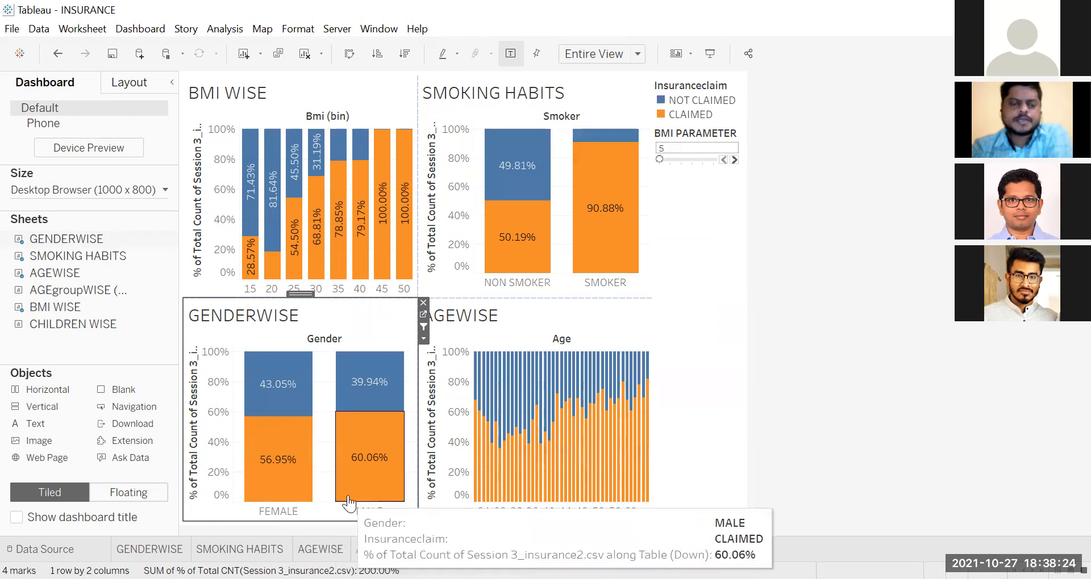
{"action": "left_click", "coordinate": [373, 511]}
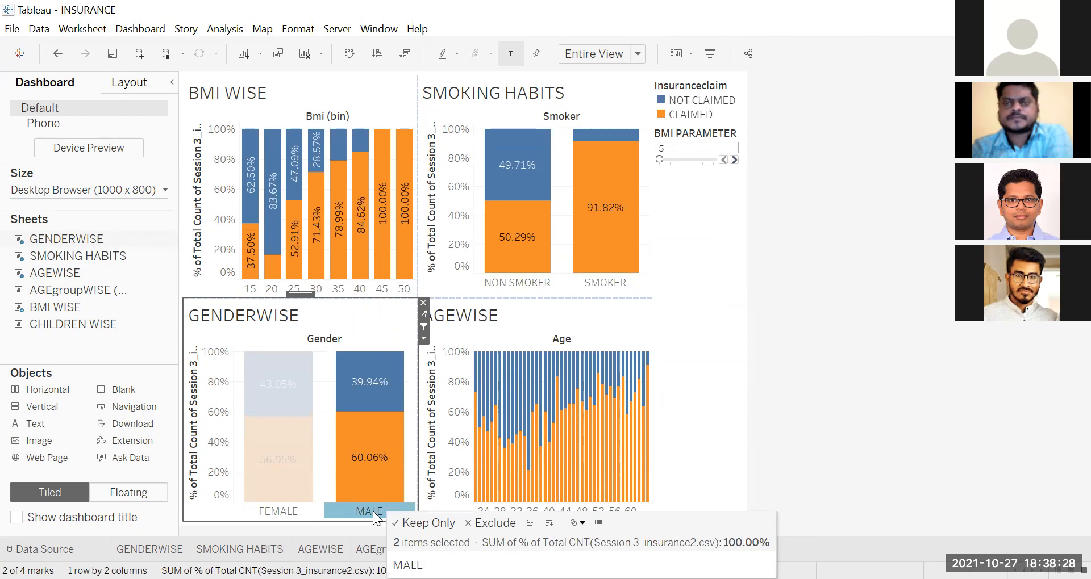
{"action": "left_click", "coordinate": [282, 511]}
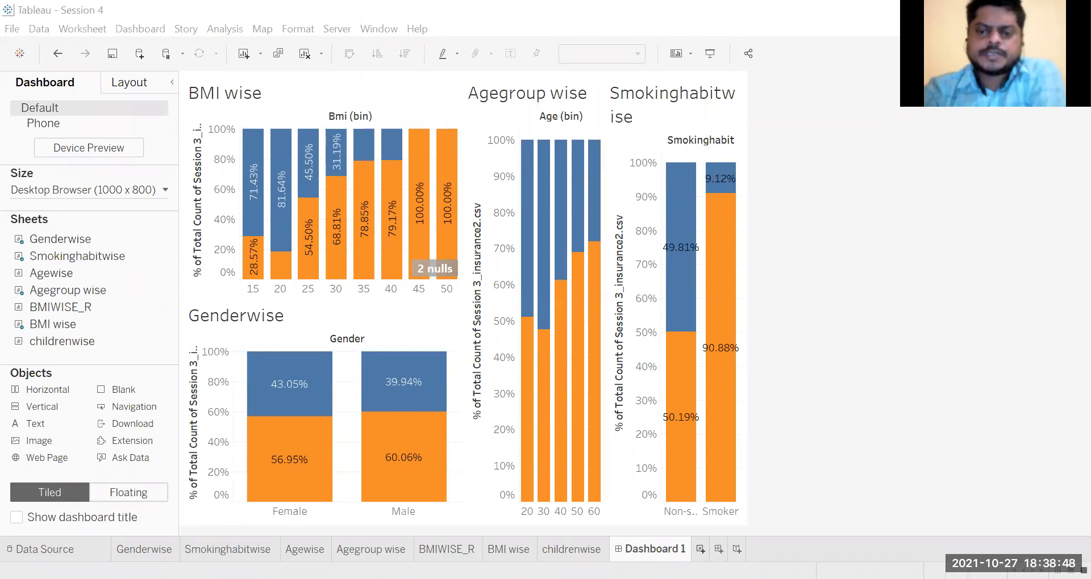
Step: Create a new worksheet in the Session 4 workbook and plot the State field on a map
{"action": "left_click", "coordinate": [700, 550]}
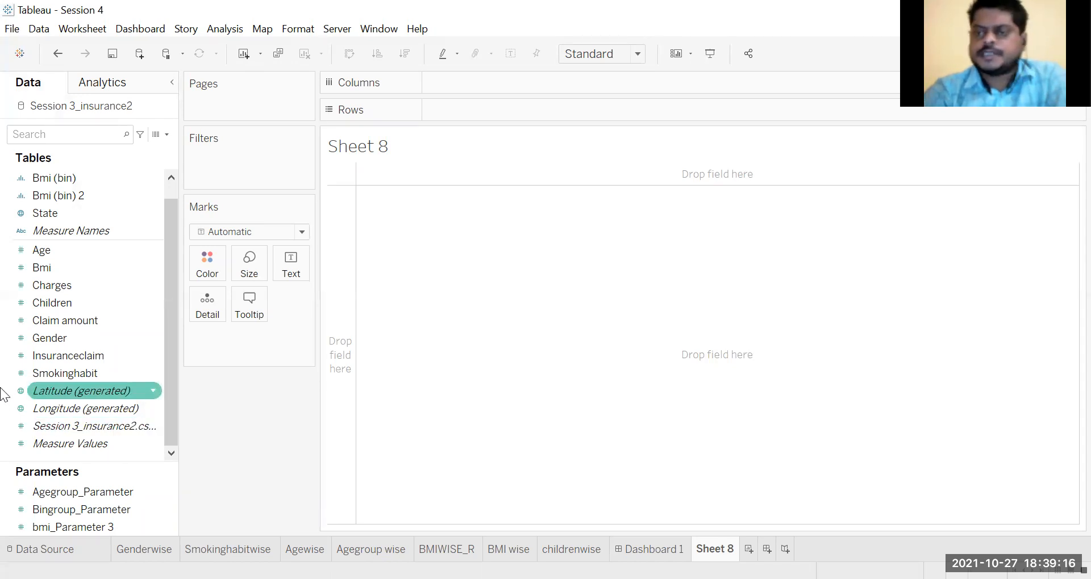
{"action": "left_click", "coordinate": [38, 216]}
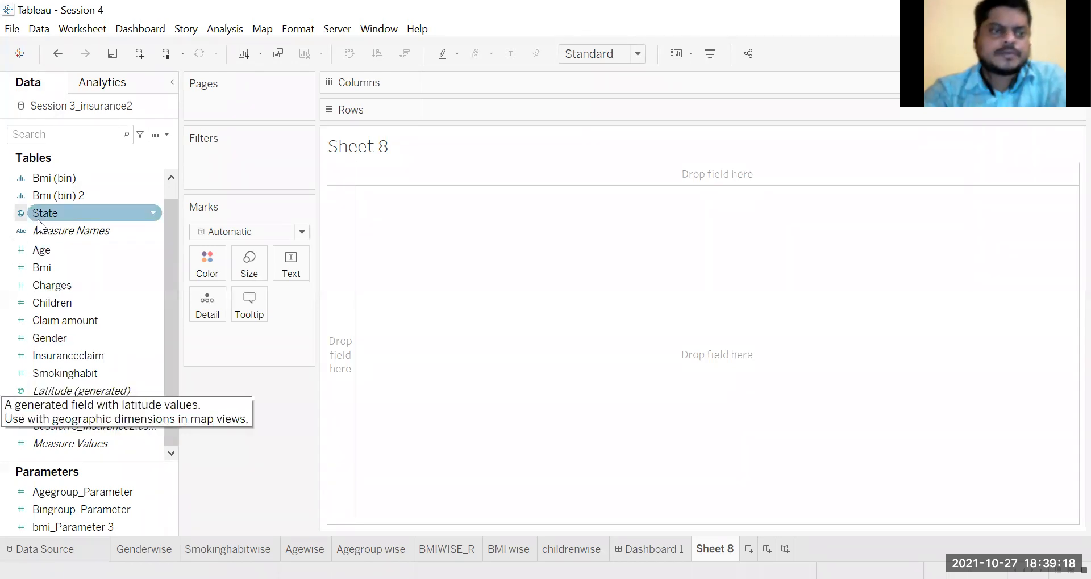
{"action": "left_click_drag", "start_coordinate": [50, 215], "coordinate": [525, 263]}
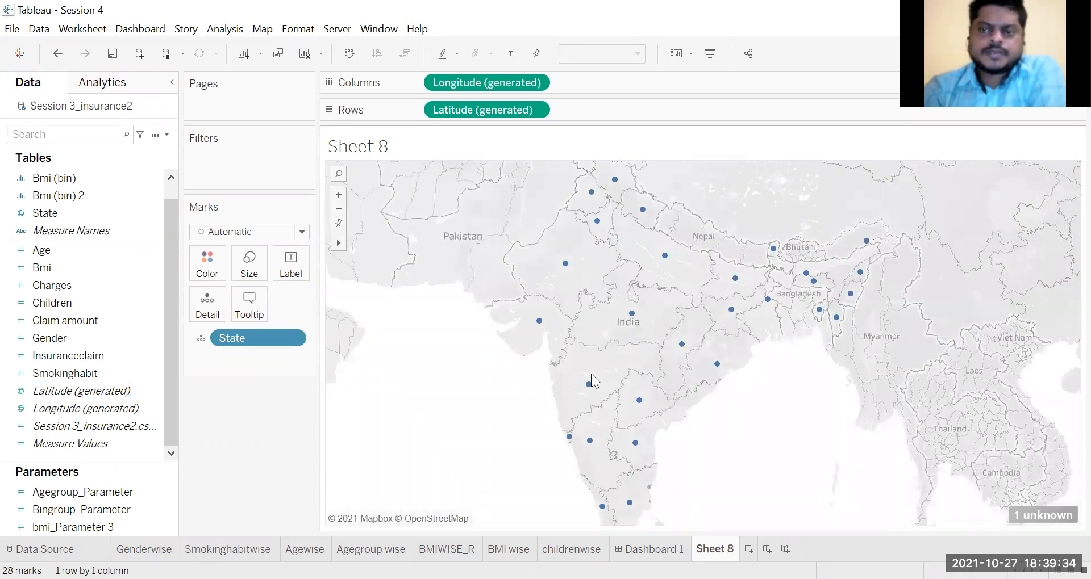
Step: Convert the State symbol map to a filled map and add the Session 3_insurance2.csv record count as detail
{"action": "left_click", "coordinate": [989, 53]}
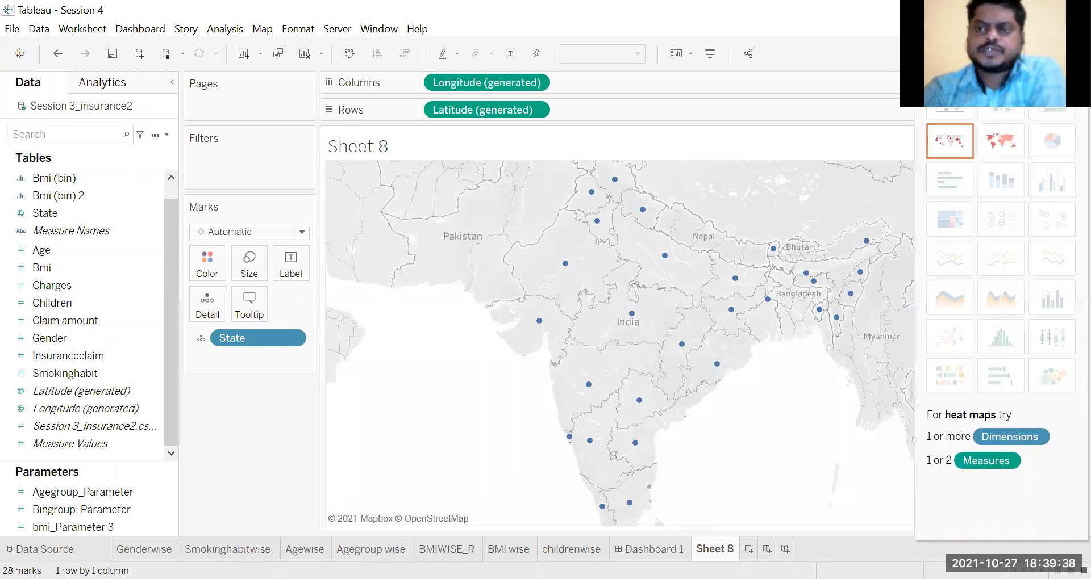
{"action": "left_click", "coordinate": [1003, 143]}
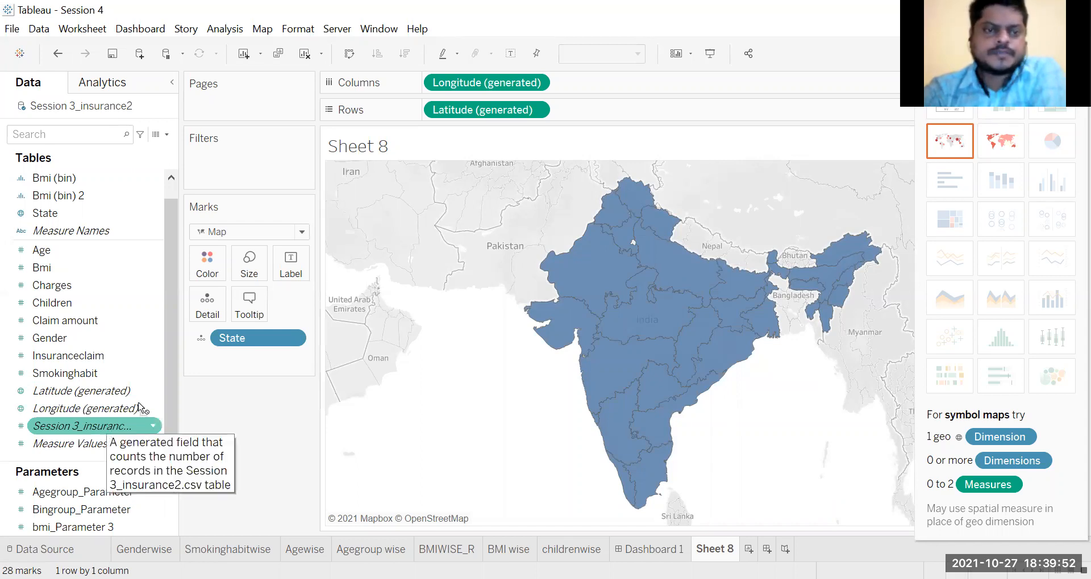
{"action": "left_click_drag", "start_coordinate": [207, 321], "coordinate": [207, 318]}
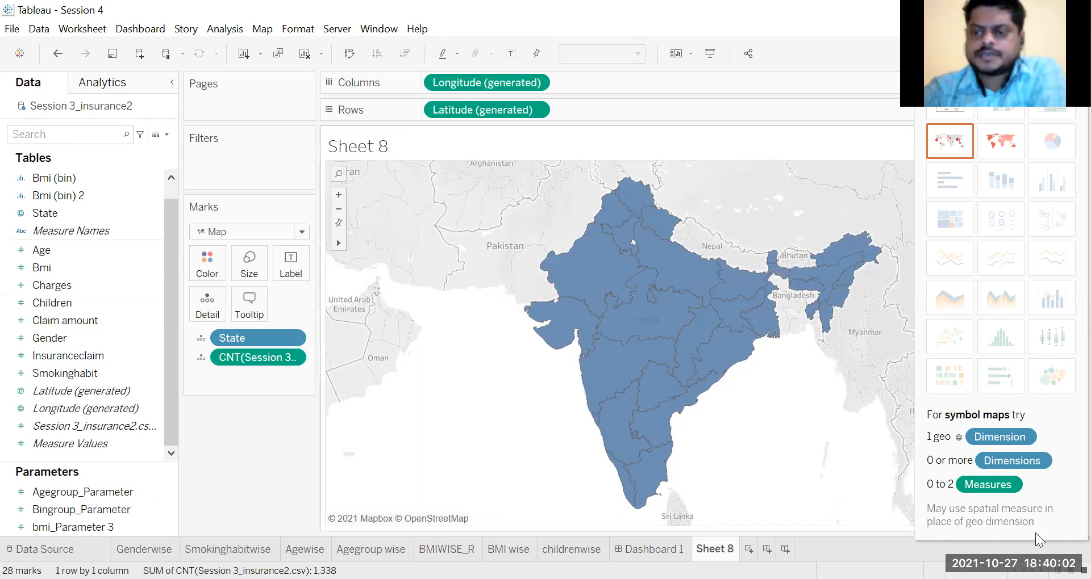
Step: Match the unrecognised New Delhi value of the State field to the Delhi location in India
{"action": "left_click", "coordinate": [531, 243]}
{"action": "left_click", "coordinate": [575, 298]}
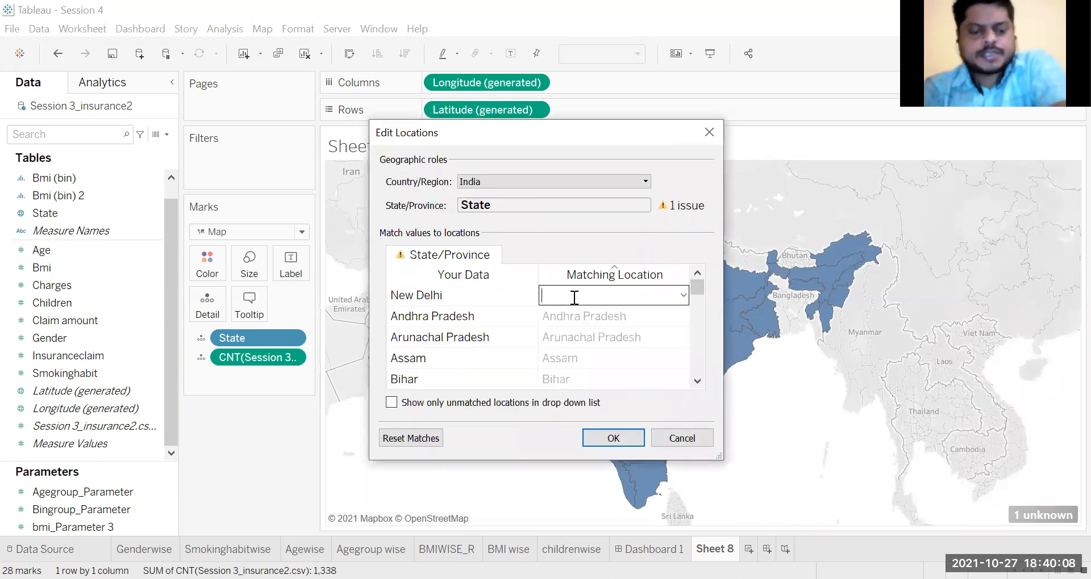
{"action": "type", "text": "Delh"}
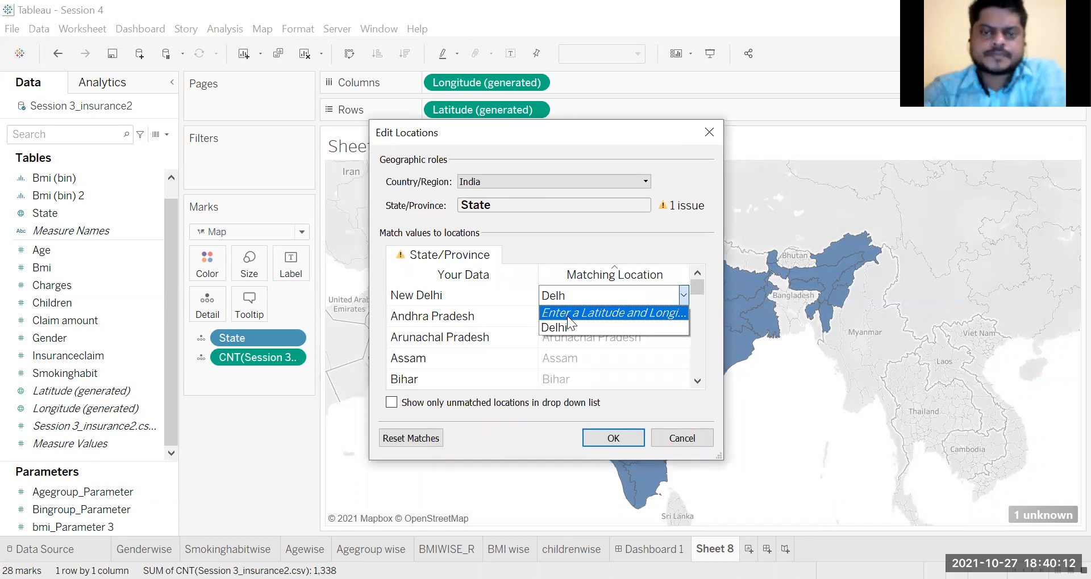
{"action": "left_click", "coordinate": [565, 322]}
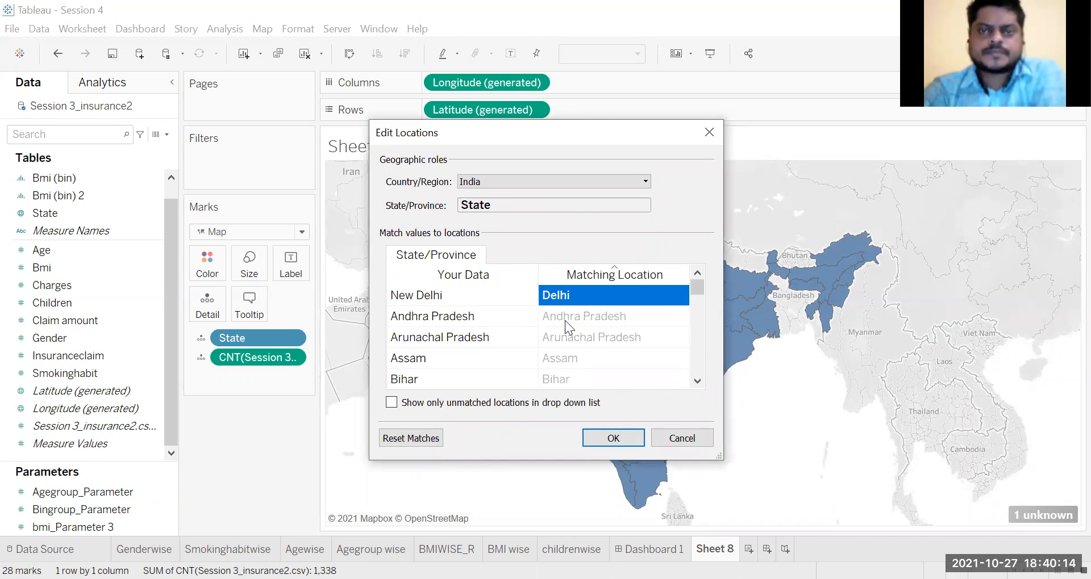
{"action": "left_click", "coordinate": [630, 439]}
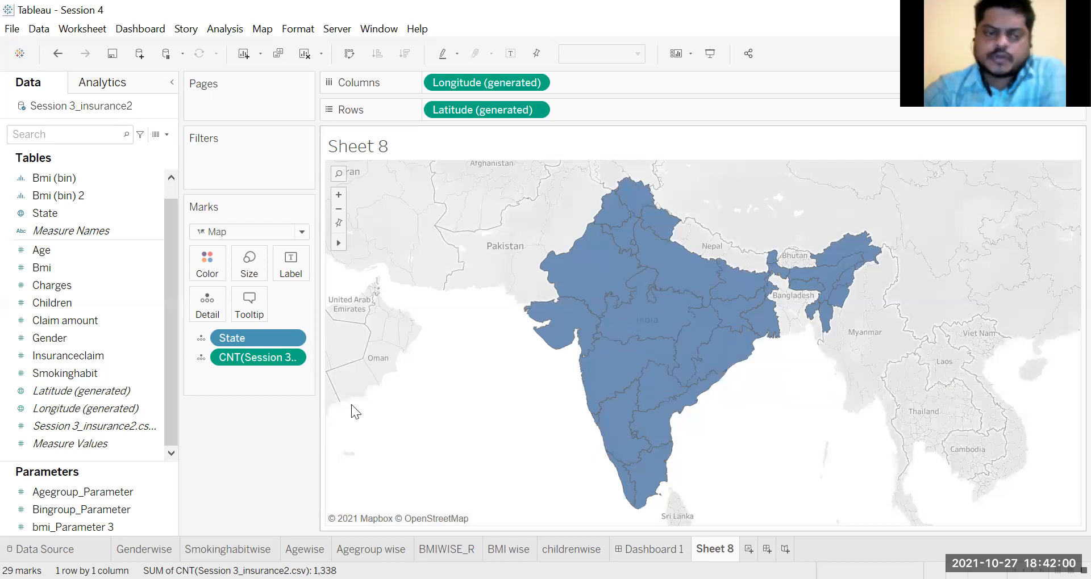
Step: Create a calculated field named Profit with the formula [Charges]-[Claim amount]
{"action": "right_click", "coordinate": [141, 454]}
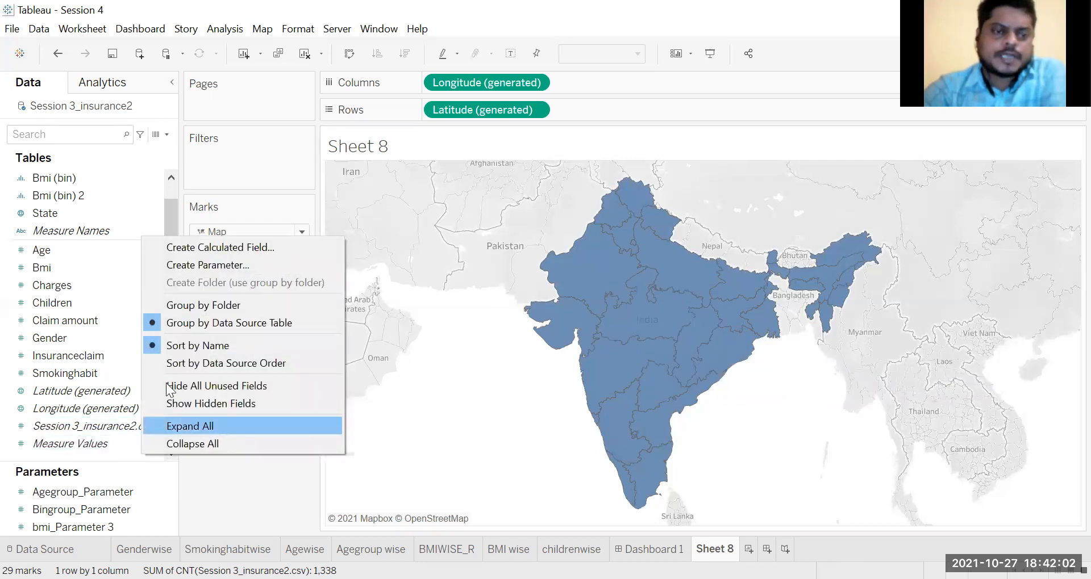
{"action": "left_click", "coordinate": [219, 245]}
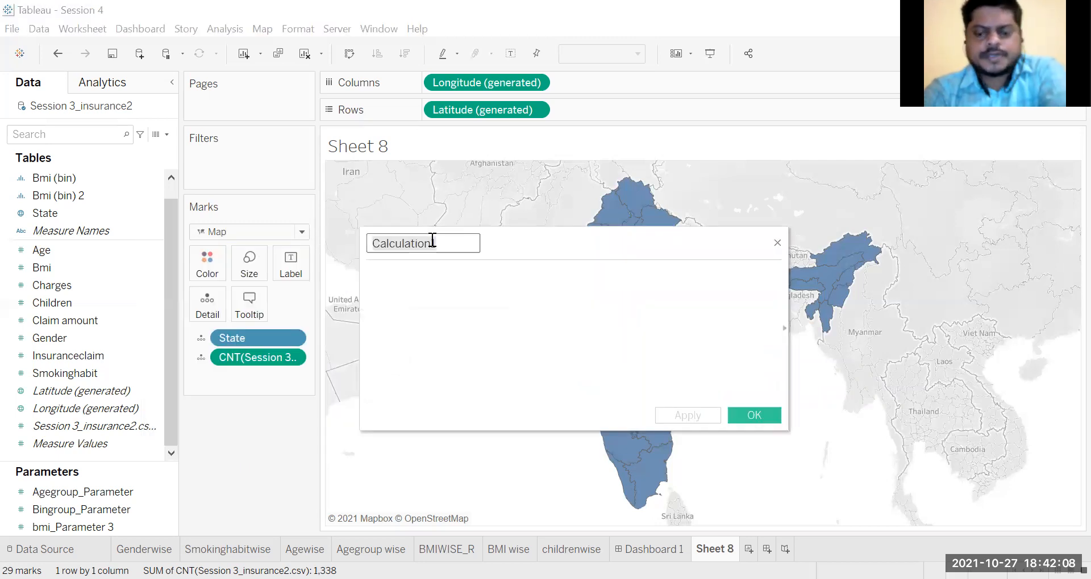
{"action": "type", "text": "Profit"}
{"action": "left_click", "coordinate": [428, 276]}
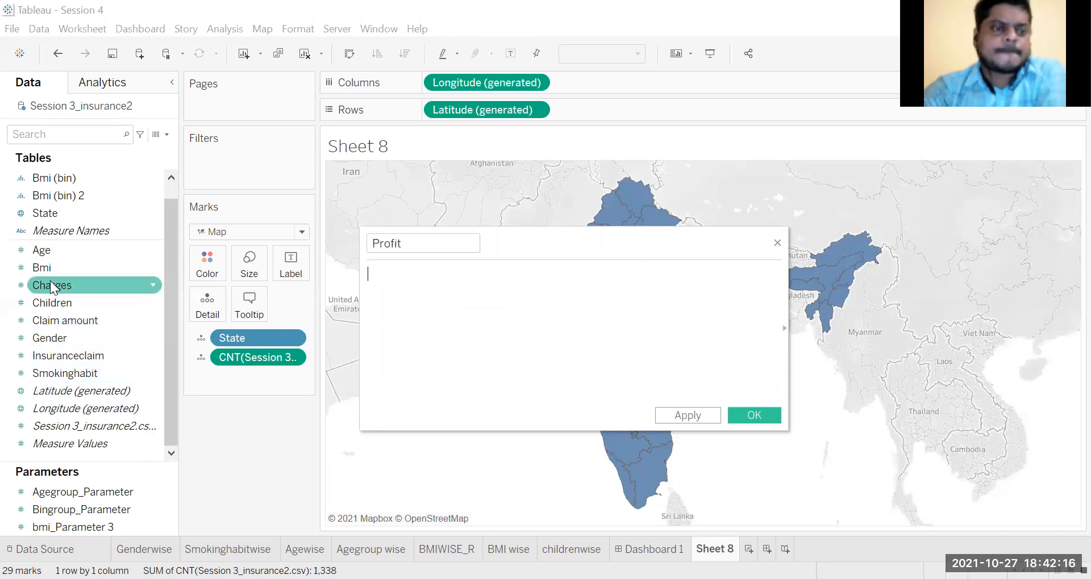
{"action": "left_click_drag", "start_coordinate": [52, 286], "coordinate": [392, 275]}
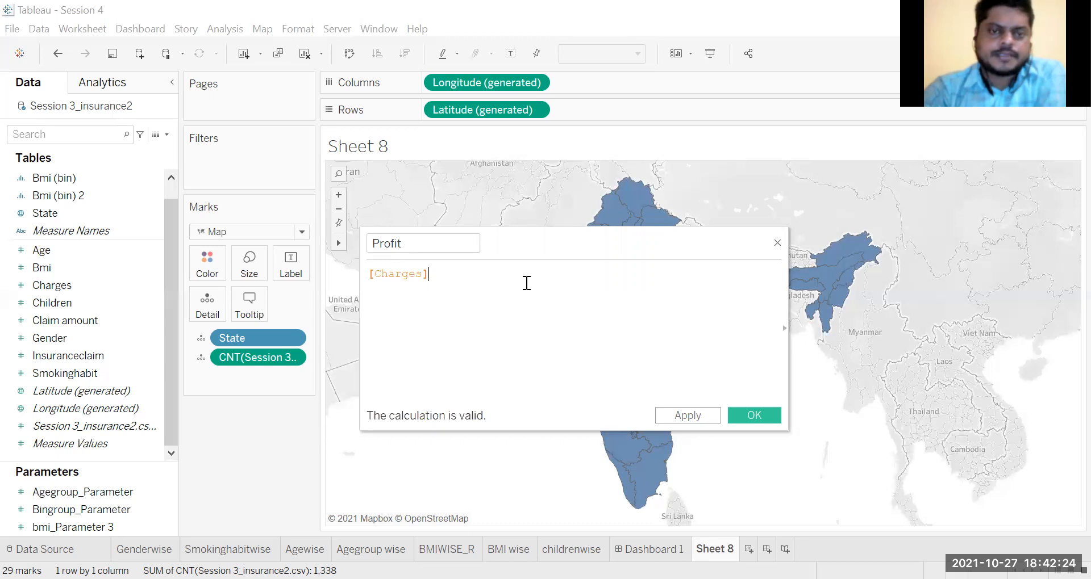
{"action": "type", "text": "-"}
{"action": "left_click", "coordinate": [40, 304]}
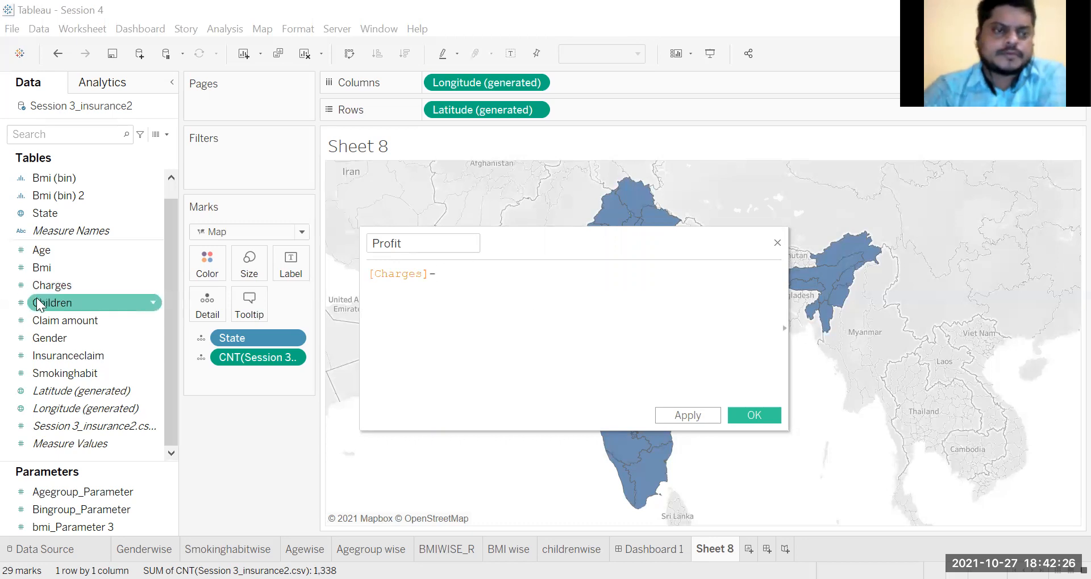
{"action": "left_click", "coordinate": [70, 323]}
{"action": "left_click_drag", "start_coordinate": [71, 322], "coordinate": [460, 302]}
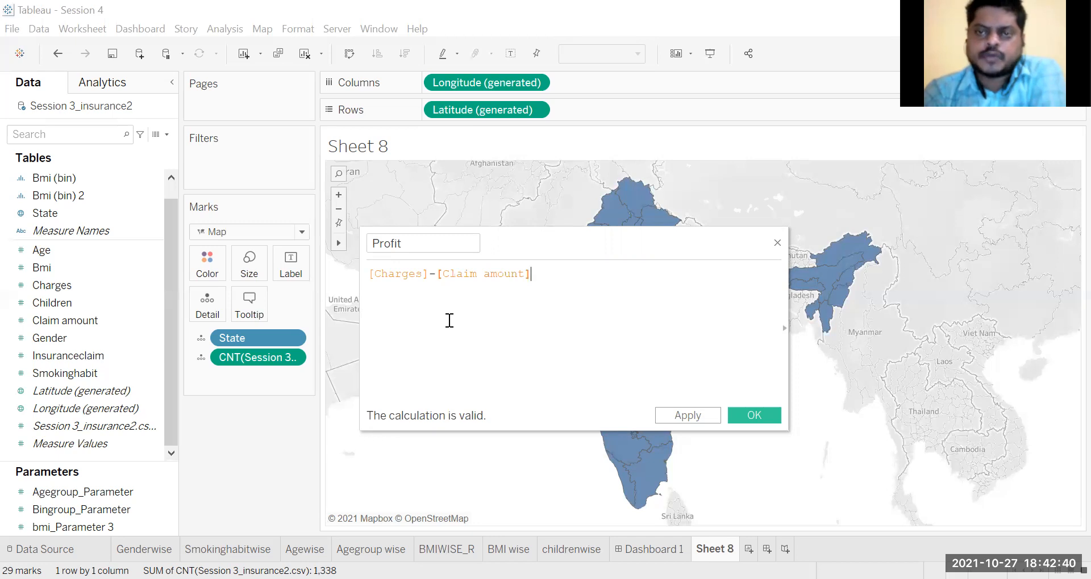
{"action": "left_click", "coordinate": [758, 415]}
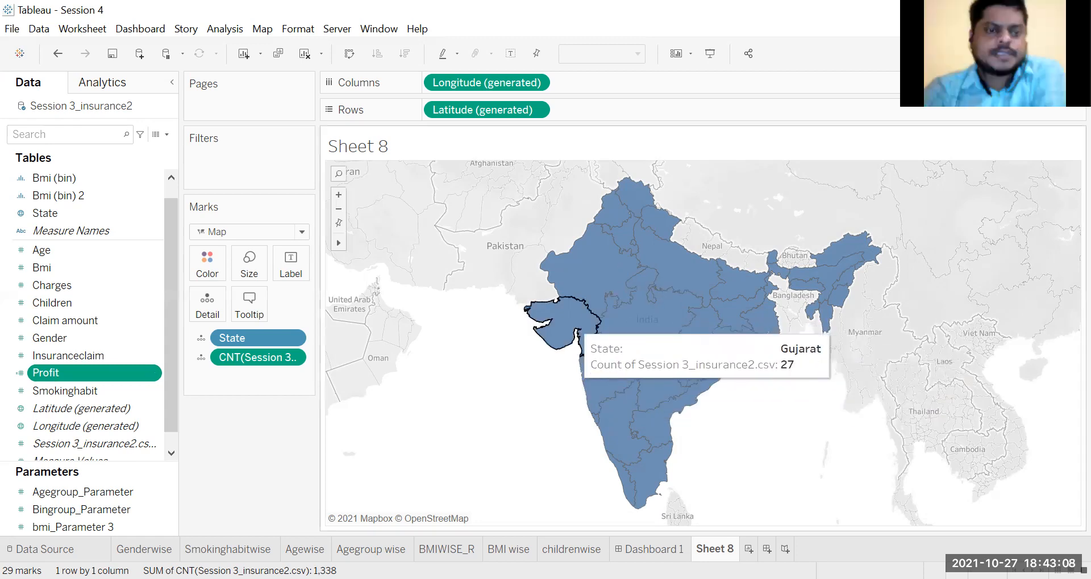
{"action": "left_click", "coordinate": [1056, 53]}
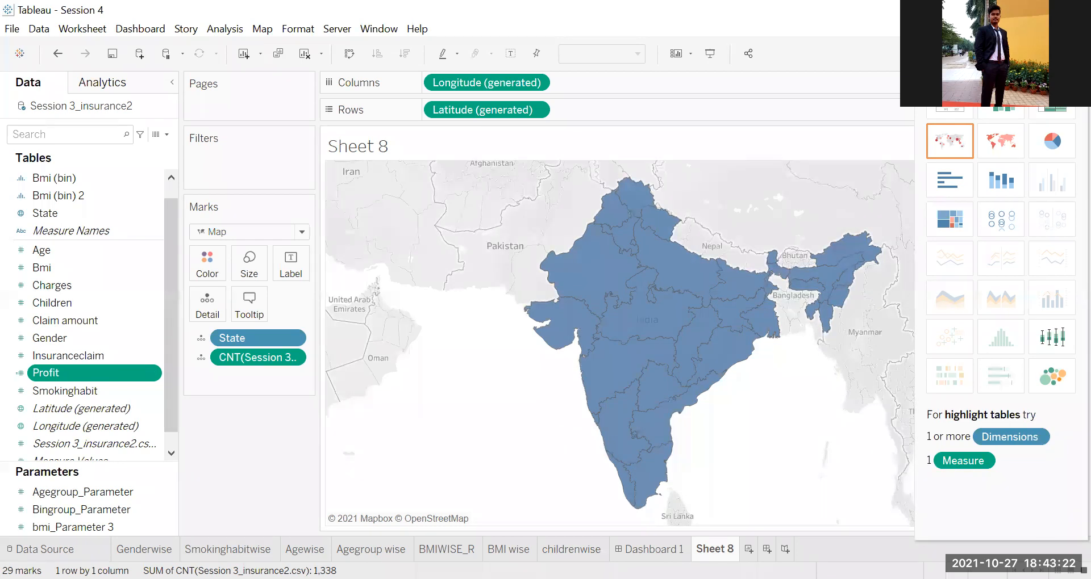
{"action": "left_click", "coordinate": [1057, 54]}
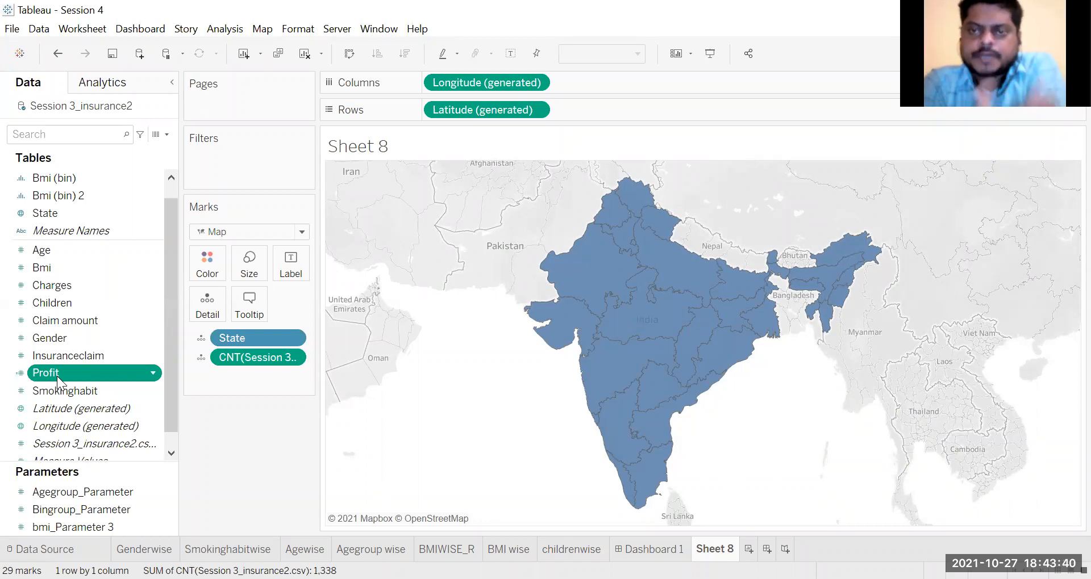
Step: Colour the states on the map by the Profit field, aggregated as an average
{"action": "mouse_move", "coordinate": [58, 376]}
{"action": "left_mouse_down"}
{"action": "mouse_move", "coordinate": [155, 380]}
{"action": "mouse_move", "coordinate": [208, 290]}
{"action": "mouse_move", "coordinate": [196, 275]}
{"action": "left_mouse_up"}
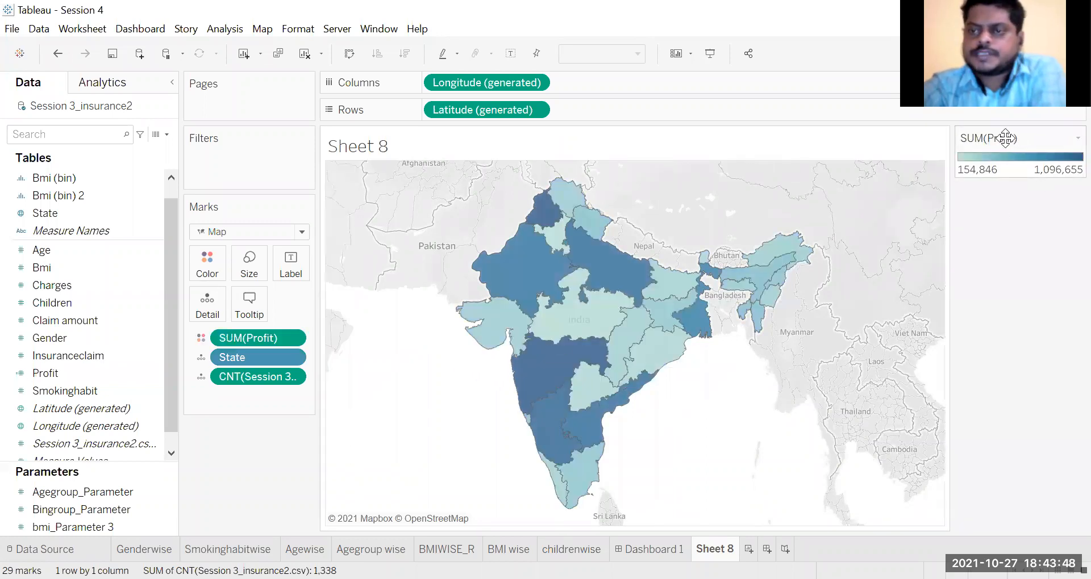
{"action": "left_click", "coordinate": [292, 339]}
{"action": "mouse_move", "coordinate": [335, 476]}
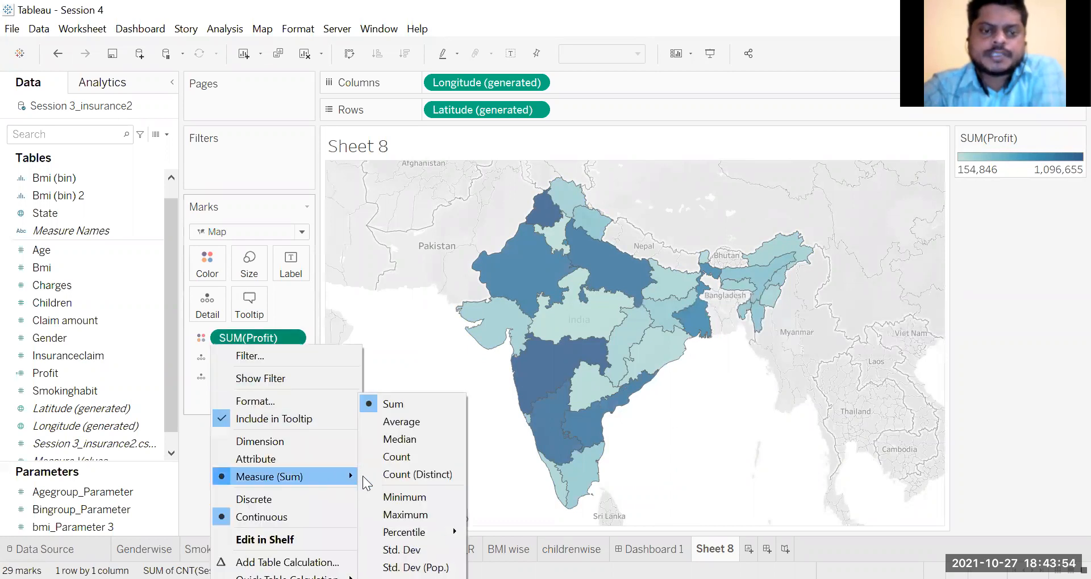
{"action": "left_click", "coordinate": [414, 424]}
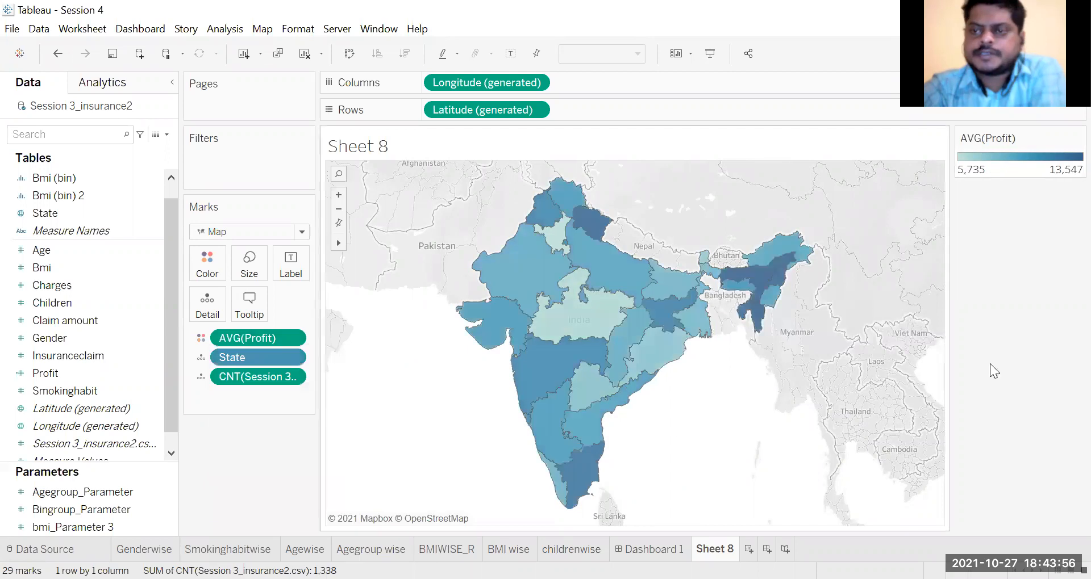
Step: Set the average Profit colour scale of the map to stepped colour with 3 steps
{"action": "mouse_move", "coordinate": [1065, 141]}
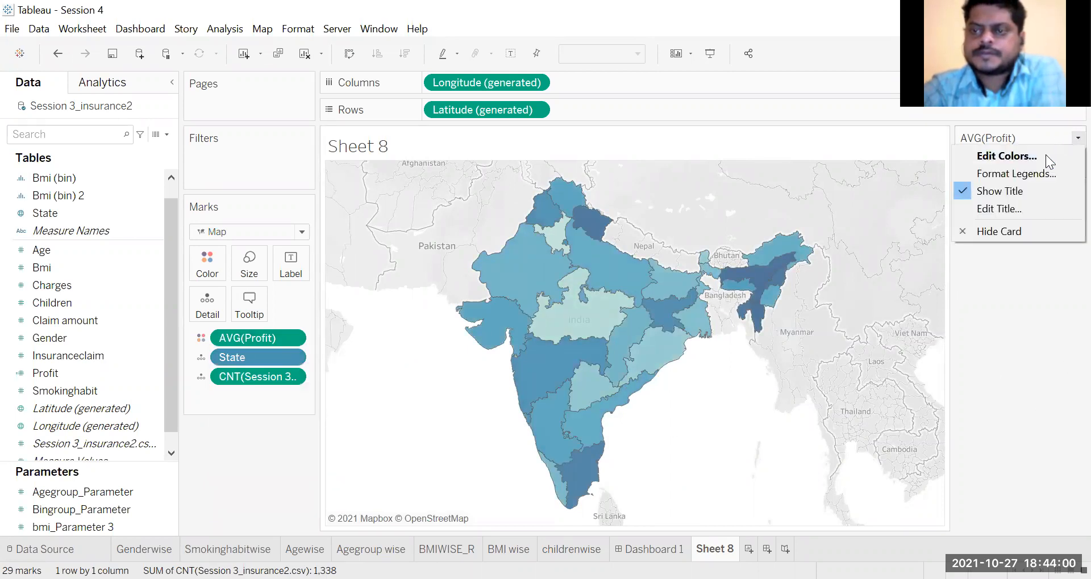
{"action": "left_click", "coordinate": [1045, 154]}
{"action": "left_click", "coordinate": [418, 297]}
{"action": "left_click", "coordinate": [518, 300]}
{"action": "left_click", "coordinate": [518, 300]}
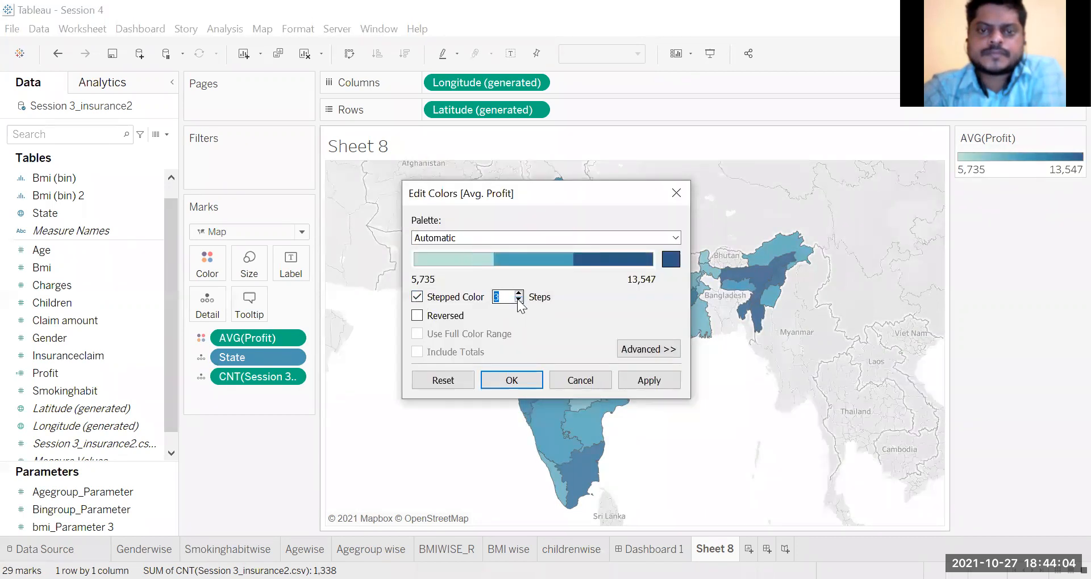
{"action": "left_click", "coordinate": [524, 378]}
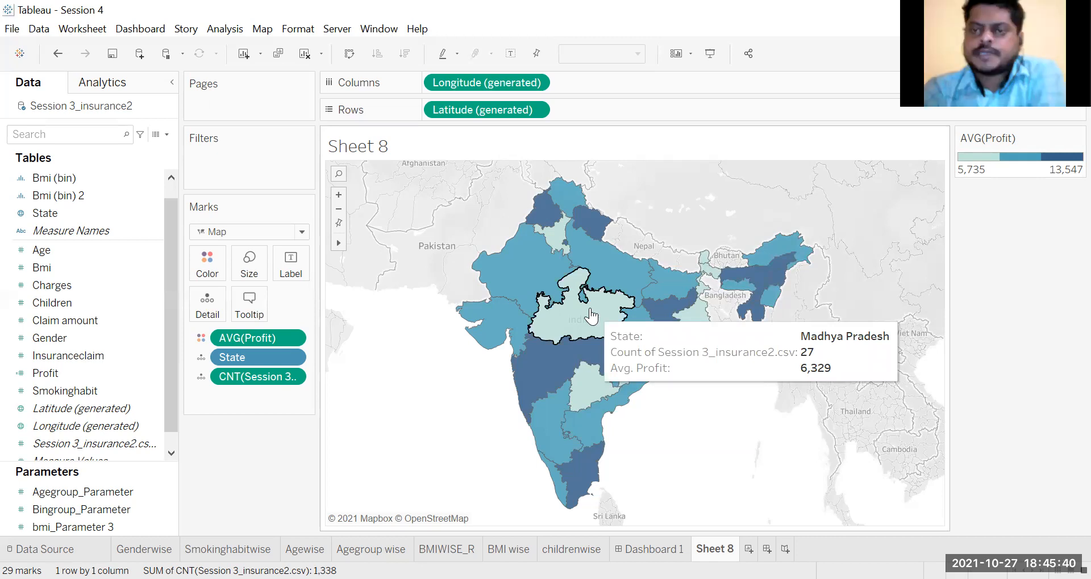
Step: Review the formula of the Profit calculated field and close its editor
{"action": "left_click", "coordinate": [116, 358]}
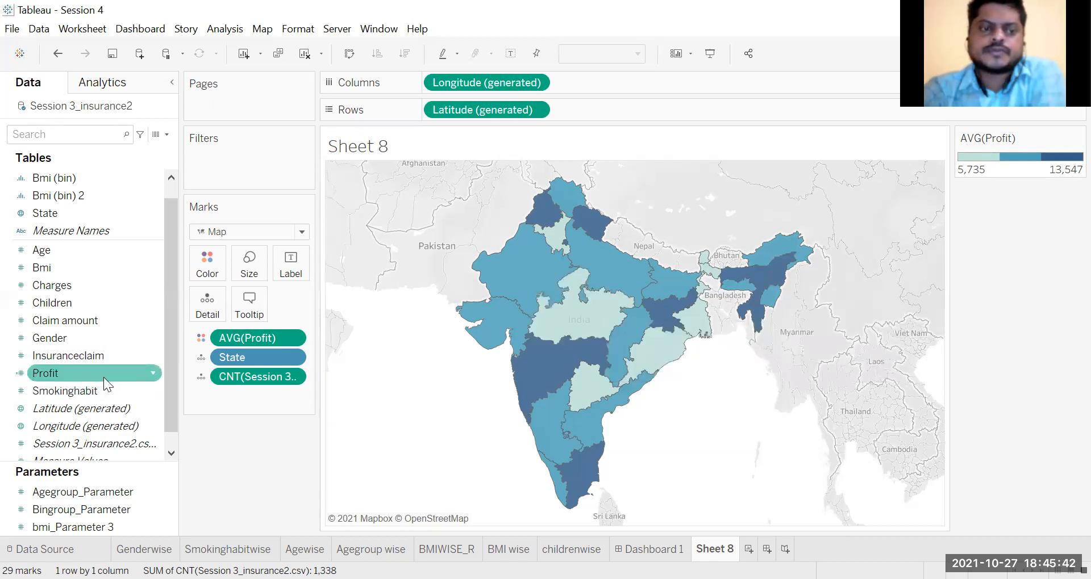
{"action": "right_click", "coordinate": [104, 375]}
{"action": "left_click", "coordinate": [142, 99]}
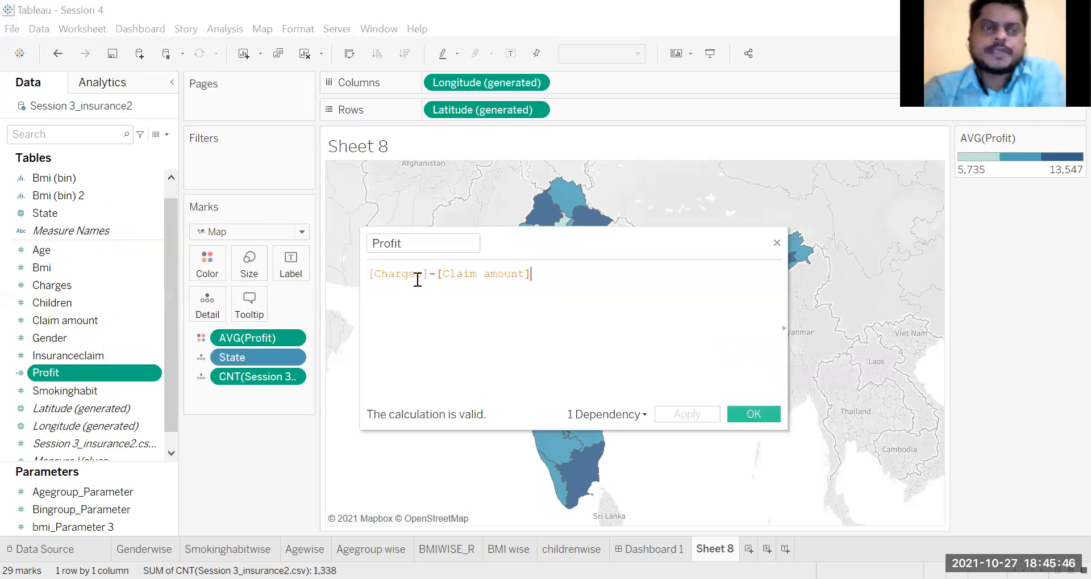
{"action": "left_click", "coordinate": [772, 416]}
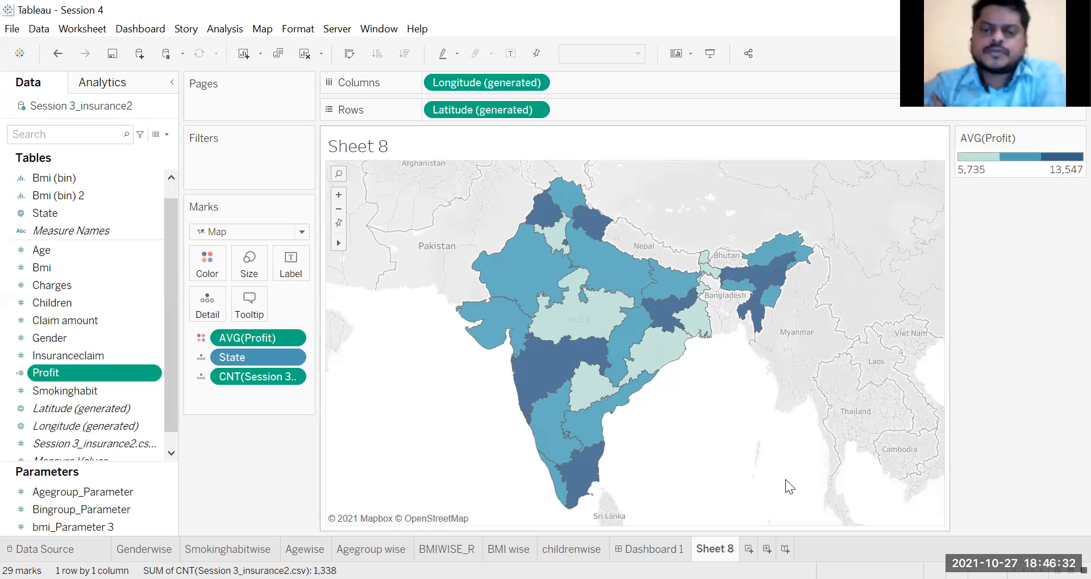
Step: Check which location New Delhi is matched to in the map's location settings and leave without changes
{"action": "right_click", "coordinate": [859, 514]}
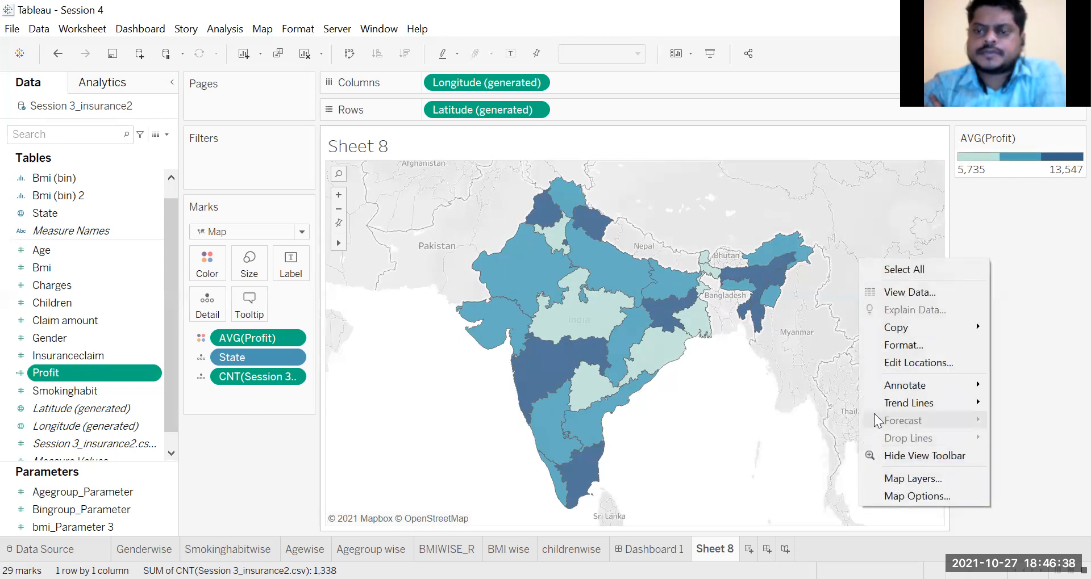
{"action": "left_click", "coordinate": [886, 364]}
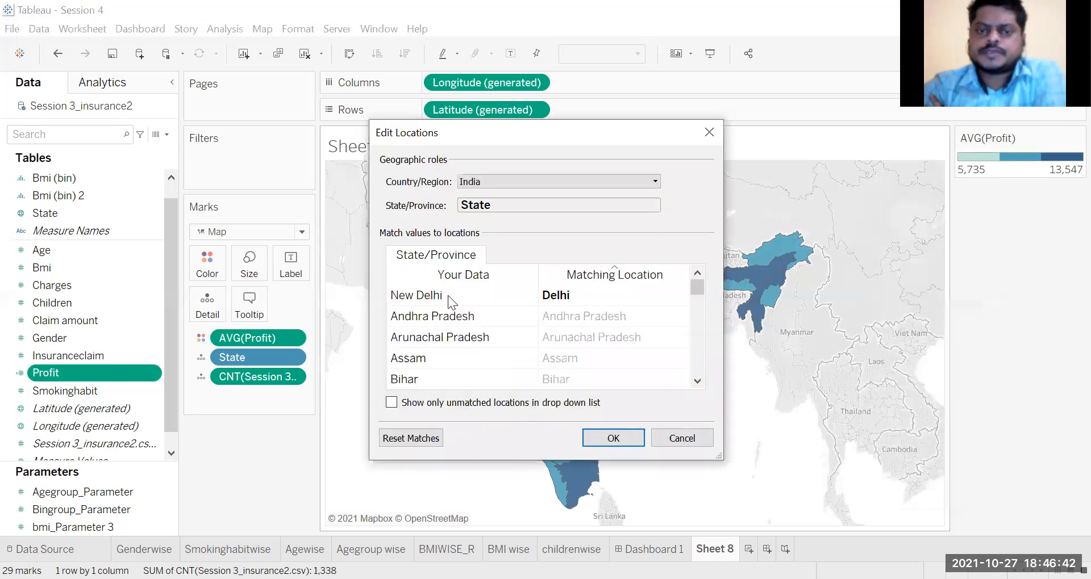
{"action": "left_click", "coordinate": [571, 294]}
{"action": "left_click", "coordinate": [571, 294]}
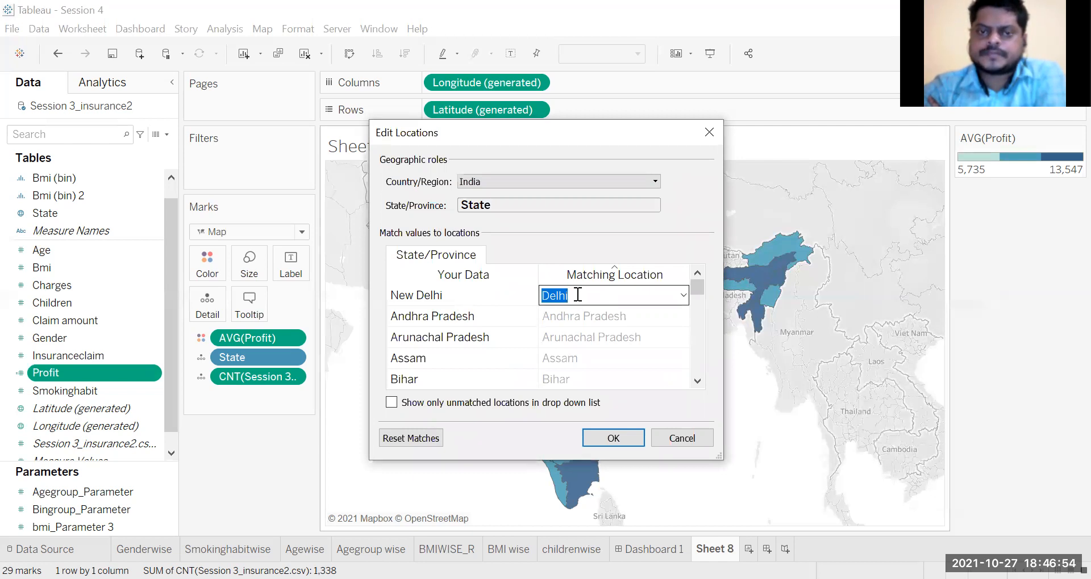
{"action": "left_click", "coordinate": [695, 446]}
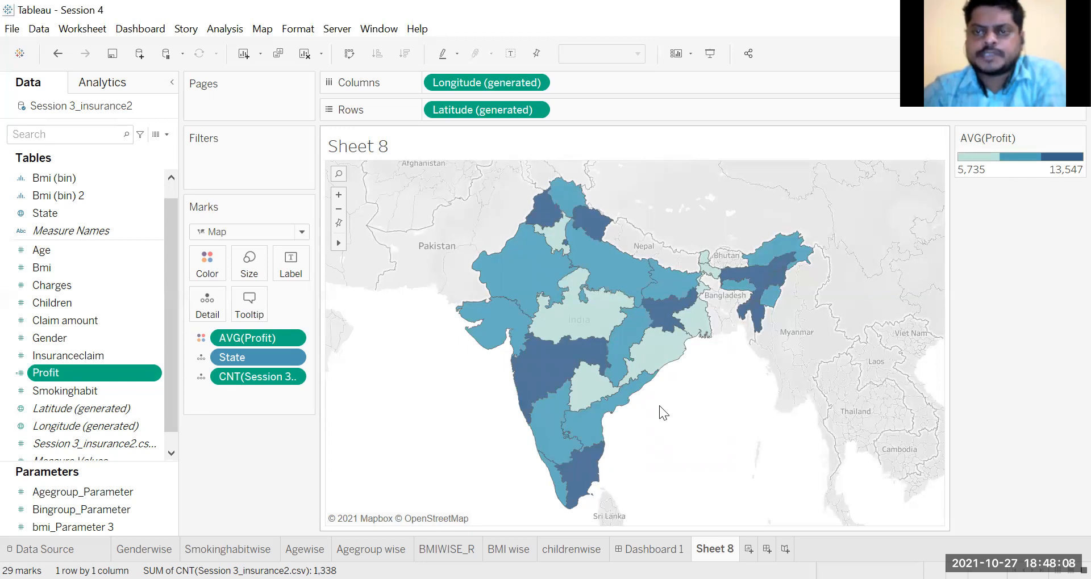
Step: Rename the map worksheet Sheet 8 as statewise
{"action": "mouse_move", "coordinate": [597, 451]}
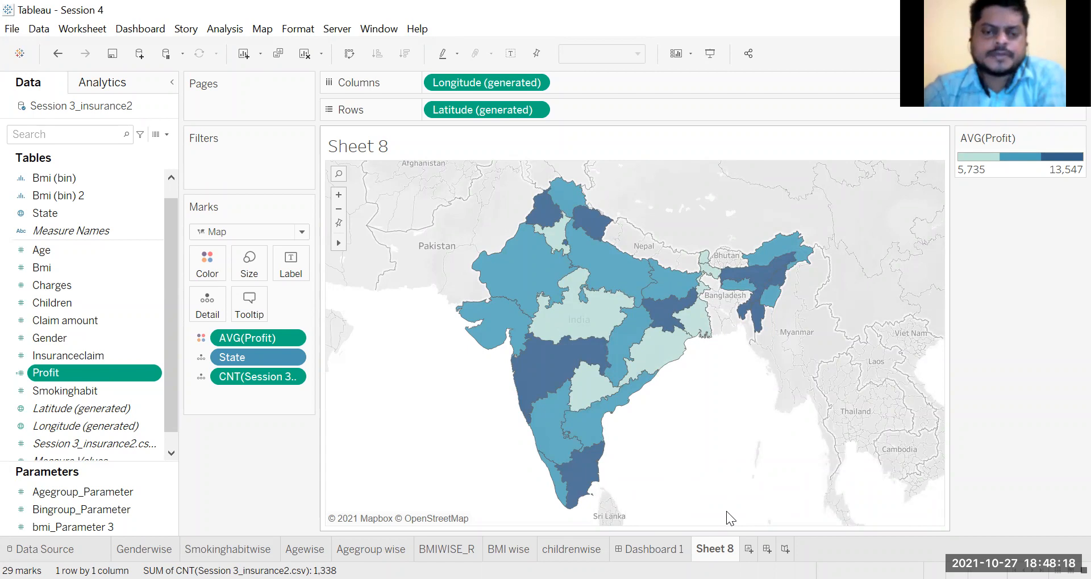
{"action": "double_click", "coordinate": [720, 550]}
{"action": "type", "text": "statewise"}
{"action": "left_click", "coordinate": [467, 439]}
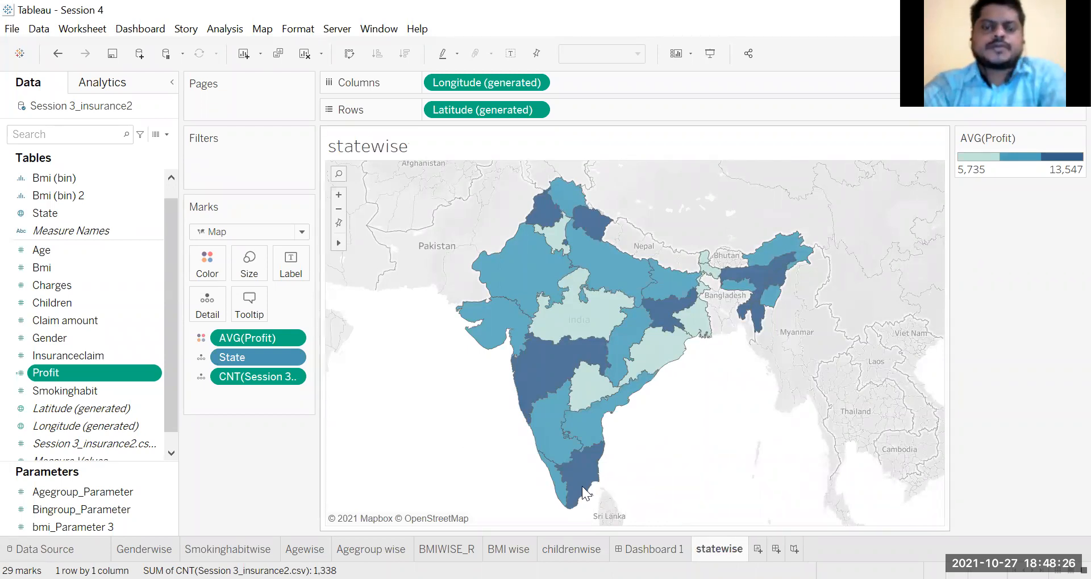
Step: Duplicate the statewise worksheet
{"action": "right_click", "coordinate": [718, 548]}
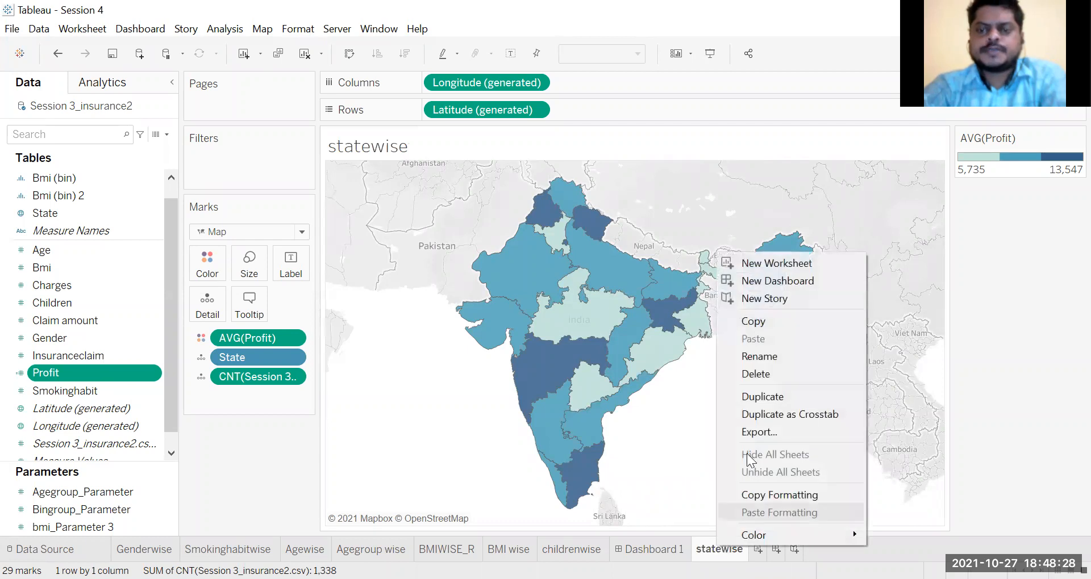
{"action": "left_click", "coordinate": [779, 324]}
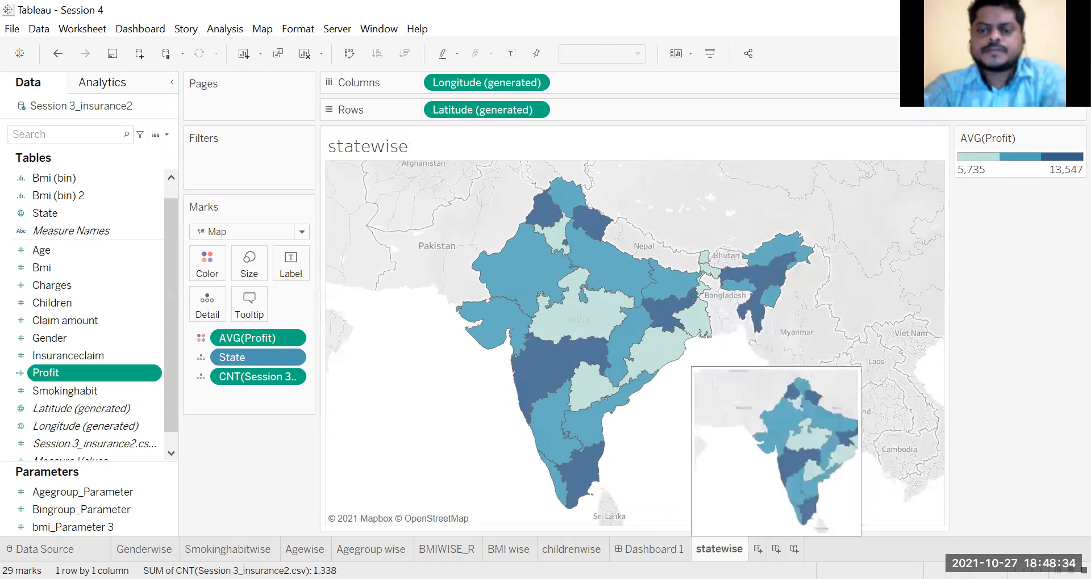
{"action": "right_click", "coordinate": [729, 549]}
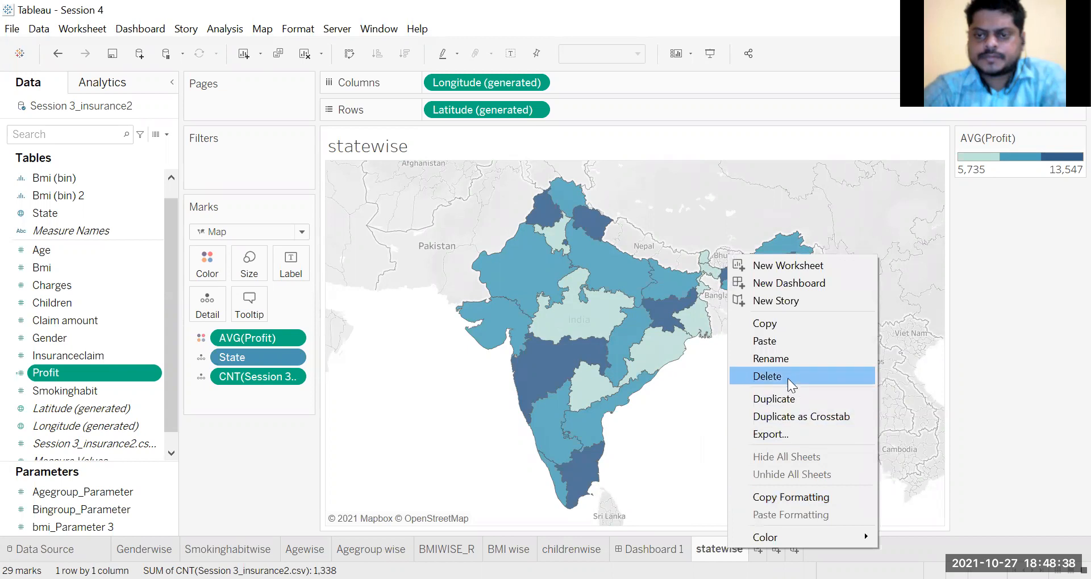
{"action": "left_click", "coordinate": [791, 401]}
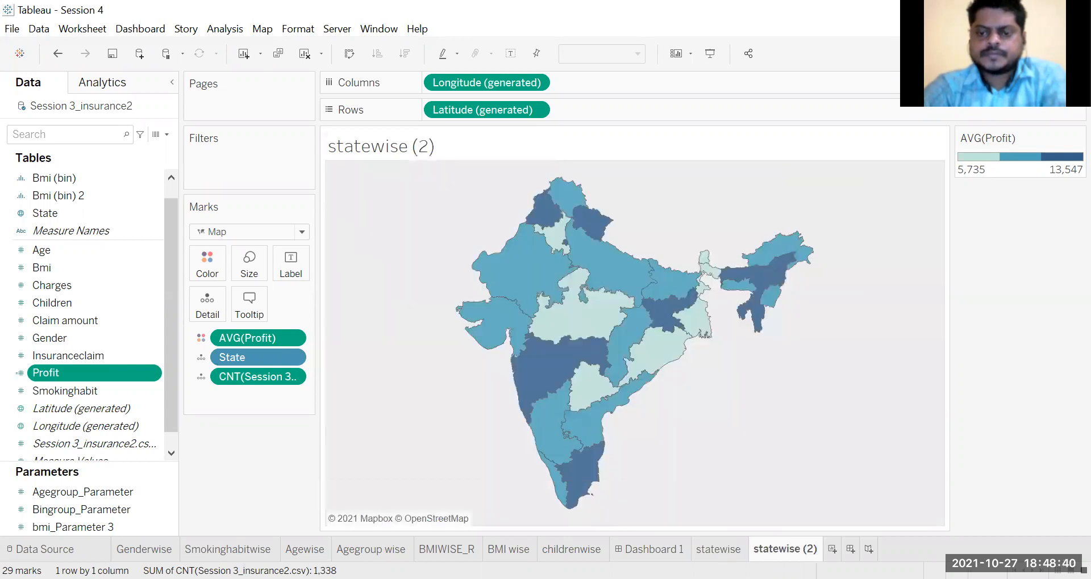
Step: Rename the duplicated map worksheet as regionwise
{"action": "double_click", "coordinate": [765, 550]}
{"action": "type", "text": "reg"}
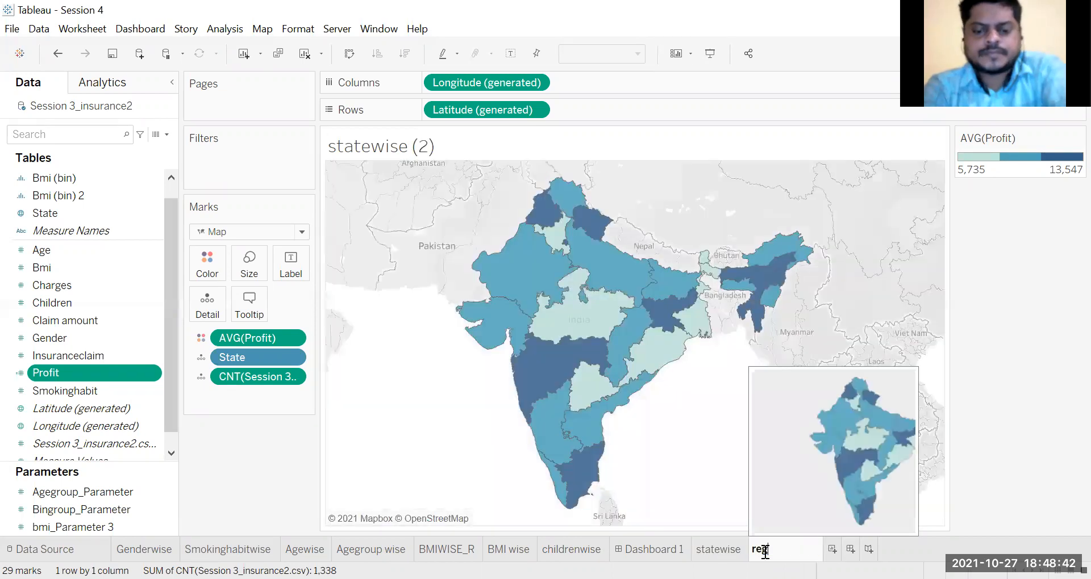
{"action": "type", "text": "ionwise"}
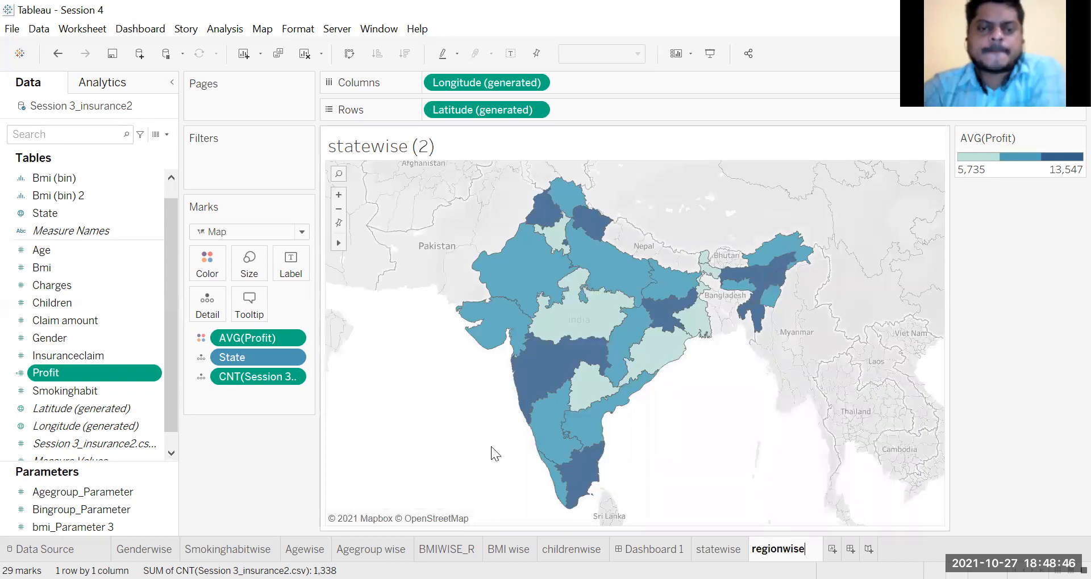
{"action": "key", "text": "Return"}
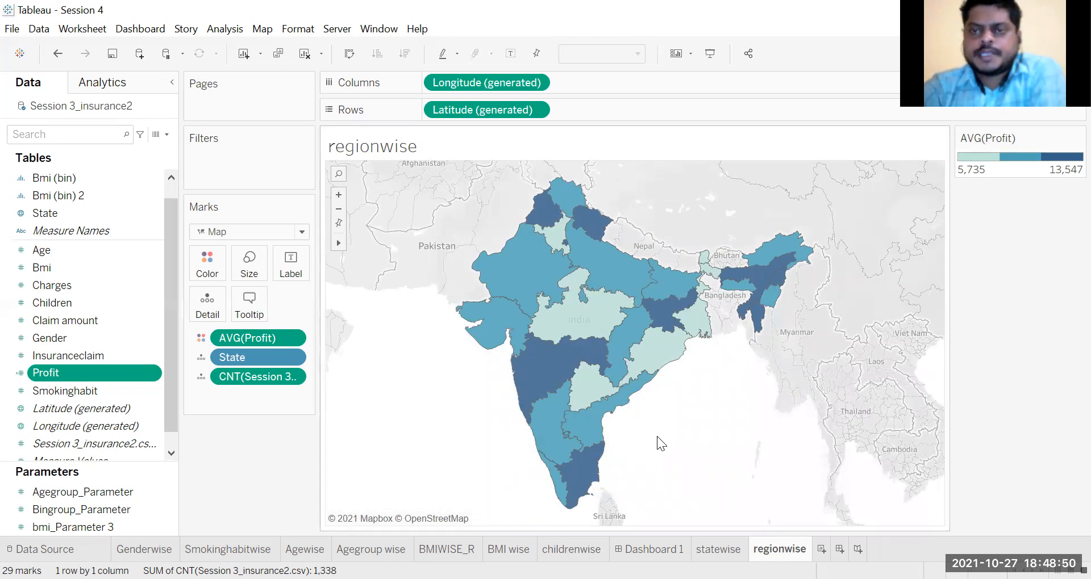
Step: Start creating a group from the State field and look through its full list of states
{"action": "left_click", "coordinate": [42, 215]}
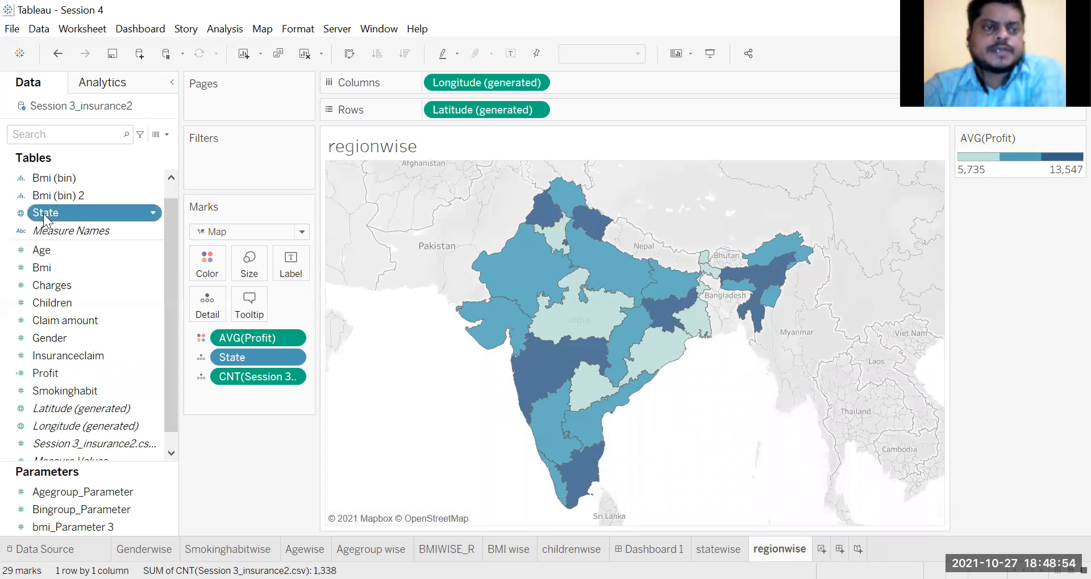
{"action": "right_click", "coordinate": [43, 213]}
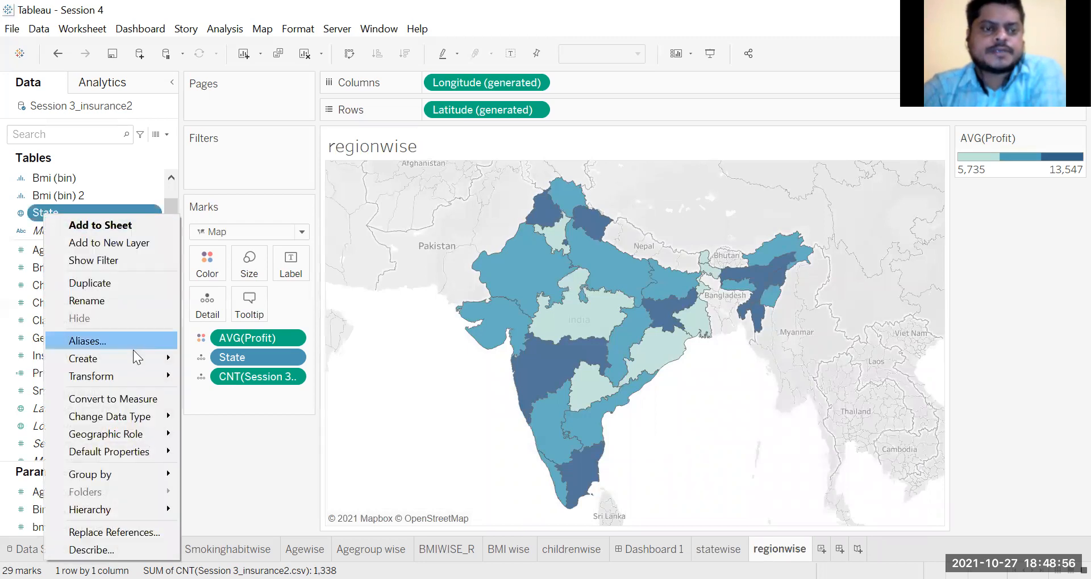
{"action": "mouse_move", "coordinate": [137, 358]}
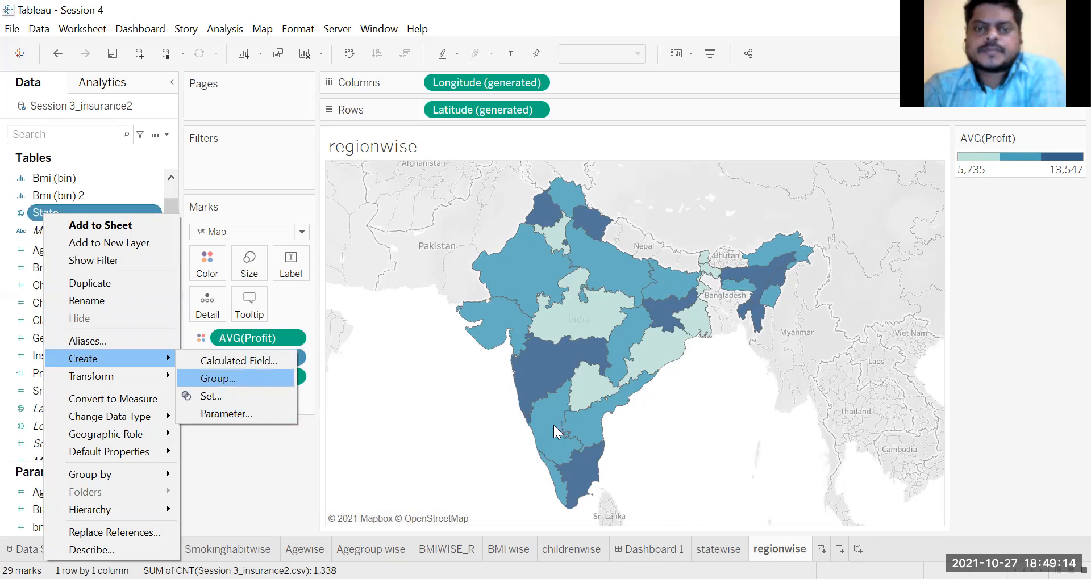
{"action": "left_click", "coordinate": [251, 378]}
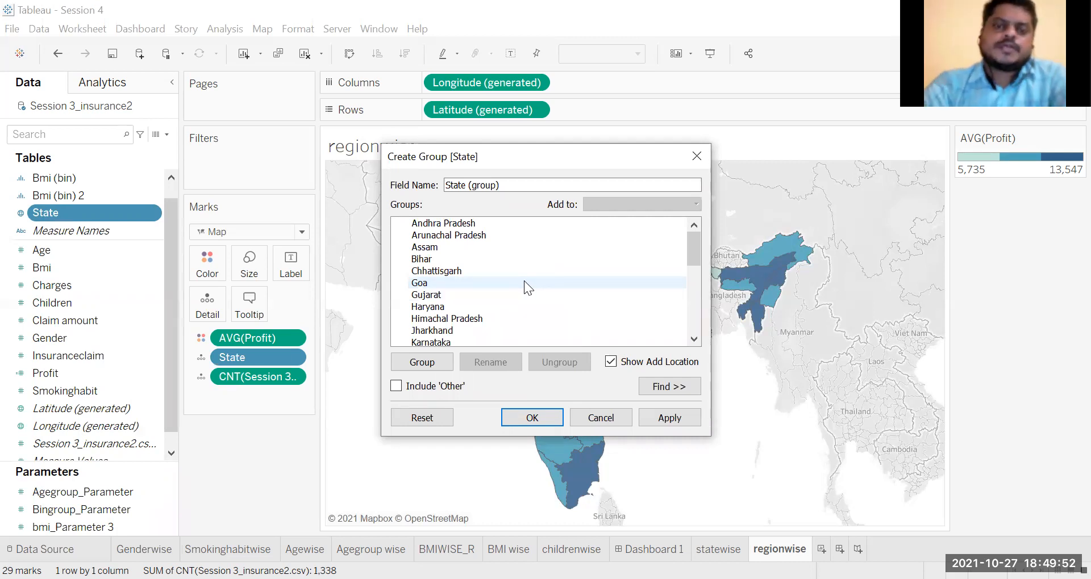
{"action": "left_click", "coordinate": [695, 292]}
{"action": "left_click", "coordinate": [695, 292]}
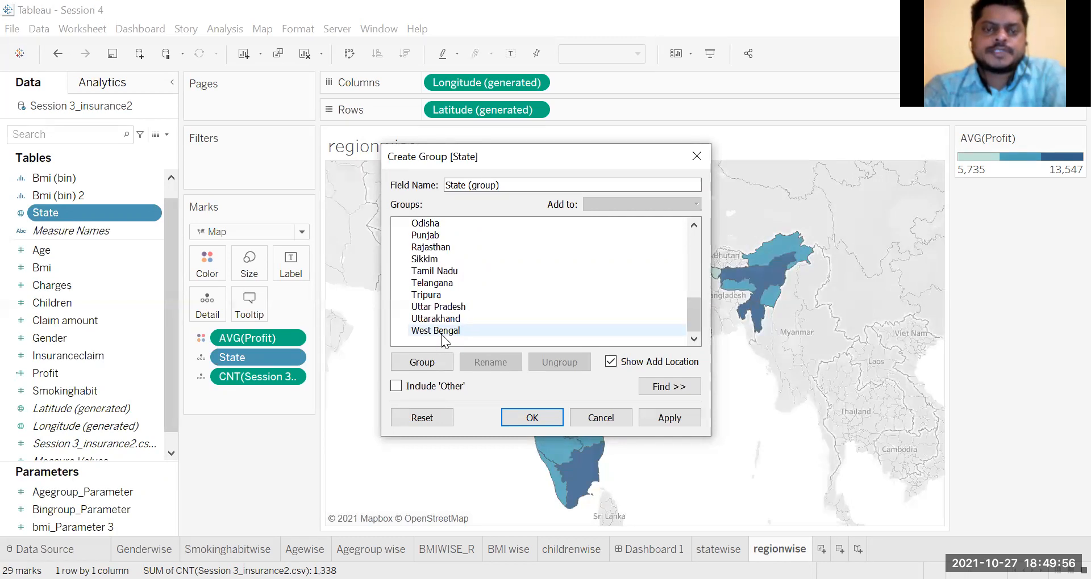
{"action": "left_click_drag", "start_coordinate": [692, 319], "coordinate": [681, 241]}
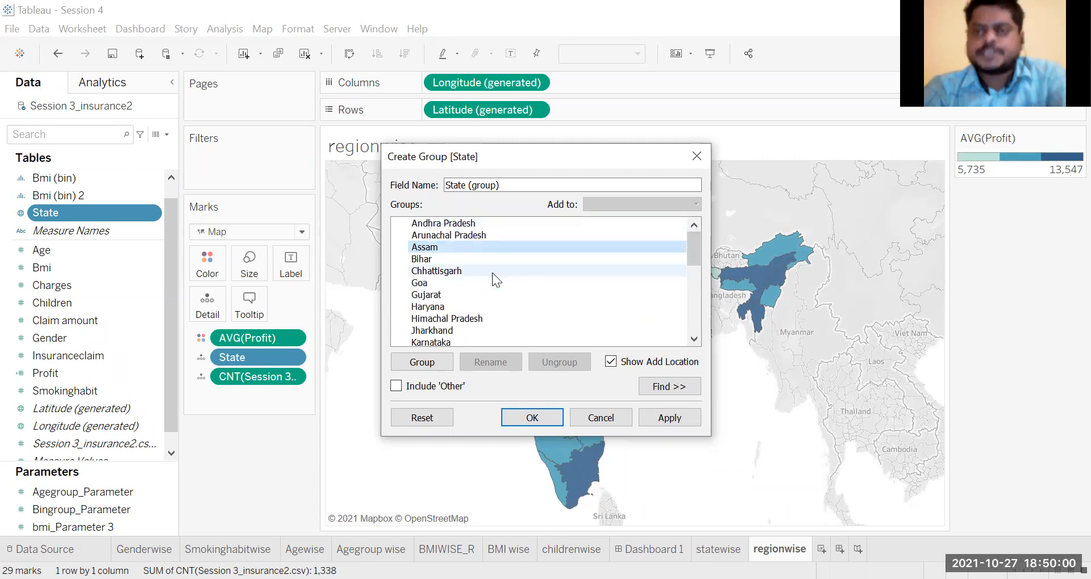
Step: Select Arunachal Pradesh, Assam, Bihar and Chhattisgarh together in the list of states
{"action": "left_click", "coordinate": [459, 235]}
{"action": "left_click", "coordinate": [456, 241], "text": "ctrl"}
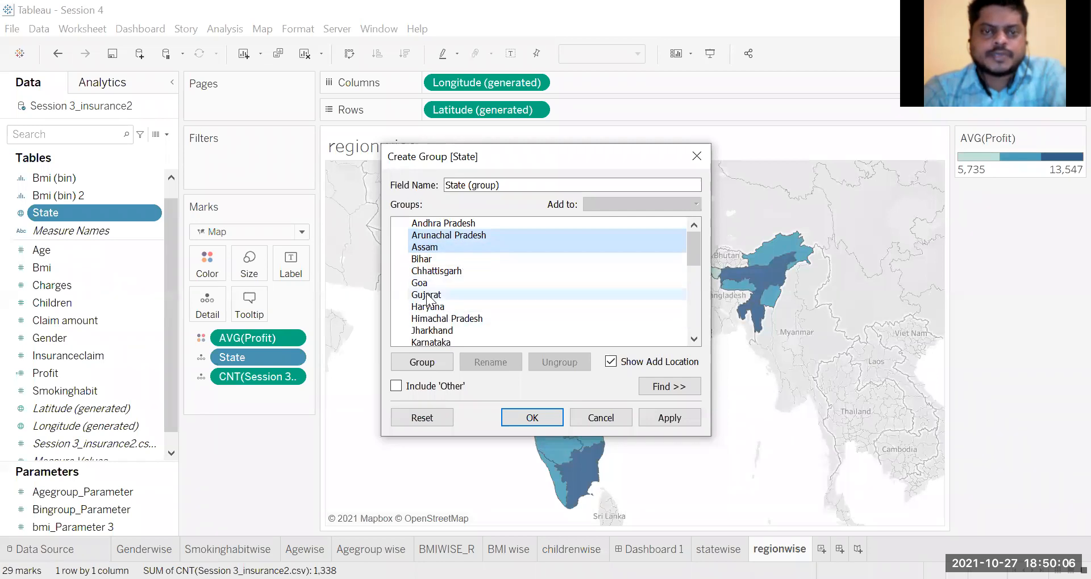
{"action": "left_click", "coordinate": [444, 260], "text": "ctrl"}
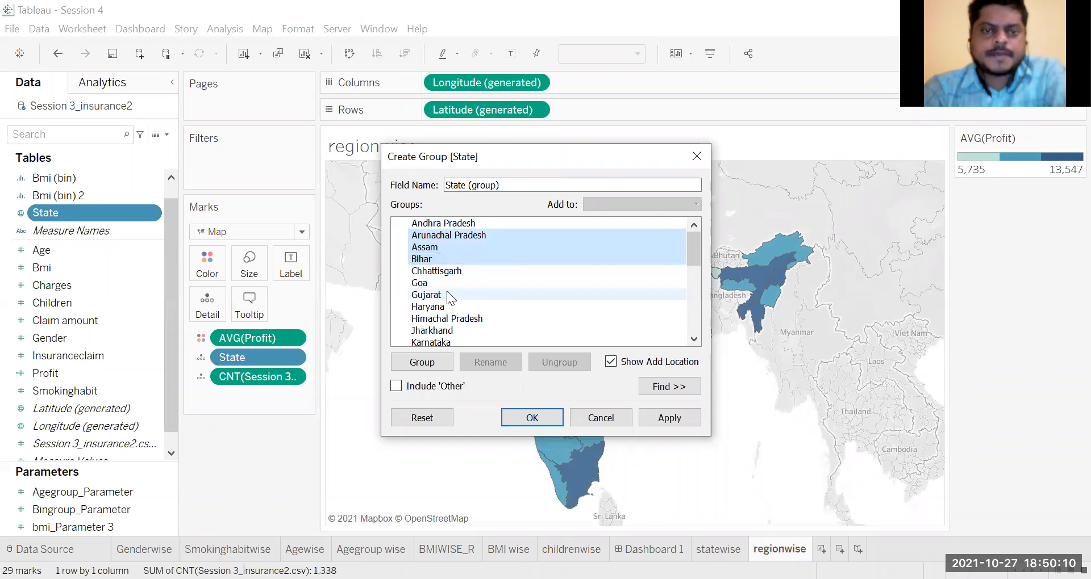
{"action": "left_click_drag", "start_coordinate": [690, 250], "coordinate": [689, 258]}
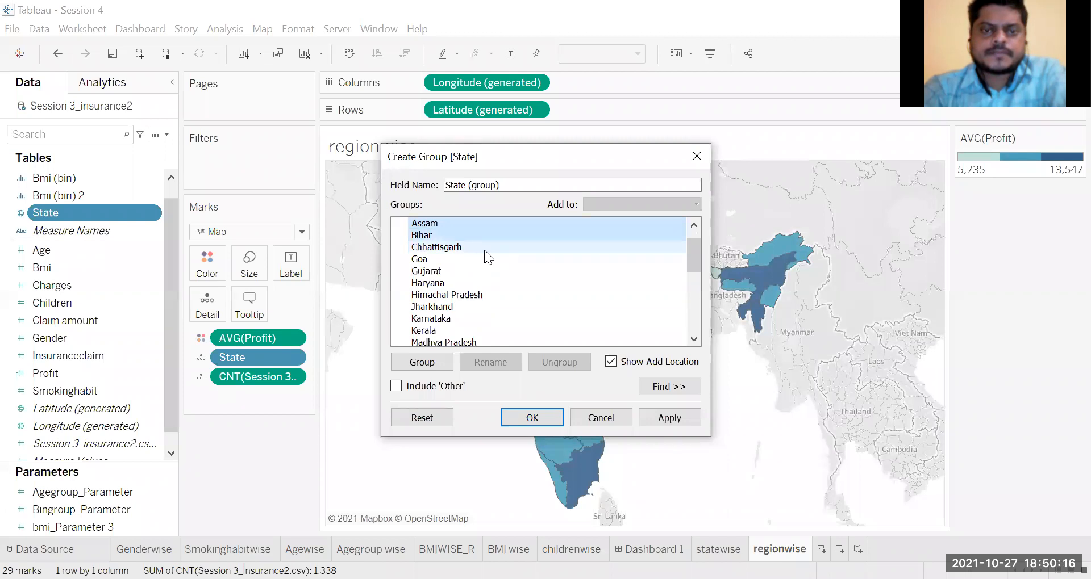
{"action": "left_click", "coordinate": [484, 250], "text": "ctrl"}
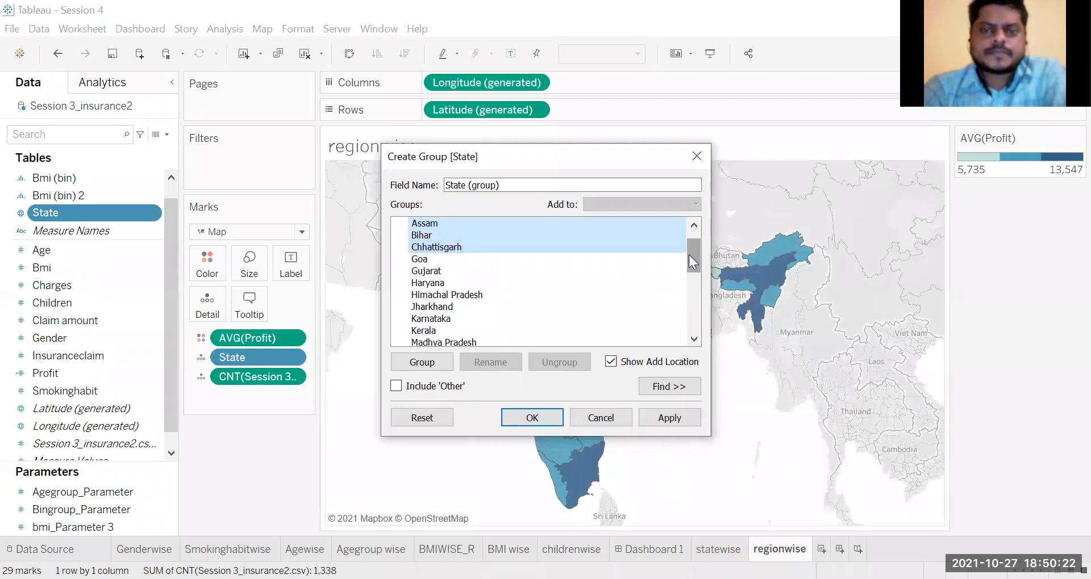
Step: Add Manipur, Meghalaya, Mizoram, Nagaland, Sikkim, Tripura and West Bengal to the state selection
{"action": "left_click_drag", "start_coordinate": [688, 254], "coordinate": [689, 274]}
{"action": "left_click_drag", "start_coordinate": [449, 295], "coordinate": [449, 307]}
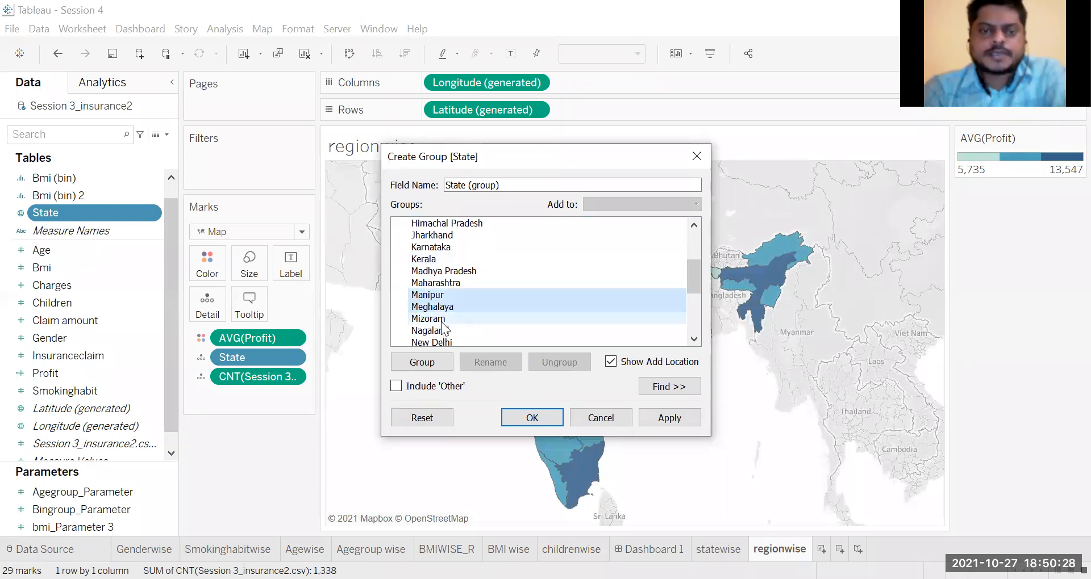
{"action": "left_click", "coordinate": [442, 318], "text": "ctrl"}
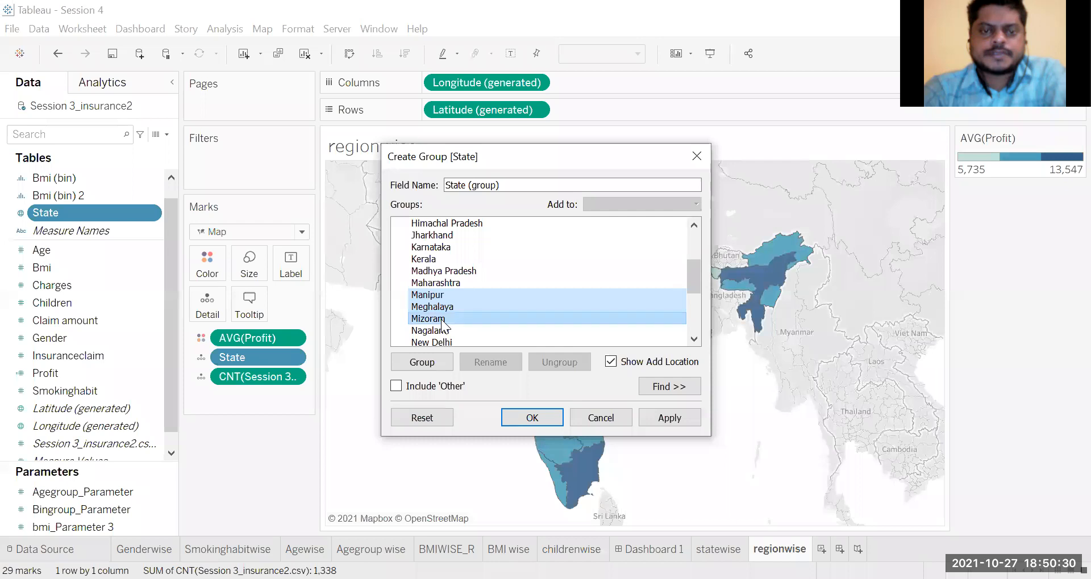
{"action": "left_click", "coordinate": [455, 330], "text": "ctrl"}
{"action": "left_click_drag", "start_coordinate": [696, 279], "coordinate": [695, 296]}
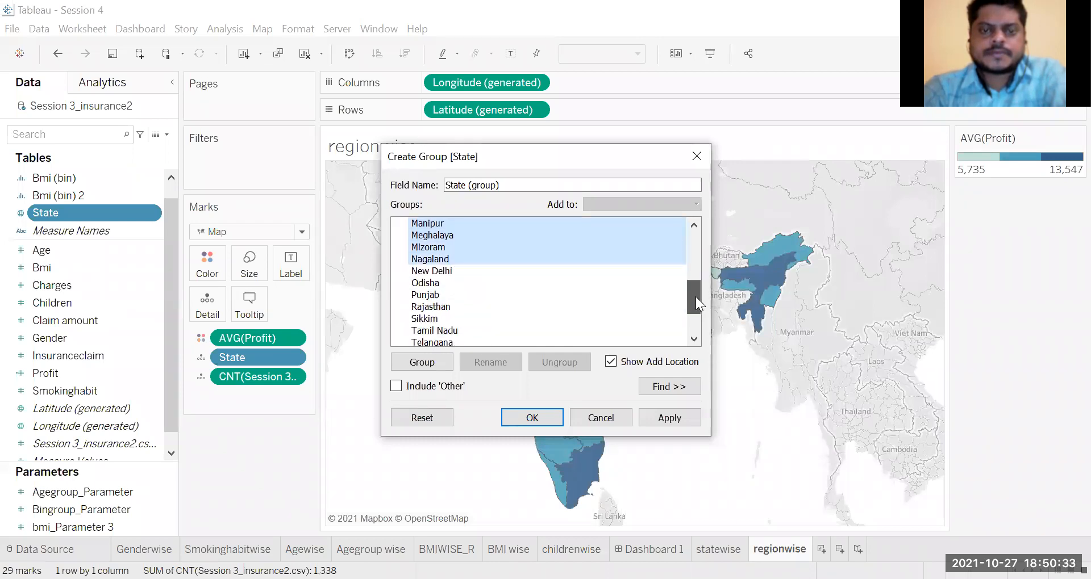
{"action": "left_click", "coordinate": [455, 315], "text": "ctrl"}
{"action": "left_click_drag", "start_coordinate": [697, 304], "coordinate": [692, 319]}
{"action": "left_click", "coordinate": [449, 295], "text": "ctrl"}
{"action": "left_click", "coordinate": [459, 329], "text": "ctrl"}
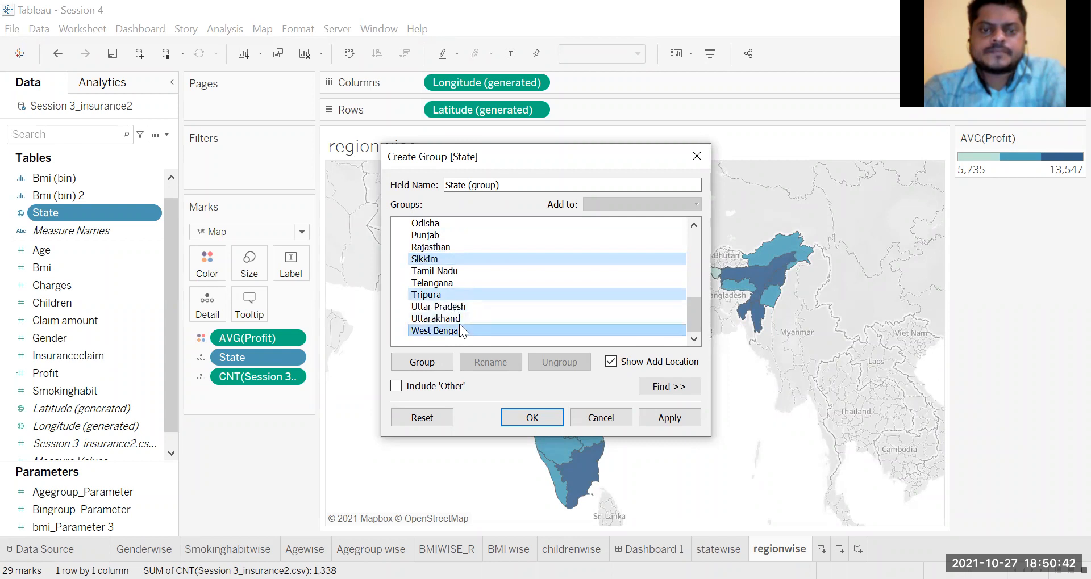
{"action": "left_click_drag", "start_coordinate": [694, 320], "coordinate": [691, 235]}
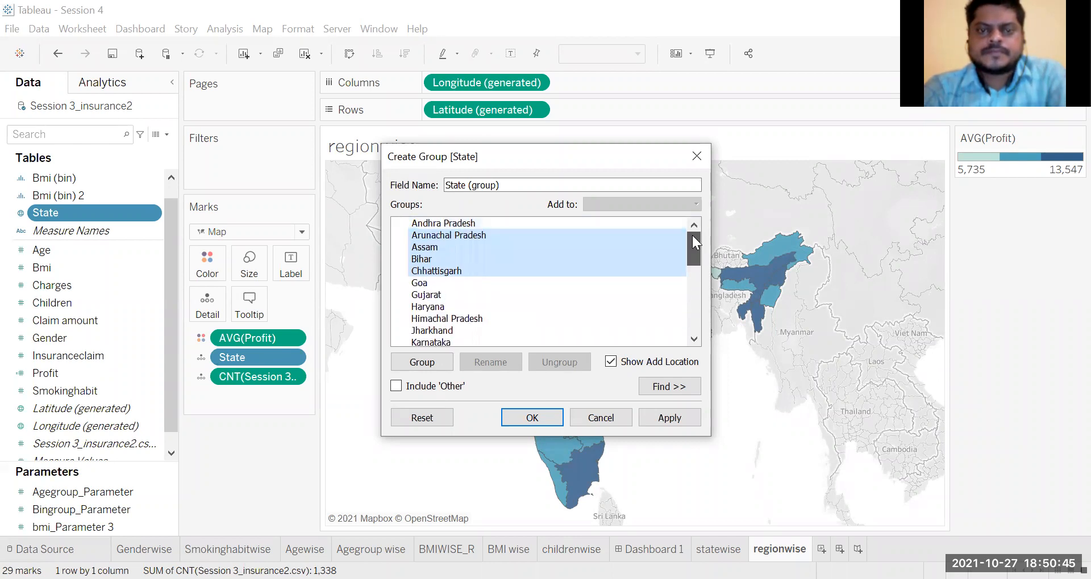
Step: Group the selected states under the name Eastern and collapse the group
{"action": "right_click", "coordinate": [476, 234]}
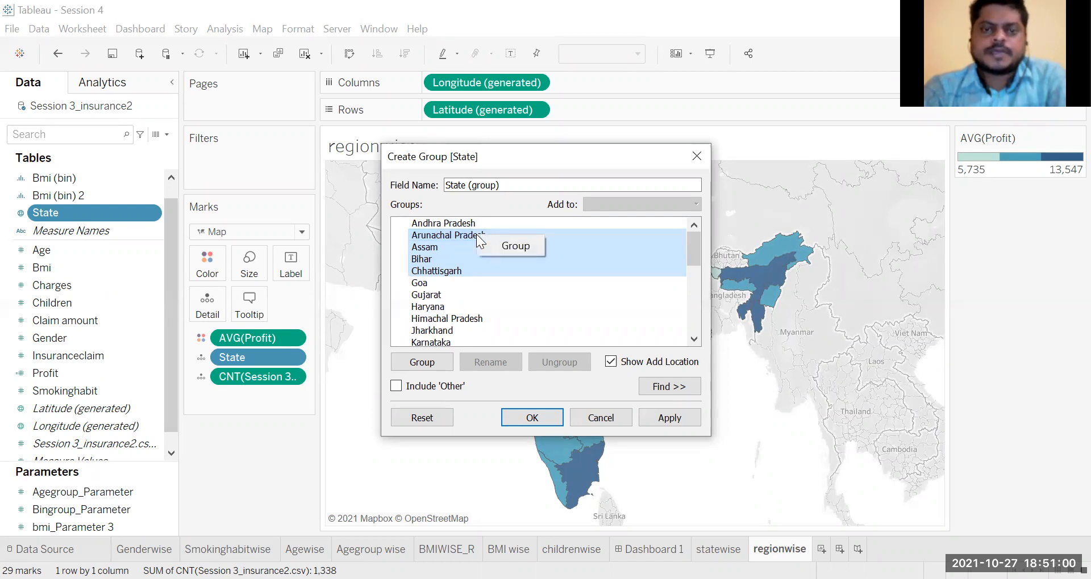
{"action": "left_click", "coordinate": [506, 248]}
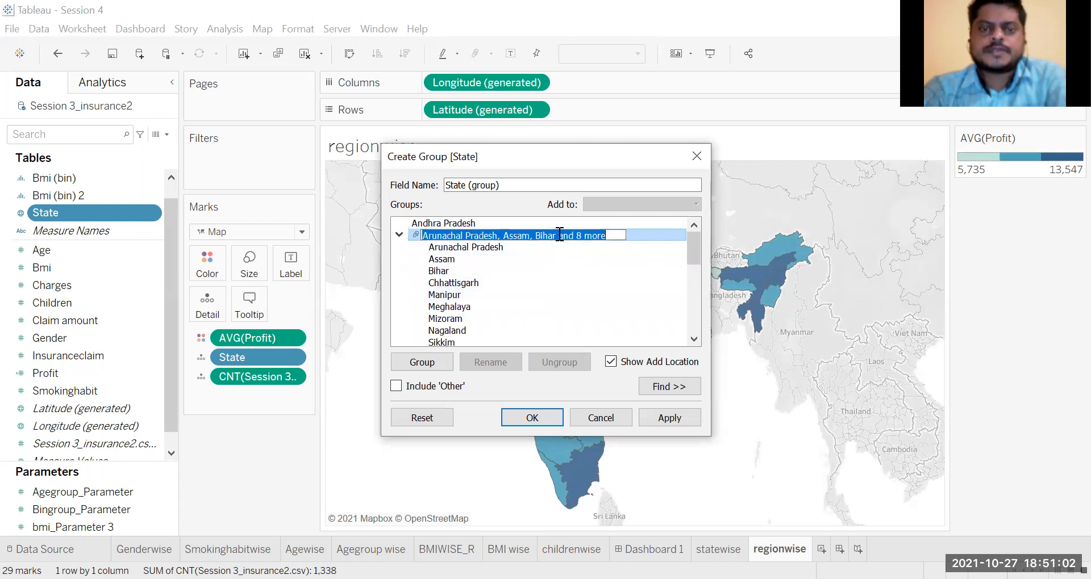
{"action": "type", "text": "E"}
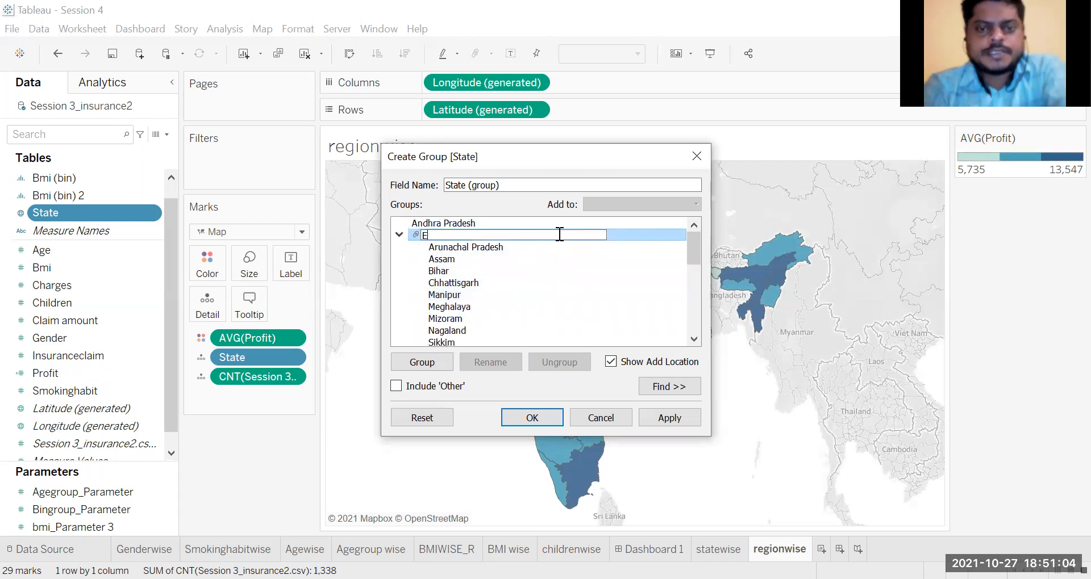
{"action": "type", "text": "astern"}
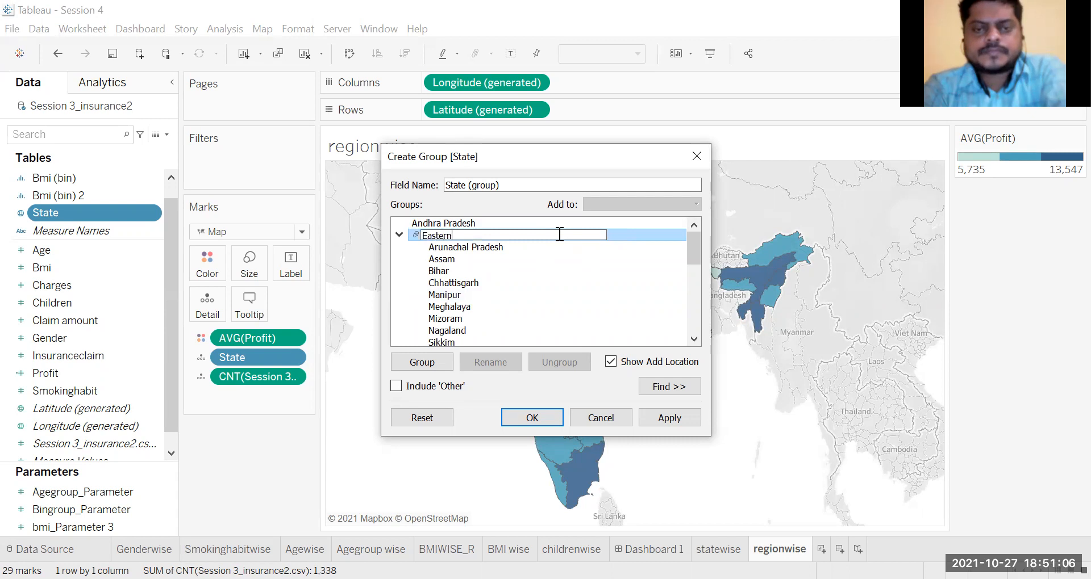
{"action": "key", "text": "Return"}
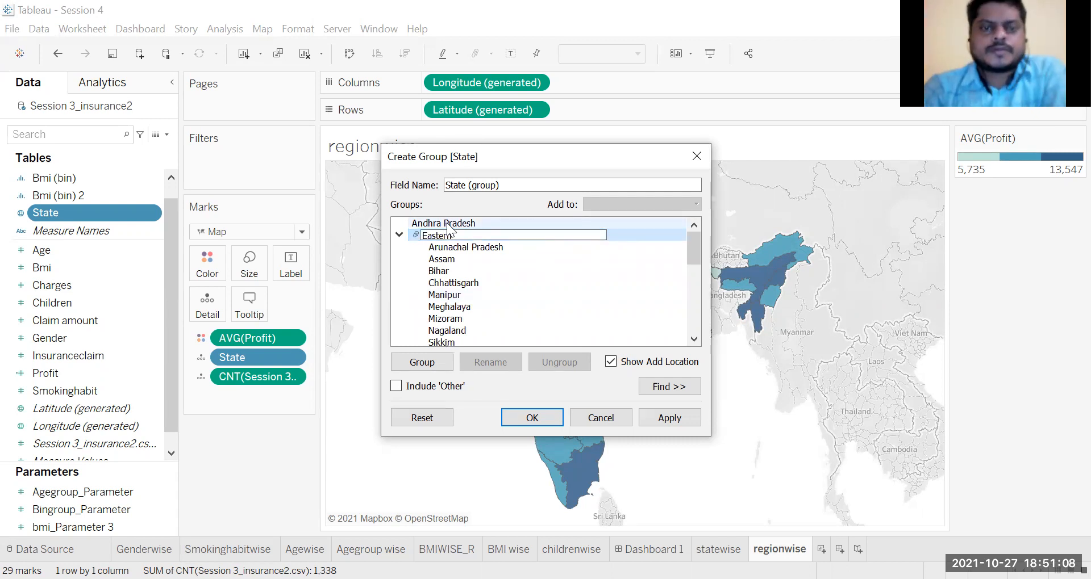
{"action": "left_click", "coordinate": [398, 234]}
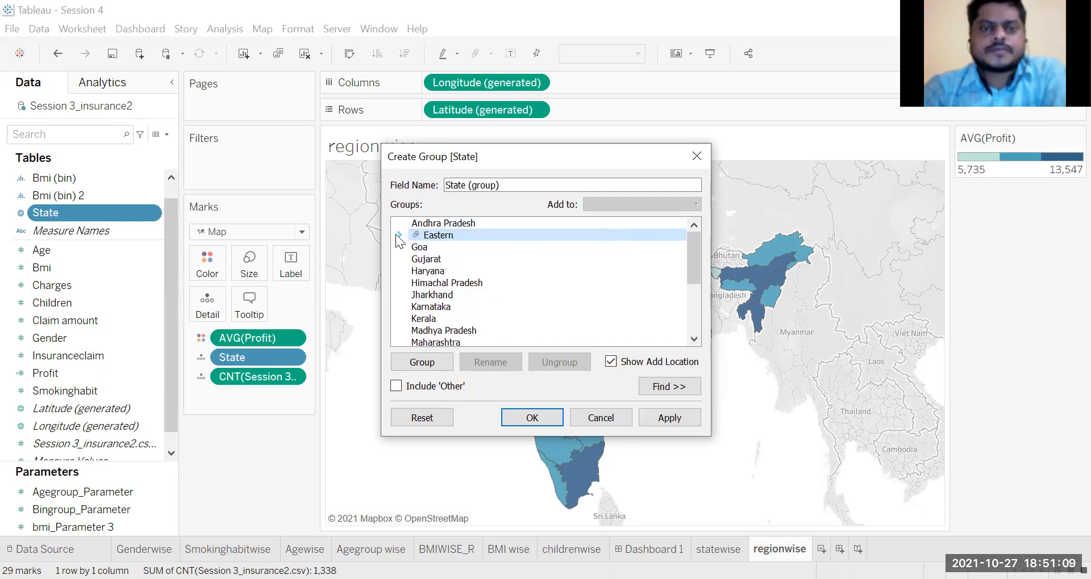
Step: Group Goa, Gujarat, Maharashtra and Rajasthan under the name Western and collapse the group
{"action": "left_click", "coordinate": [435, 247]}
{"action": "left_click", "coordinate": [438, 260], "text": "ctrl"}
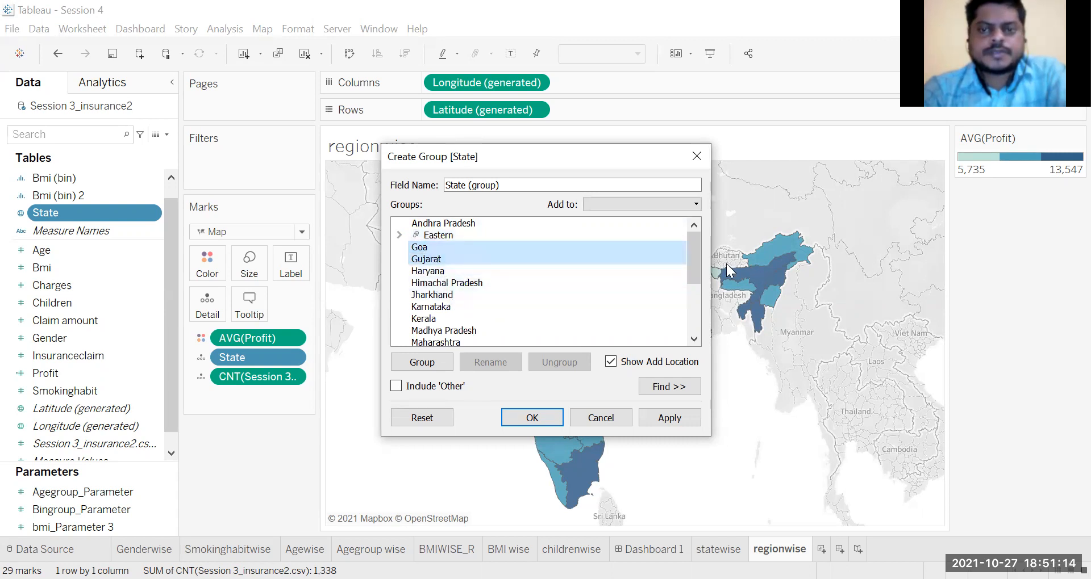
{"action": "left_click_drag", "start_coordinate": [699, 265], "coordinate": [698, 276]}
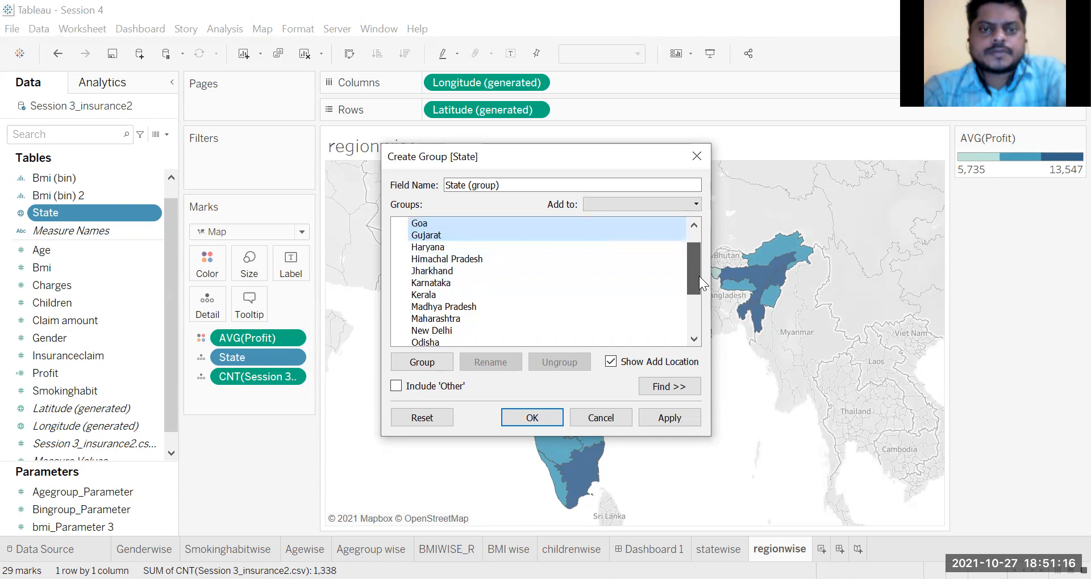
{"action": "left_click", "coordinate": [460, 318], "text": "ctrl"}
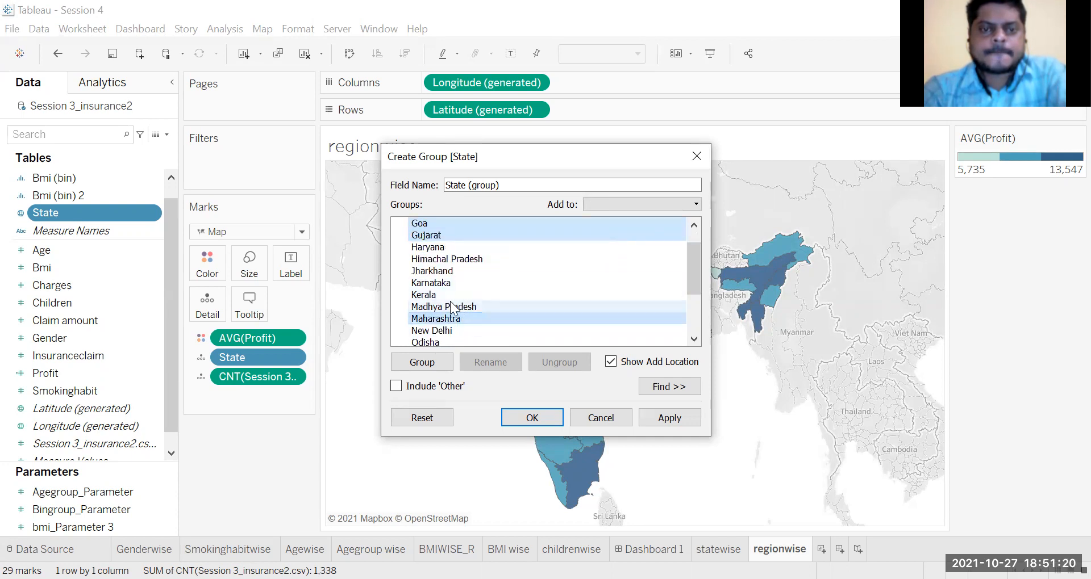
{"action": "left_click_drag", "start_coordinate": [694, 284], "coordinate": [689, 309]}
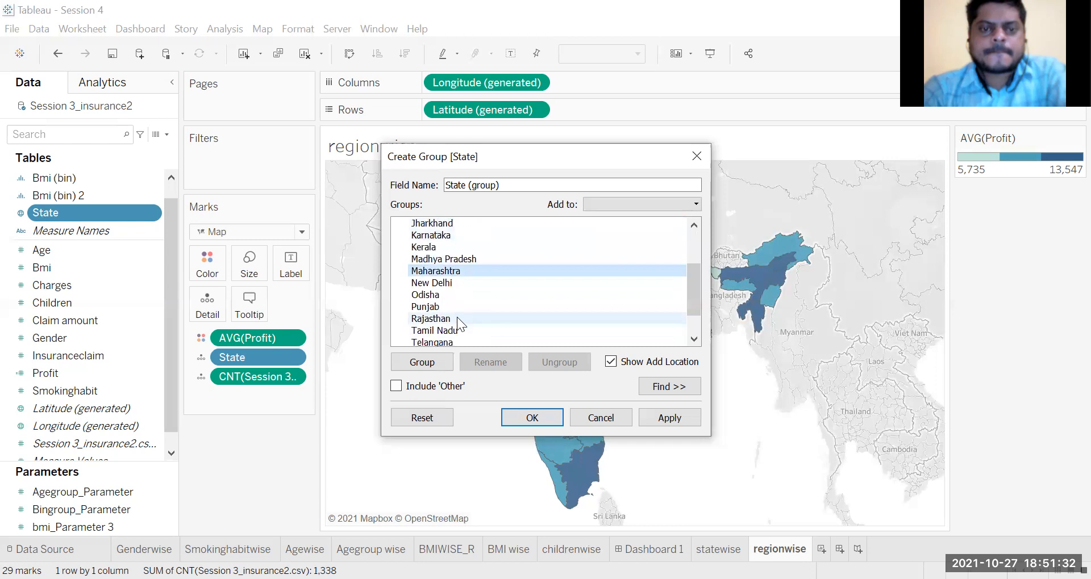
{"action": "left_click", "coordinate": [458, 318], "text": "ctrl"}
{"action": "left_click_drag", "start_coordinate": [687, 304], "coordinate": [661, 265]}
{"action": "left_click", "coordinate": [502, 248], "text": "ctrl"}
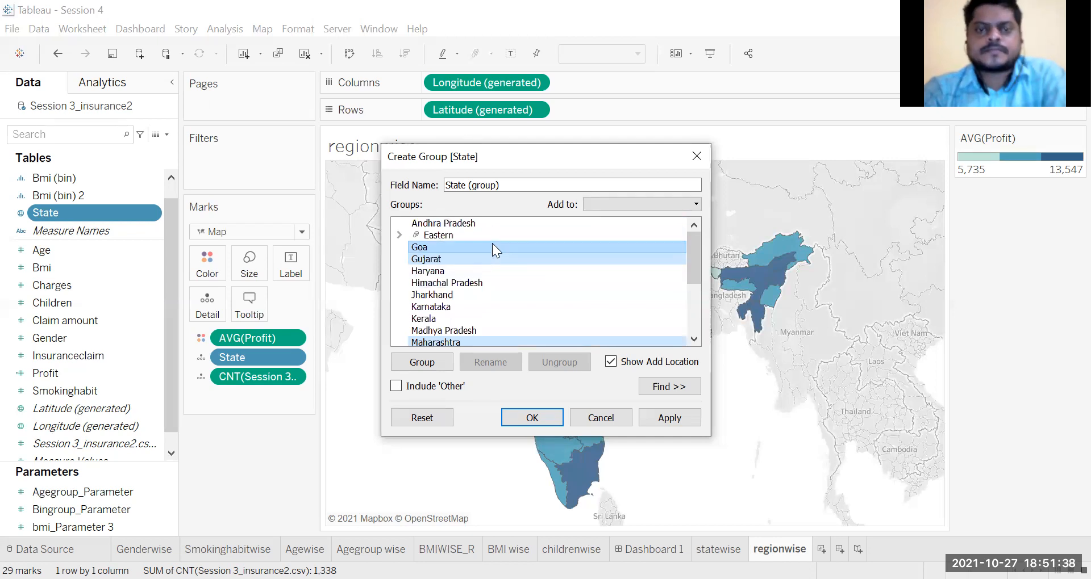
{"action": "right_click", "coordinate": [492, 243]}
{"action": "left_click", "coordinate": [535, 272]}
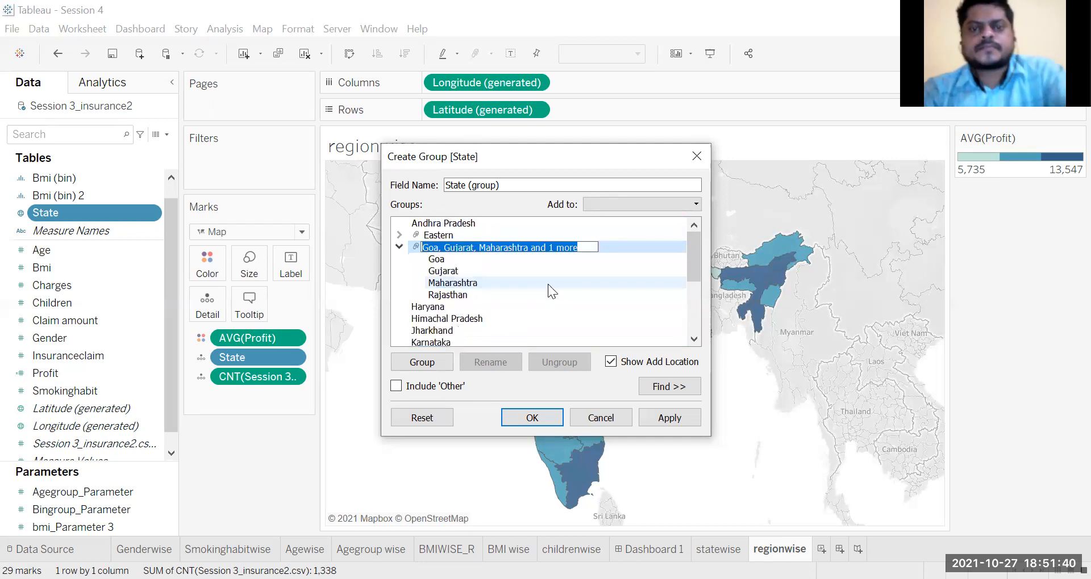
{"action": "type", "text": "Western"}
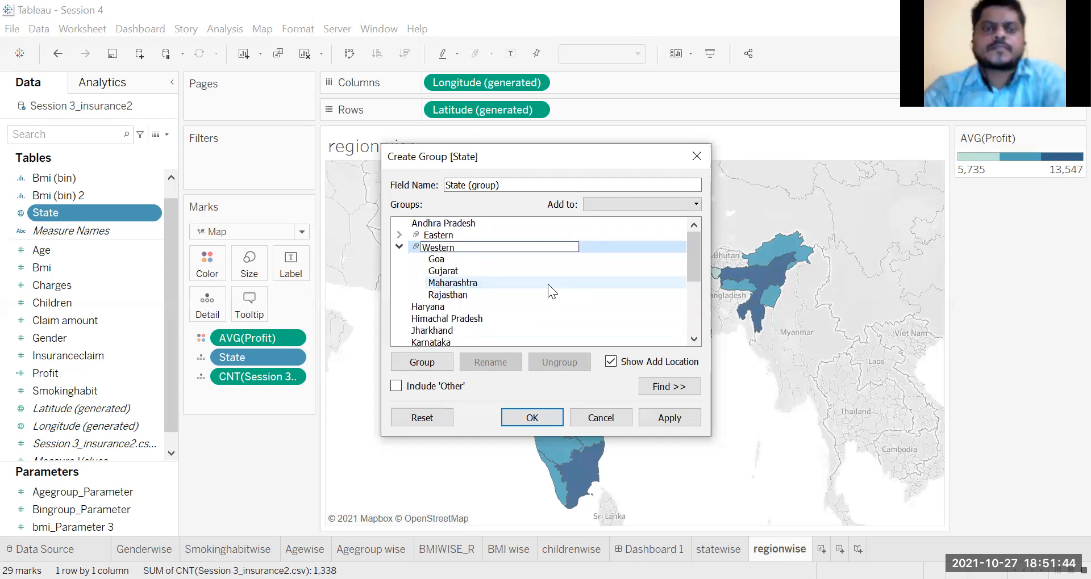
{"action": "left_click", "coordinate": [399, 247]}
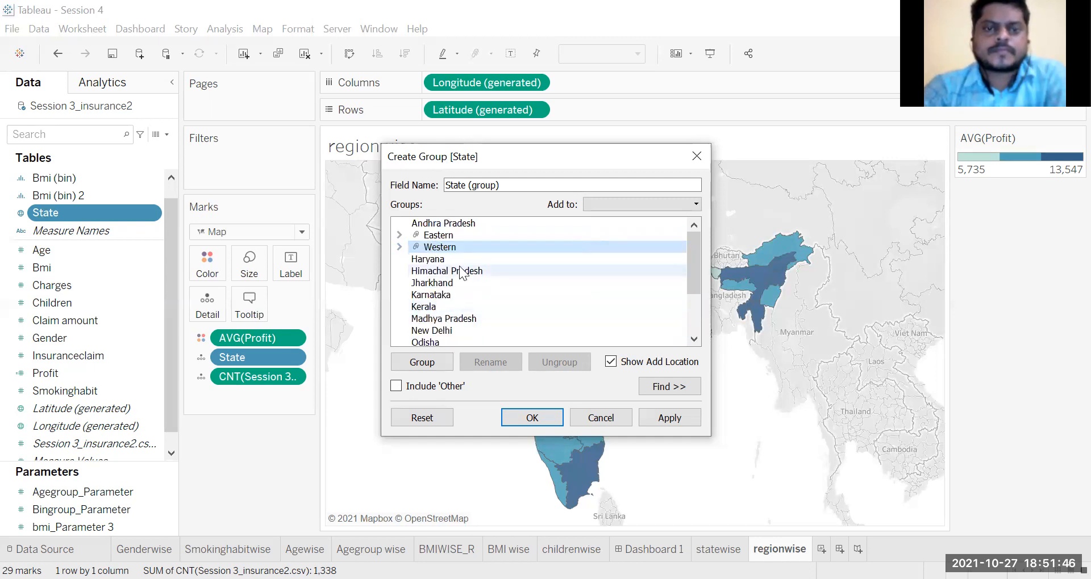
Step: Group Haryana, Himachal Pradesh, New Delhi, Punjab, Uttar Pradesh and Uttarakhand under the name Northern and collapse the group
{"action": "left_click", "coordinate": [440, 259]}
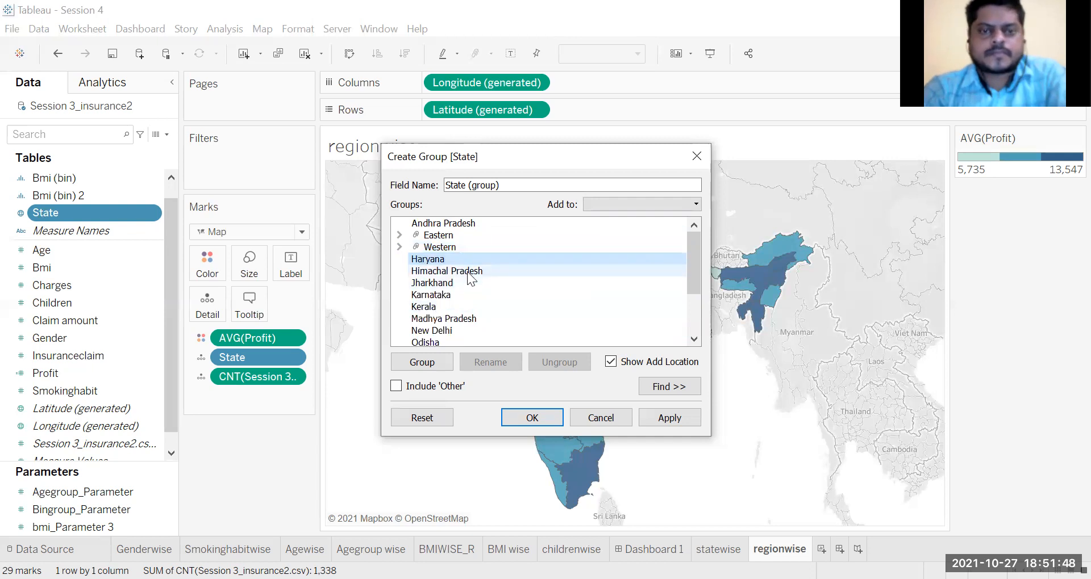
{"action": "left_click", "coordinate": [465, 272], "text": "ctrl"}
{"action": "left_click", "coordinate": [461, 330], "text": "ctrl"}
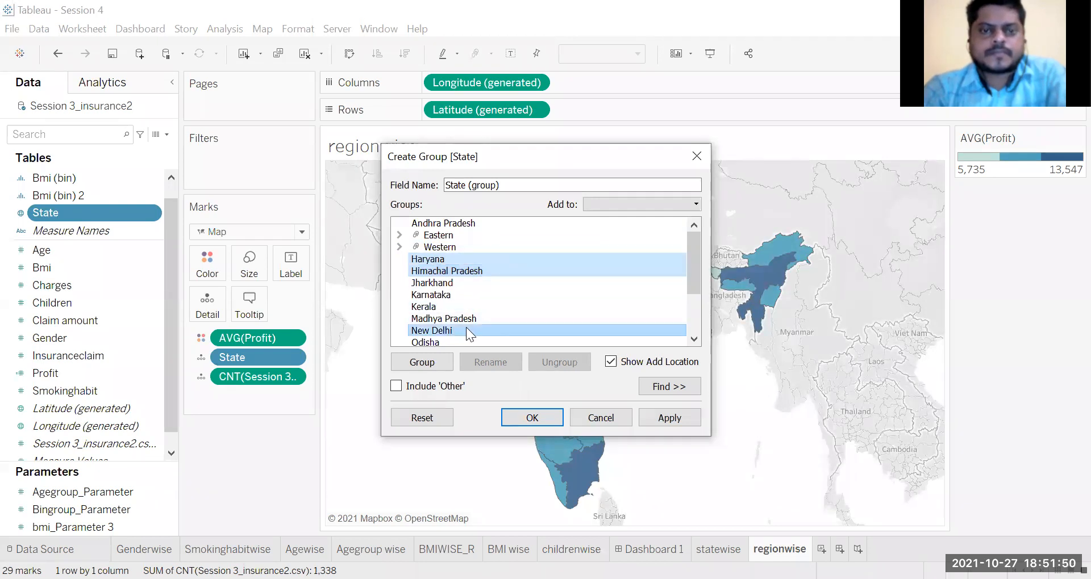
{"action": "left_click_drag", "start_coordinate": [694, 284], "coordinate": [687, 323]}
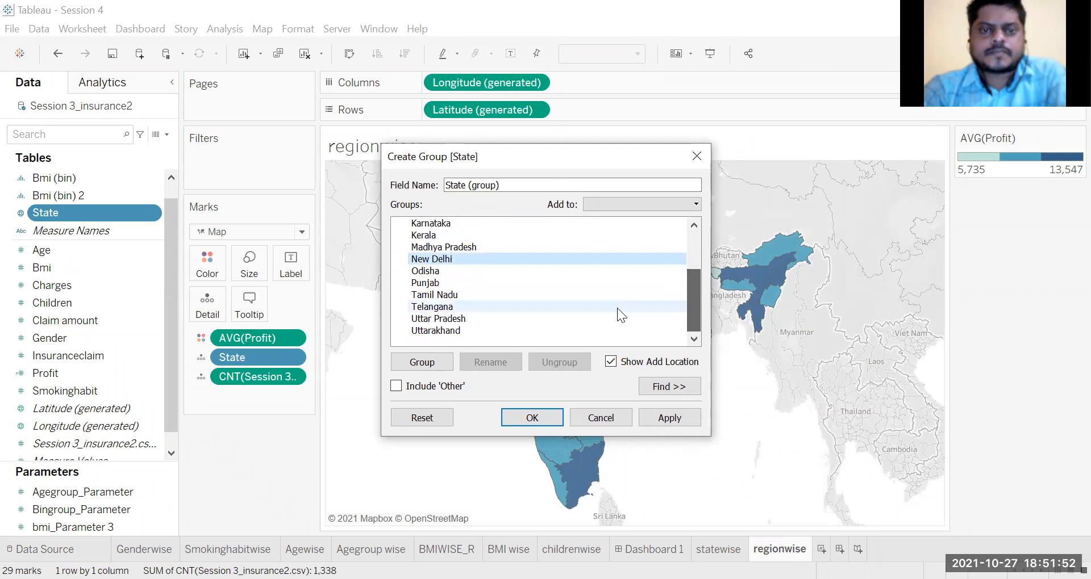
{"action": "left_click", "coordinate": [455, 284], "text": "ctrl"}
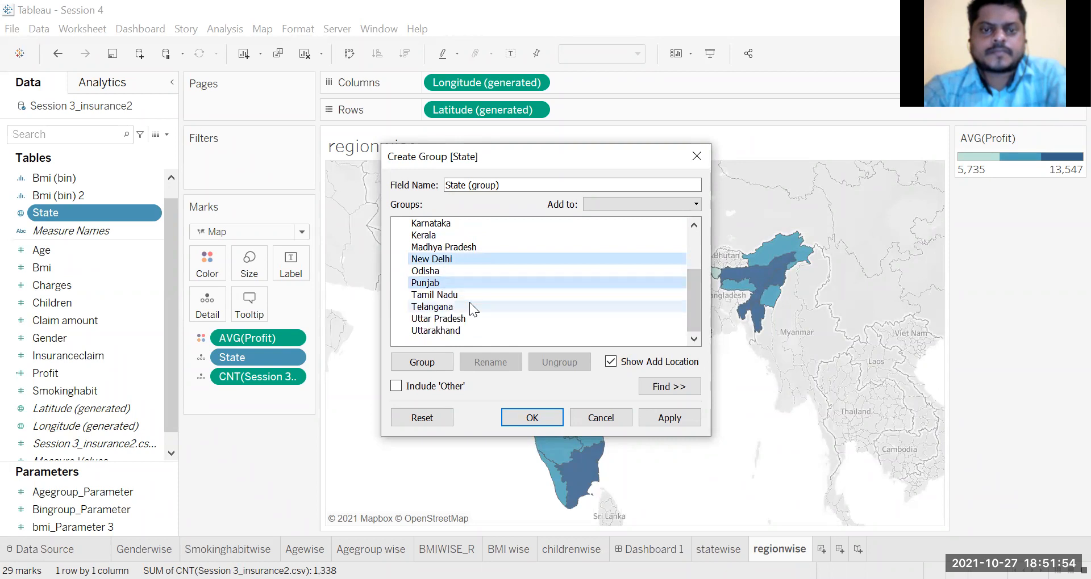
{"action": "left_click", "coordinate": [470, 319], "text": "ctrl"}
{"action": "left_click", "coordinate": [467, 330], "text": "ctrl"}
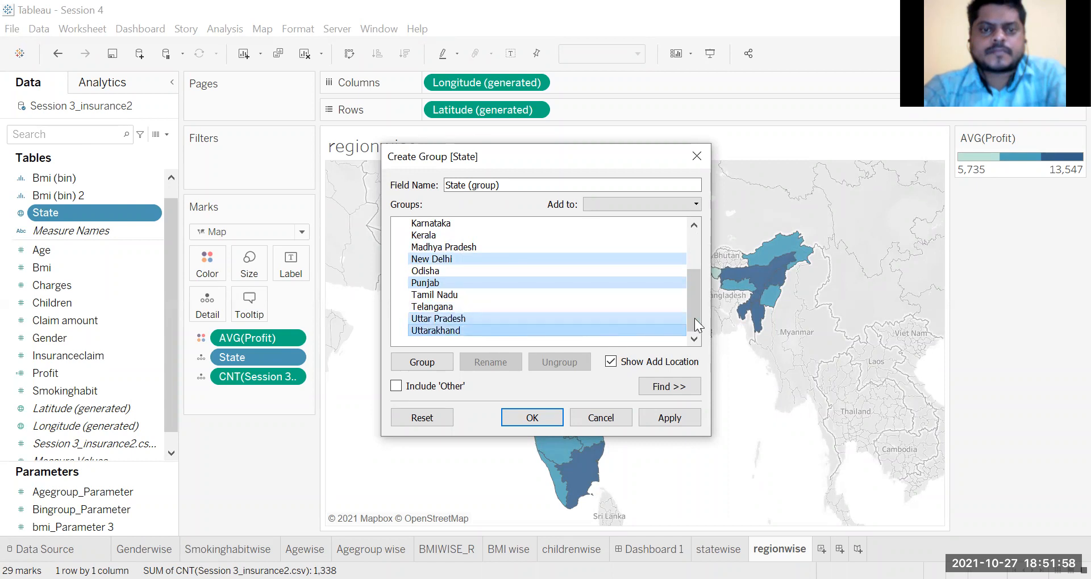
{"action": "left_click_drag", "start_coordinate": [693, 307], "coordinate": [697, 267]}
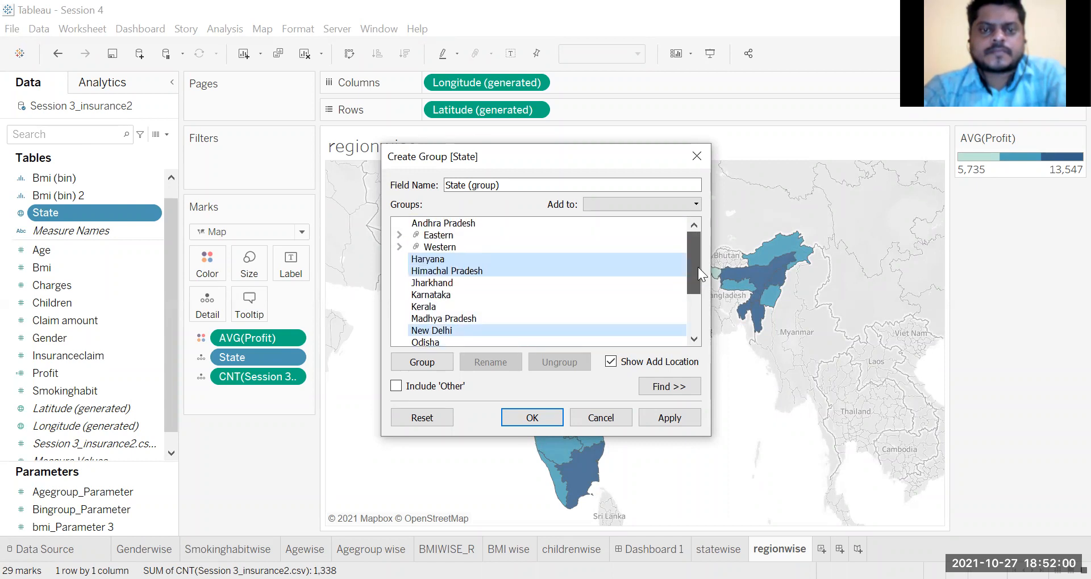
{"action": "right_click", "coordinate": [510, 257]}
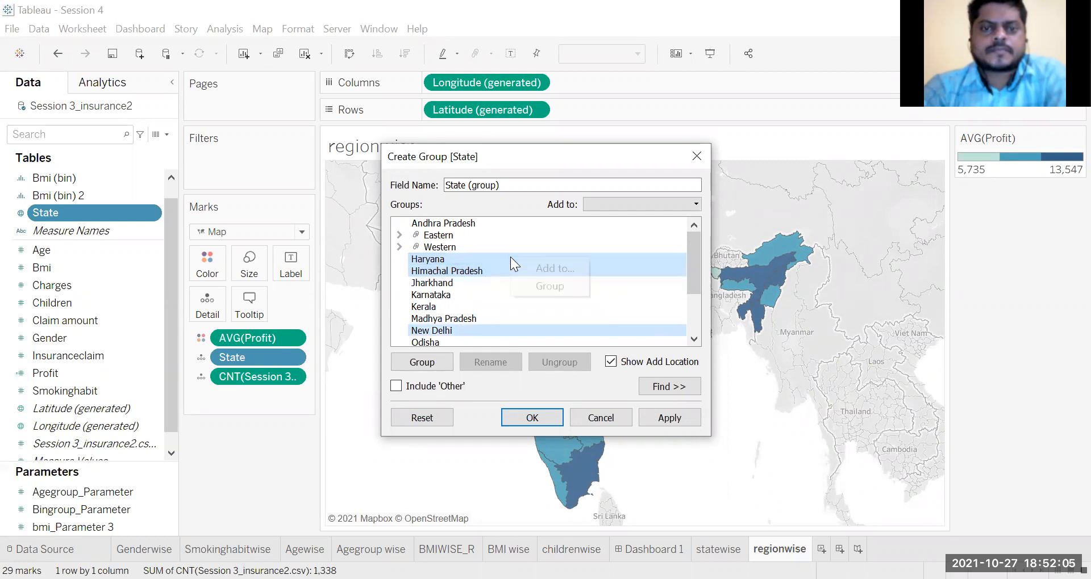
{"action": "left_click", "coordinate": [550, 286]}
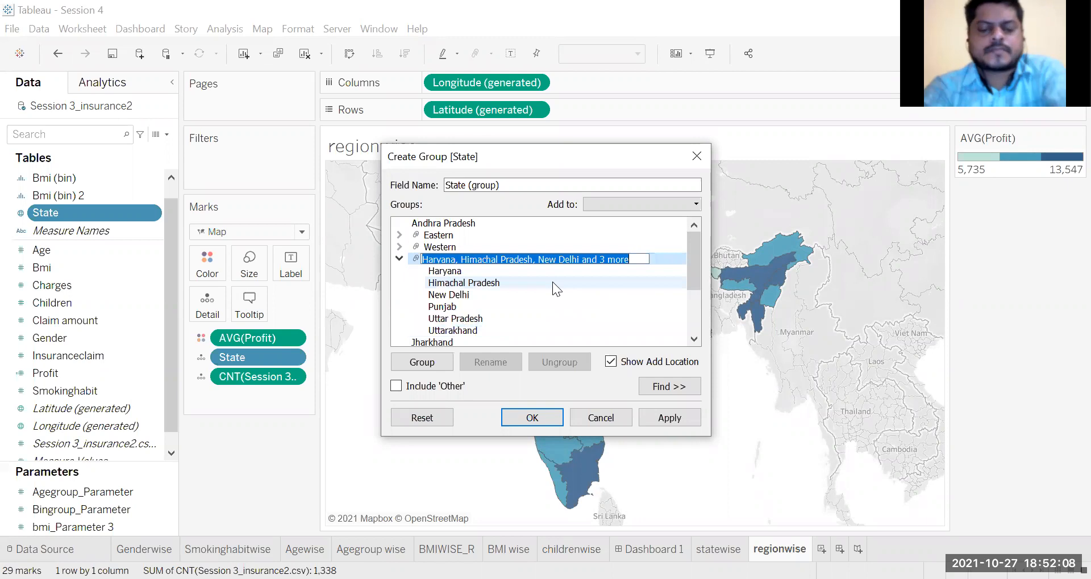
{"action": "type", "text": "Northern"}
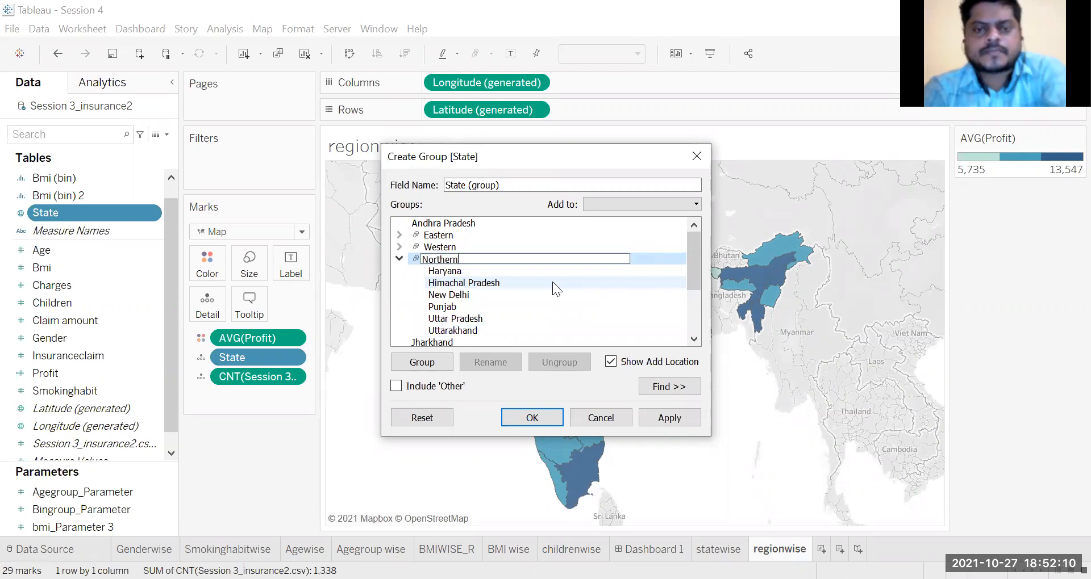
{"action": "key", "text": "Return"}
{"action": "left_click", "coordinate": [398, 258]}
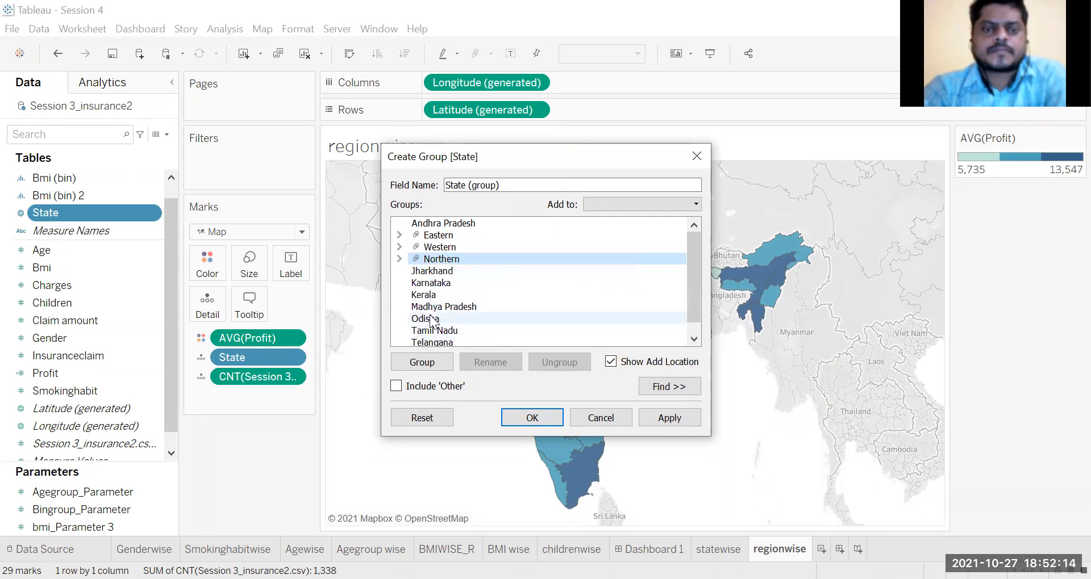
{"action": "left_click", "coordinate": [399, 235]}
{"action": "left_click", "coordinate": [437, 236]}
{"action": "right_click", "coordinate": [439, 236]}
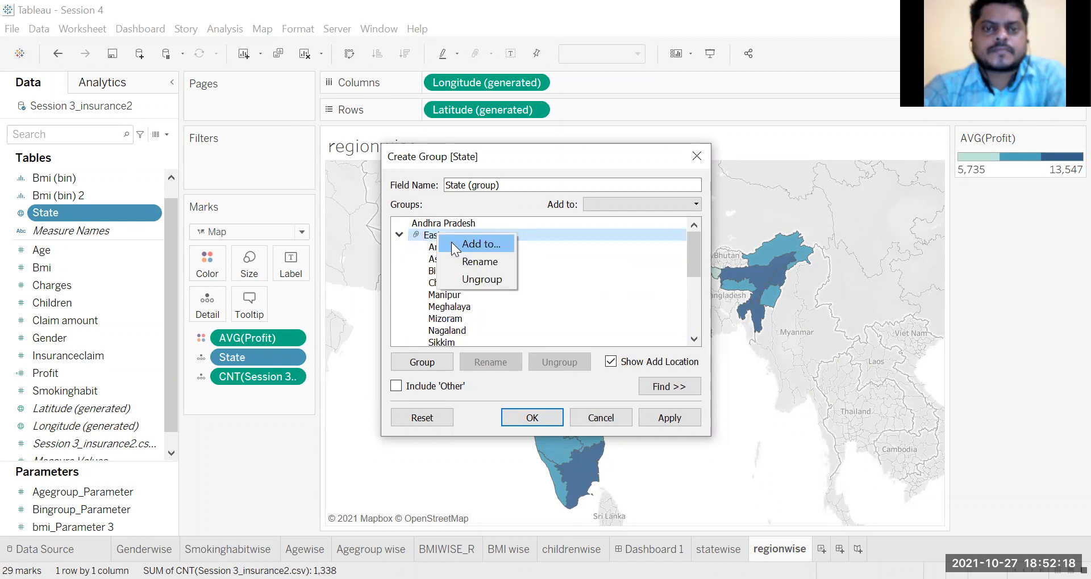
{"action": "left_click", "coordinate": [400, 276]}
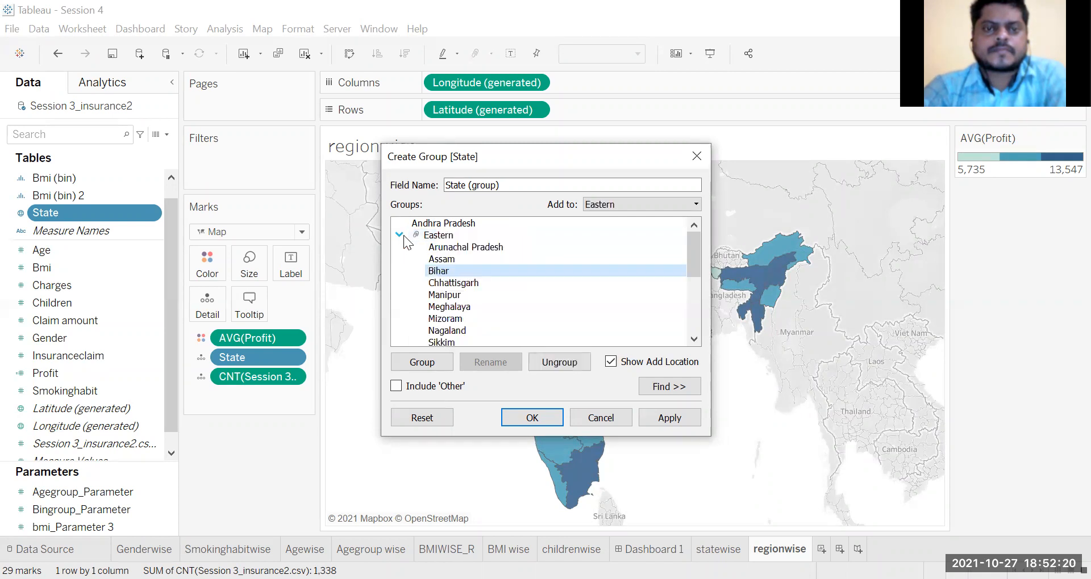
{"action": "left_click", "coordinate": [399, 236]}
Step: Add Odisha to the existing Eastern group
{"action": "left_click", "coordinate": [423, 319]}
{"action": "right_click", "coordinate": [424, 320]}
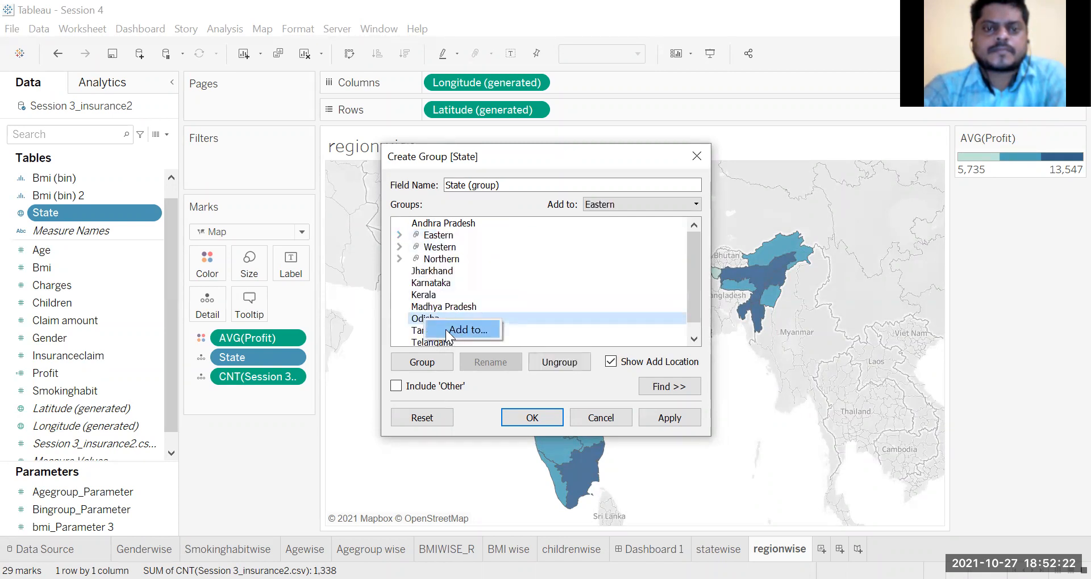
{"action": "left_click", "coordinate": [468, 330]}
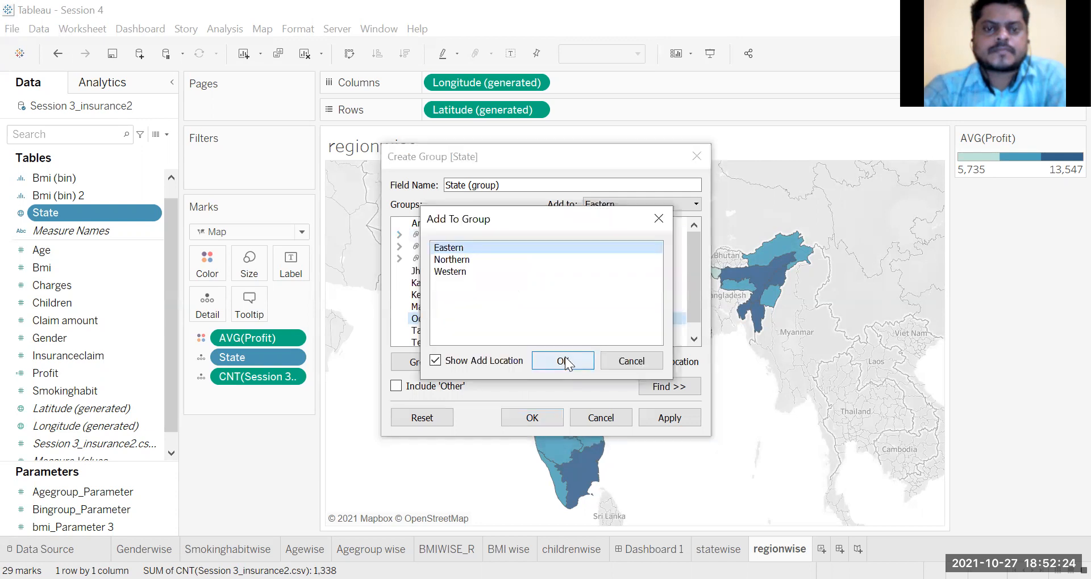
{"action": "left_click", "coordinate": [565, 363]}
{"action": "left_click", "coordinate": [399, 224]}
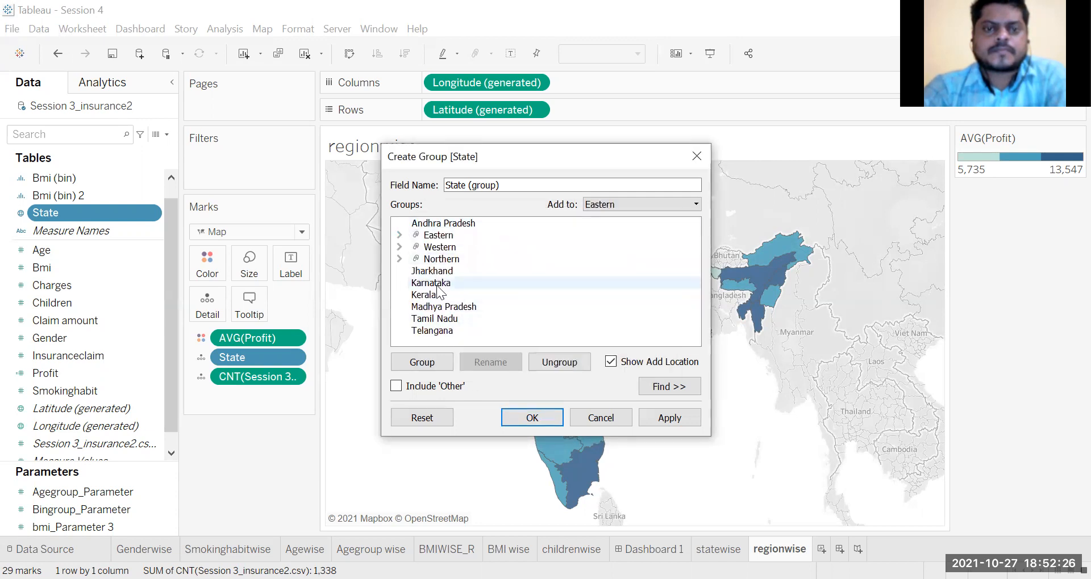
Step: Group Andhra Pradesh, Karnataka, Kerala, Tamil Nadu and Telangana under the name Southern and collapse the group
{"action": "left_click", "coordinate": [441, 282]}
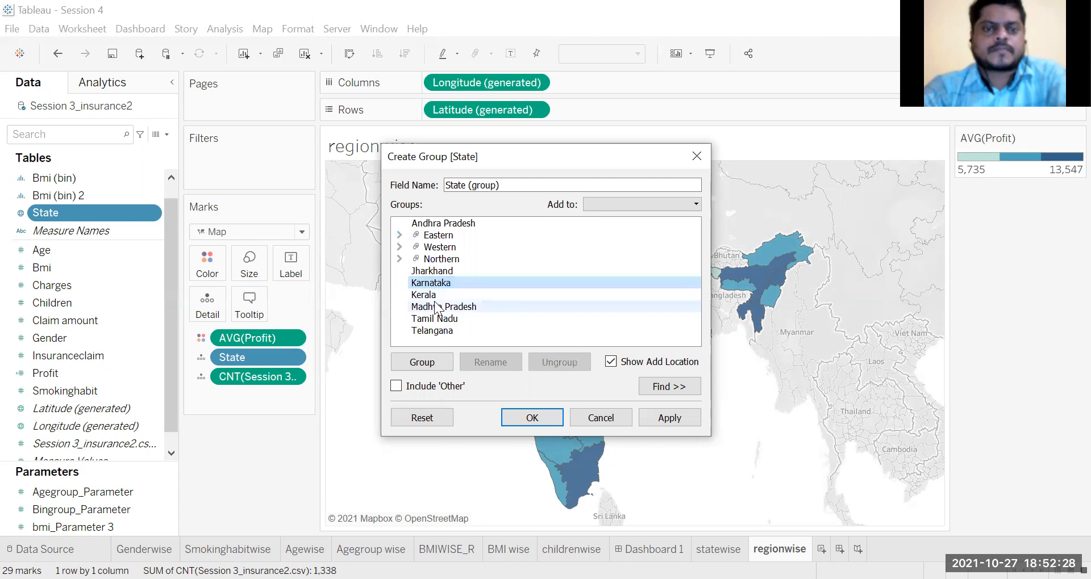
{"action": "left_click", "coordinate": [435, 296], "text": "ctrl"}
{"action": "left_click", "coordinate": [438, 318], "text": "ctrl"}
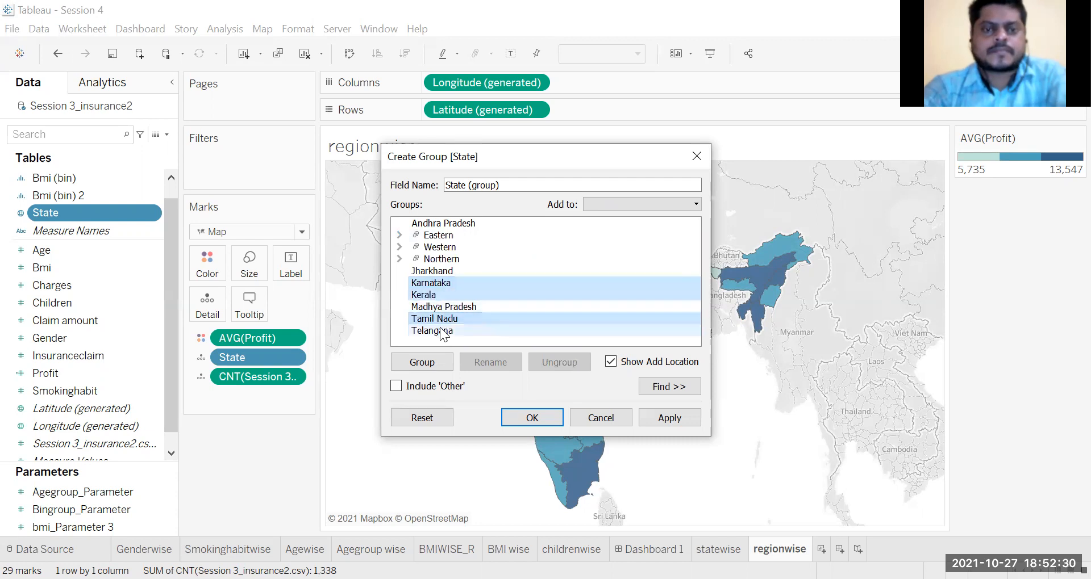
{"action": "left_click", "coordinate": [447, 332], "text": "ctrl"}
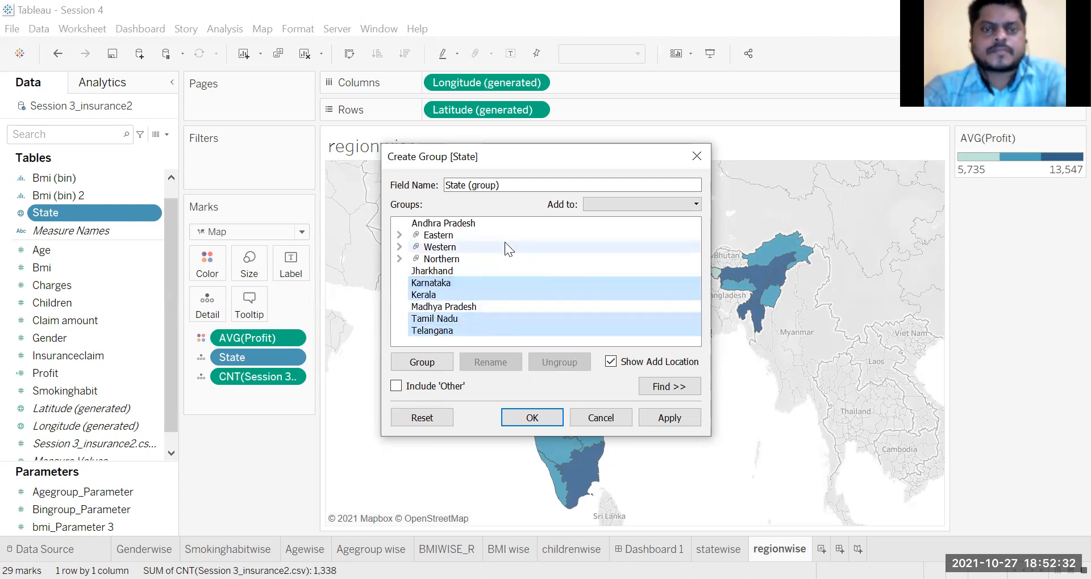
{"action": "left_click", "coordinate": [447, 223], "text": "ctrl"}
{"action": "right_click", "coordinate": [448, 228]}
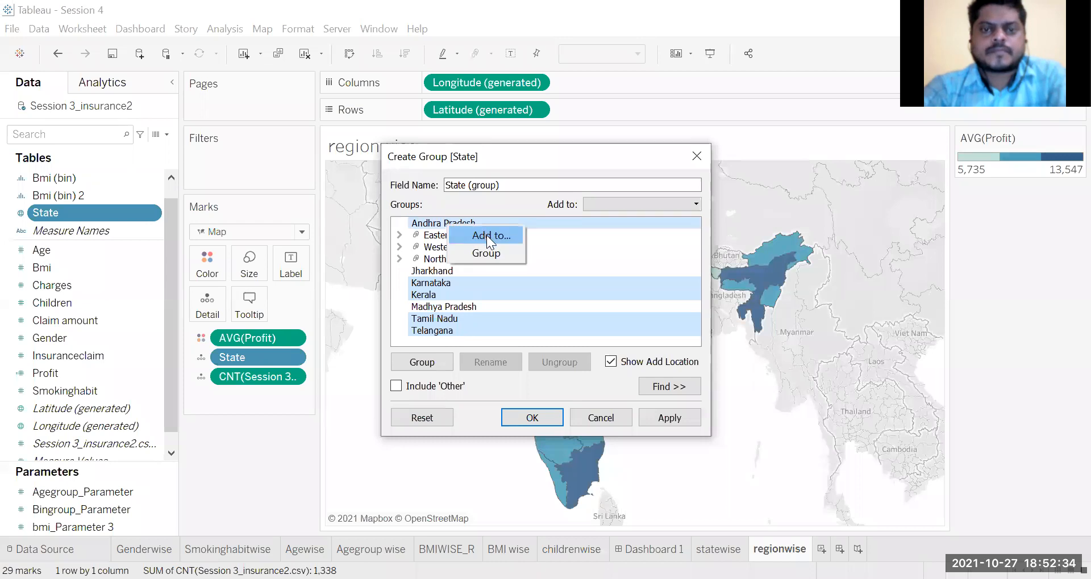
{"action": "left_click", "coordinate": [490, 252]}
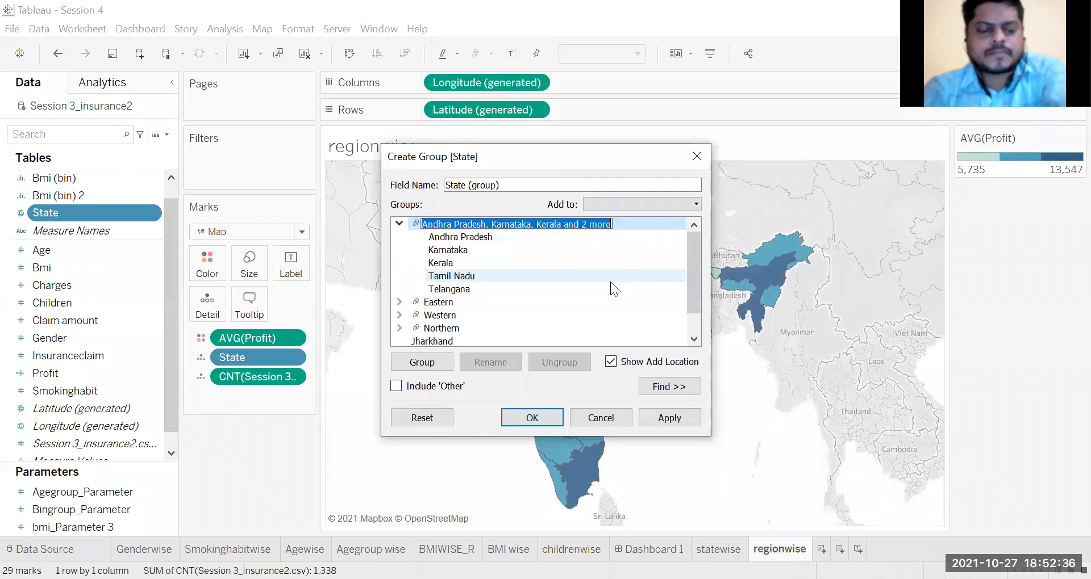
{"action": "type", "text": "Southern"}
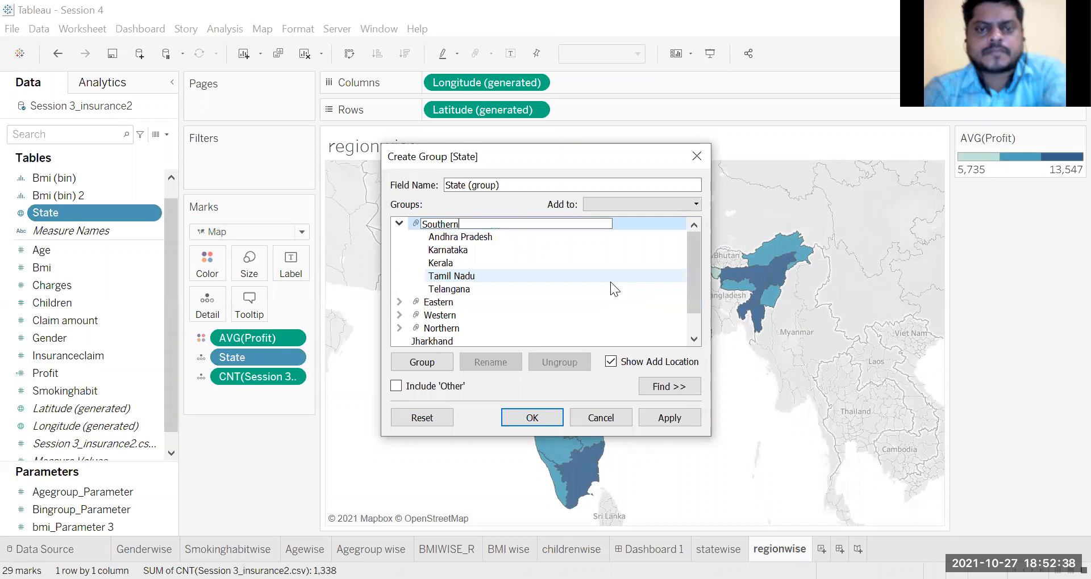
{"action": "left_click", "coordinate": [401, 222]}
Step: Move Jharkhand into the Eastern group and collapse the group
{"action": "left_click", "coordinate": [432, 291]}
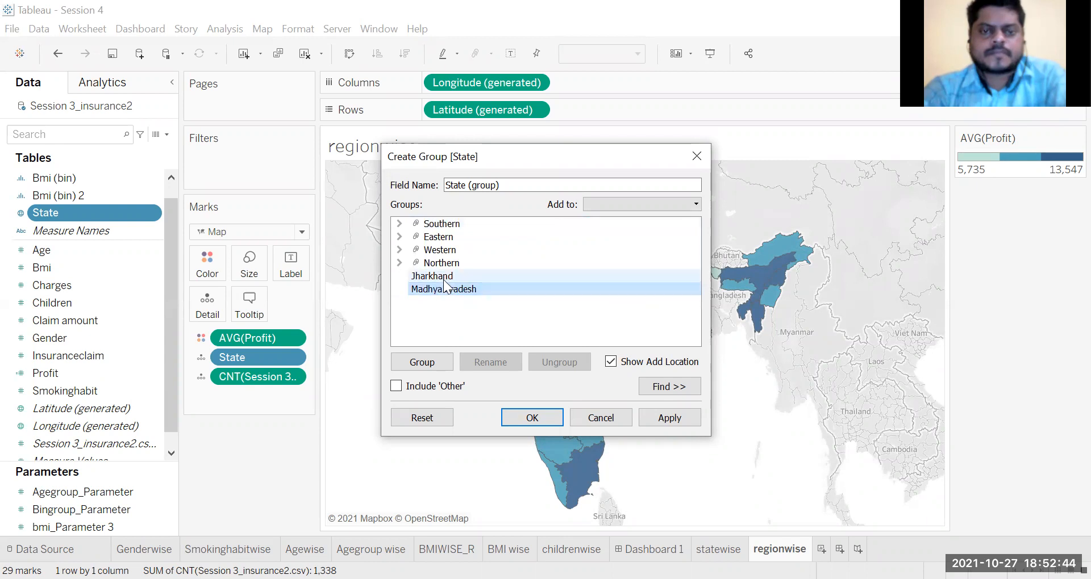
{"action": "left_click", "coordinate": [444, 278], "text": "ctrl"}
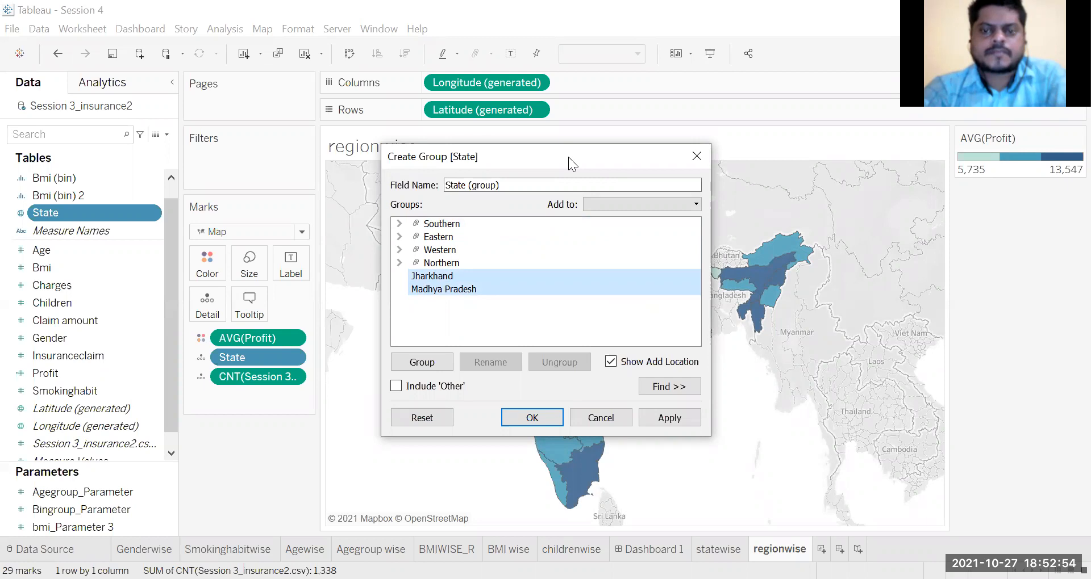
{"action": "left_click_drag", "start_coordinate": [568, 157], "coordinate": [459, 166]}
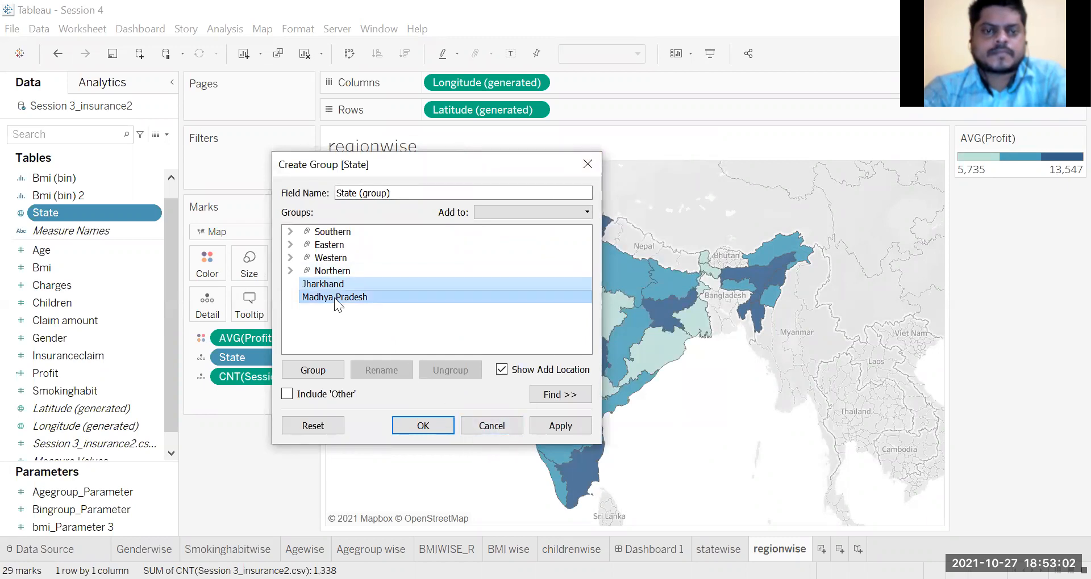
{"action": "left_click", "coordinate": [339, 282]}
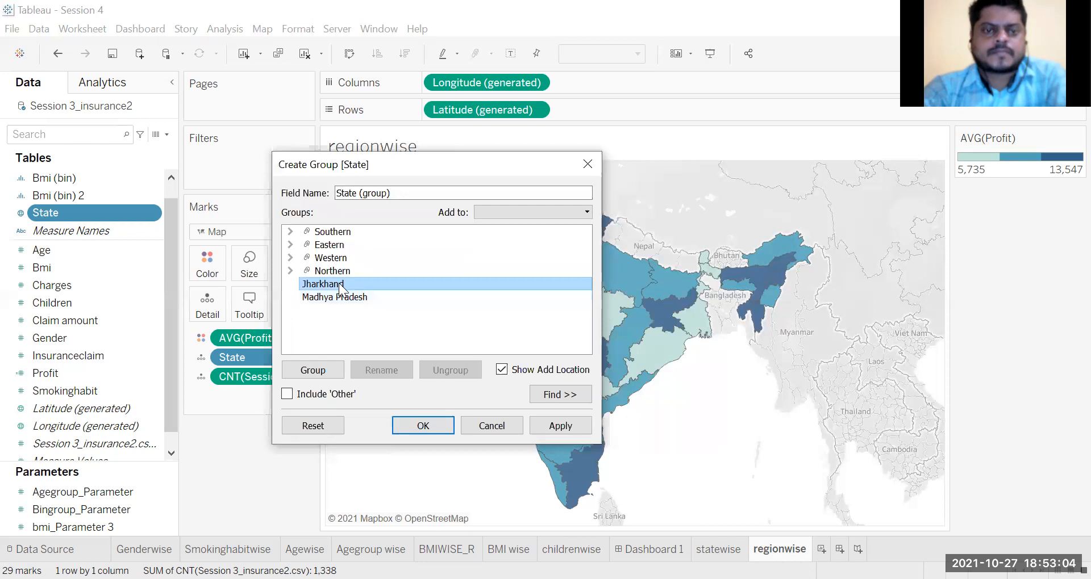
{"action": "left_click_drag", "start_coordinate": [339, 287], "coordinate": [350, 244]}
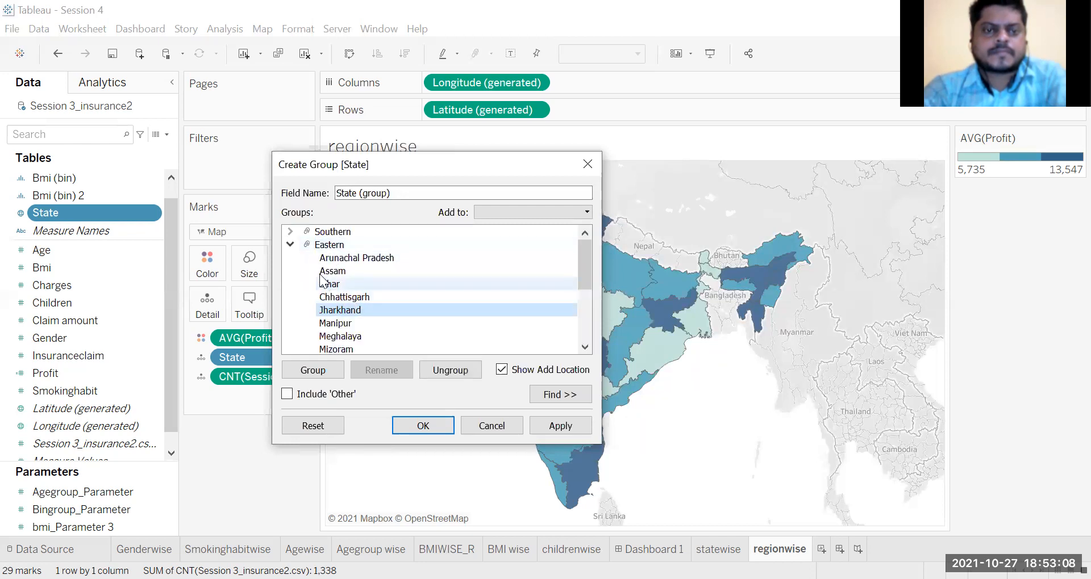
{"action": "left_click", "coordinate": [289, 245]}
{"action": "left_click", "coordinate": [328, 284]}
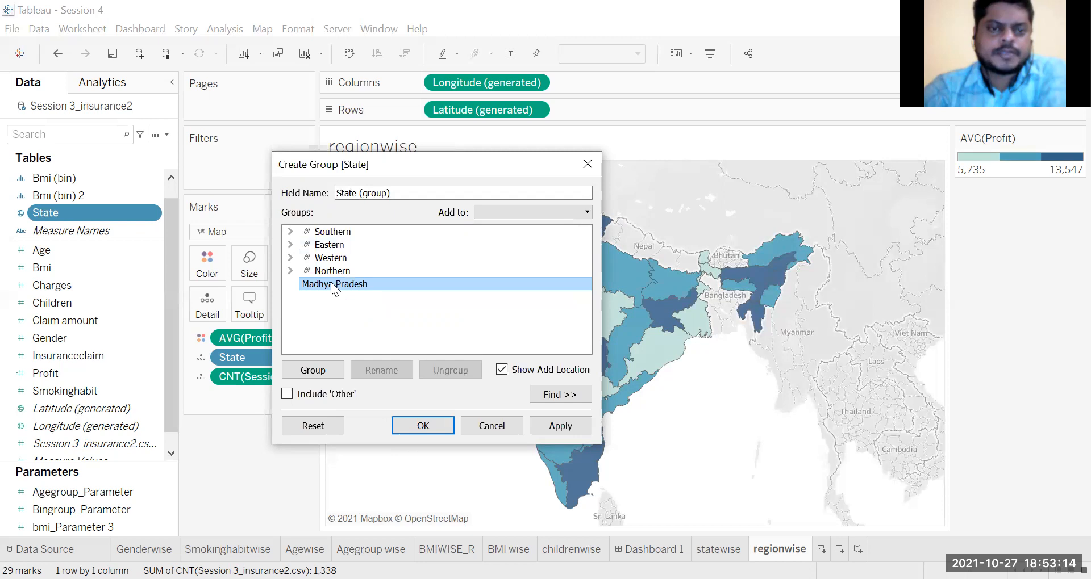
{"action": "right_click", "coordinate": [331, 282]}
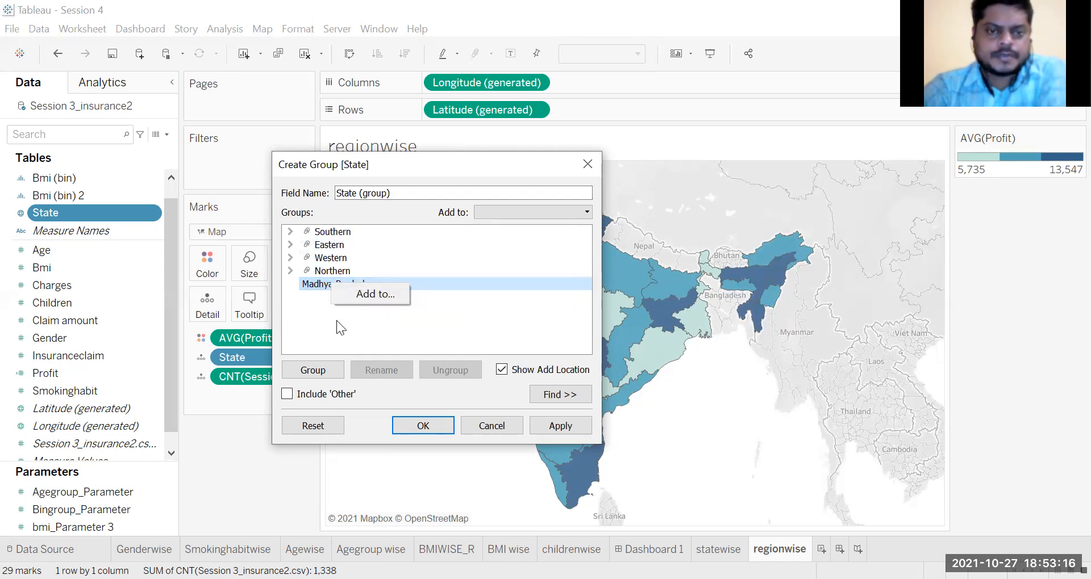
{"action": "left_click", "coordinate": [336, 320]}
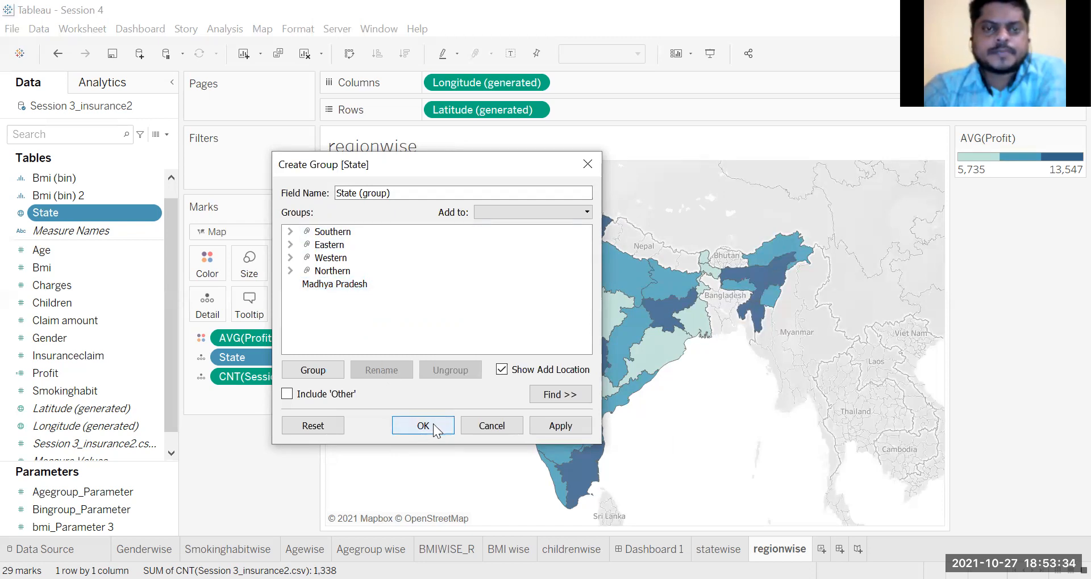
Step: Name the grouped state field Region and create it, leaving Madhya Pradesh ungrouped
{"action": "left_click", "coordinate": [398, 194]}
{"action": "left_click_drag", "start_coordinate": [398, 194], "coordinate": [315, 179]}
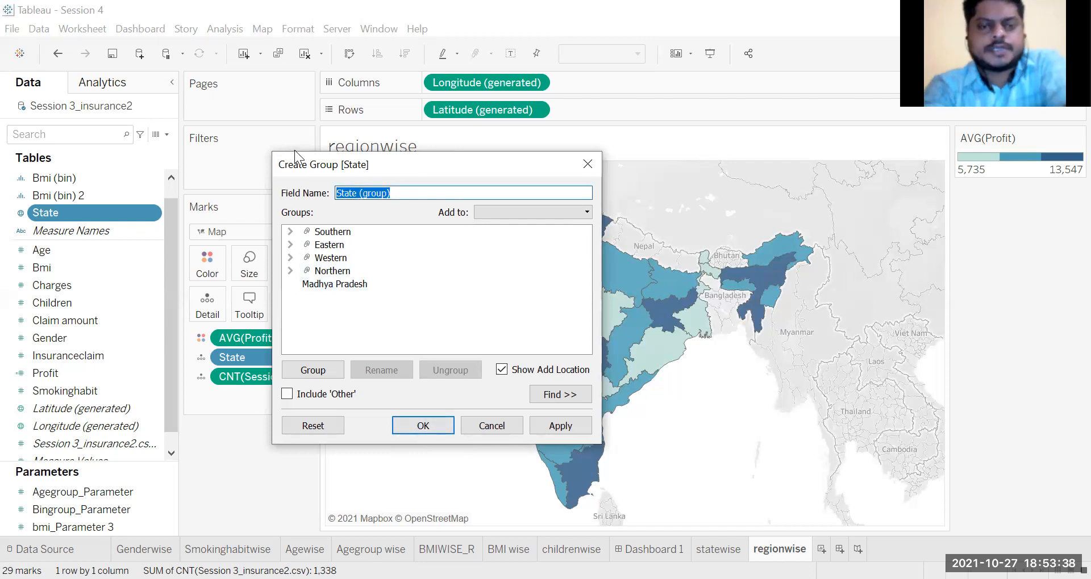
{"action": "type", "text": "Region"}
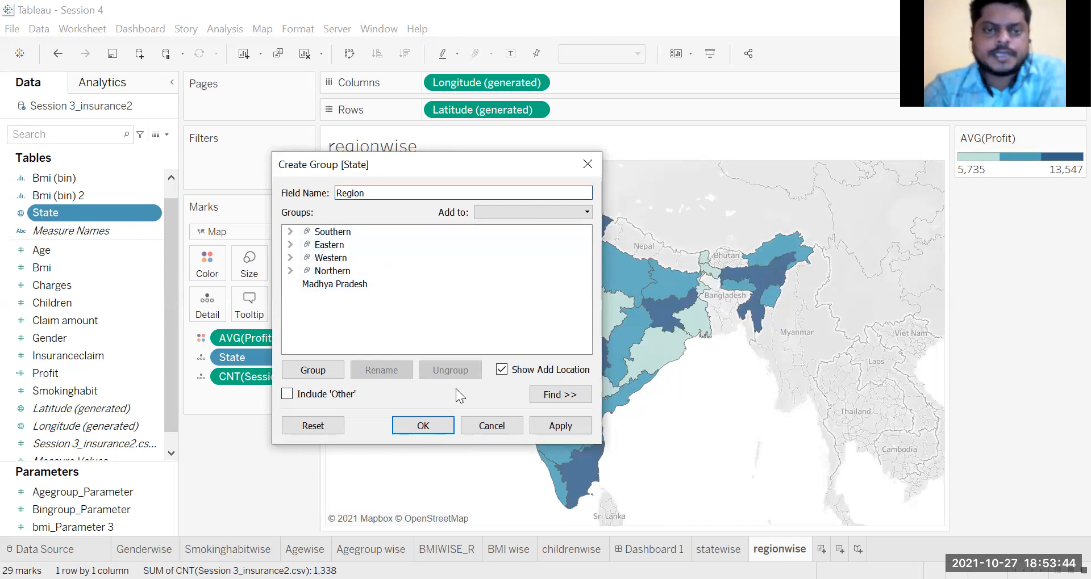
{"action": "left_click", "coordinate": [423, 426]}
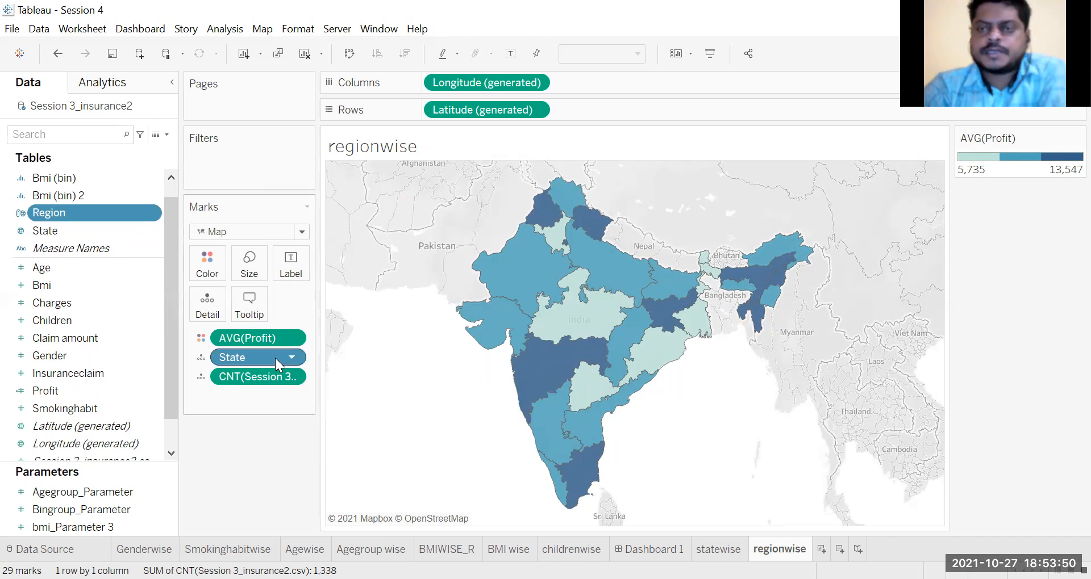
Step: Clear the regionwise view of State, average profit, record count, latitude and longitude, and select the Region field
{"action": "left_click_drag", "start_coordinate": [275, 357], "coordinate": [250, 469]}
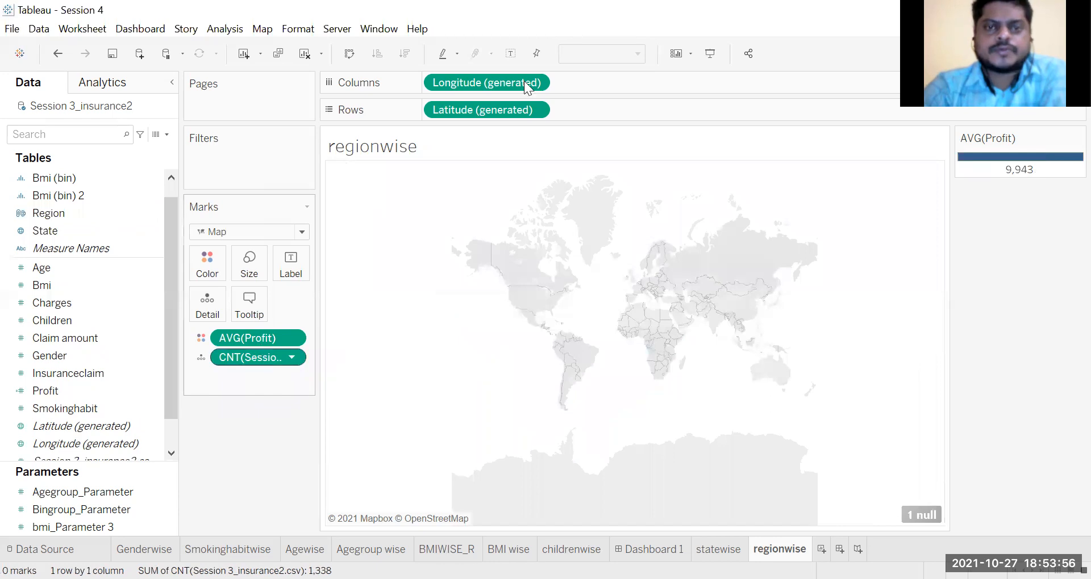
{"action": "left_click_drag", "start_coordinate": [487, 113], "coordinate": [250, 431]}
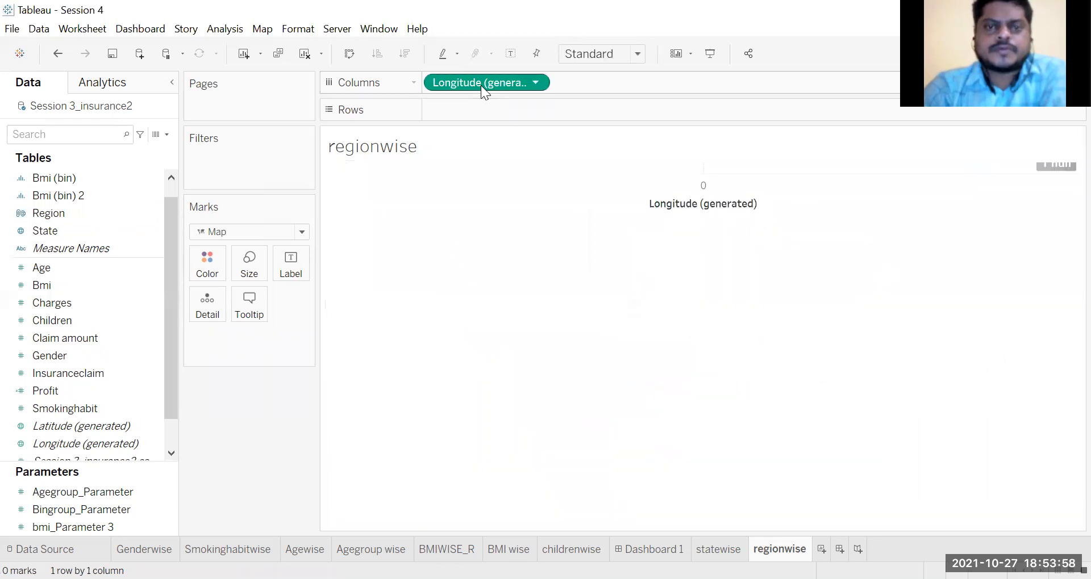
{"action": "left_click_drag", "start_coordinate": [482, 85], "coordinate": [248, 423]}
{"action": "left_click", "coordinate": [51, 213]}
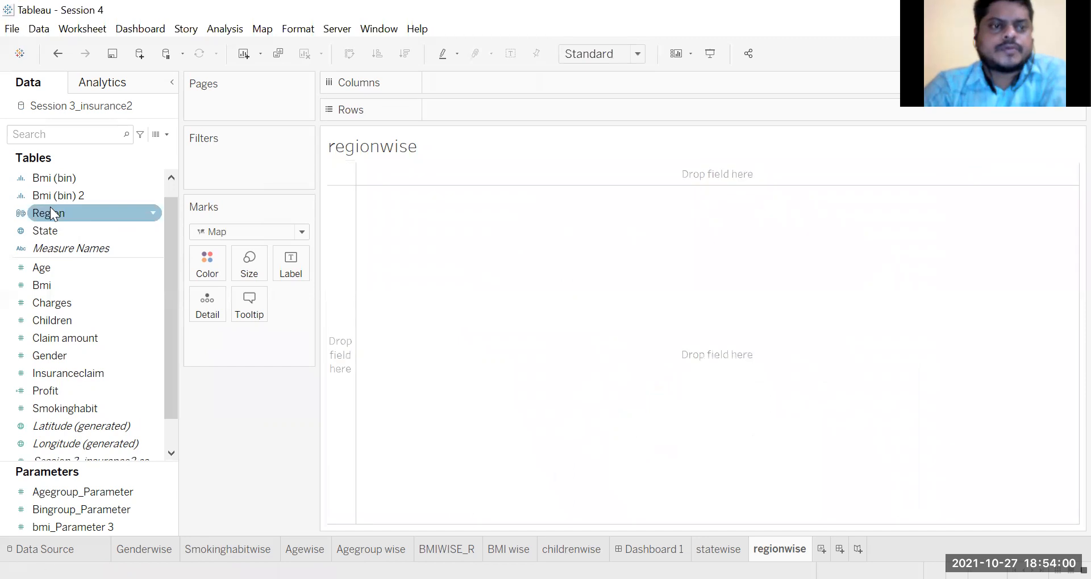
Step: Plot the Region field as a filled map in the empty regionwise view and color the regions by Profit
{"action": "left_click_drag", "start_coordinate": [59, 218], "coordinate": [598, 289]}
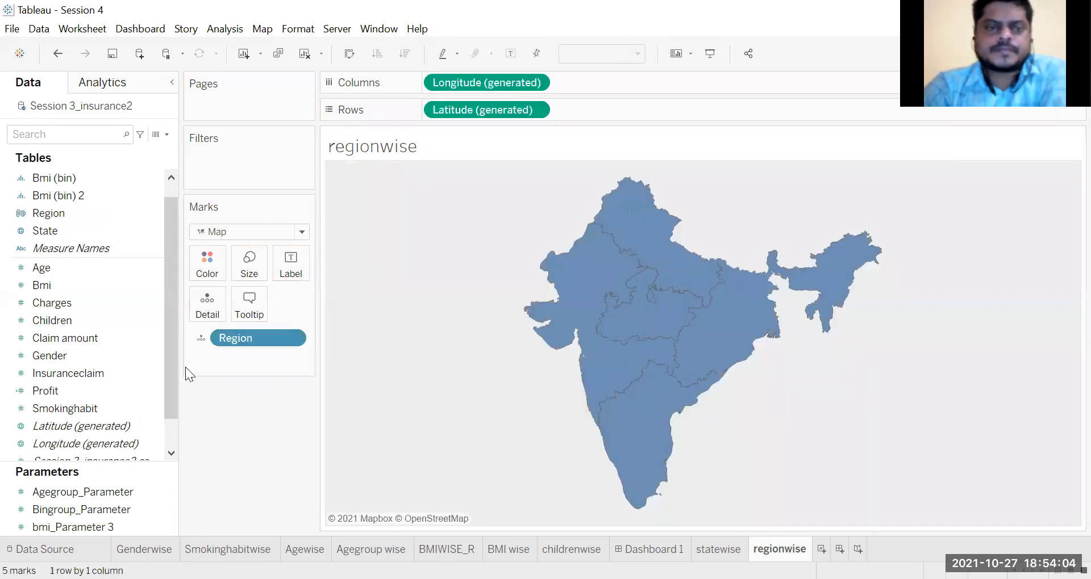
{"action": "left_click", "coordinate": [47, 331]}
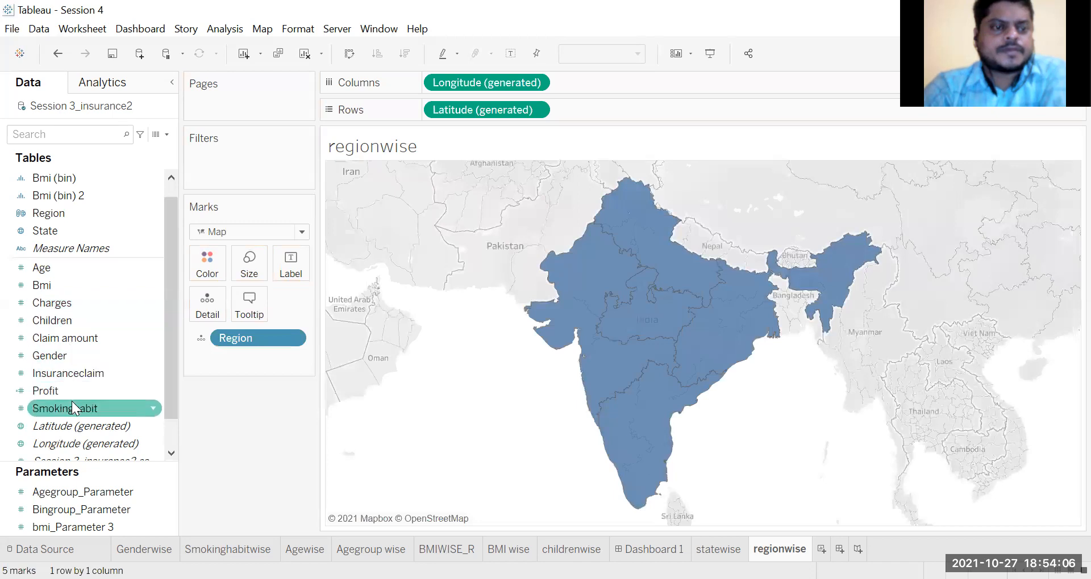
{"action": "mouse_move", "coordinate": [65, 390]}
{"action": "left_mouse_down"}
{"action": "mouse_move", "coordinate": [211, 282]}
{"action": "mouse_move", "coordinate": [208, 273]}
{"action": "left_mouse_up"}
{"action": "left_click", "coordinate": [1076, 138]}
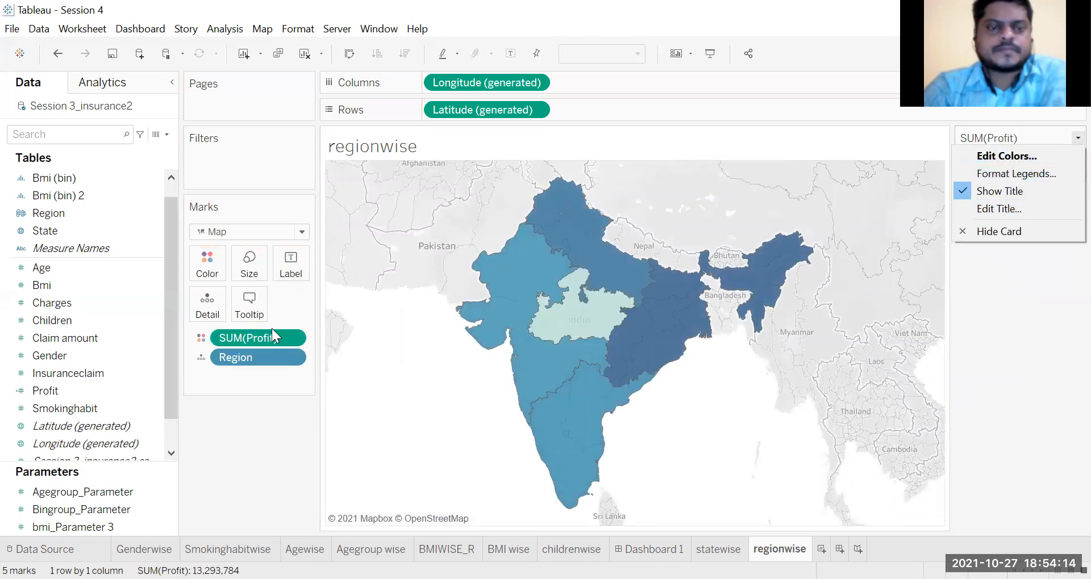
Step: Change the aggregation of the Profit measure that colors the regions to Average
{"action": "left_click", "coordinate": [298, 338]}
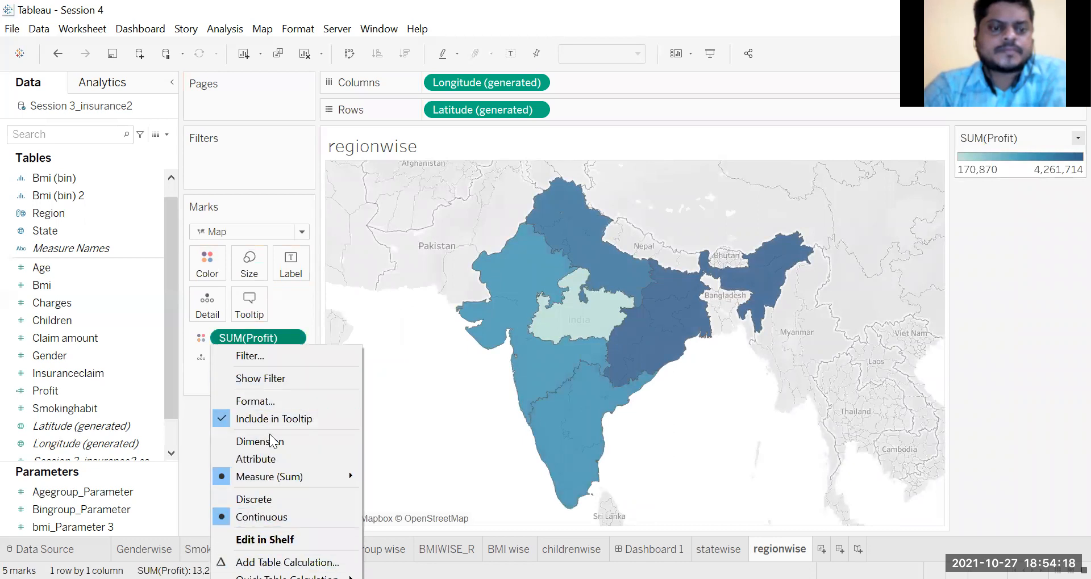
{"action": "mouse_move", "coordinate": [300, 474]}
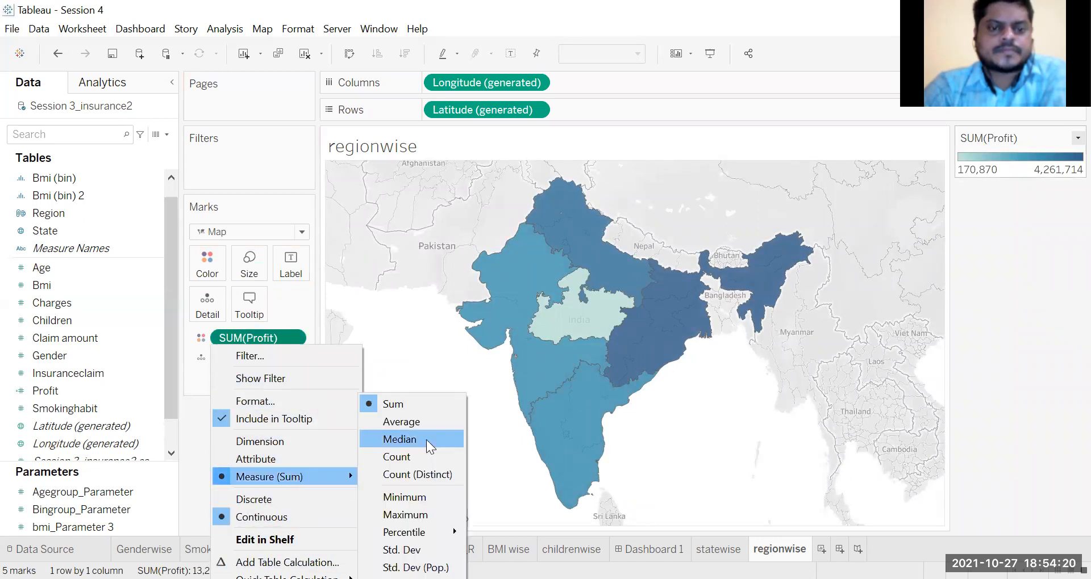
{"action": "left_click", "coordinate": [429, 424]}
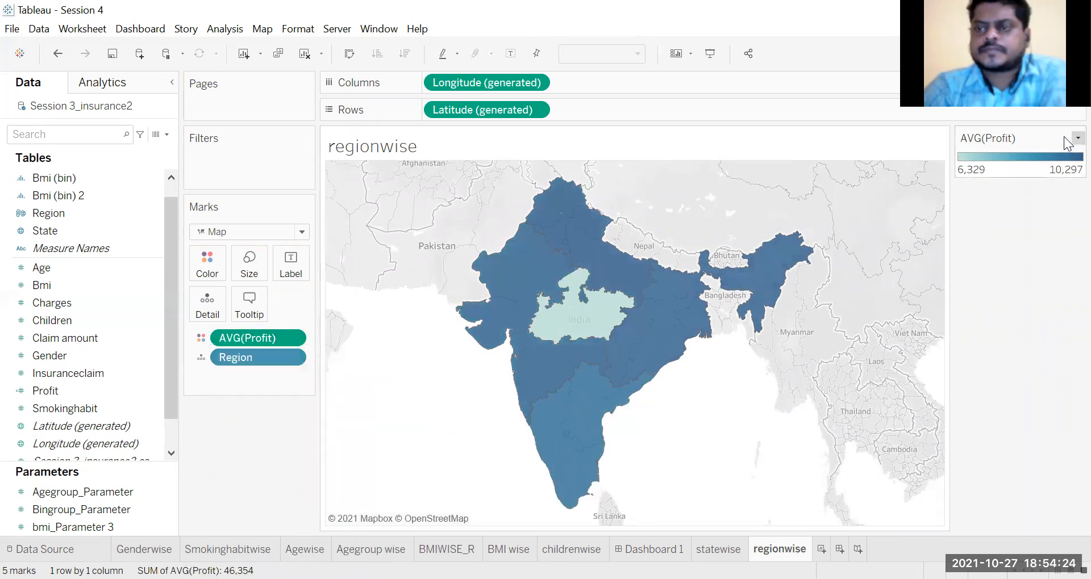
Step: Switch the average profit color scale to stepped color with 3 steps
{"action": "left_click", "coordinate": [1078, 138]}
{"action": "left_click", "coordinate": [1038, 159]}
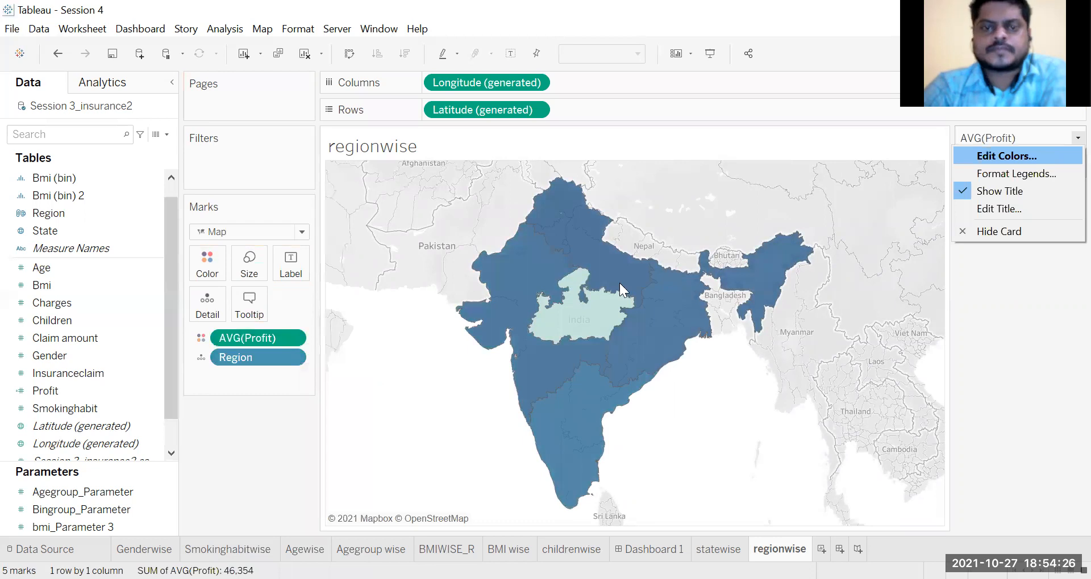
{"action": "left_click", "coordinate": [435, 300]}
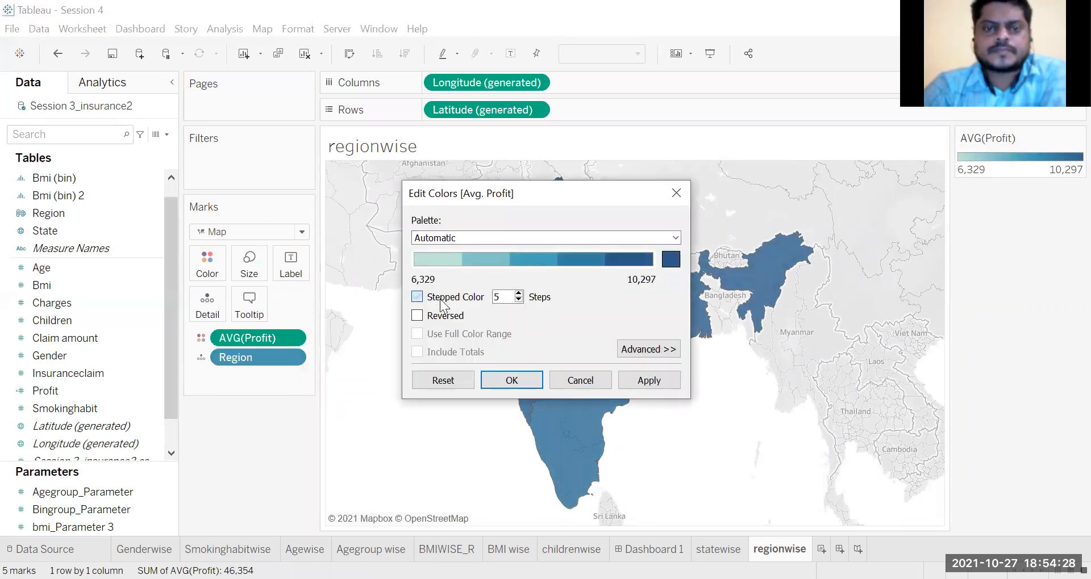
{"action": "left_click", "coordinate": [518, 301]}
{"action": "left_click", "coordinate": [519, 301]}
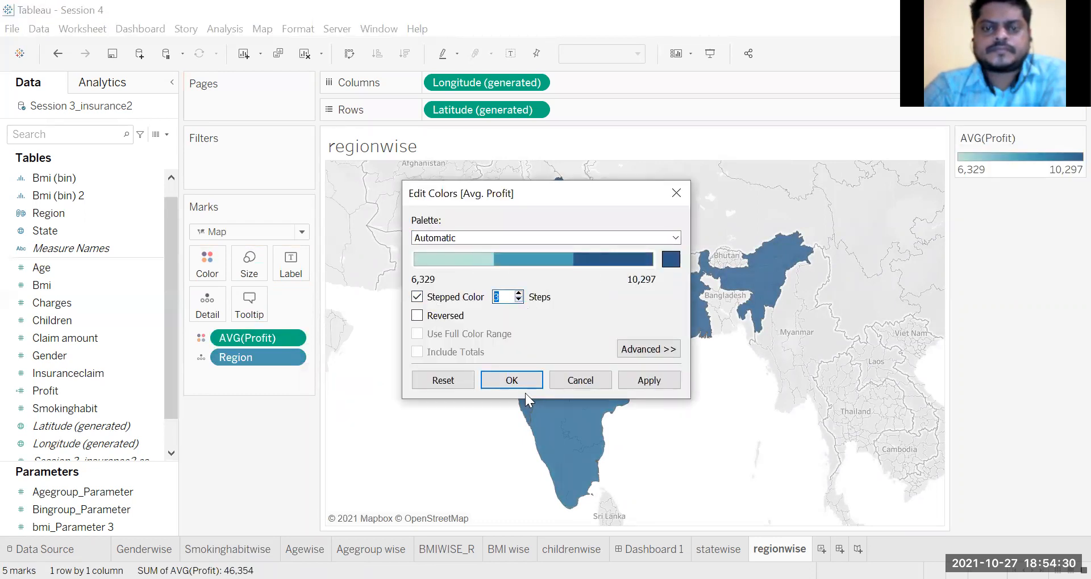
{"action": "left_click", "coordinate": [525, 385]}
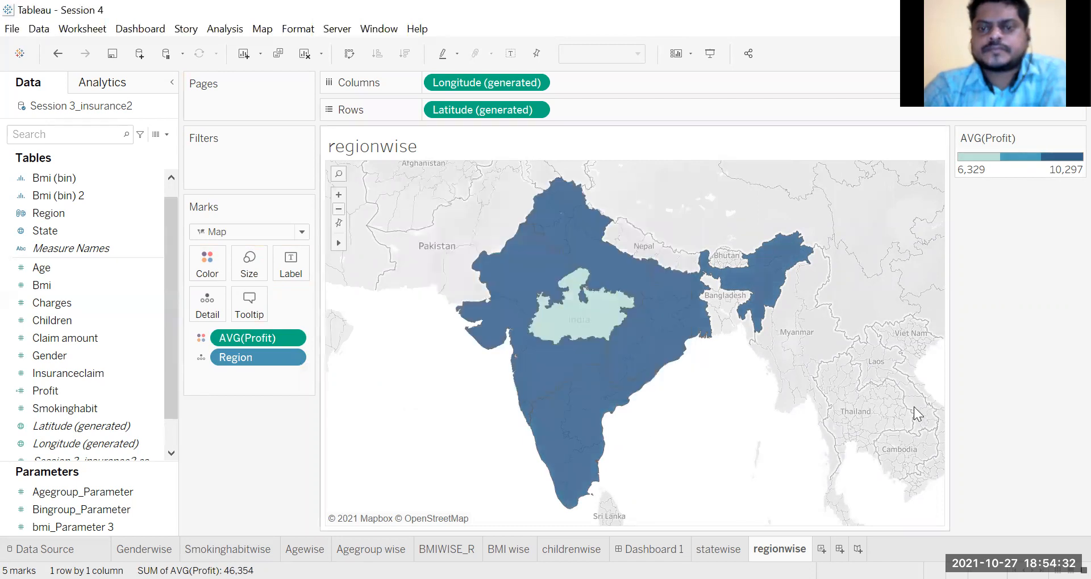
Step: Examine the average profit of the Eastern, Northern, Western and Southern regions and of Madhya Pradesh on the map
{"action": "mouse_move", "coordinate": [646, 369]}
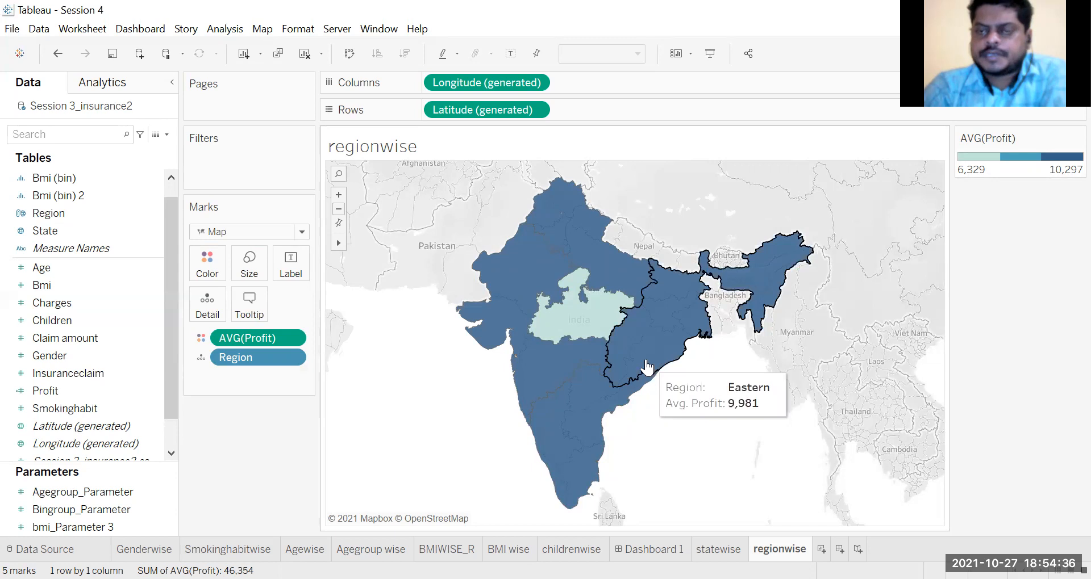
{"action": "mouse_move", "coordinate": [590, 329]}
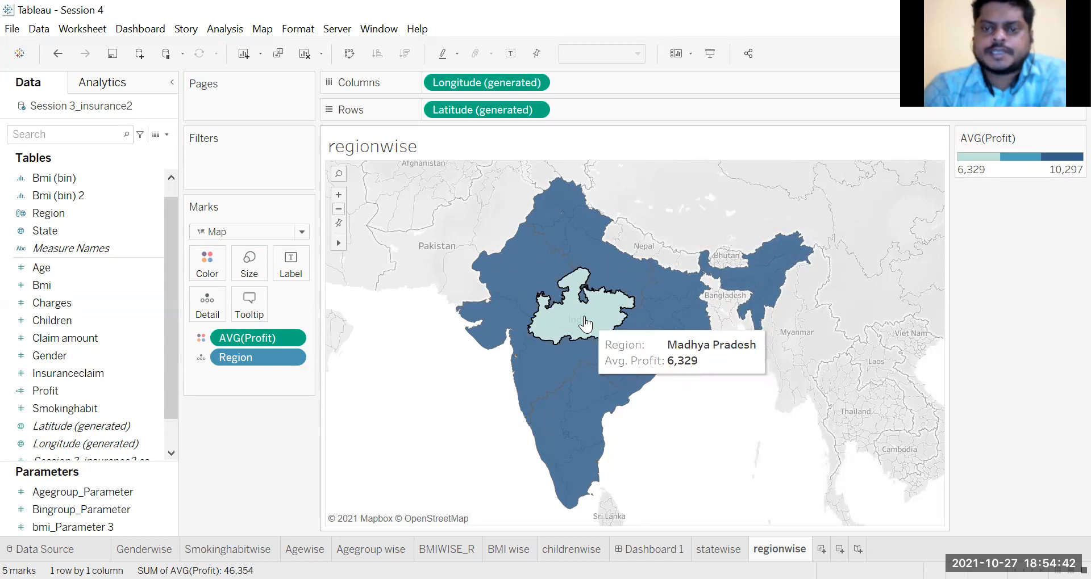
{"action": "mouse_move", "coordinate": [597, 284]}
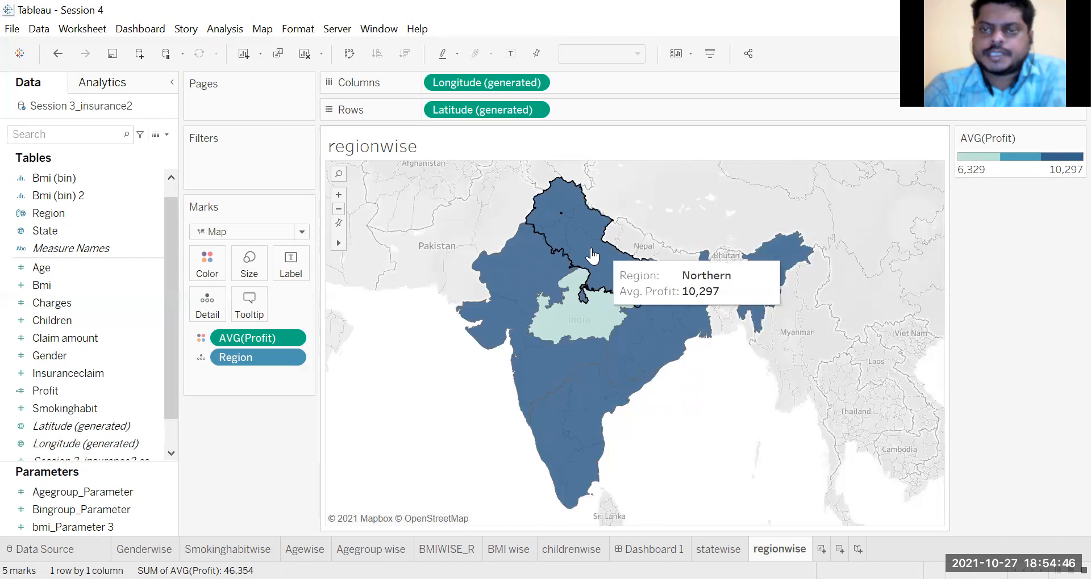
{"action": "mouse_move", "coordinate": [513, 304]}
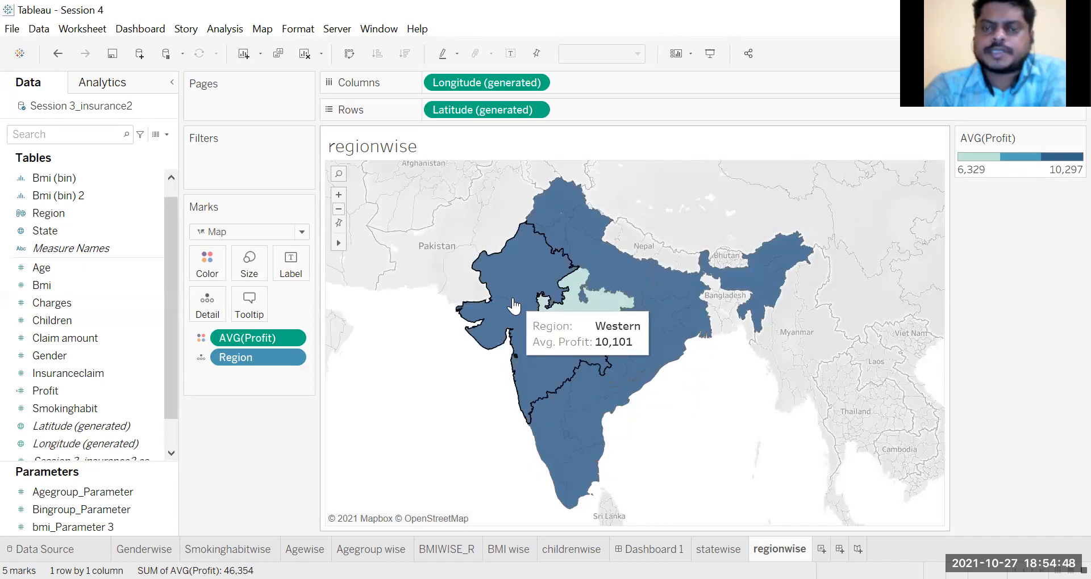
{"action": "mouse_move", "coordinate": [573, 430]}
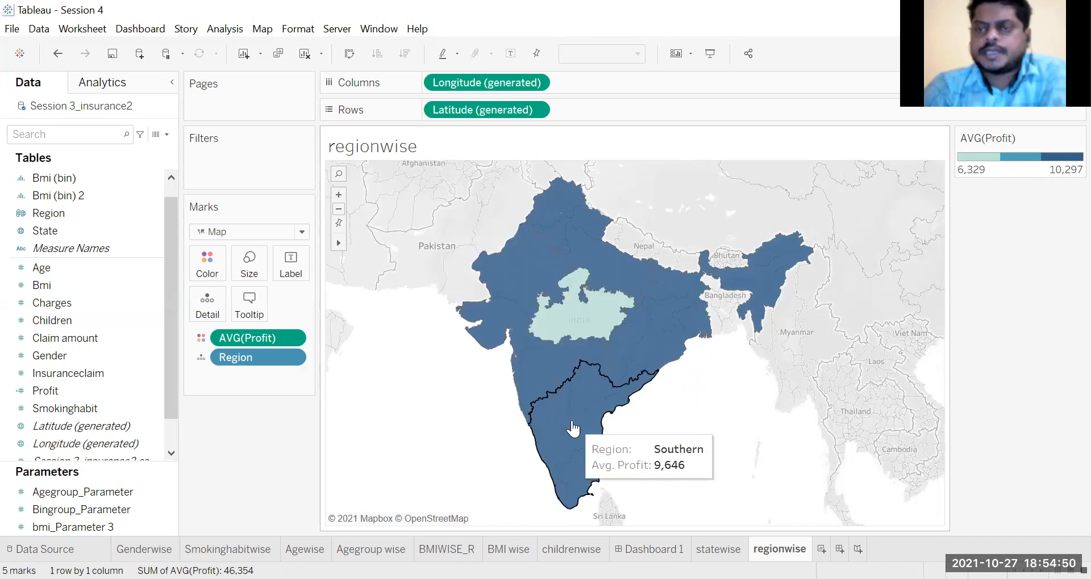
{"action": "mouse_move", "coordinate": [659, 339]}
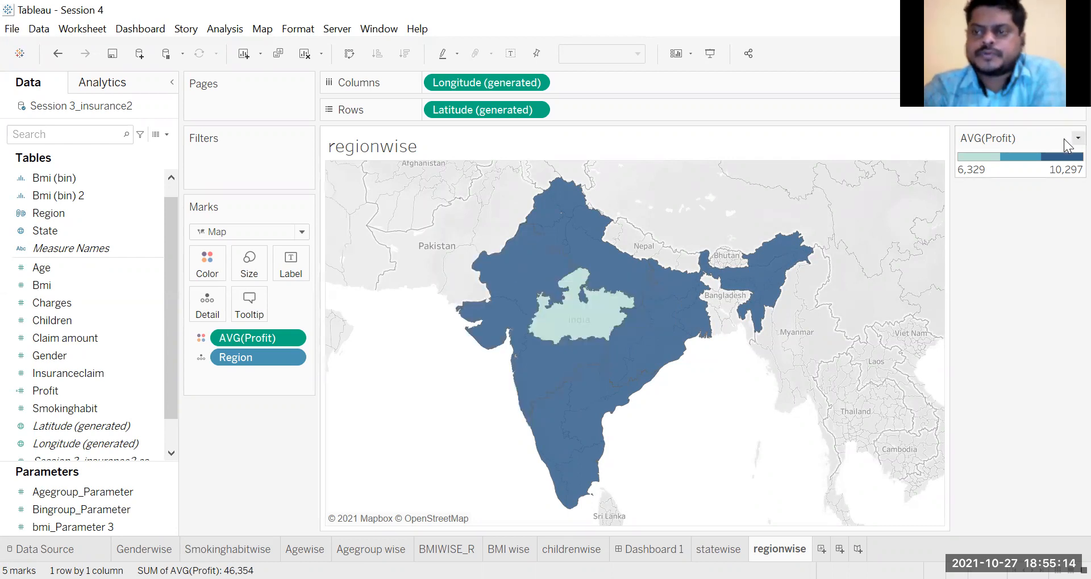
Step: Reduce the stepped color scale of average profit to 2 steps
{"action": "left_click", "coordinate": [1077, 138]}
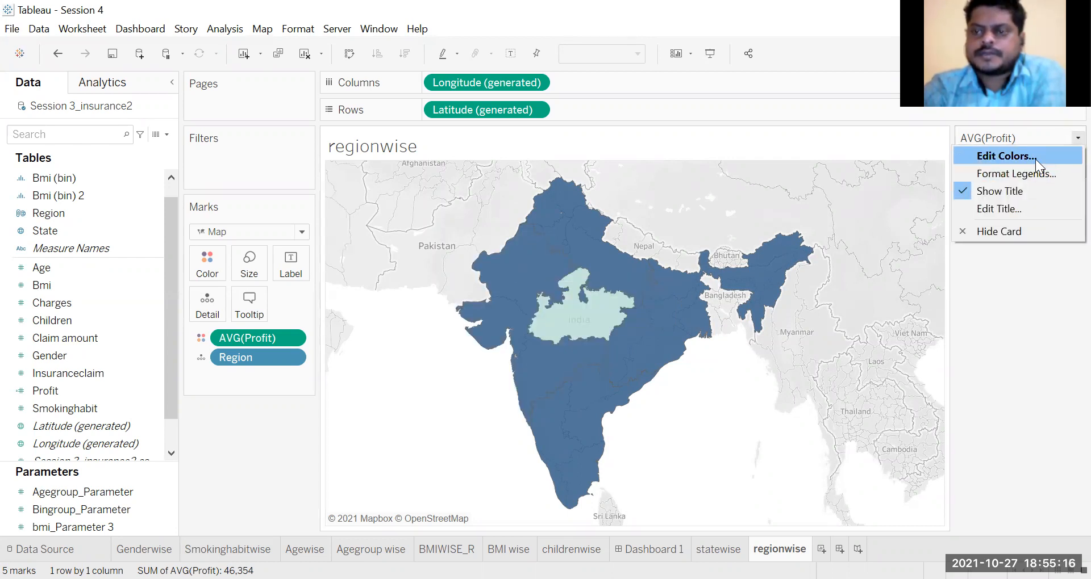
{"action": "left_click", "coordinate": [1035, 158]}
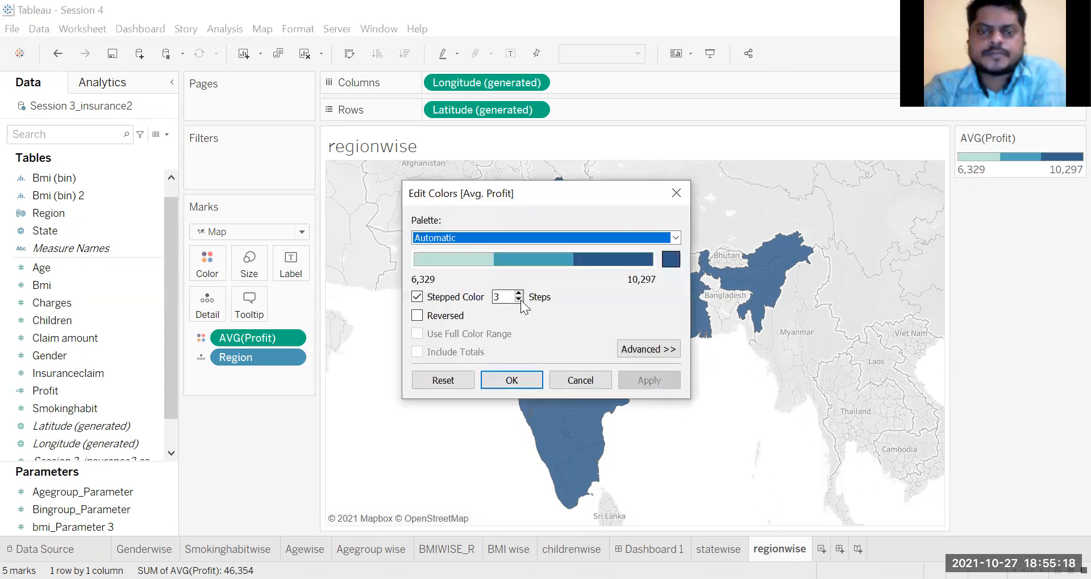
{"action": "left_click", "coordinate": [519, 300]}
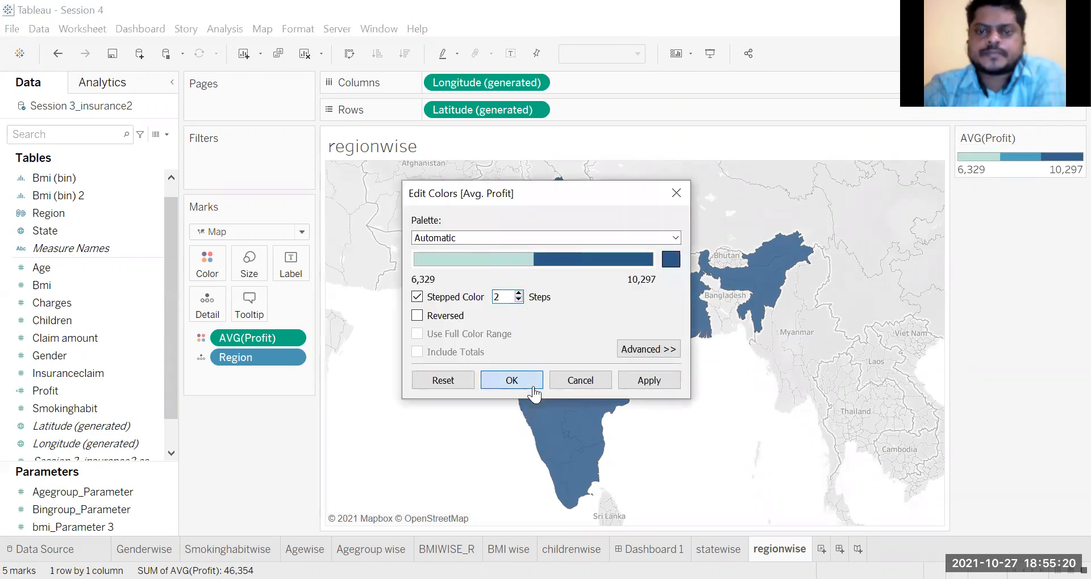
{"action": "left_click", "coordinate": [532, 380]}
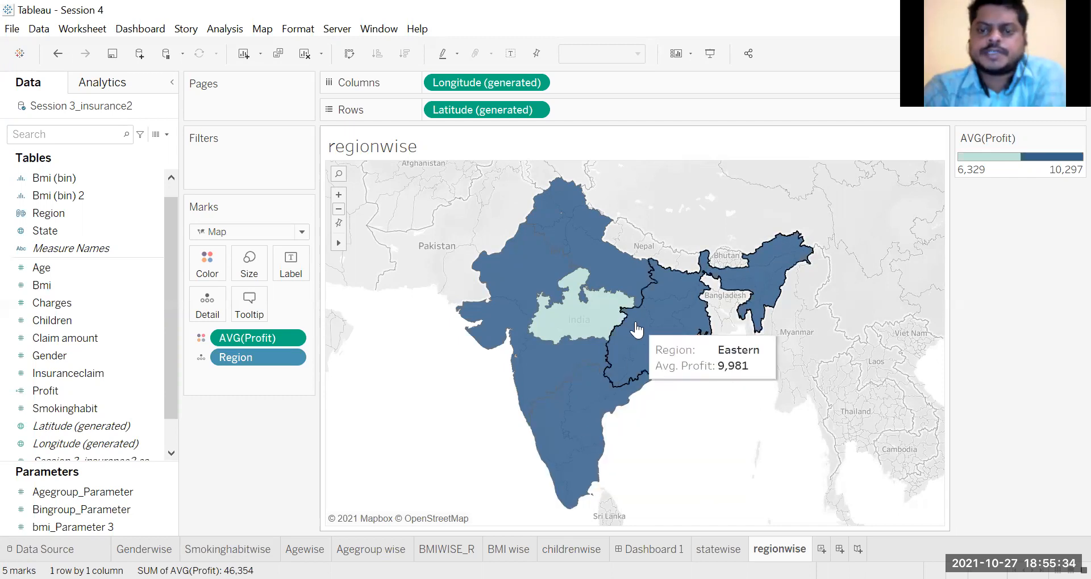
Step: Compare the average profit of the Northern and Western regions with Madhya Pradesh on the two-color map
{"action": "mouse_move", "coordinate": [611, 267]}
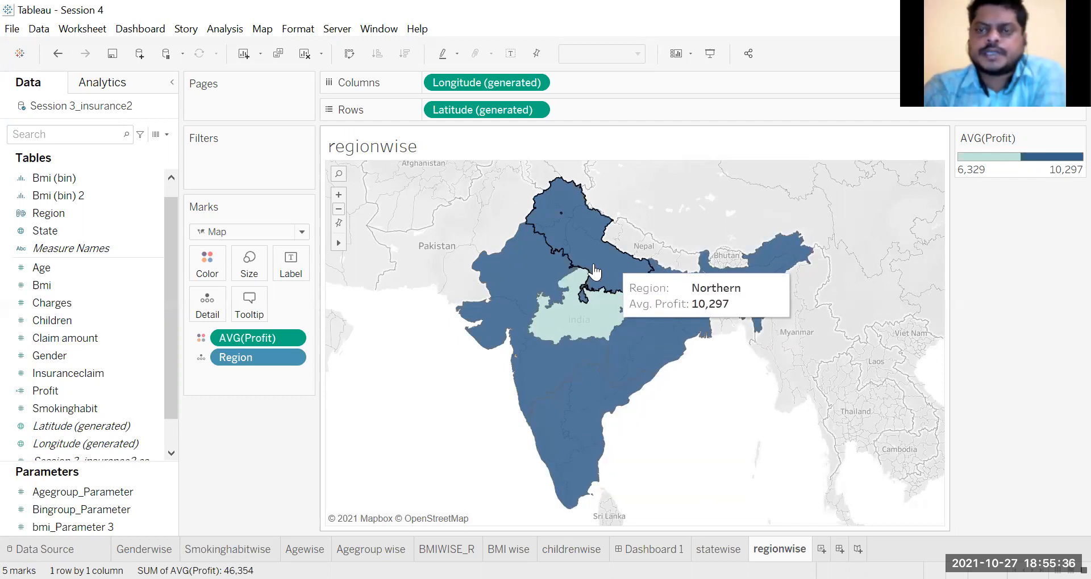
{"action": "mouse_move", "coordinate": [514, 308]}
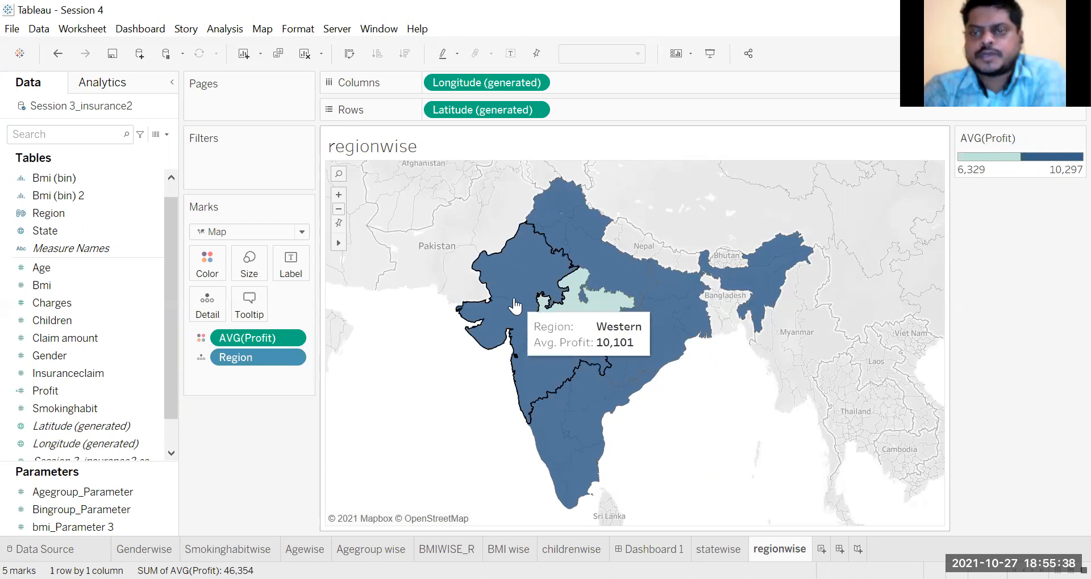
{"action": "mouse_move", "coordinate": [585, 331]}
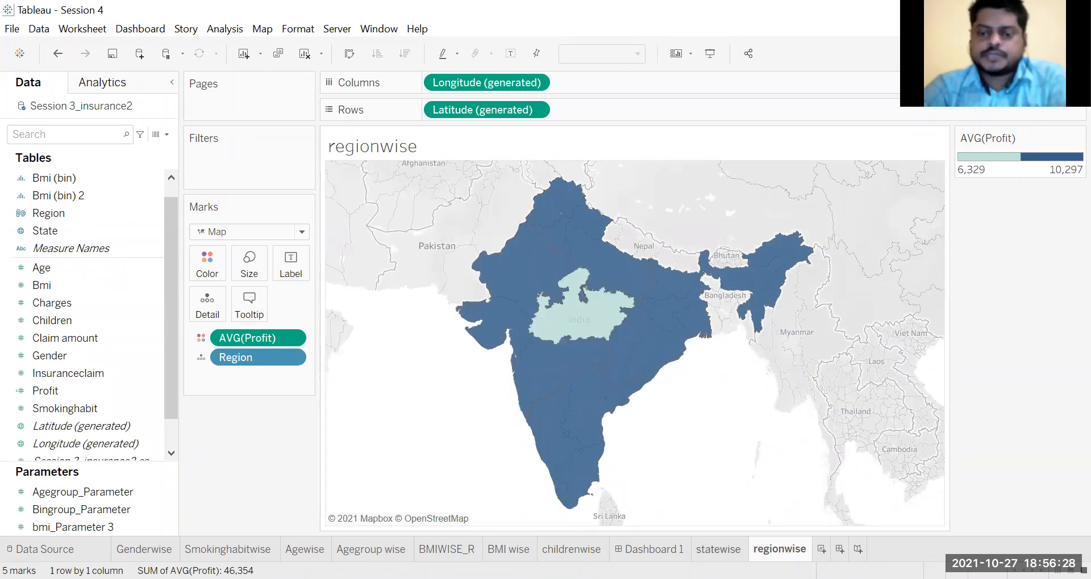
Step: Duplicate the statewise worksheet
{"action": "mouse_move", "coordinate": [718, 550]}
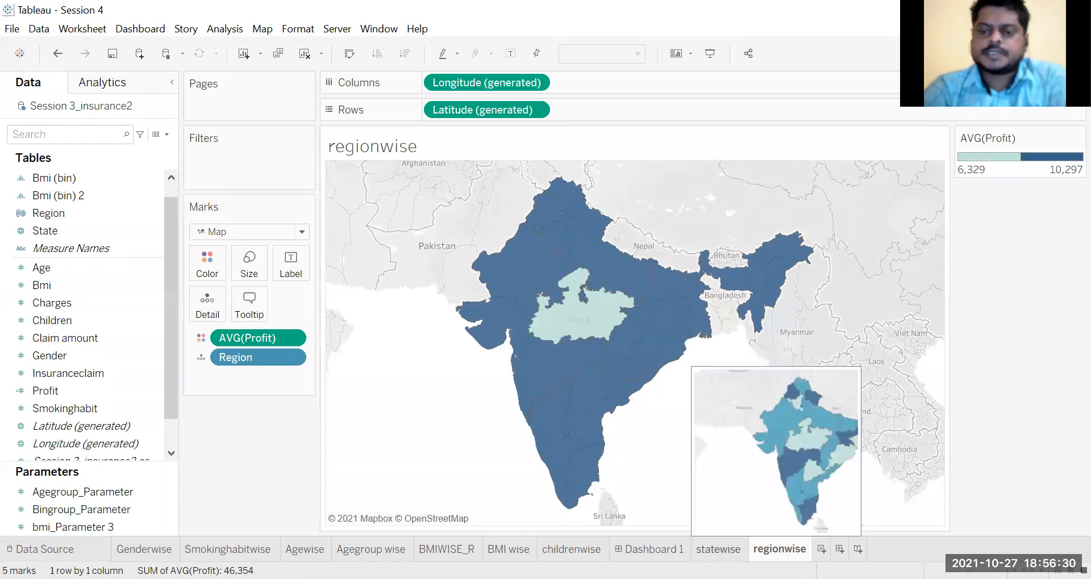
{"action": "left_click", "coordinate": [718, 549]}
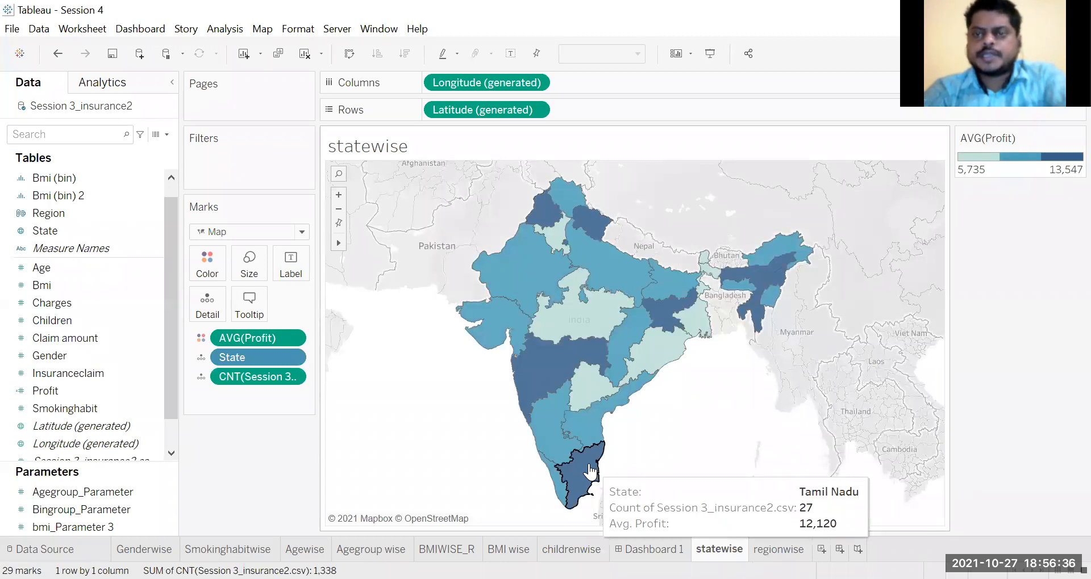
{"action": "right_click", "coordinate": [724, 548]}
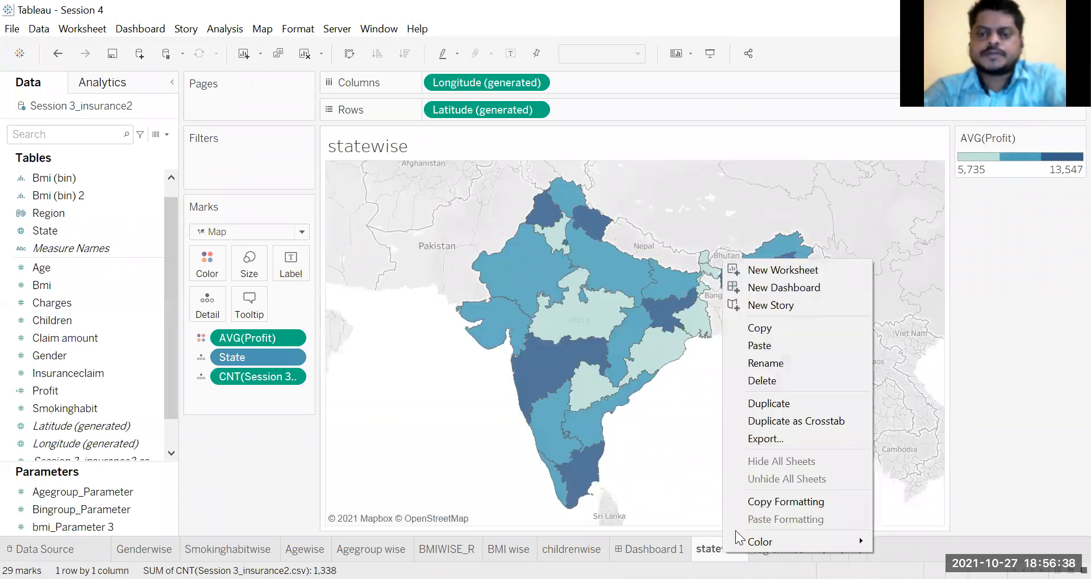
{"action": "left_click", "coordinate": [770, 402]}
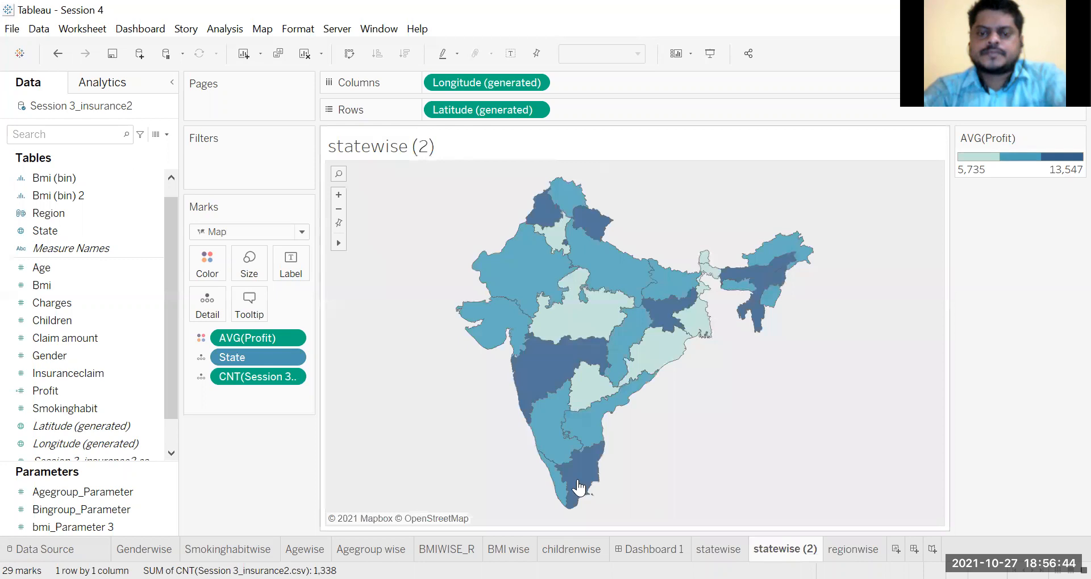
Step: Group Tamil Nadu, Kerala, Karnataka and Andhra Pradesh by selecting them together on the duplicated state map
{"action": "left_click", "coordinate": [578, 483]}
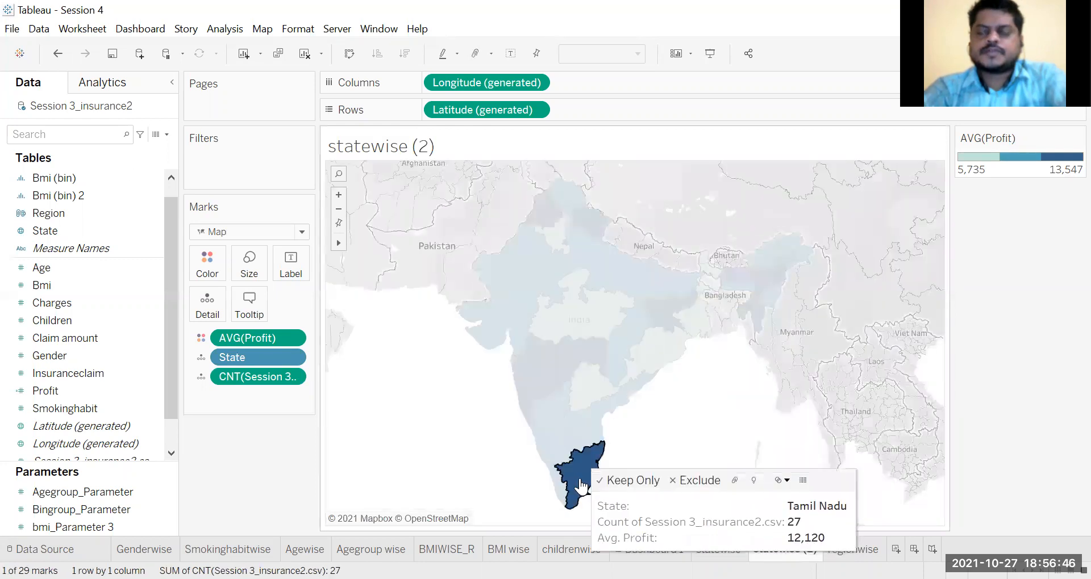
{"action": "left_click", "coordinate": [472, 426]}
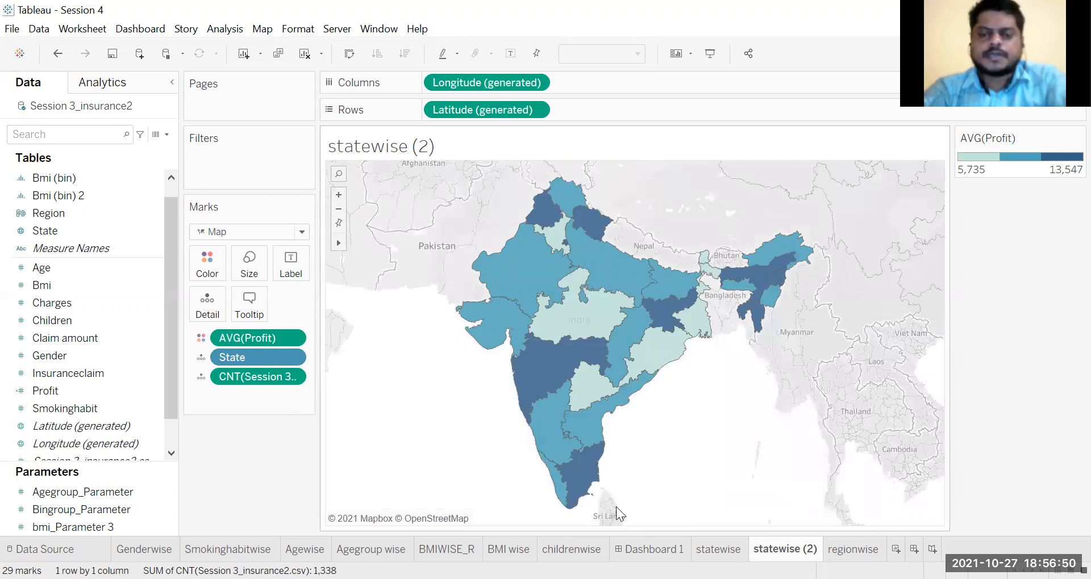
{"action": "mouse_move", "coordinate": [587, 479]}
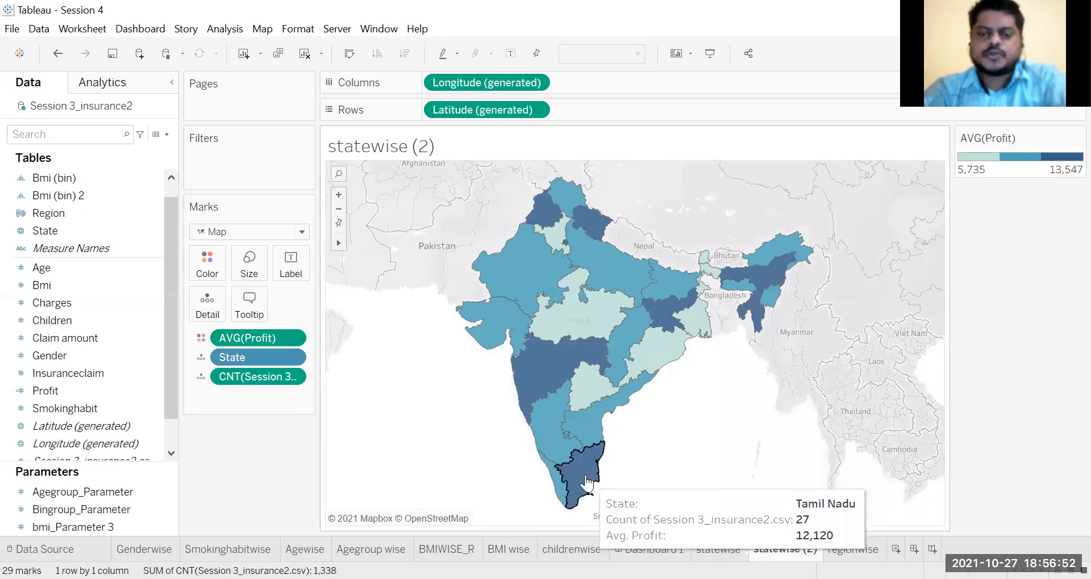
{"action": "left_click", "coordinate": [586, 480]}
{"action": "left_click", "coordinate": [561, 484], "text": "ctrl"}
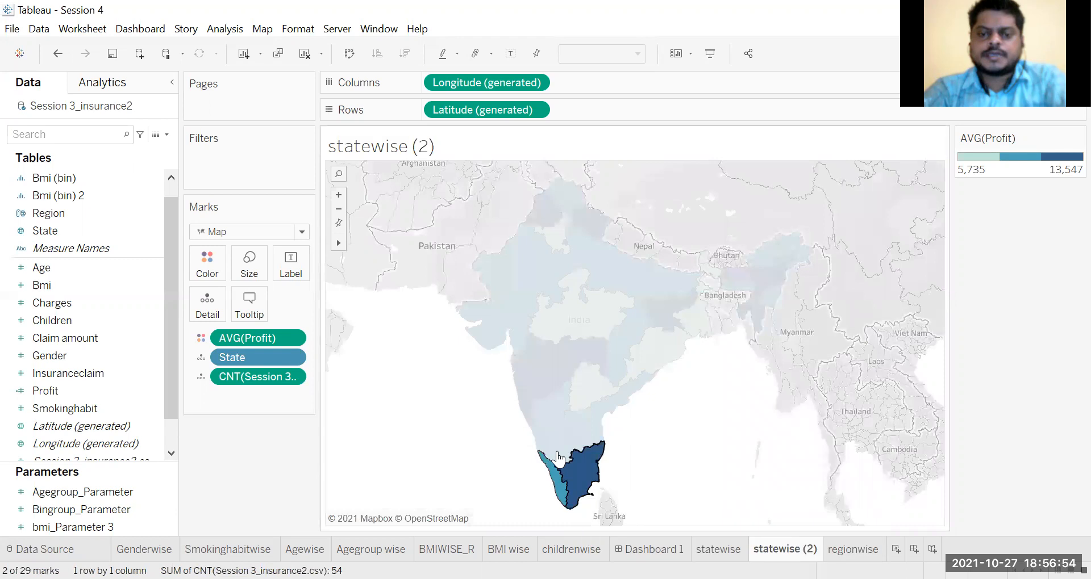
{"action": "left_click", "coordinate": [554, 459], "text": "ctrl"}
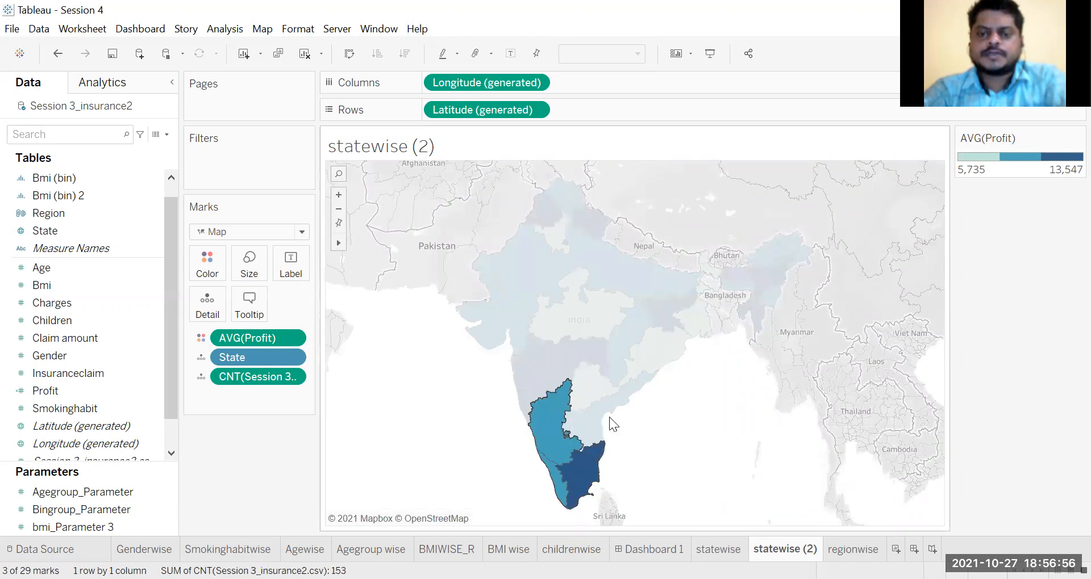
{"action": "left_click", "coordinate": [593, 425], "text": "ctrl"}
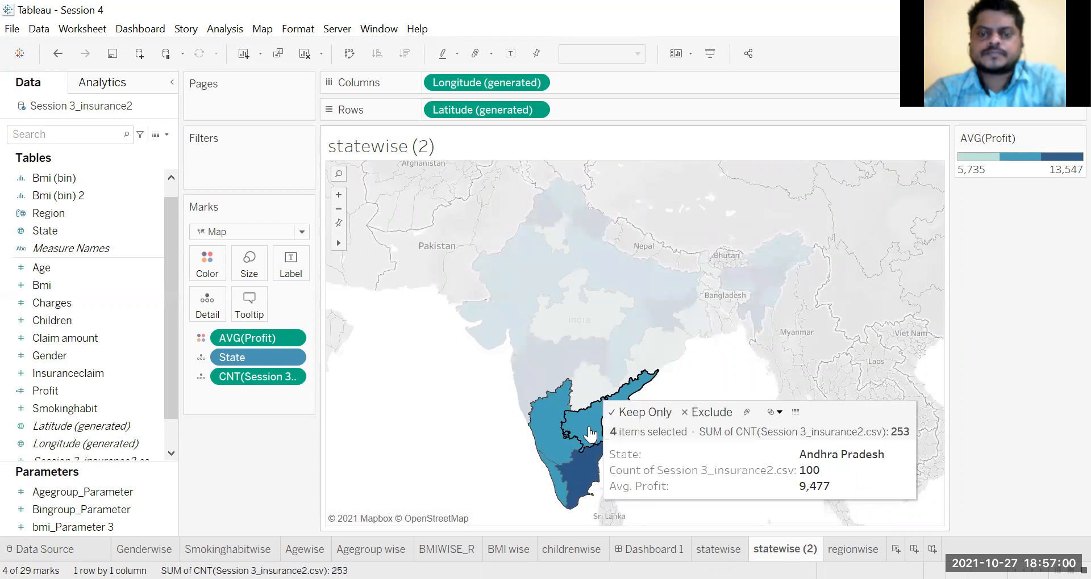
{"action": "right_click", "coordinate": [589, 428]}
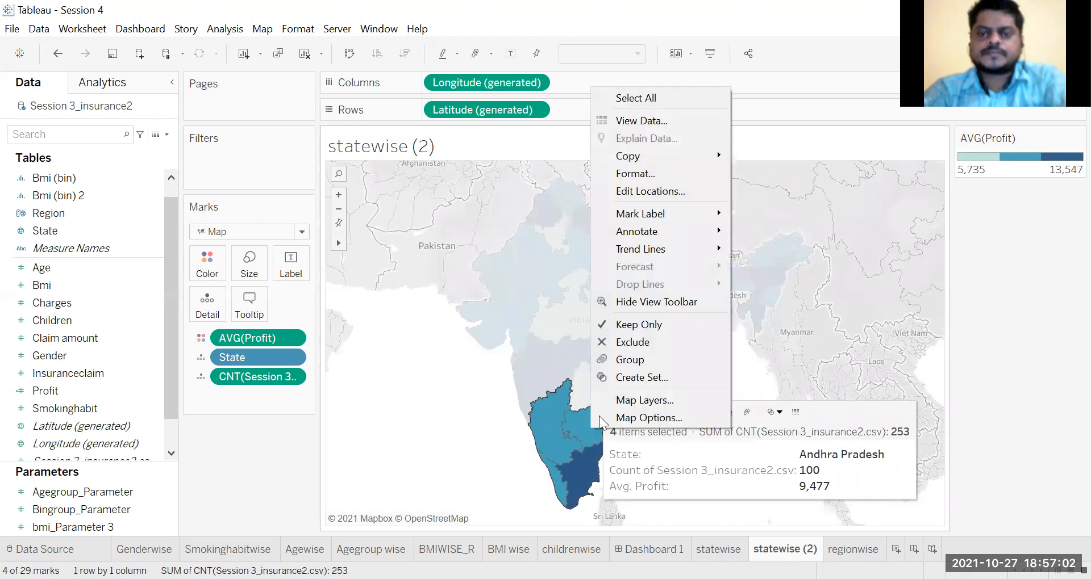
{"action": "left_click", "coordinate": [651, 355]}
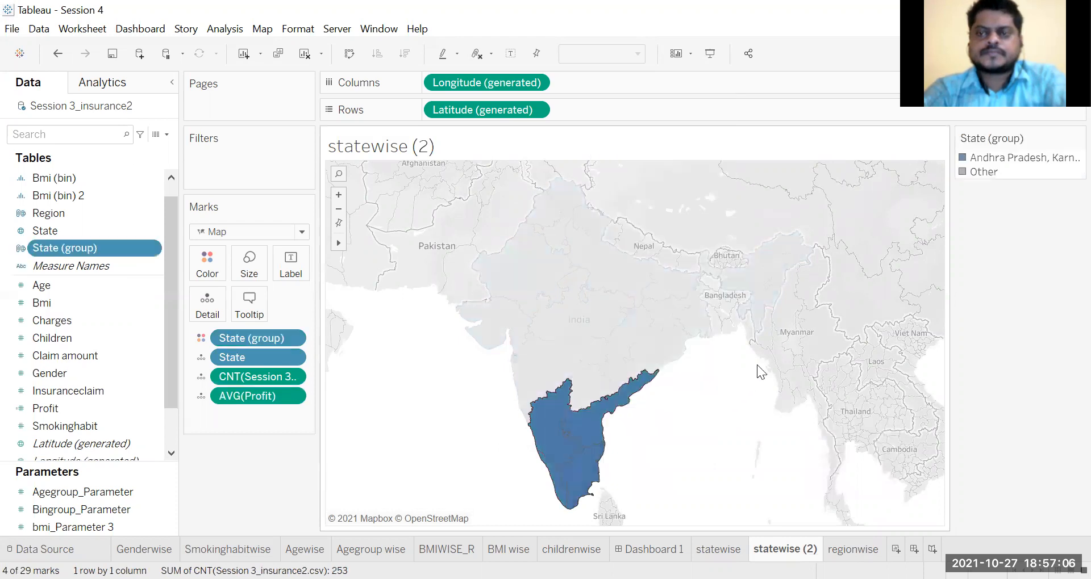
Step: Group Gujarat, Maharashtra and Rajasthan by selecting them together on the duplicated state map
{"action": "mouse_move", "coordinate": [616, 378]}
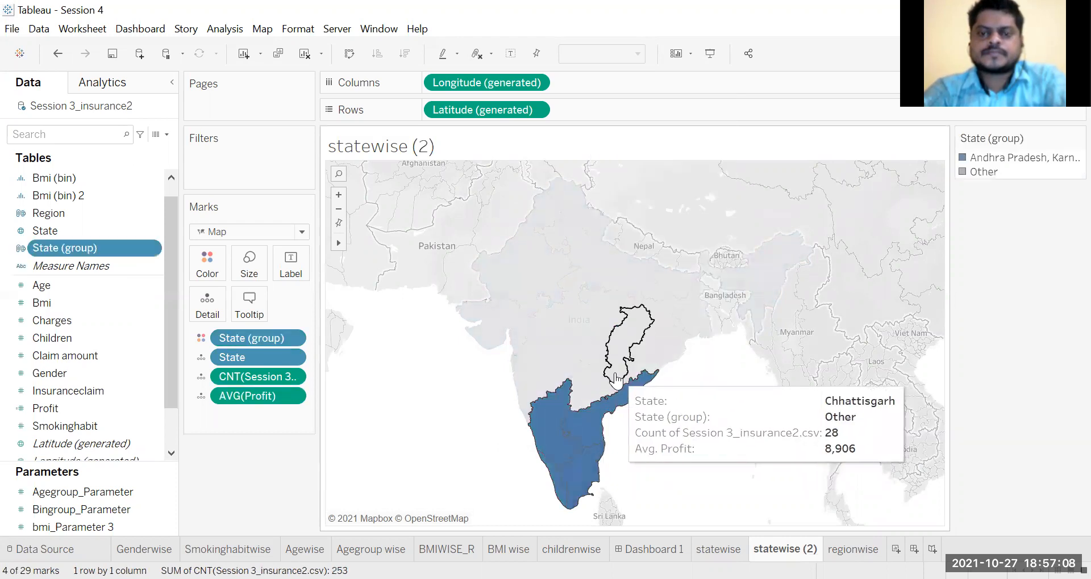
{"action": "mouse_move", "coordinate": [600, 395]}
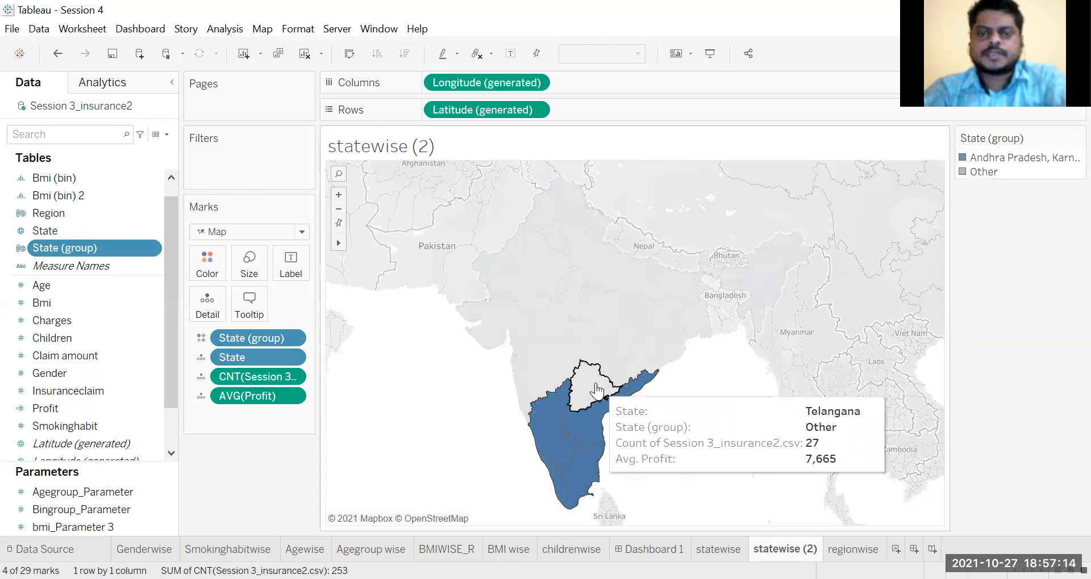
{"action": "left_click", "coordinate": [513, 323]}
{"action": "left_click", "coordinate": [524, 387], "text": "ctrl"}
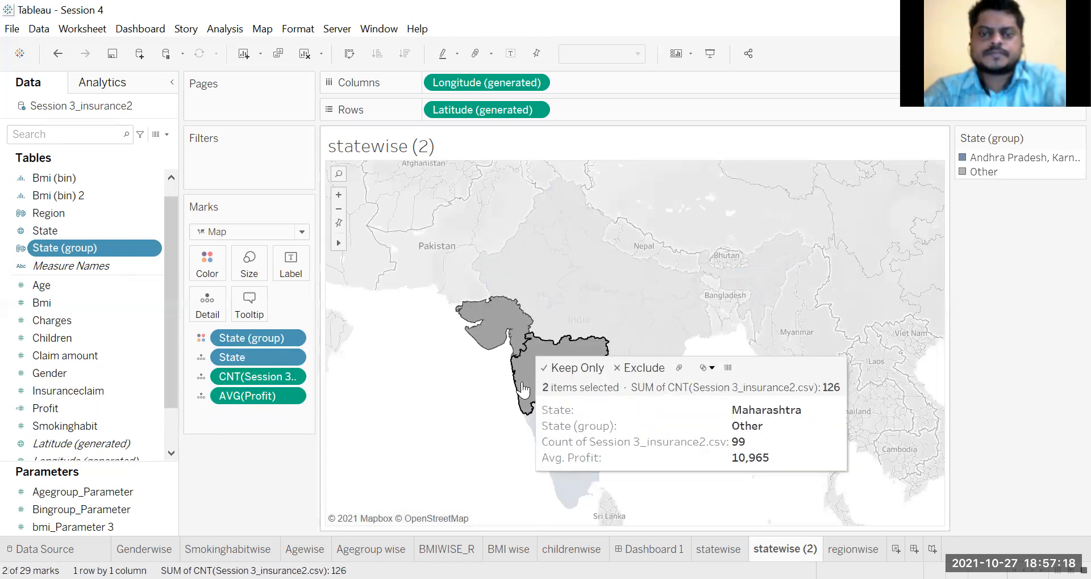
{"action": "mouse_move", "coordinate": [511, 288]}
{"action": "left_click", "coordinate": [511, 289], "text": "ctrl"}
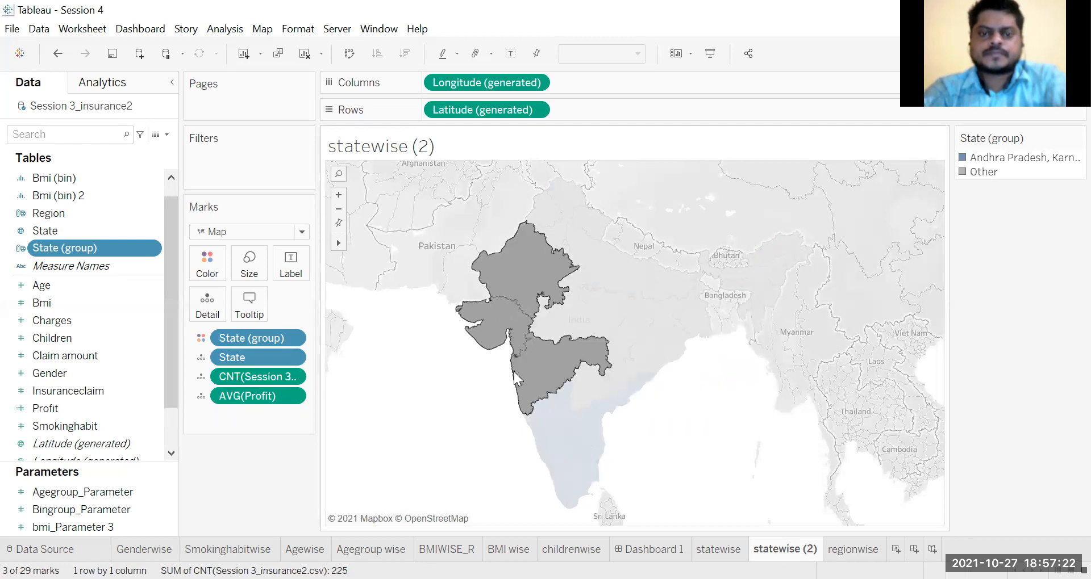
{"action": "mouse_move", "coordinate": [515, 363]}
{"action": "right_click", "coordinate": [564, 363]}
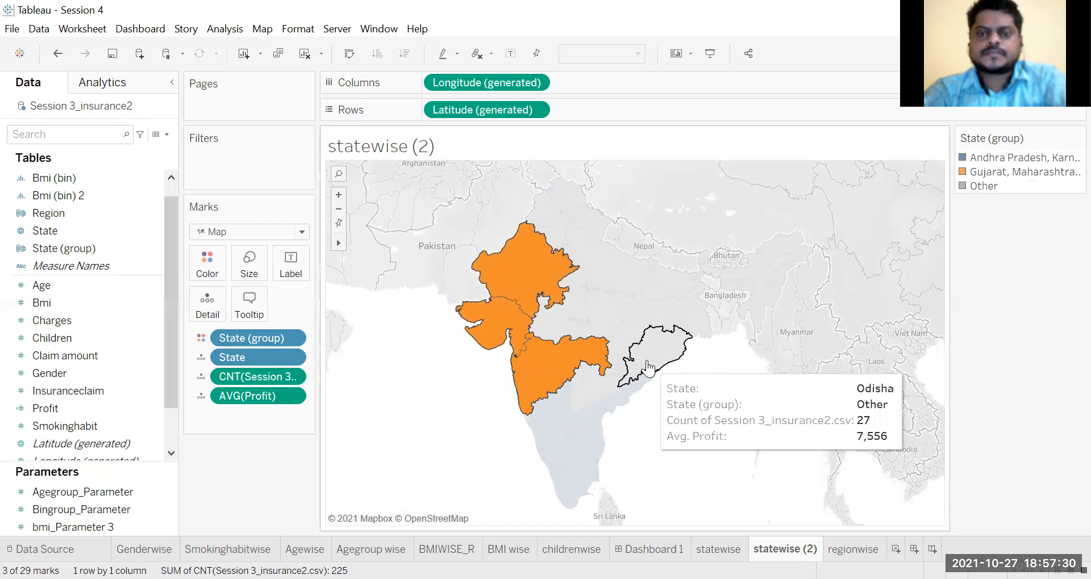
Step: Group the thirteen eastern and northeastern states, from Odisha, Chhattisgarh and Bihar across to Meghalaya, Arunachal Pradesh, Manipur, Mizoram and Sikkim
{"action": "left_click", "coordinate": [647, 368]}
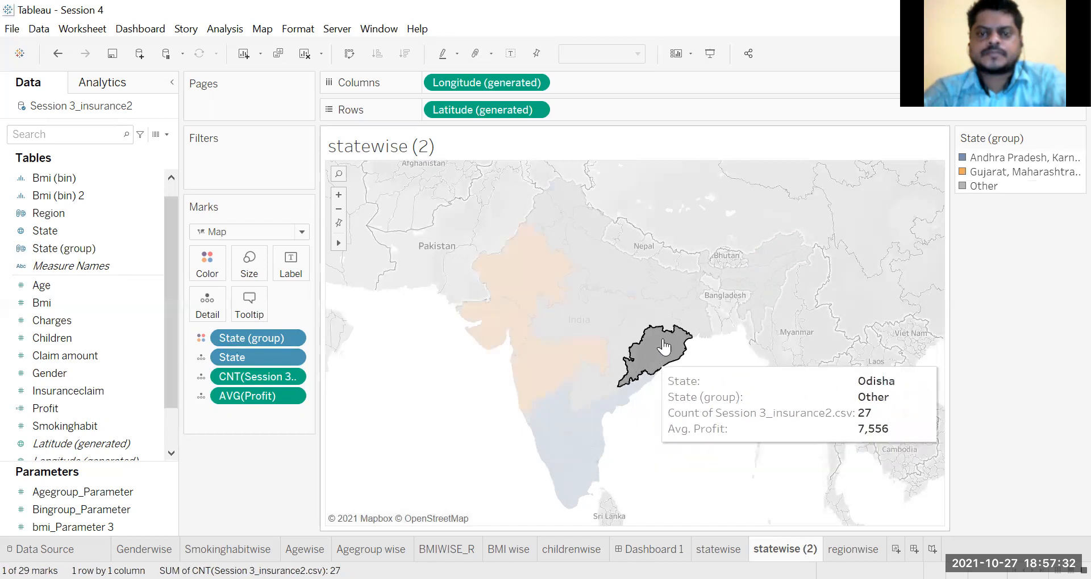
{"action": "left_click", "coordinate": [632, 338], "text": "ctrl"}
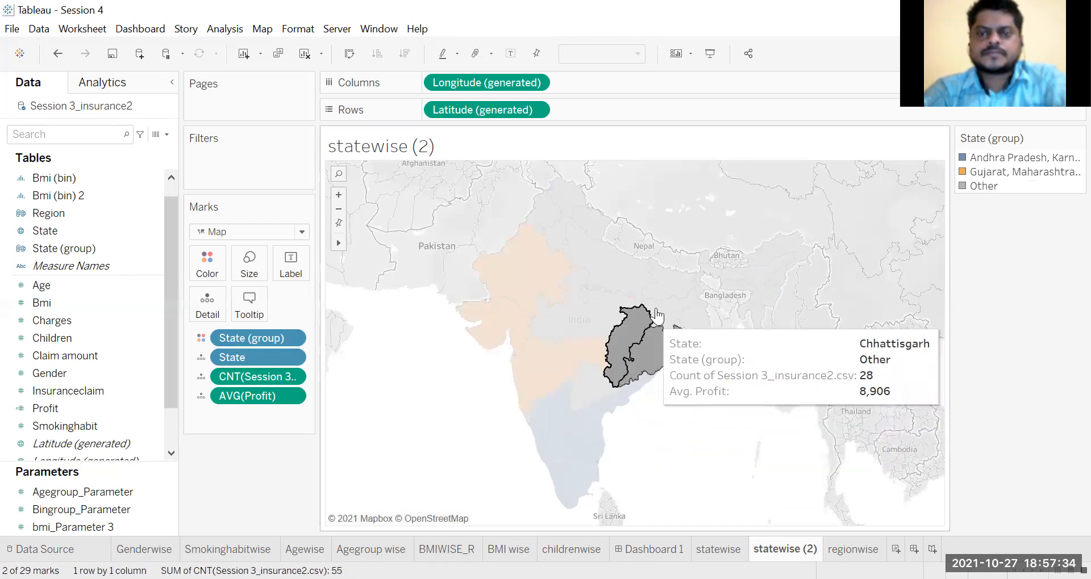
{"action": "left_click", "coordinate": [668, 304], "text": "ctrl"}
{"action": "left_click", "coordinate": [678, 291], "text": "ctrl"}
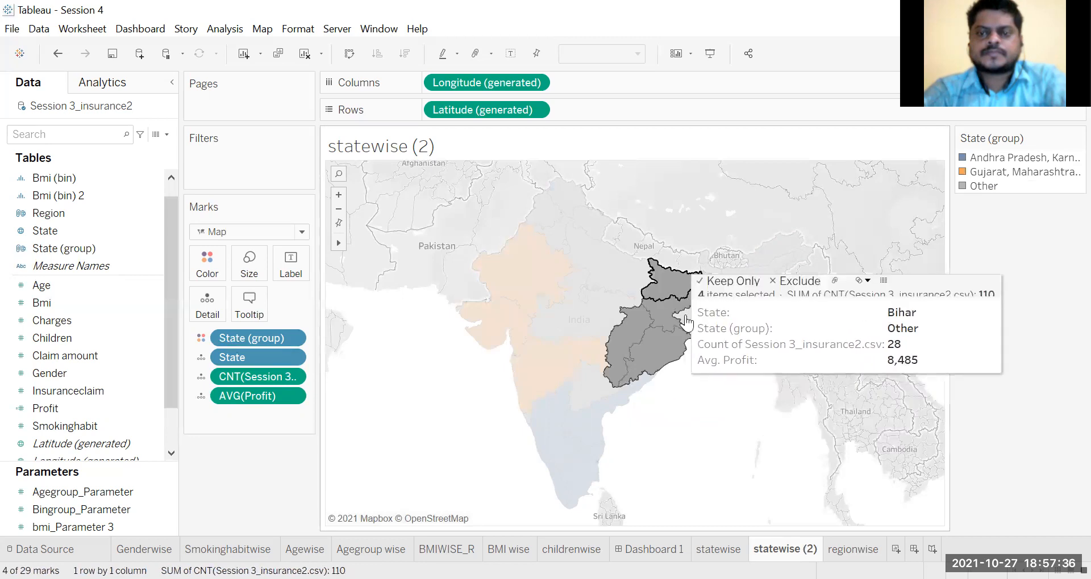
{"action": "left_click", "coordinate": [705, 287], "text": "ctrl"}
{"action": "left_click", "coordinate": [729, 287], "text": "ctrl"}
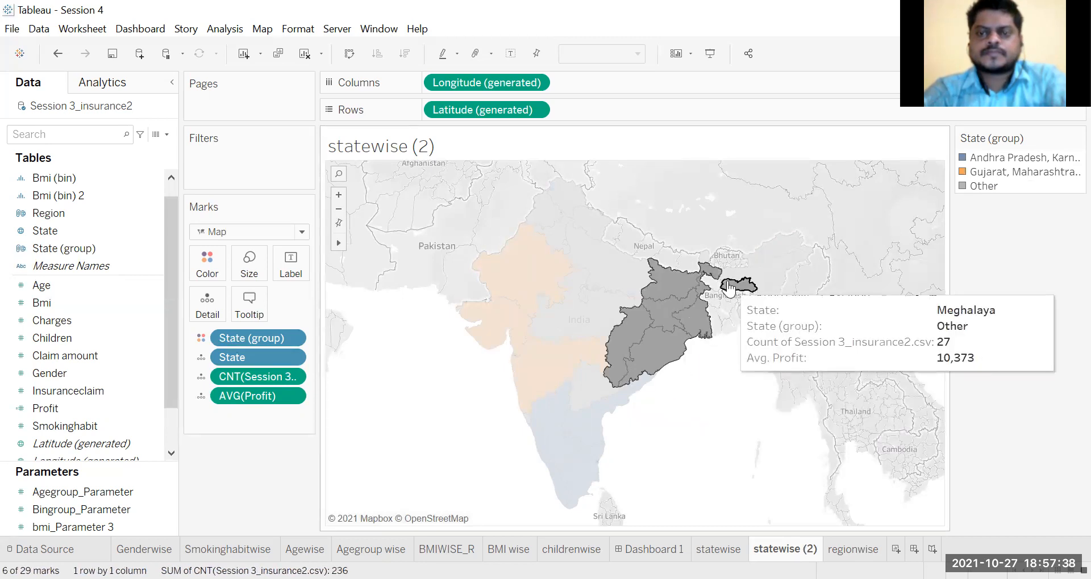
{"action": "left_click", "coordinate": [764, 268], "text": "ctrl"}
{"action": "left_click", "coordinate": [783, 245], "text": "ctrl"}
{"action": "left_click", "coordinate": [773, 300], "text": "ctrl"}
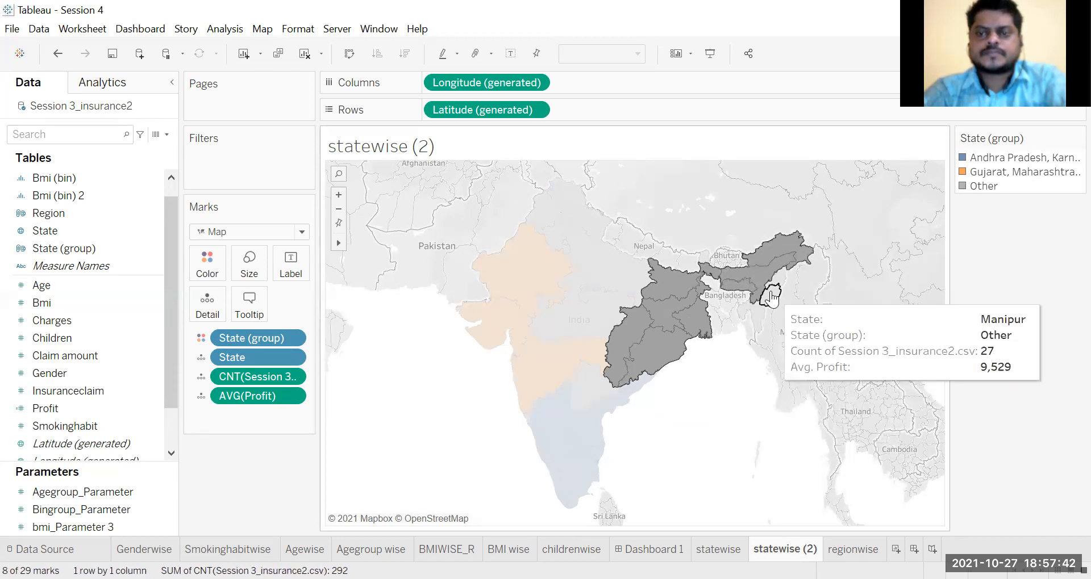
{"action": "left_click", "coordinate": [780, 282], "text": "ctrl"}
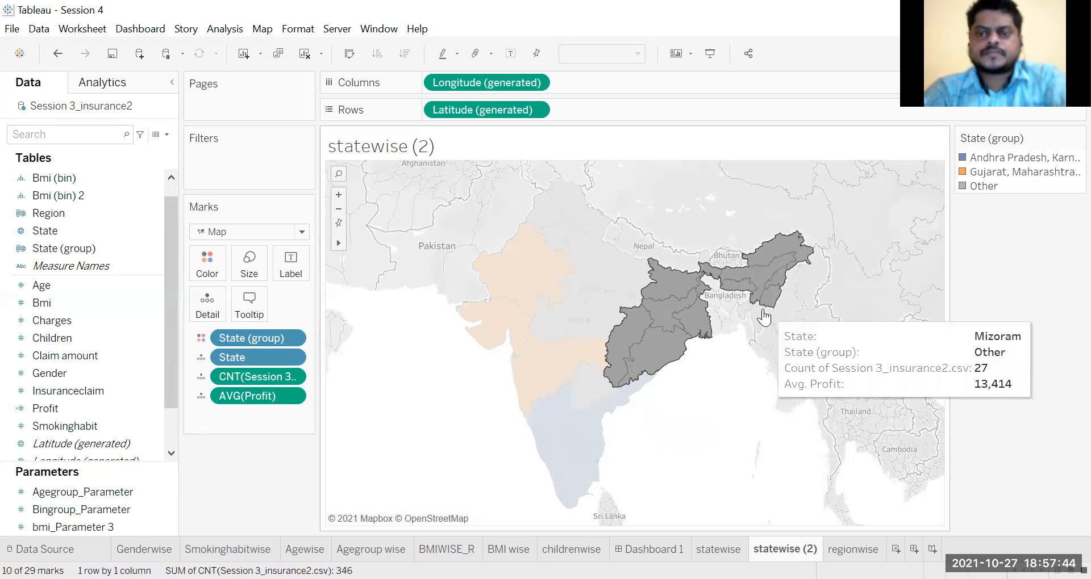
{"action": "left_click", "coordinate": [754, 313], "text": "ctrl"}
{"action": "left_click", "coordinate": [744, 311], "text": "ctrl"}
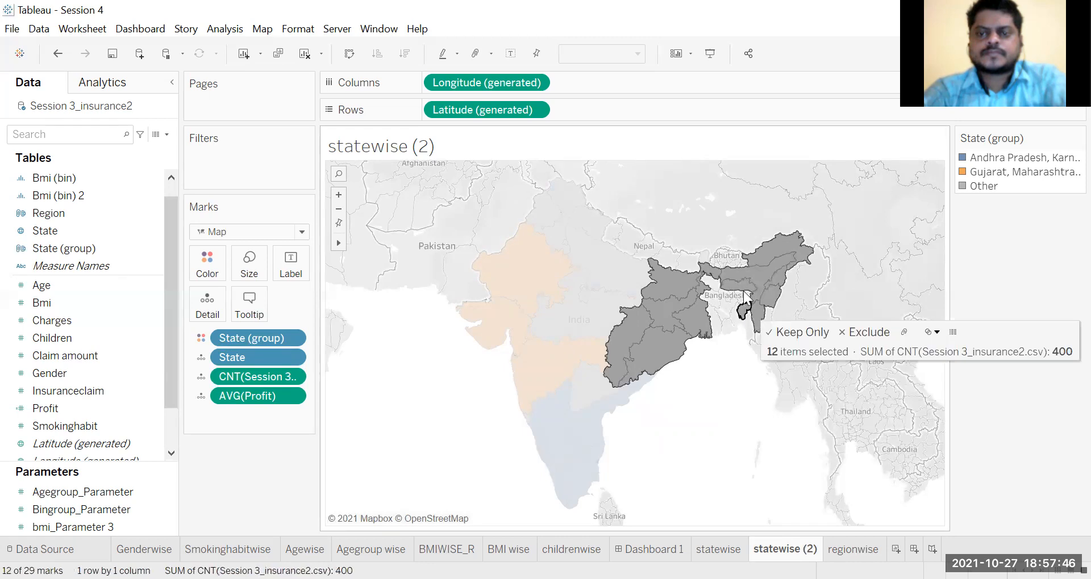
{"action": "left_click", "coordinate": [703, 261], "text": "ctrl"}
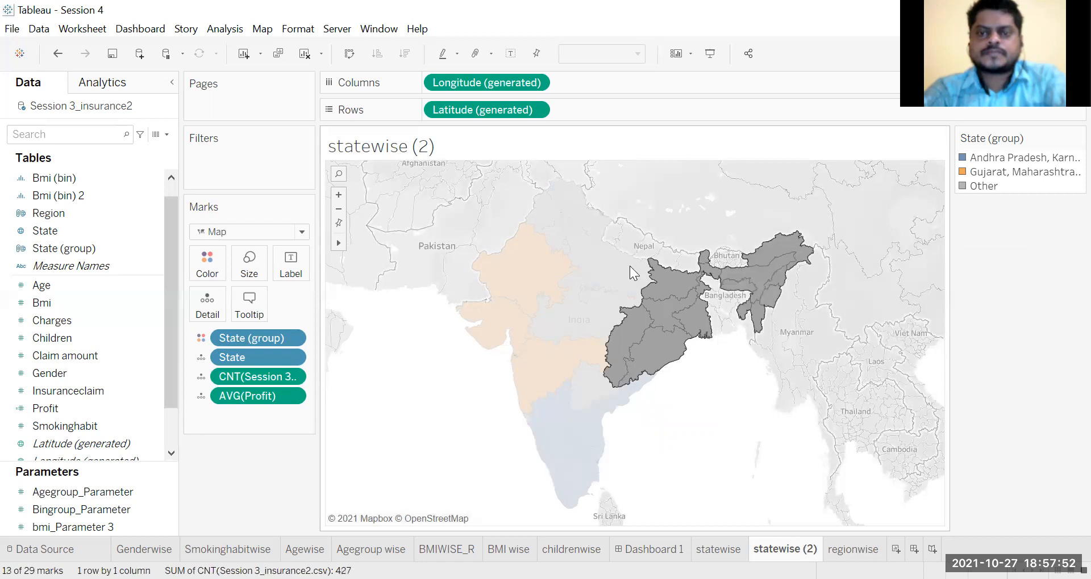
{"action": "right_click", "coordinate": [703, 309]}
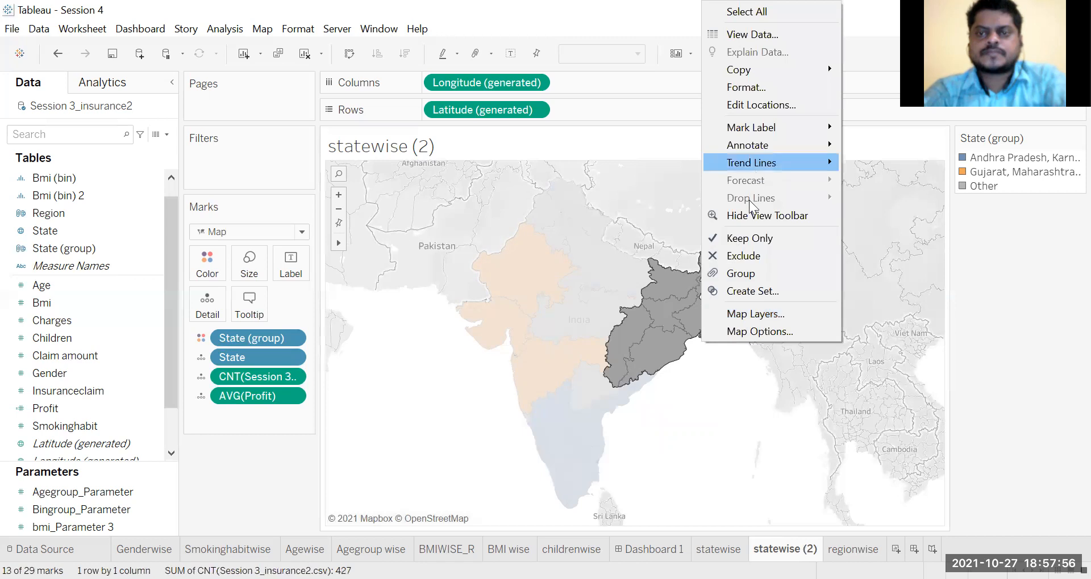
{"action": "left_click", "coordinate": [745, 273]}
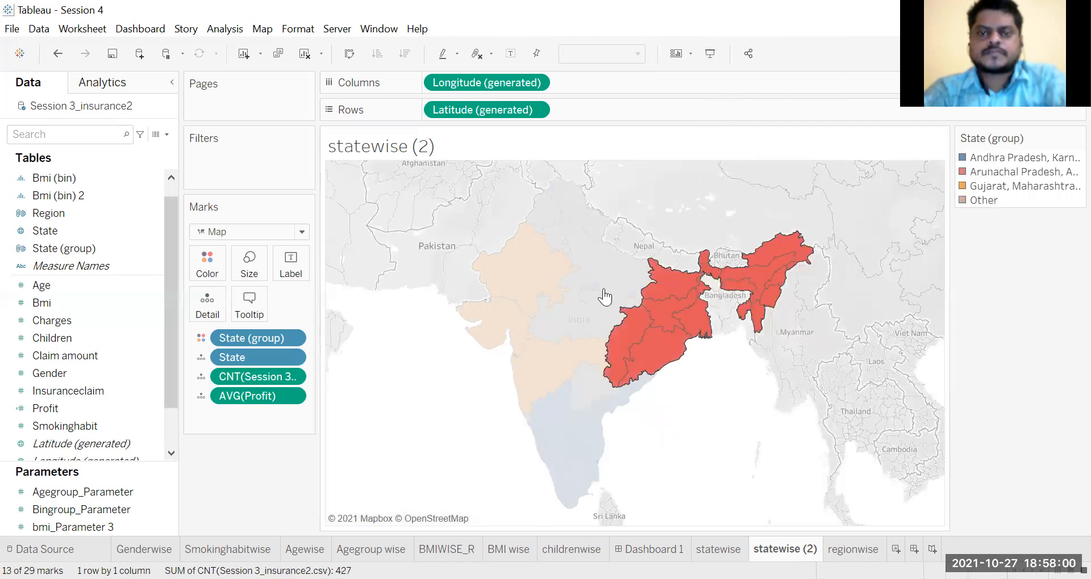
Step: Group Uttar Pradesh, Haryana, Himachal Pradesh, New Delhi and the adjoining northern states, and clear the selection
{"action": "left_click", "coordinate": [625, 277]}
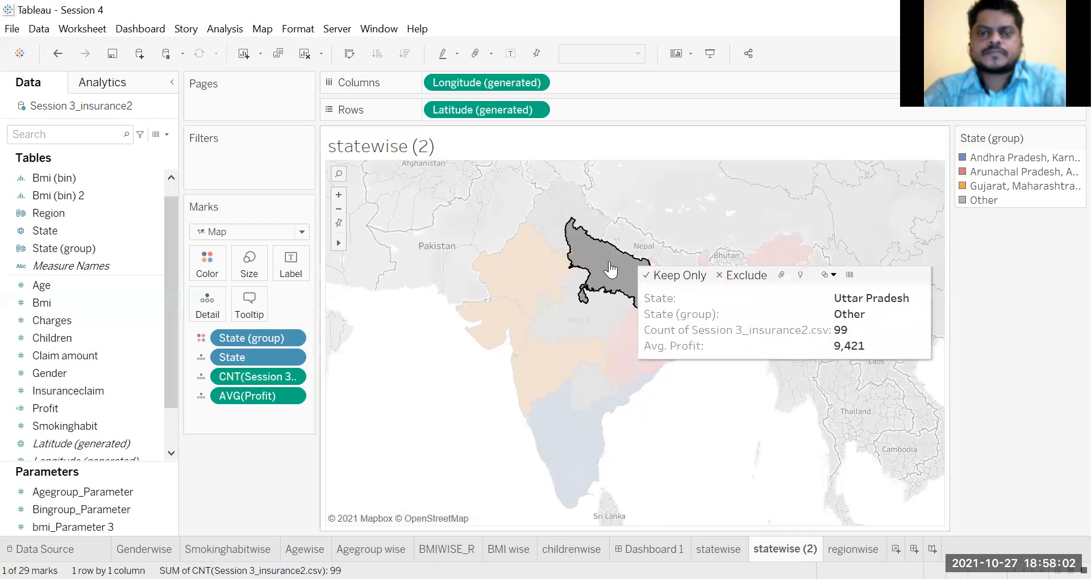
{"action": "left_click", "coordinate": [559, 245], "text": "ctrl"}
{"action": "left_click", "coordinate": [544, 211], "text": "ctrl"}
{"action": "left_click", "coordinate": [569, 200], "text": "ctrl"}
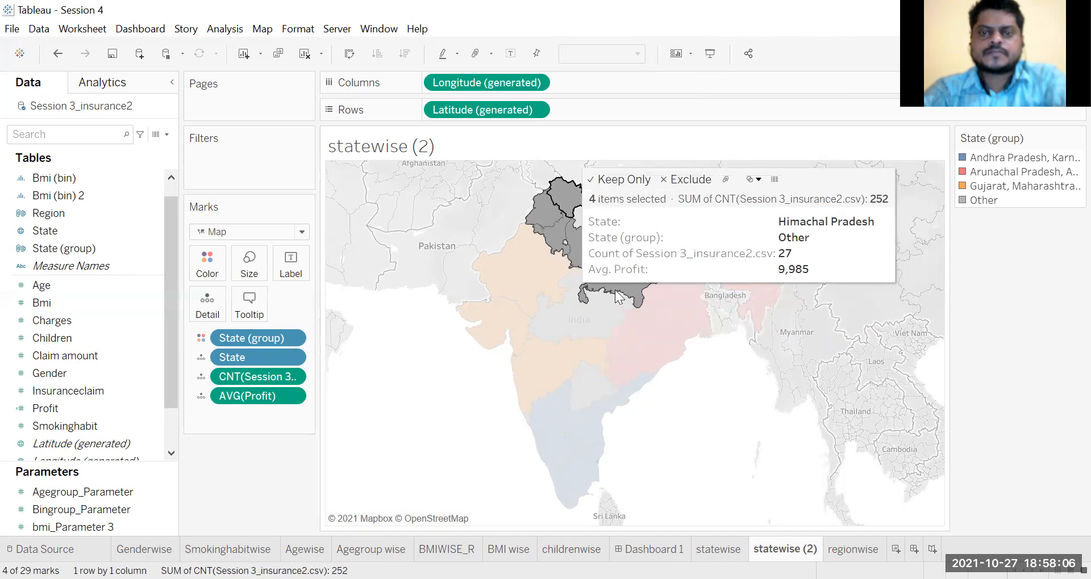
{"action": "left_click", "coordinate": [600, 220], "text": "ctrl"}
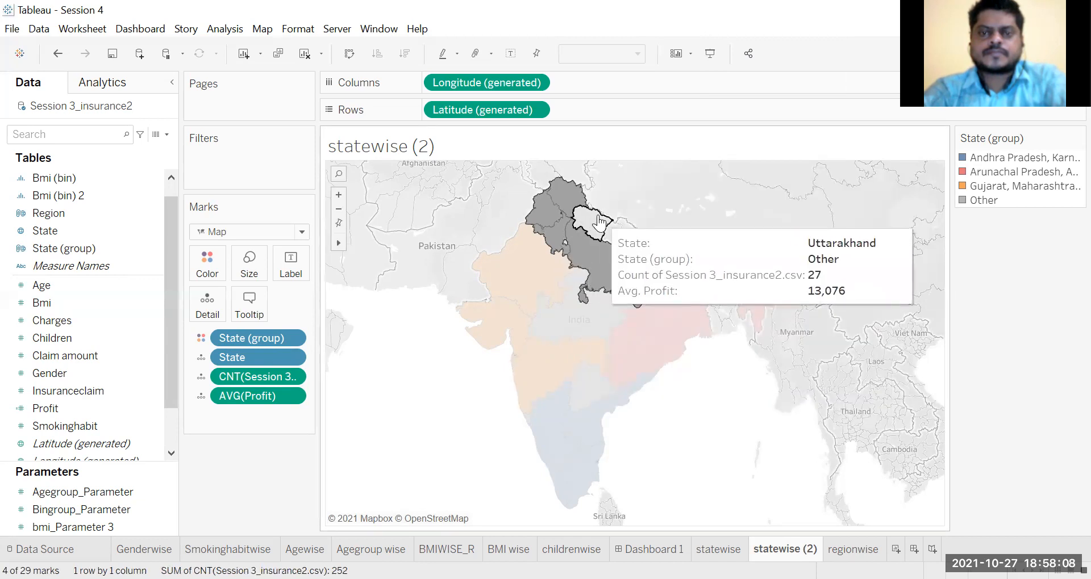
{"action": "left_click", "coordinate": [567, 248], "text": "ctrl"}
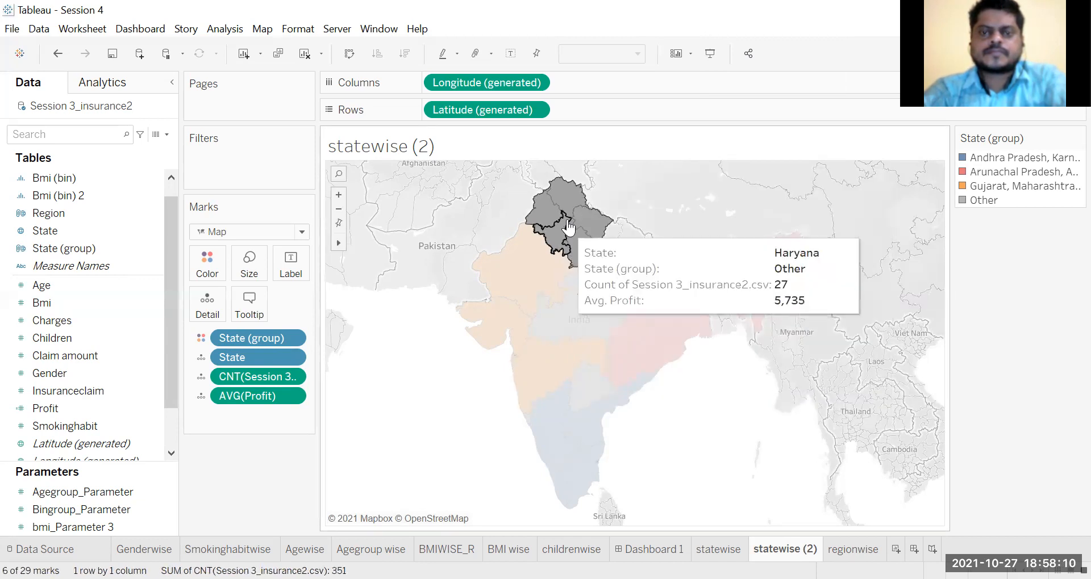
{"action": "right_click", "coordinate": [575, 222]}
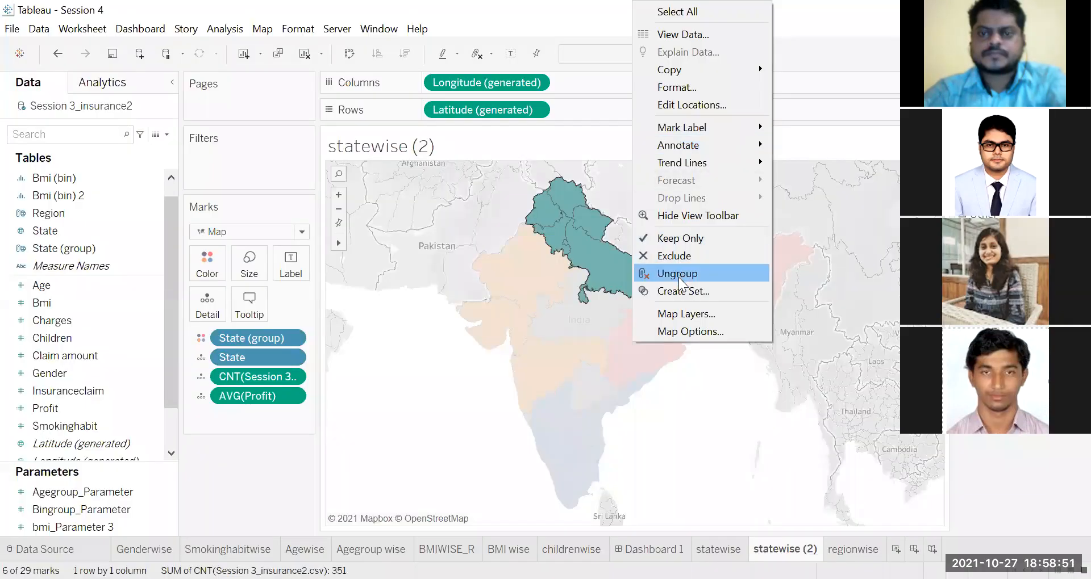
{"action": "left_click", "coordinate": [438, 391]}
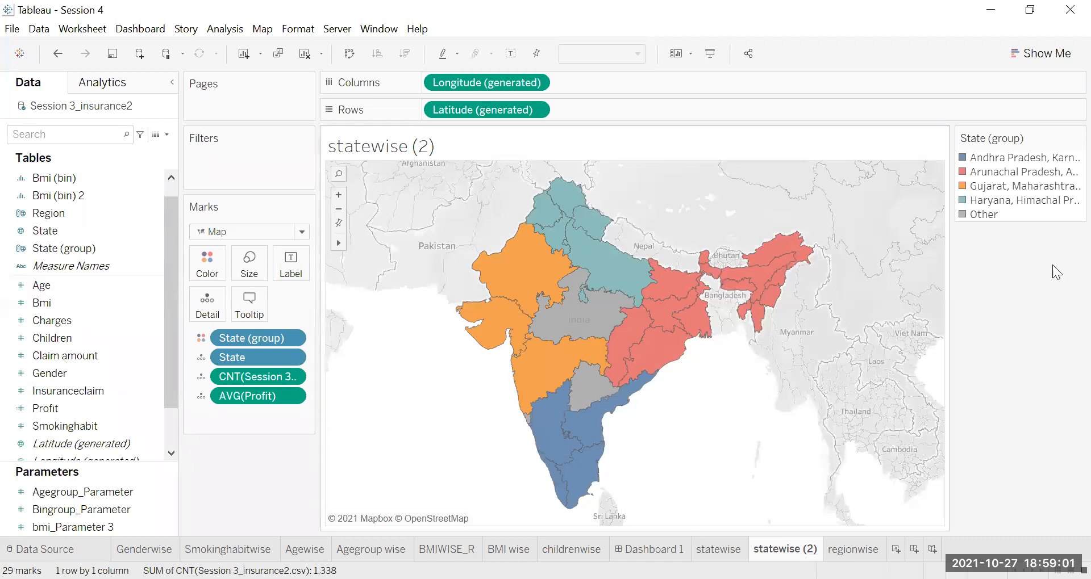
Step: Try to move Goa into the Gujarat, Maharashtra and Rajasthan group by editing State (group)
{"action": "left_click", "coordinate": [81, 251]}
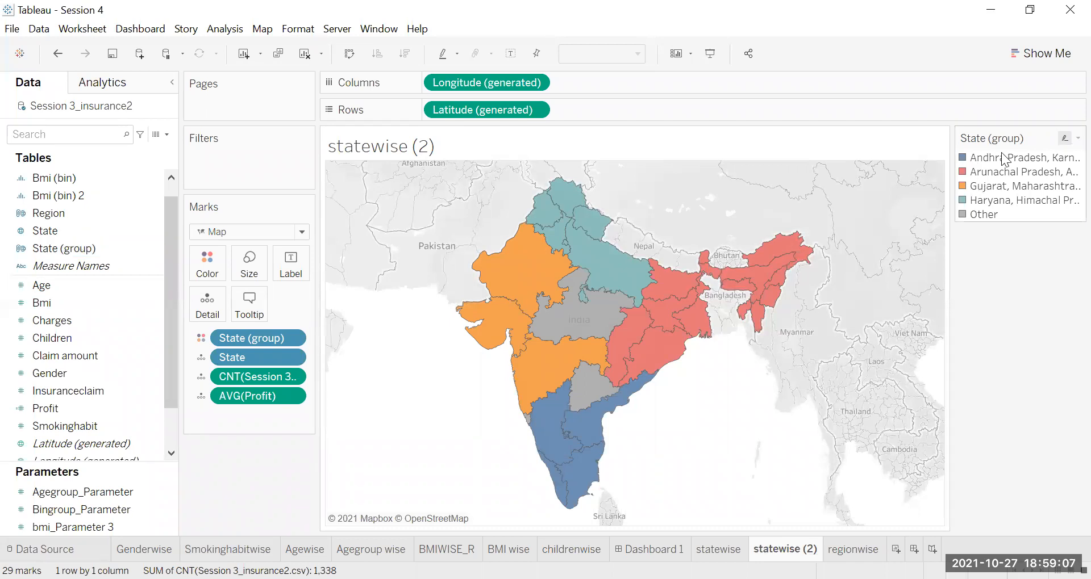
{"action": "left_click", "coordinate": [1066, 139]}
{"action": "right_click", "coordinate": [76, 253]}
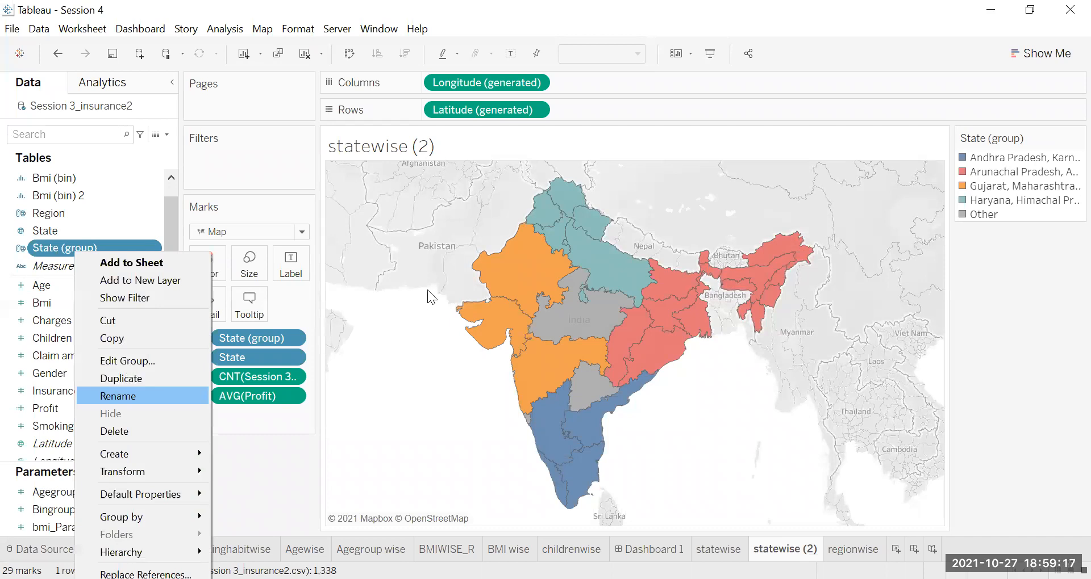
{"action": "left_click_drag", "start_coordinate": [430, 292], "coordinate": [445, 253]}
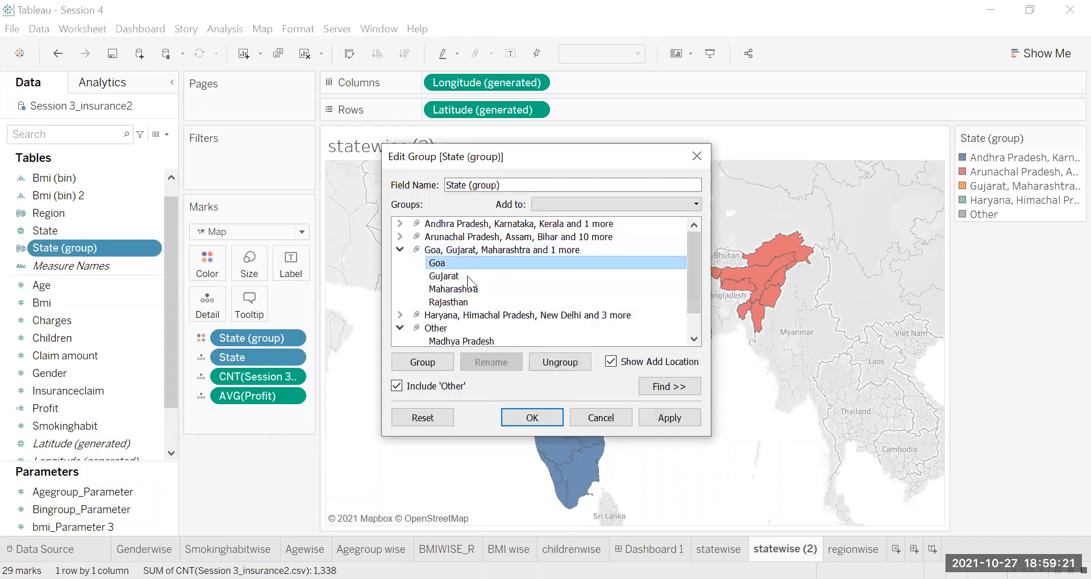
{"action": "left_click", "coordinate": [400, 327]}
{"action": "left_click", "coordinate": [400, 327]}
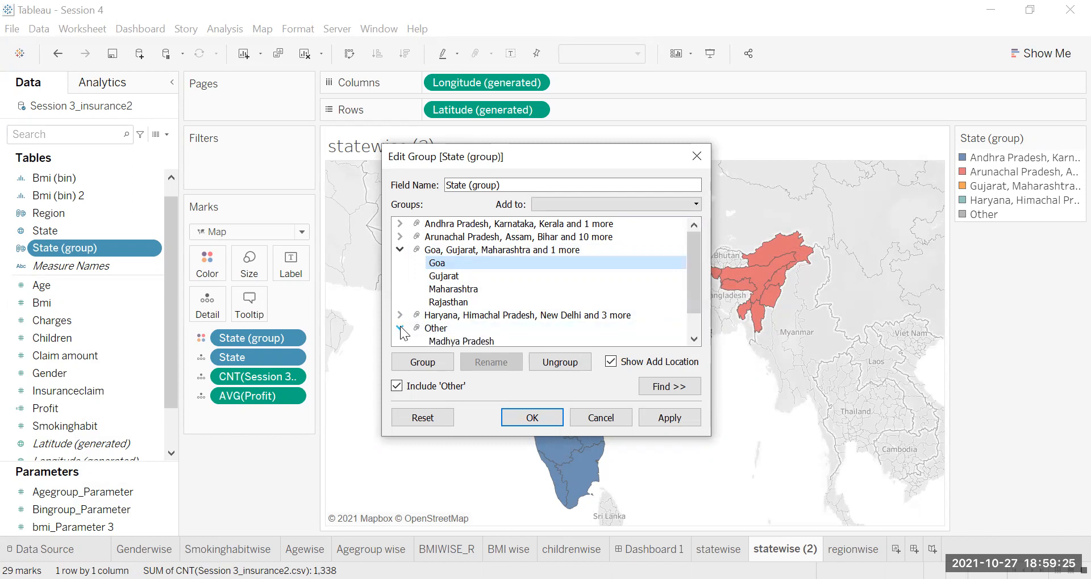
{"action": "scroll", "coordinate": [432, 327], "scroll_direction": "down", "scroll_amount": 1}
{"action": "left_click_drag", "start_coordinate": [449, 328], "coordinate": [414, 337]}
{"action": "left_click", "coordinate": [399, 315]}
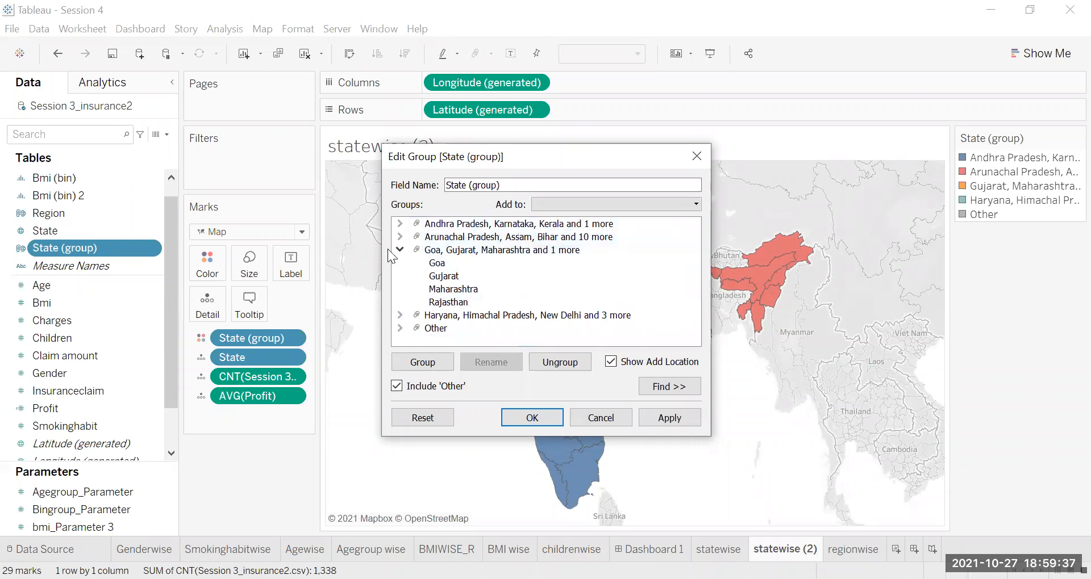
Step: Try to move Telangana from Other into the Andhra Pradesh, Karnataka and Kerala group, and discard the group edits
{"action": "left_click", "coordinate": [401, 328]}
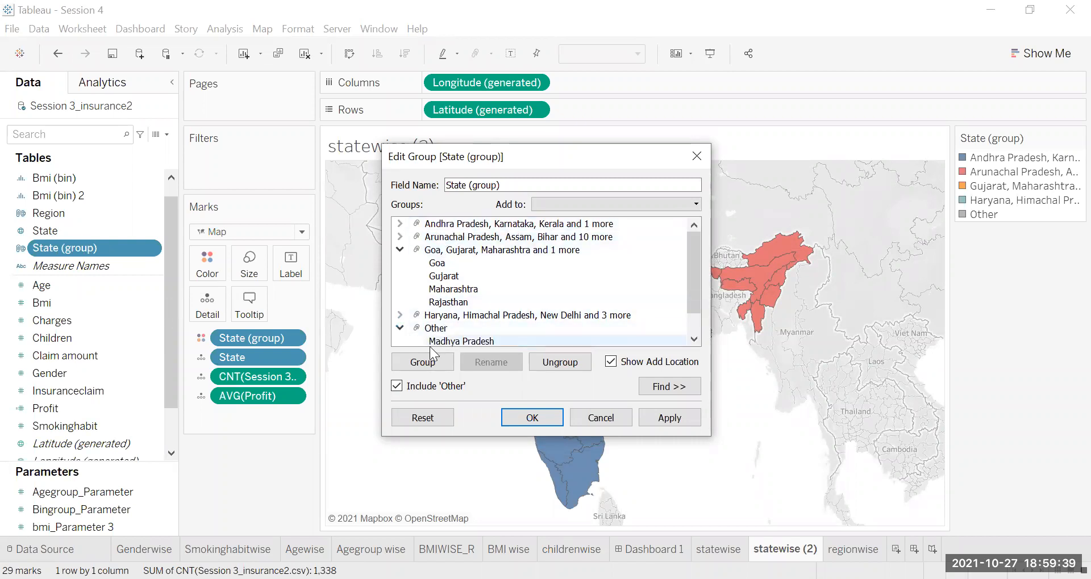
{"action": "scroll", "coordinate": [437, 335], "scroll_direction": "down", "scroll_amount": 2}
{"action": "left_click_drag", "start_coordinate": [444, 326], "coordinate": [454, 226]}
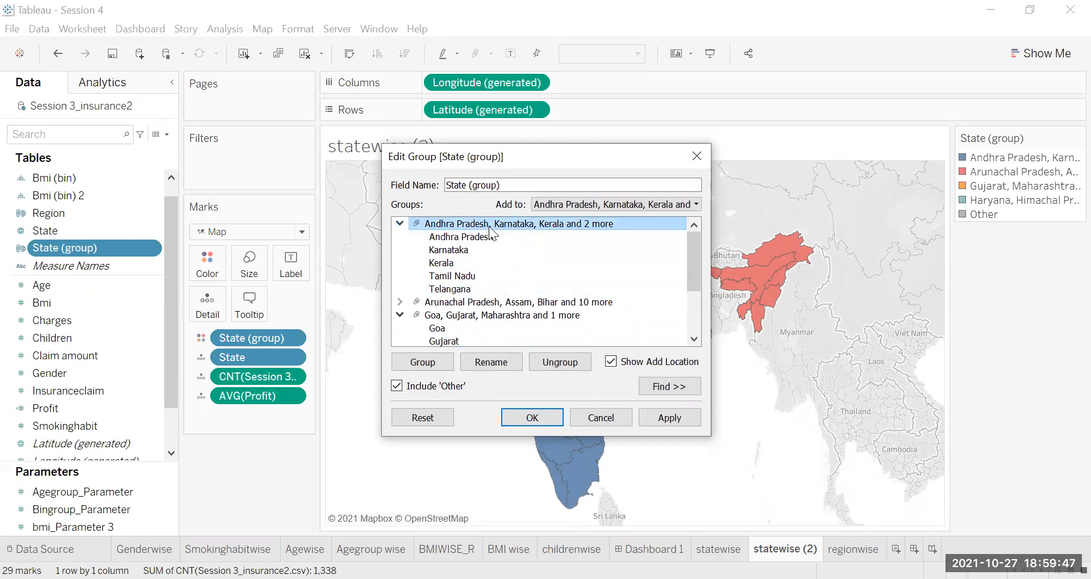
{"action": "left_click", "coordinate": [500, 301]}
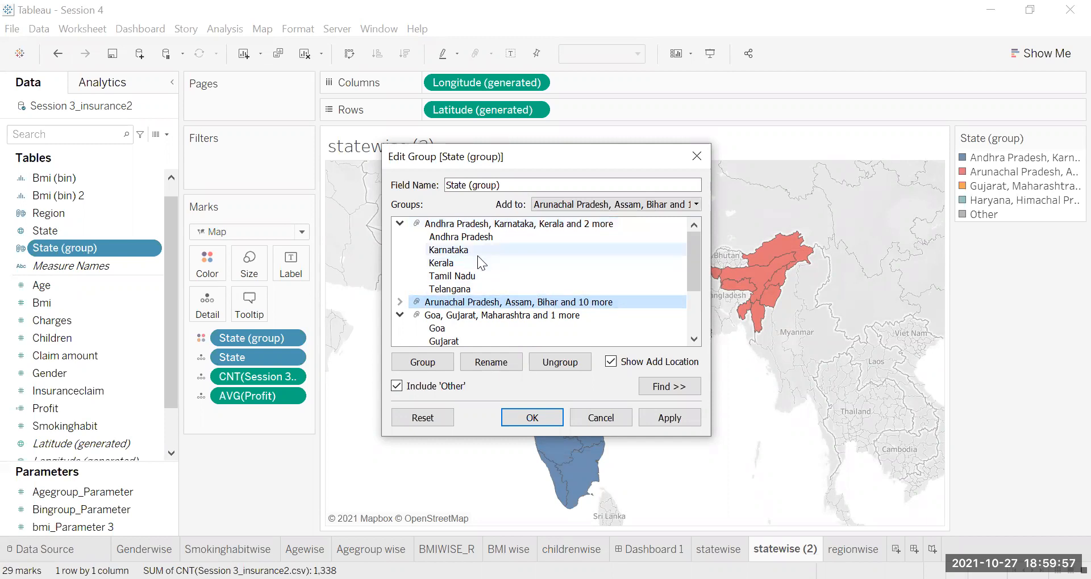
{"action": "left_click", "coordinate": [622, 418]}
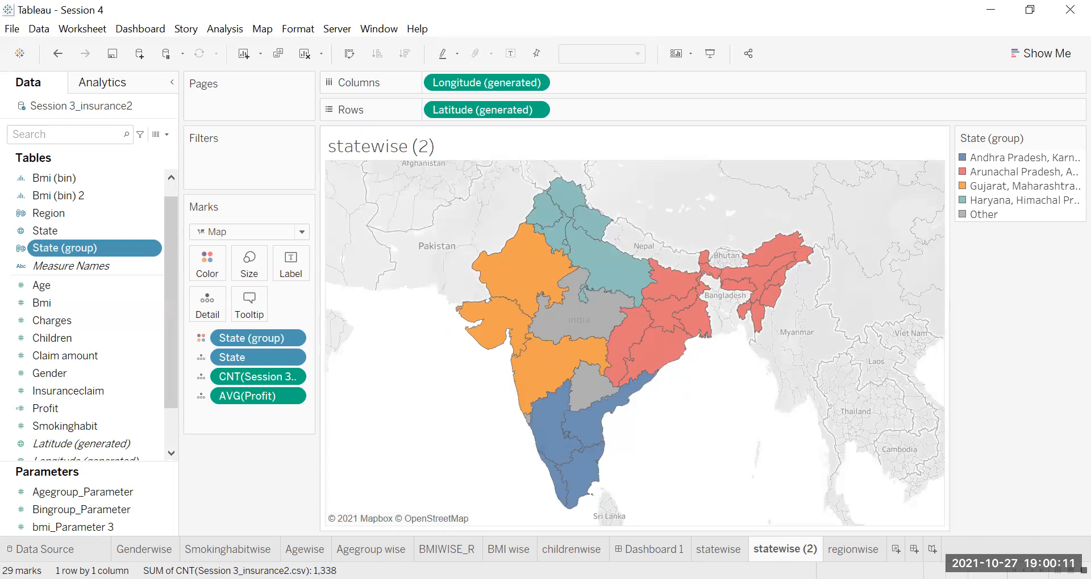
Step: Set the stepped color scale of average profit on the regionwise sheet to 3 steps
{"action": "left_click", "coordinate": [703, 548]}
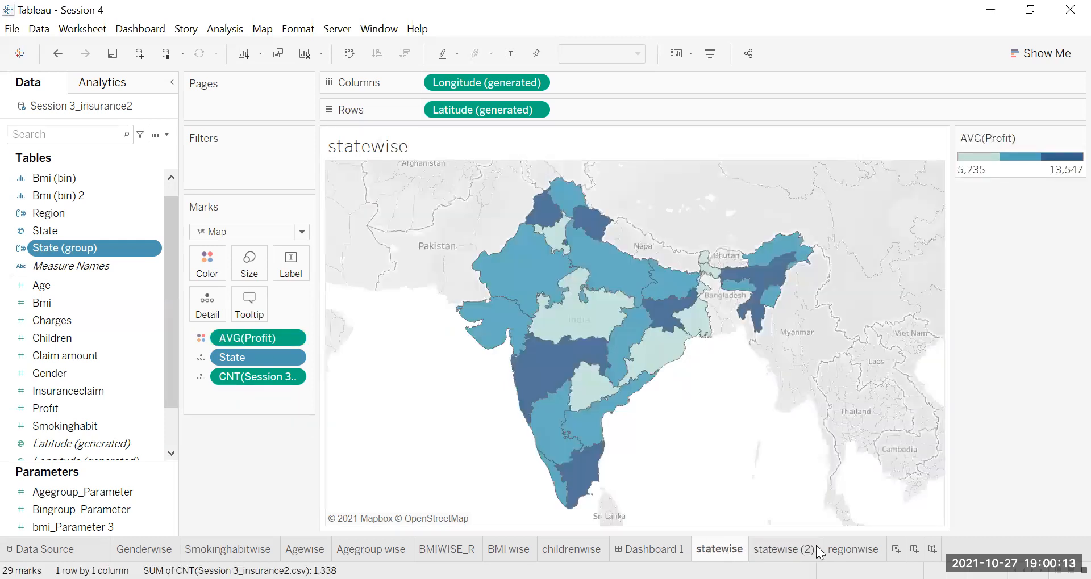
{"action": "left_click", "coordinate": [815, 547]}
{"action": "left_click", "coordinate": [848, 548]}
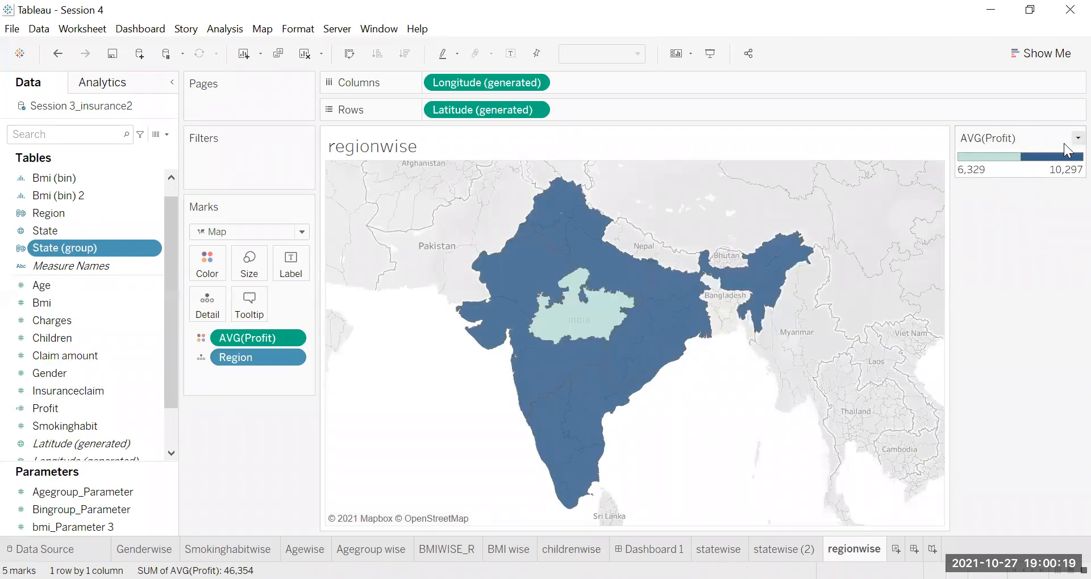
{"action": "left_click", "coordinate": [1078, 137]}
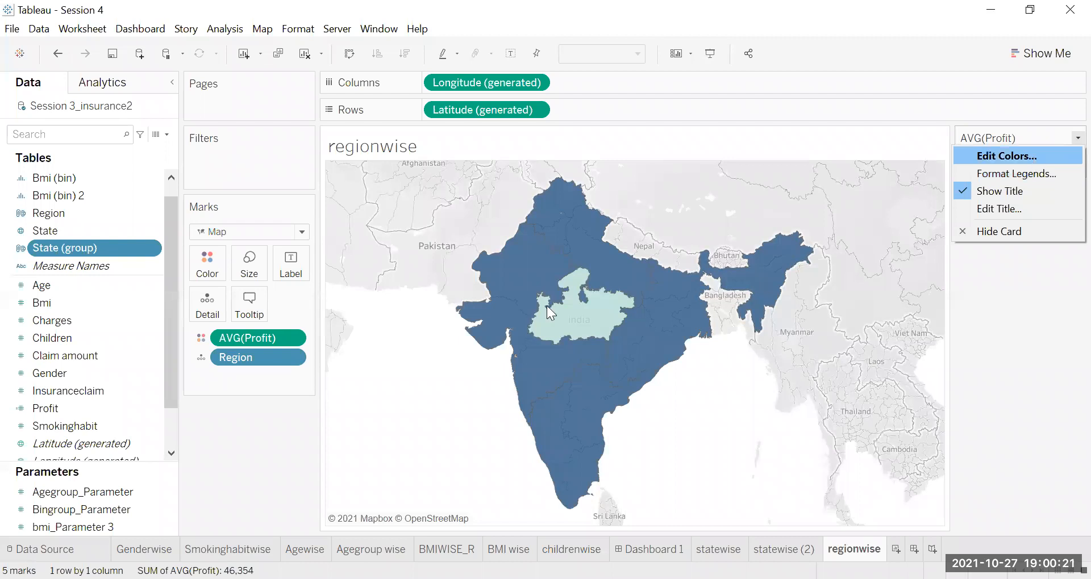
{"action": "key", "text": "Return"}
{"action": "left_click", "coordinate": [519, 294]}
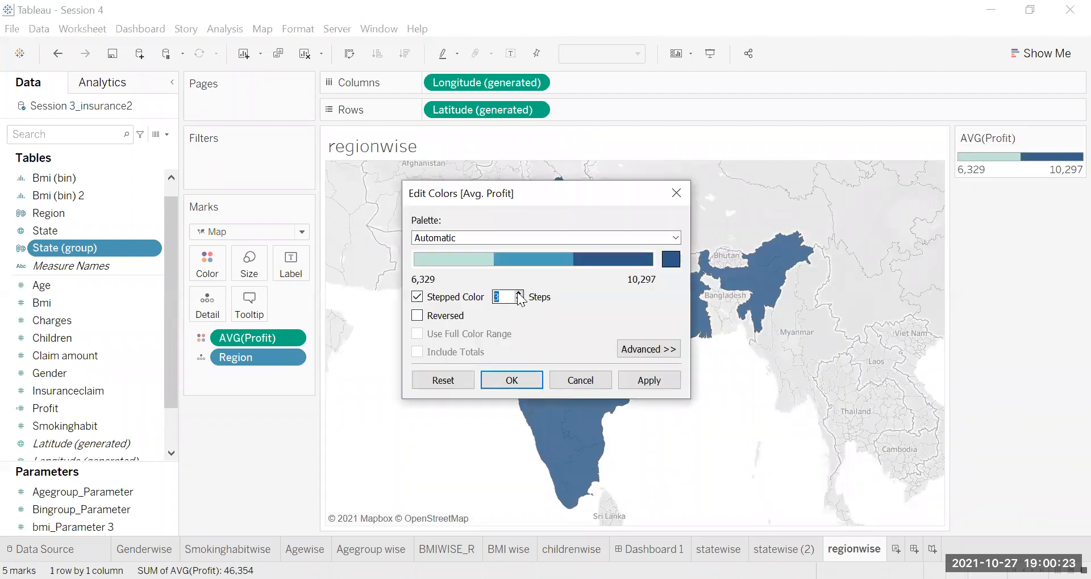
{"action": "left_click", "coordinate": [527, 379]}
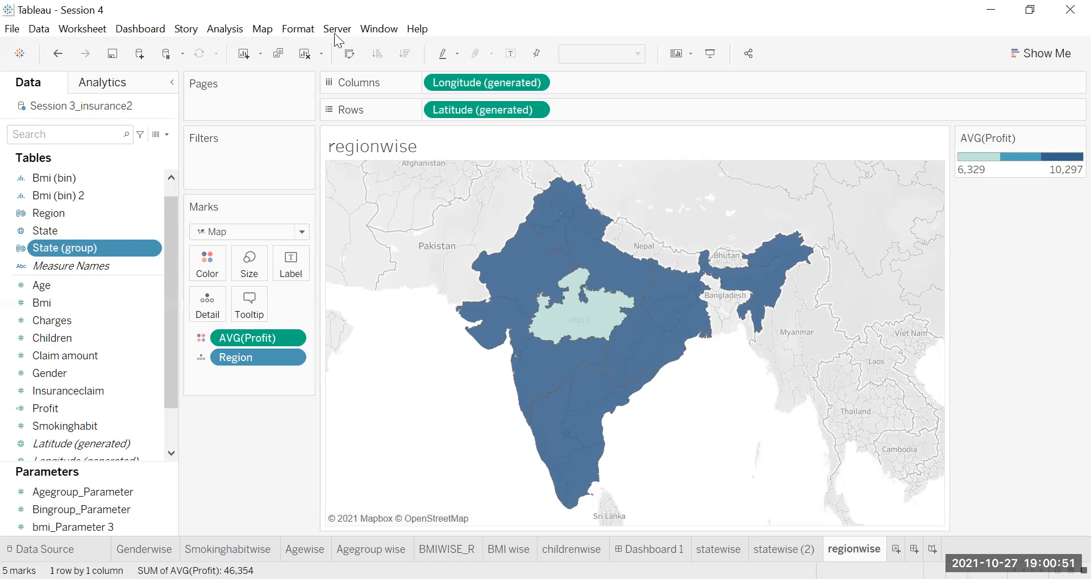
Step: Open the group definition of the State (group) field for editing
{"action": "right_click", "coordinate": [92, 255]}
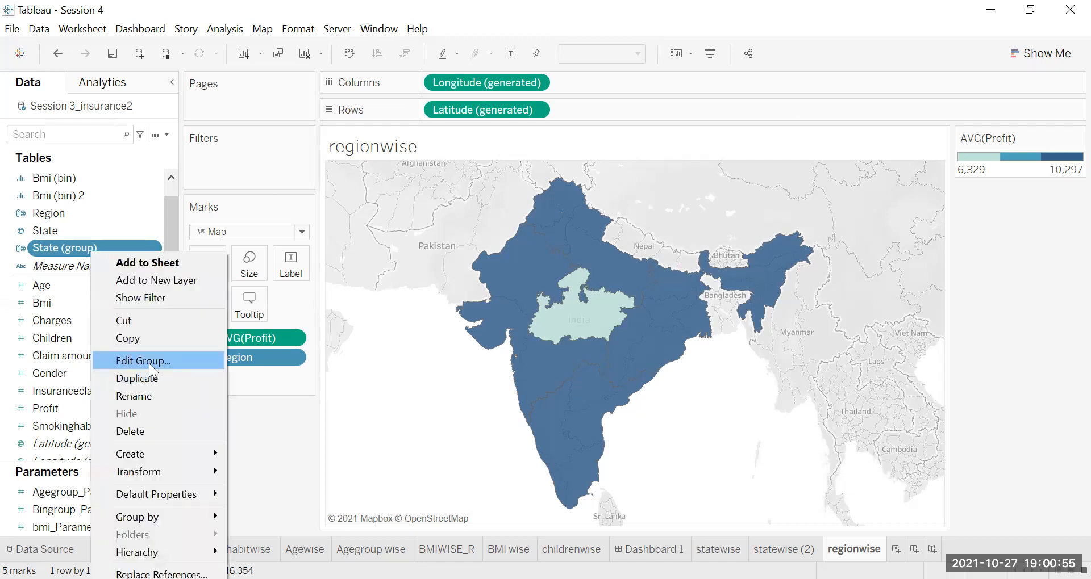
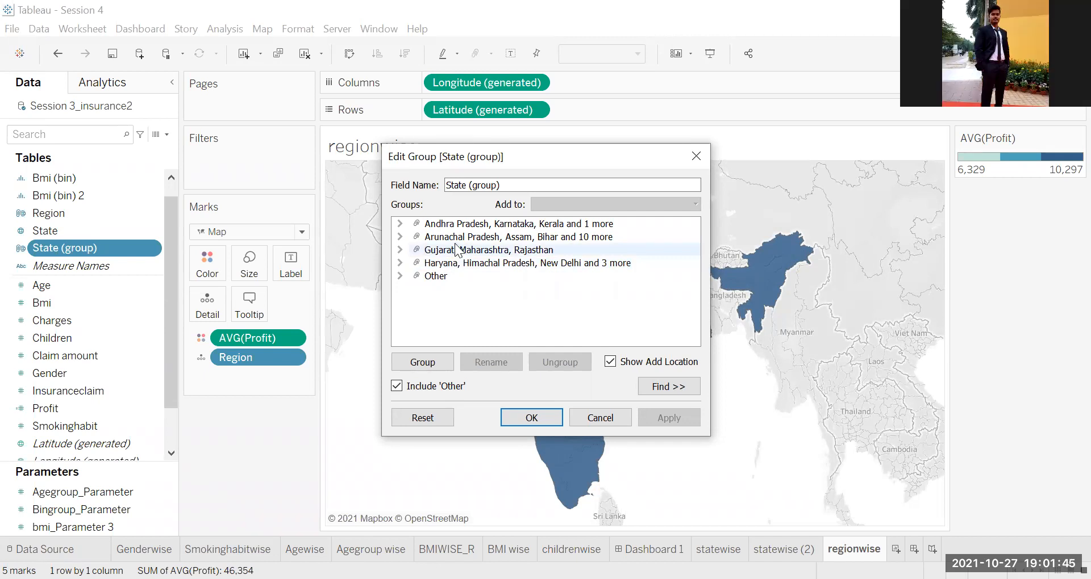
Step: Leave the State (group) definition without changing it and switch to the statewise sheet
{"action": "left_click", "coordinate": [603, 420]}
{"action": "mouse_move", "coordinate": [556, 427]}
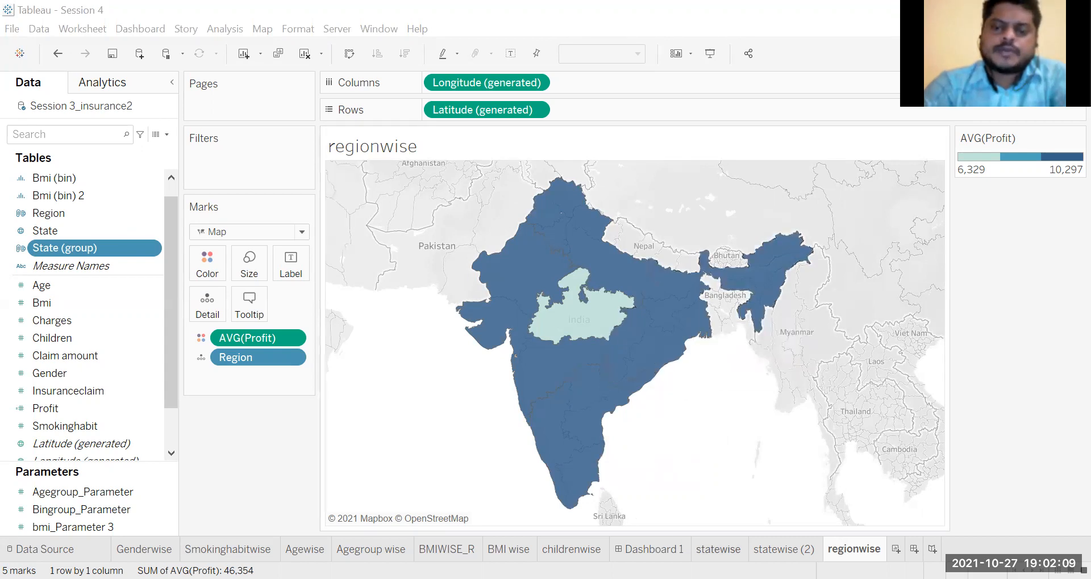
{"action": "left_click", "coordinate": [718, 550]}
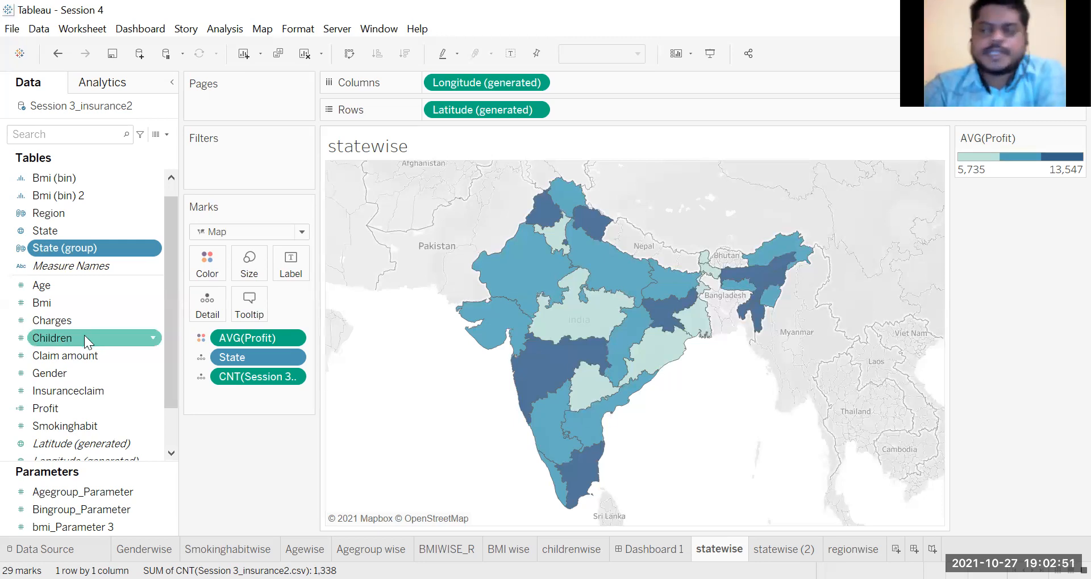
Step: Start a new set on the State field with the condition that the count of Session 3_insurance2.csv is >= 50
{"action": "left_click", "coordinate": [54, 233]}
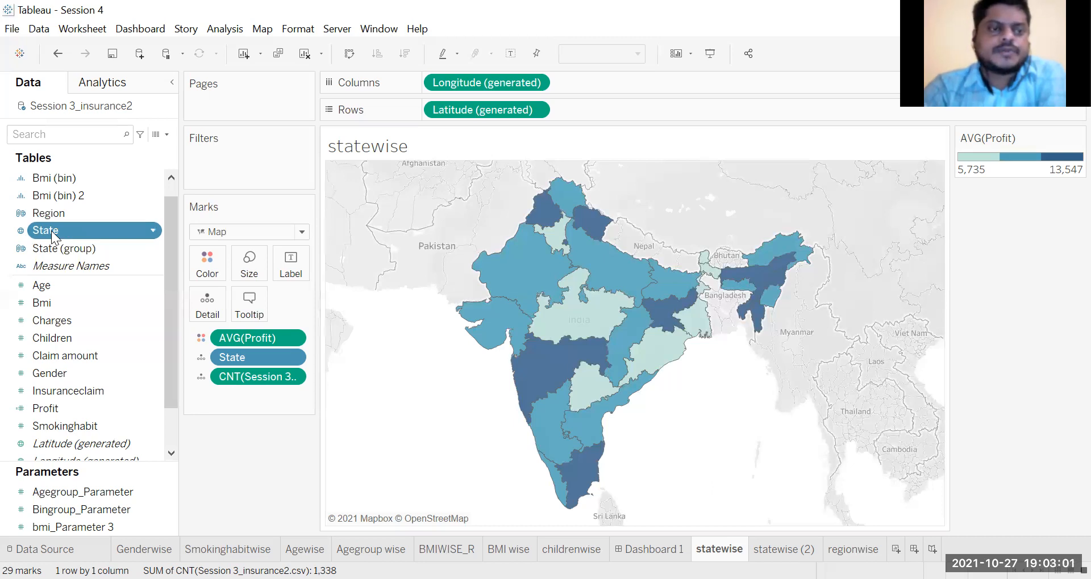
{"action": "right_click", "coordinate": [52, 231]}
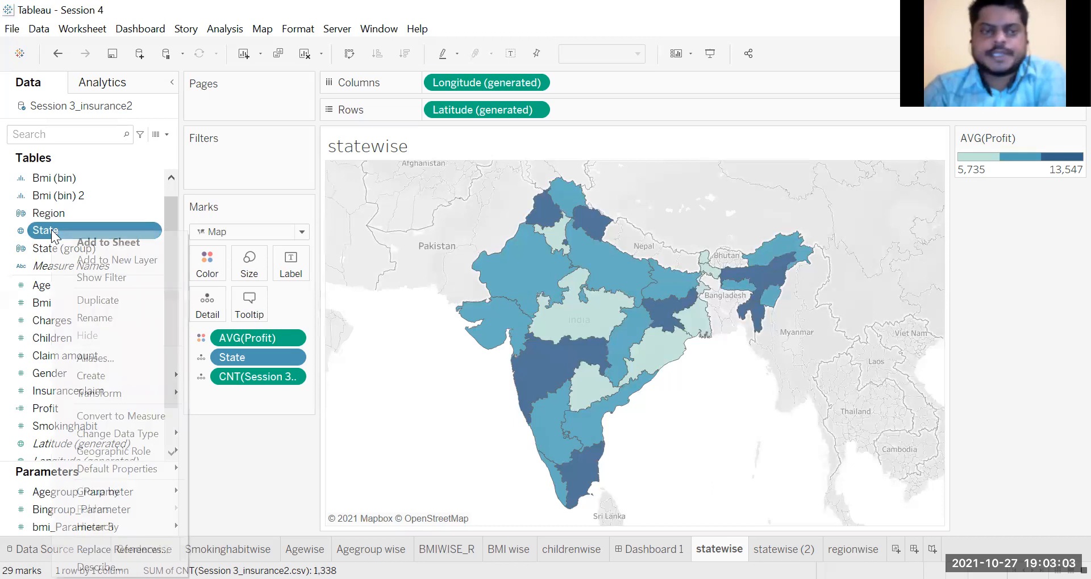
{"action": "mouse_move", "coordinate": [165, 382]}
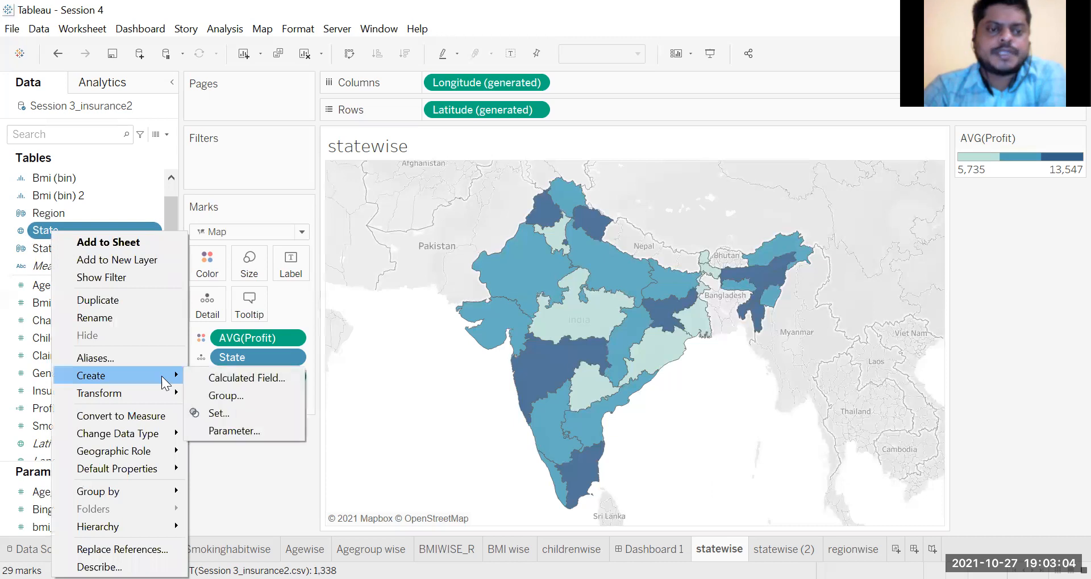
{"action": "left_click", "coordinate": [217, 413]}
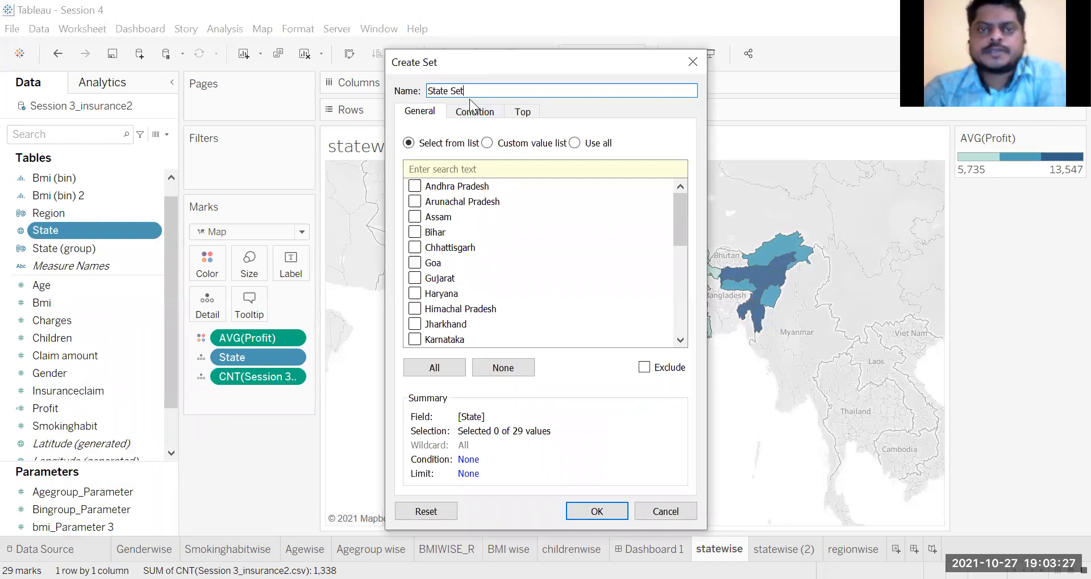
{"action": "left_click", "coordinate": [491, 113]}
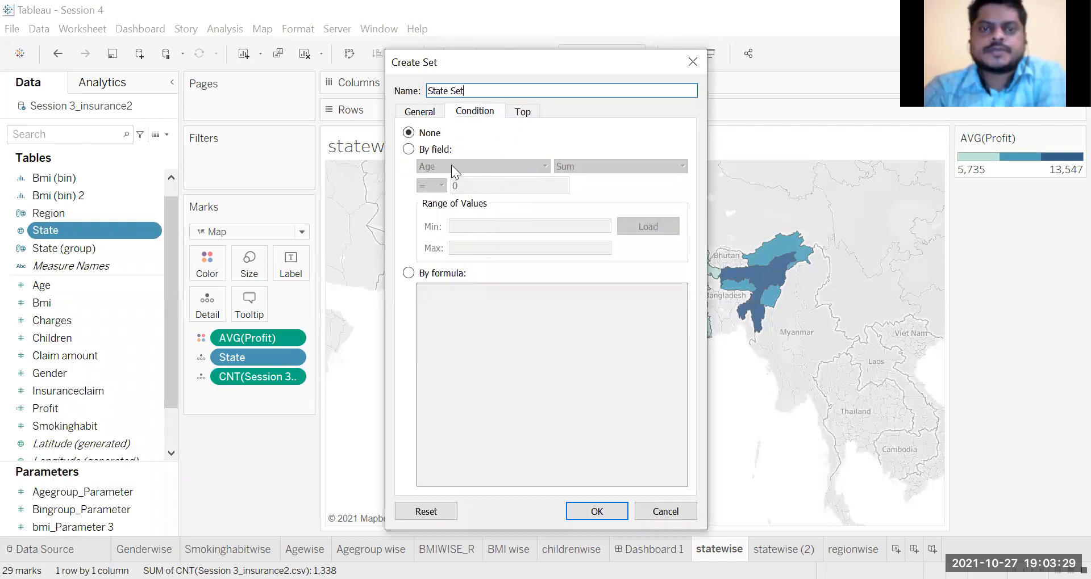
{"action": "left_click", "coordinate": [409, 149]}
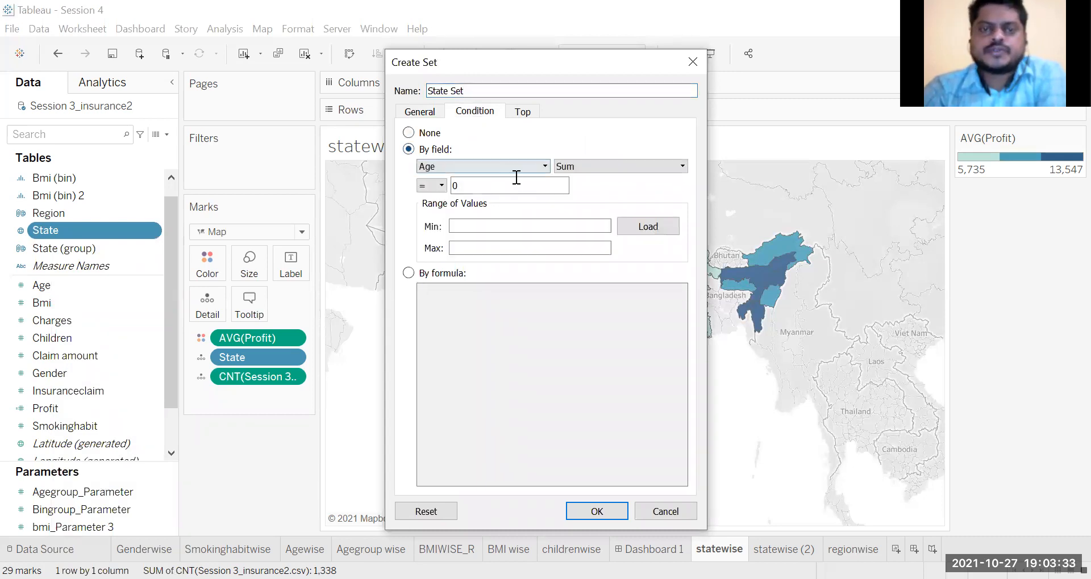
{"action": "left_click", "coordinate": [545, 166]}
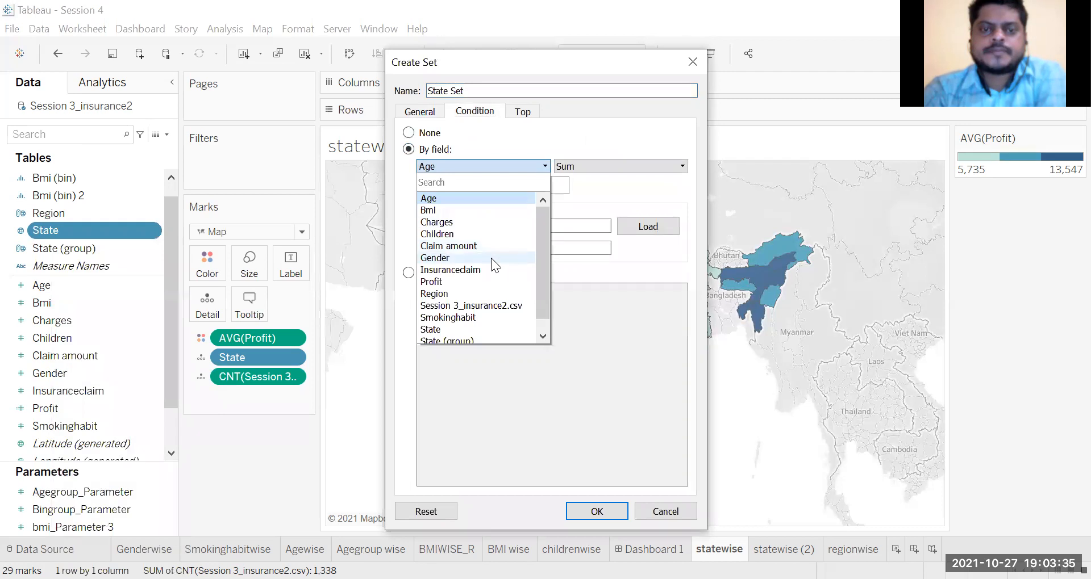
{"action": "left_click", "coordinate": [489, 308]}
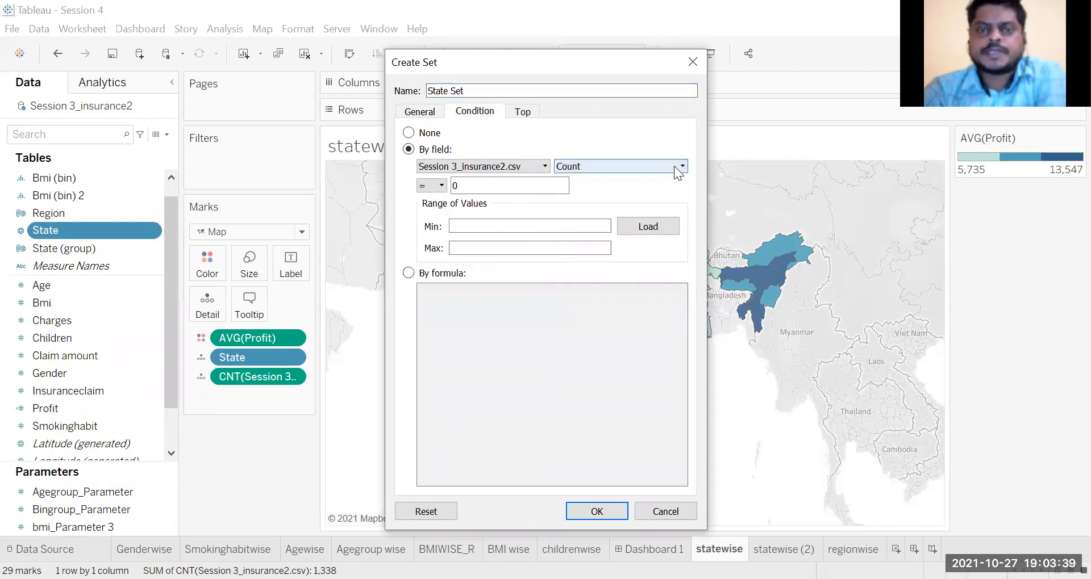
{"action": "left_click", "coordinate": [441, 185]}
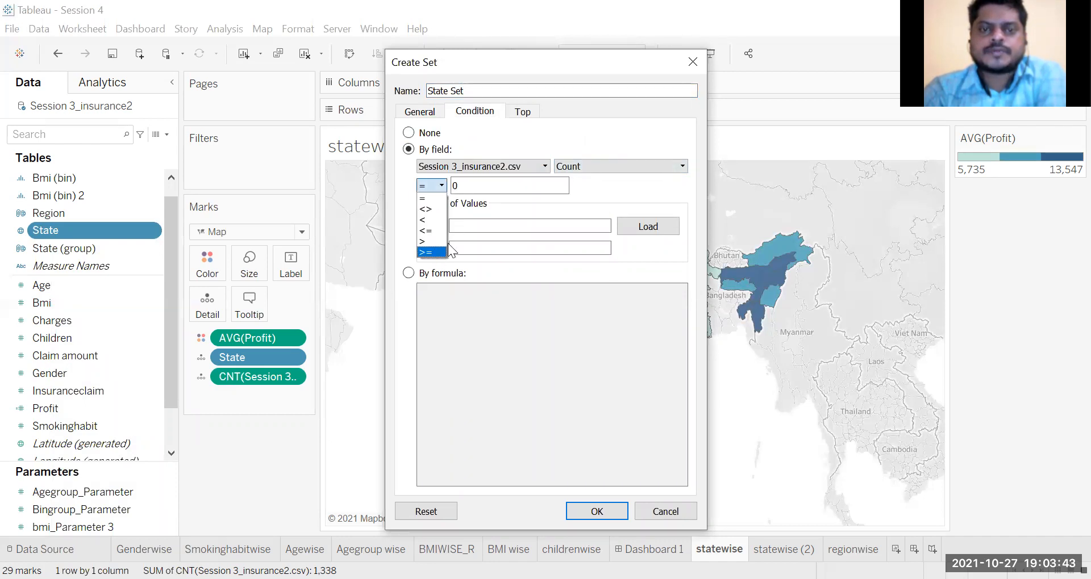
{"action": "left_click", "coordinate": [428, 225]}
{"action": "left_click_drag", "start_coordinate": [450, 183], "coordinate": [443, 185]}
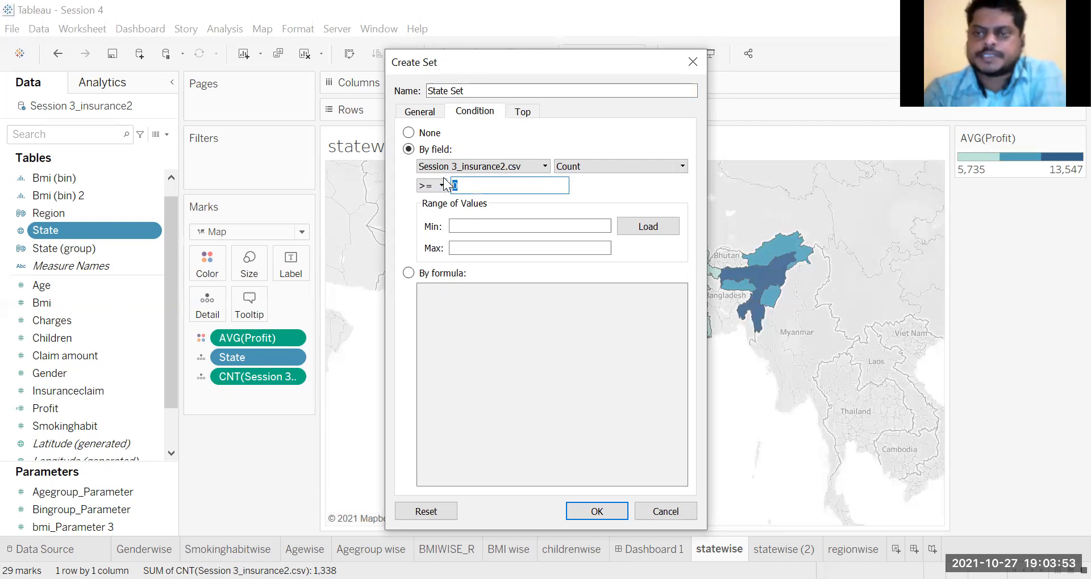
{"action": "type", "text": "50"}
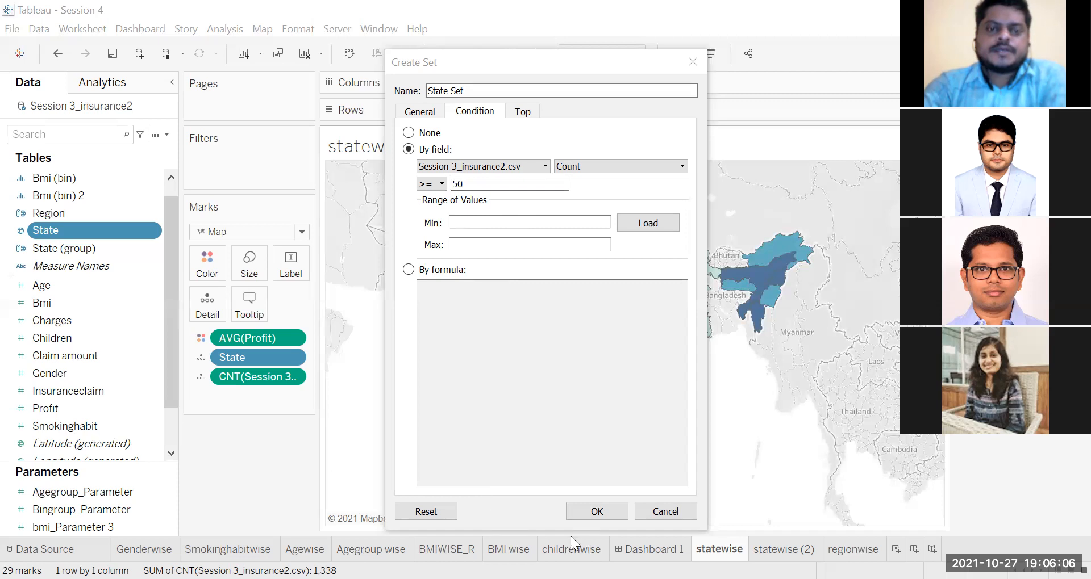
Step: Name the new State set "customer count" and create it
{"action": "left_click", "coordinate": [413, 93]}
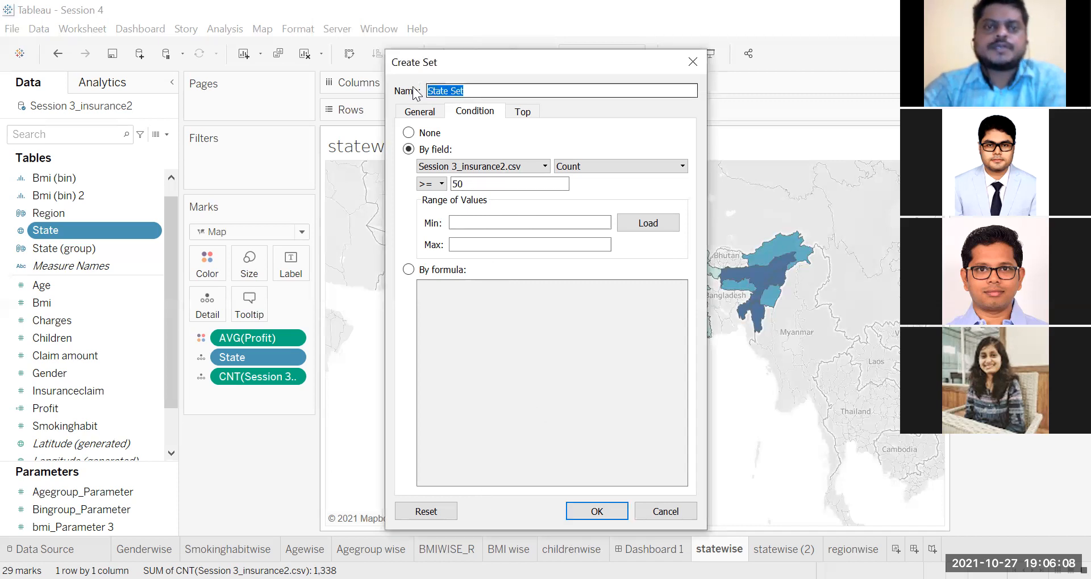
{"action": "type", "text": "custo"}
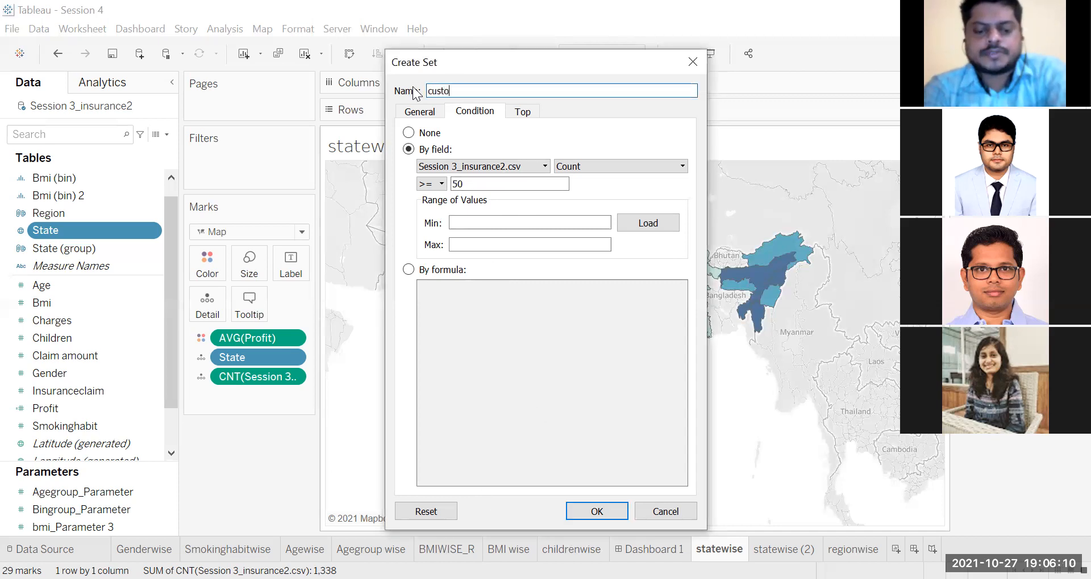
{"action": "type", "text": "mer count"}
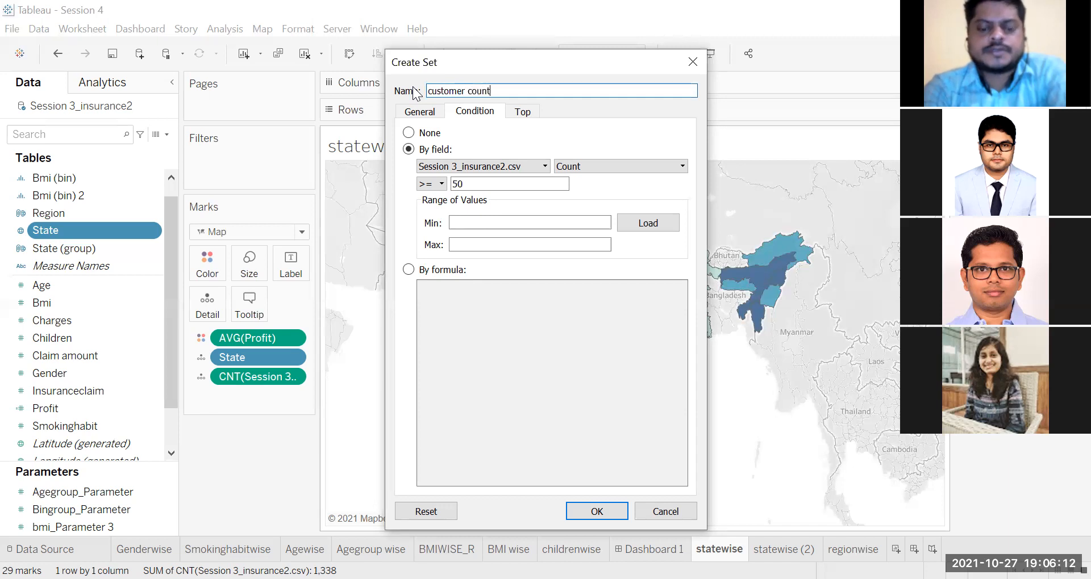
{"action": "left_click", "coordinate": [595, 512]}
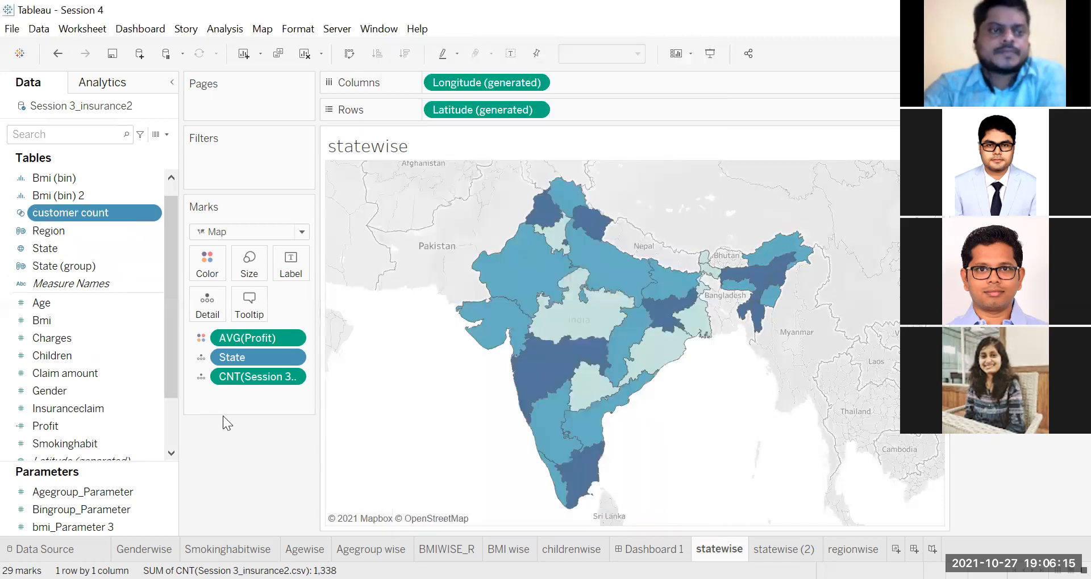
{"action": "right_click", "coordinate": [79, 249]}
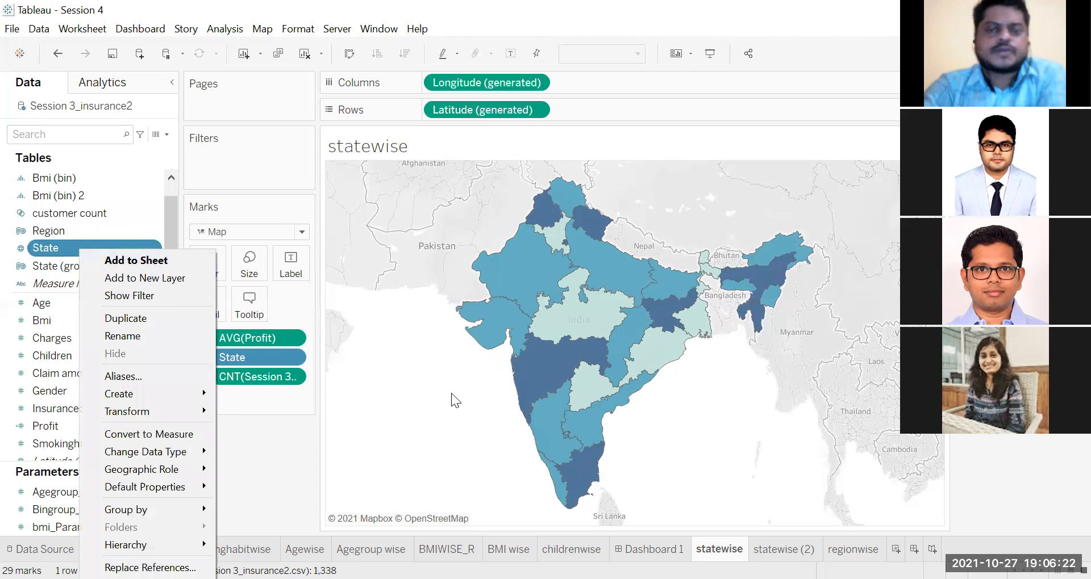
{"action": "left_click", "coordinate": [442, 407]}
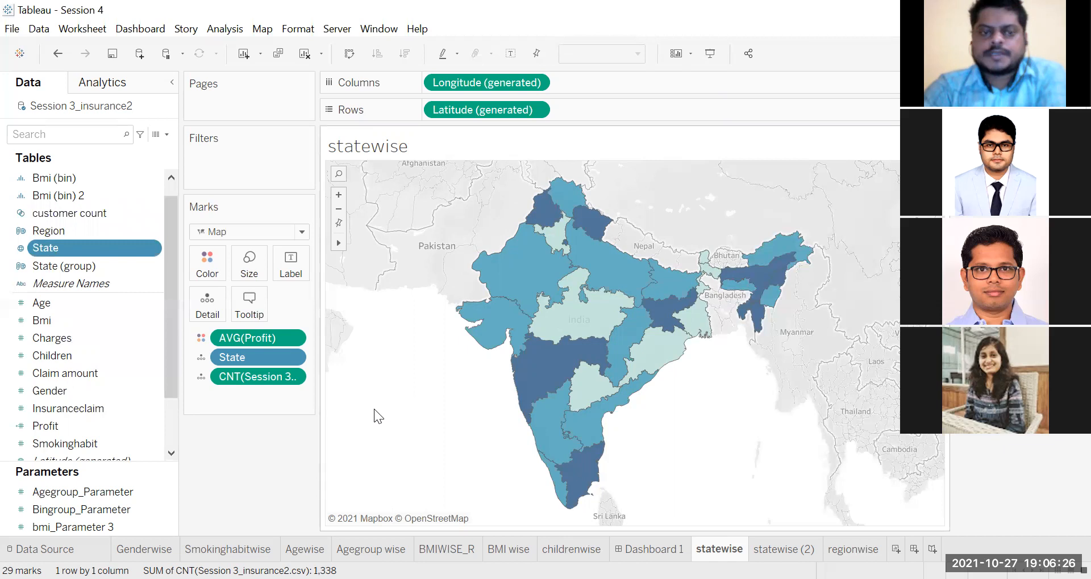
Step: Remove average profit from the statewise map's marks and color the states by the customer count set
{"action": "left_click_drag", "start_coordinate": [275, 337], "coordinate": [248, 458]}
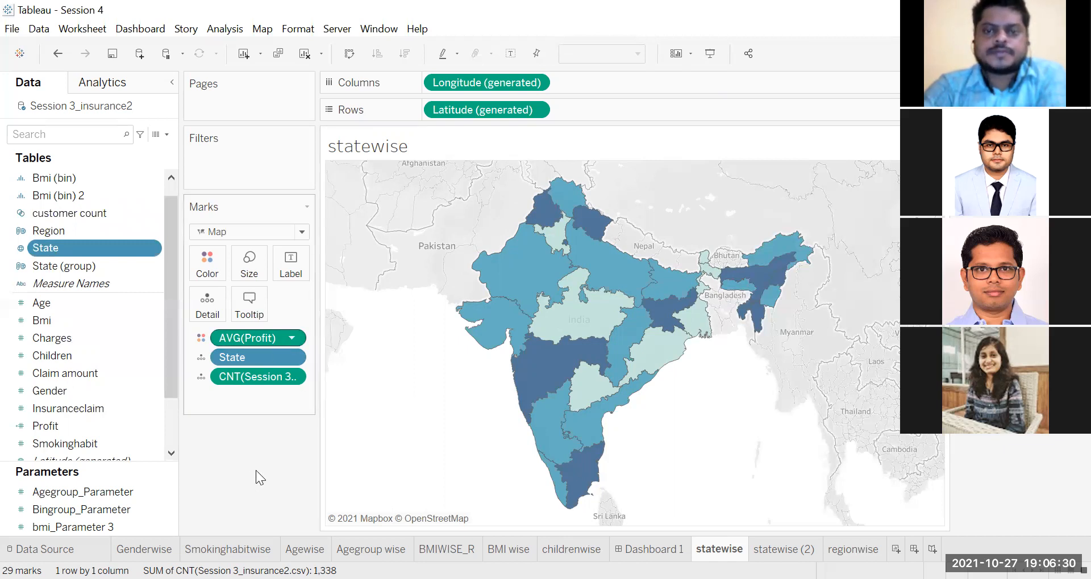
{"action": "left_click", "coordinate": [27, 213]}
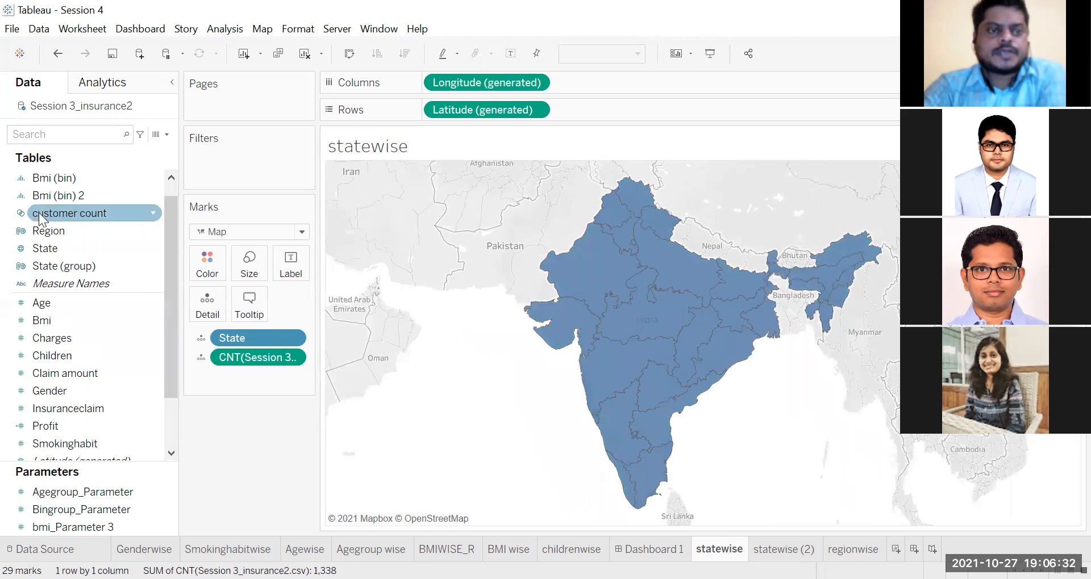
{"action": "left_click", "coordinate": [39, 212]}
{"action": "left_click_drag", "start_coordinate": [39, 212], "coordinate": [588, 348]}
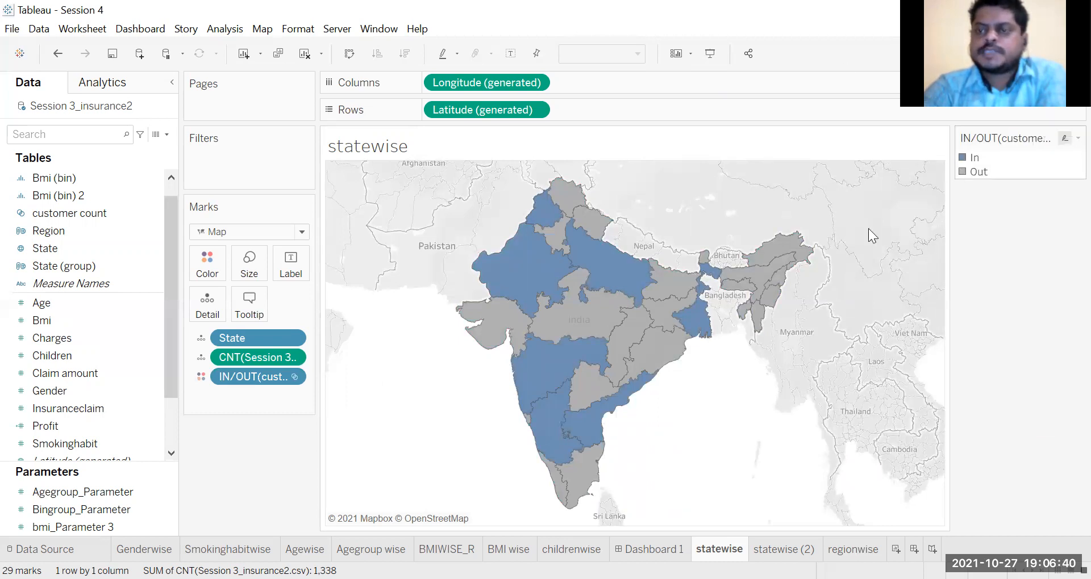
Step: Examine the In/Out membership and record count of individual states across the statewise map
{"action": "mouse_move", "coordinate": [627, 293]}
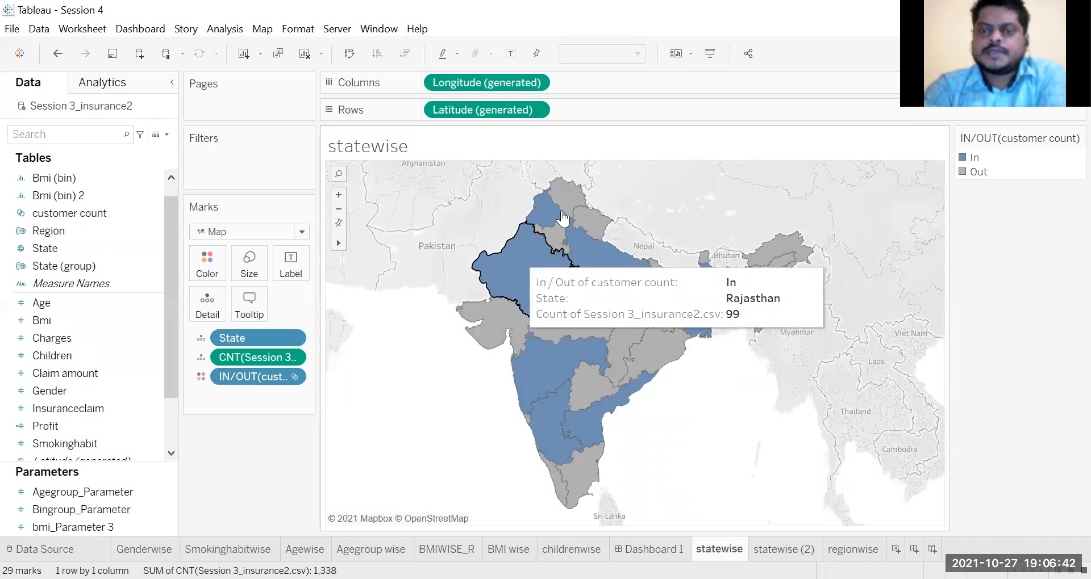
{"action": "mouse_move", "coordinate": [551, 219]}
{"action": "mouse_move", "coordinate": [554, 374]}
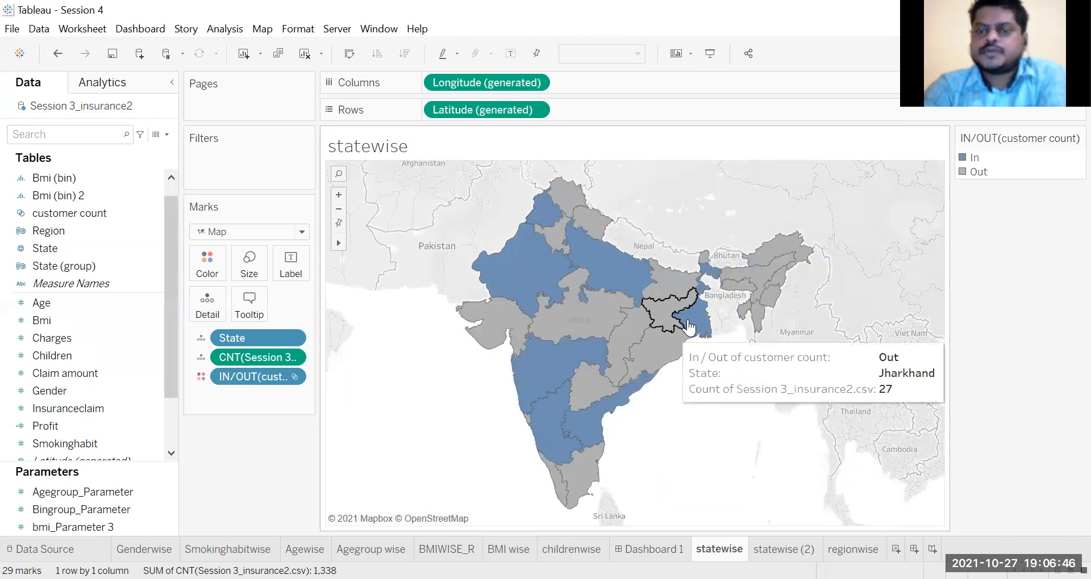
{"action": "mouse_move", "coordinate": [688, 327]}
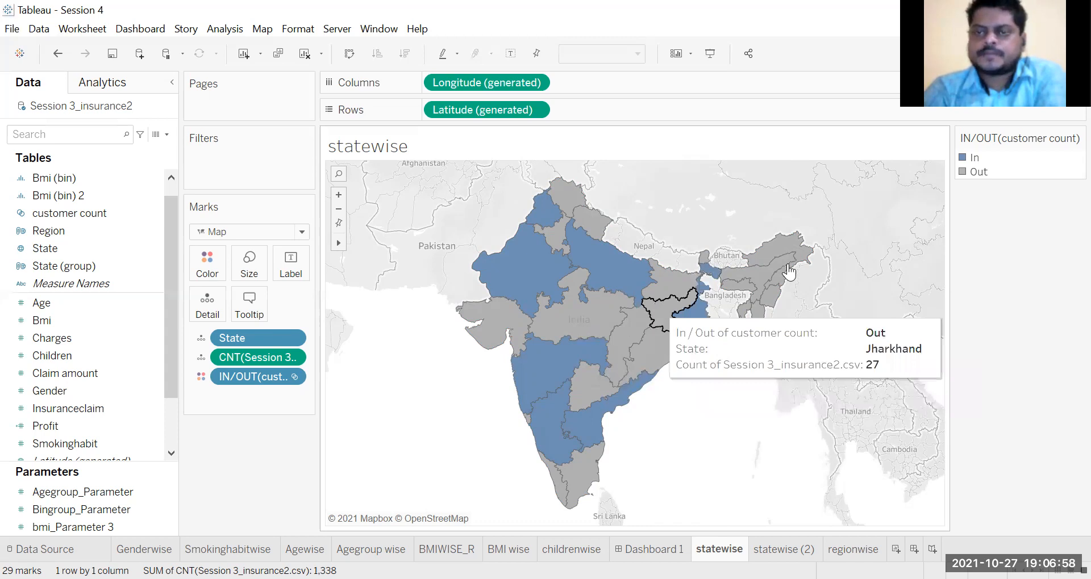
{"action": "mouse_move", "coordinate": [788, 271]}
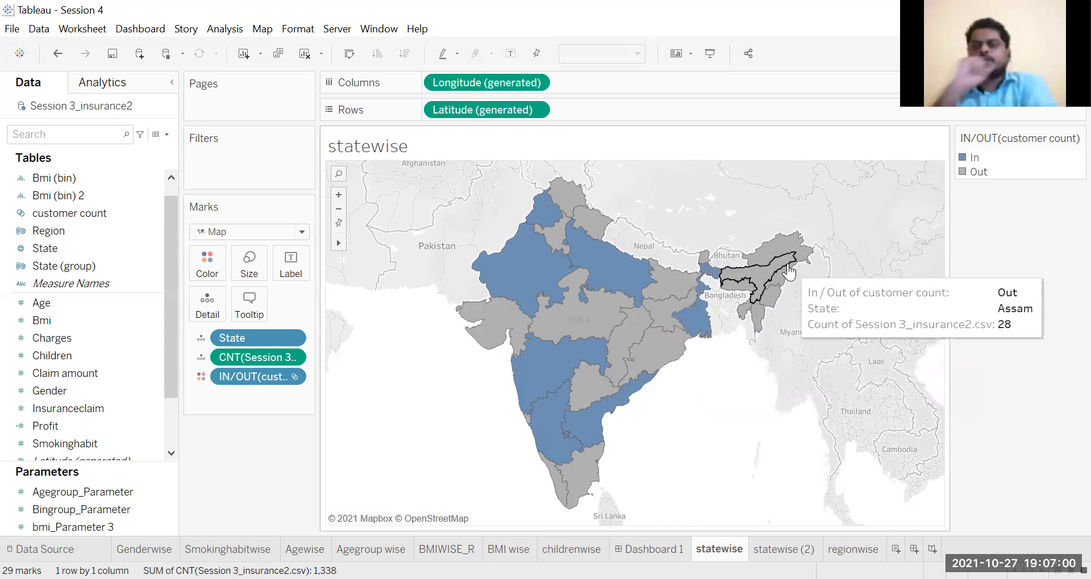
{"action": "mouse_move", "coordinate": [797, 224]}
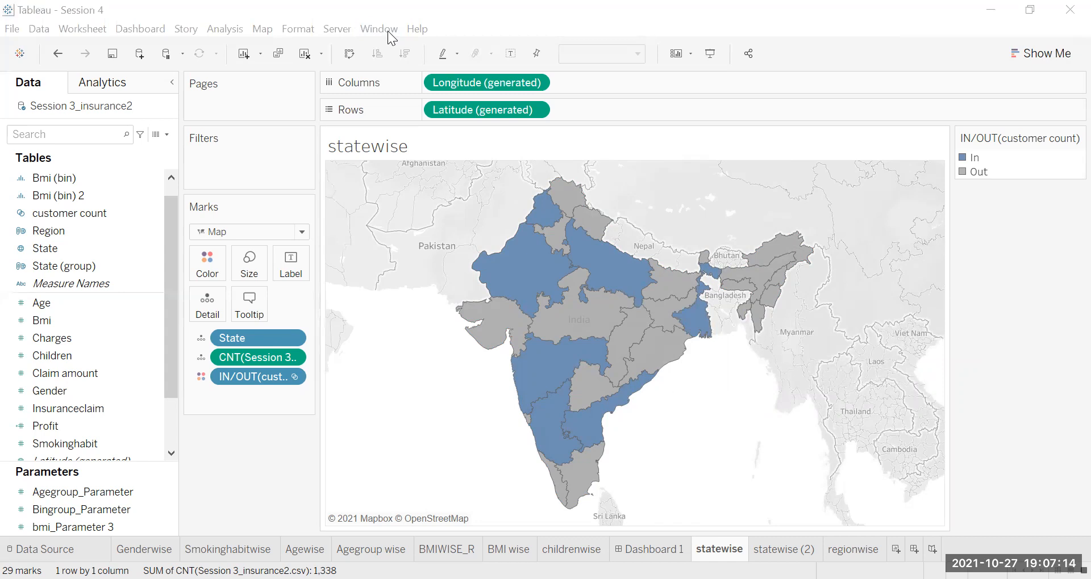
{"action": "mouse_move", "coordinate": [591, 264]}
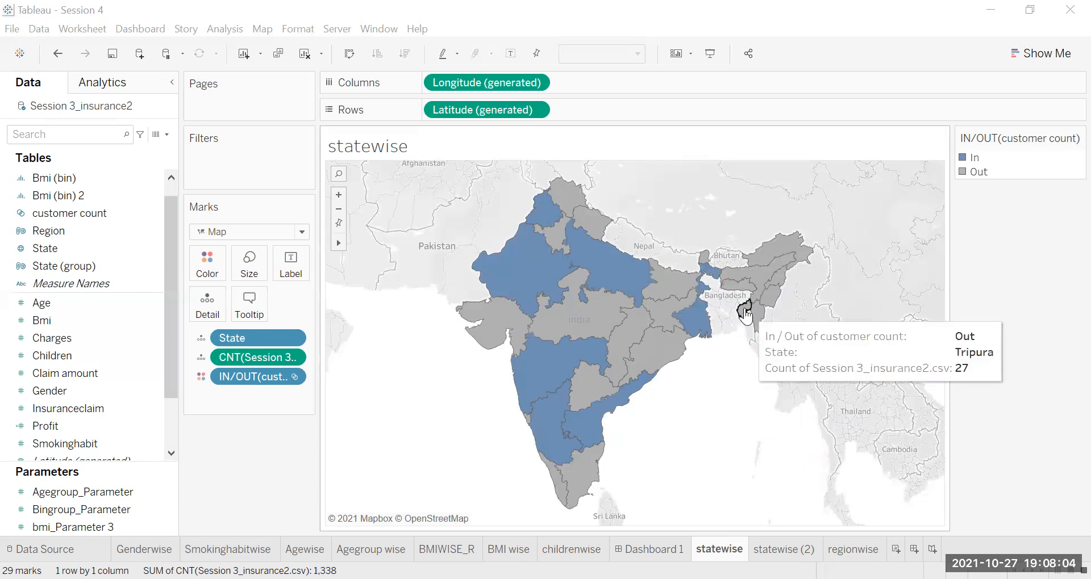
{"action": "mouse_move", "coordinate": [593, 392]}
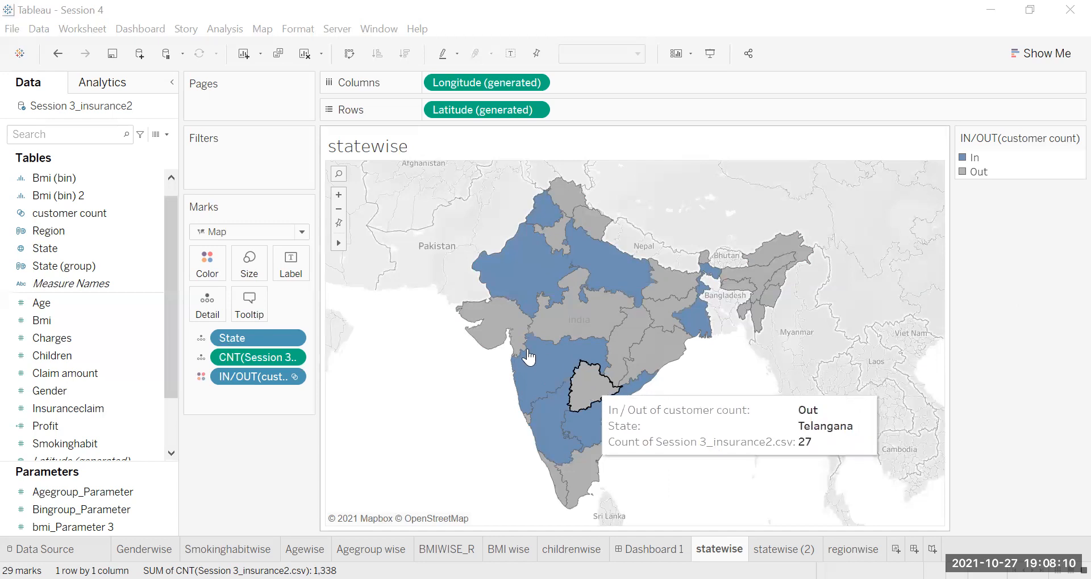
{"action": "mouse_move", "coordinate": [534, 364]}
{"action": "mouse_move", "coordinate": [549, 284]}
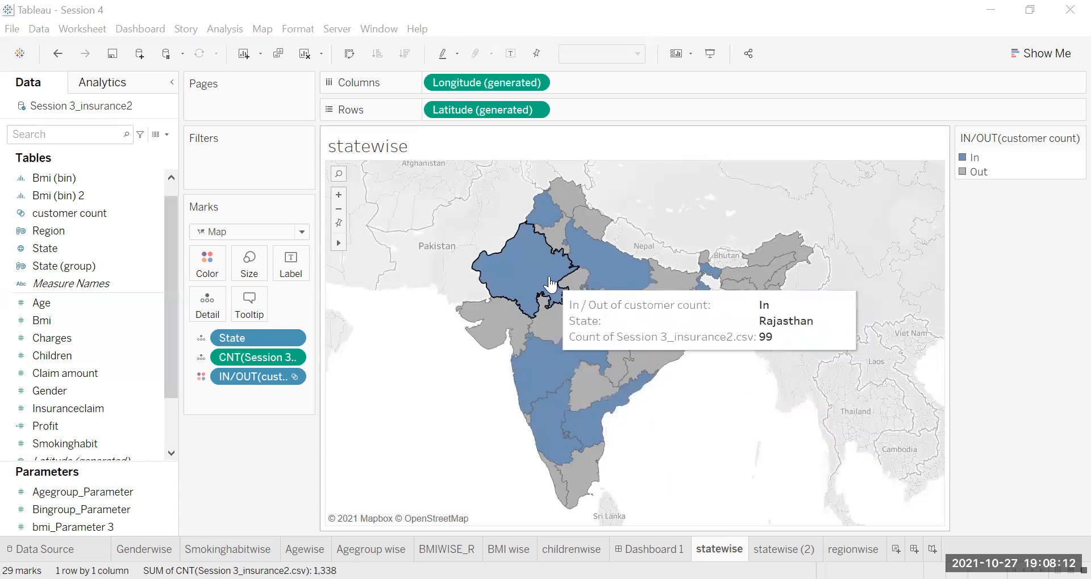
{"action": "mouse_move", "coordinate": [623, 299]}
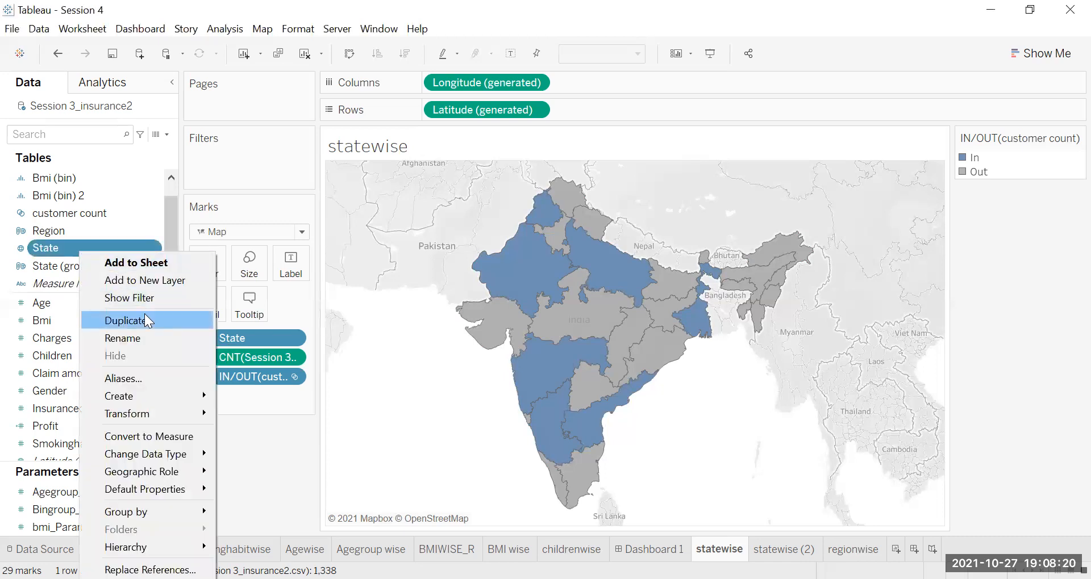
Step: Start a new set on the State field with the condition that average Profit is >= 9,000
{"action": "mouse_move", "coordinate": [196, 458]}
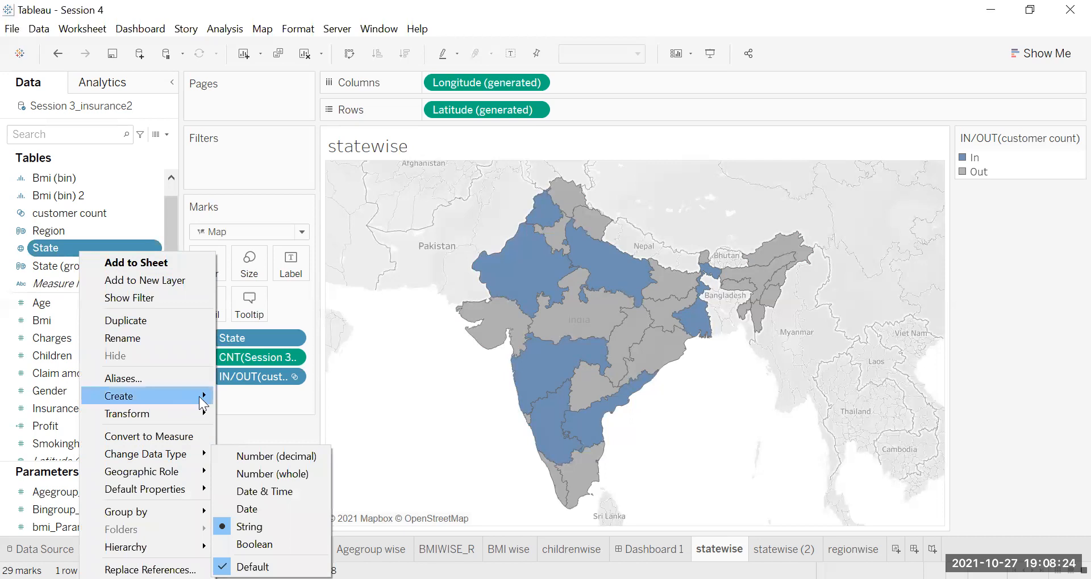
{"action": "mouse_move", "coordinate": [199, 396]}
{"action": "key", "text": "Return"}
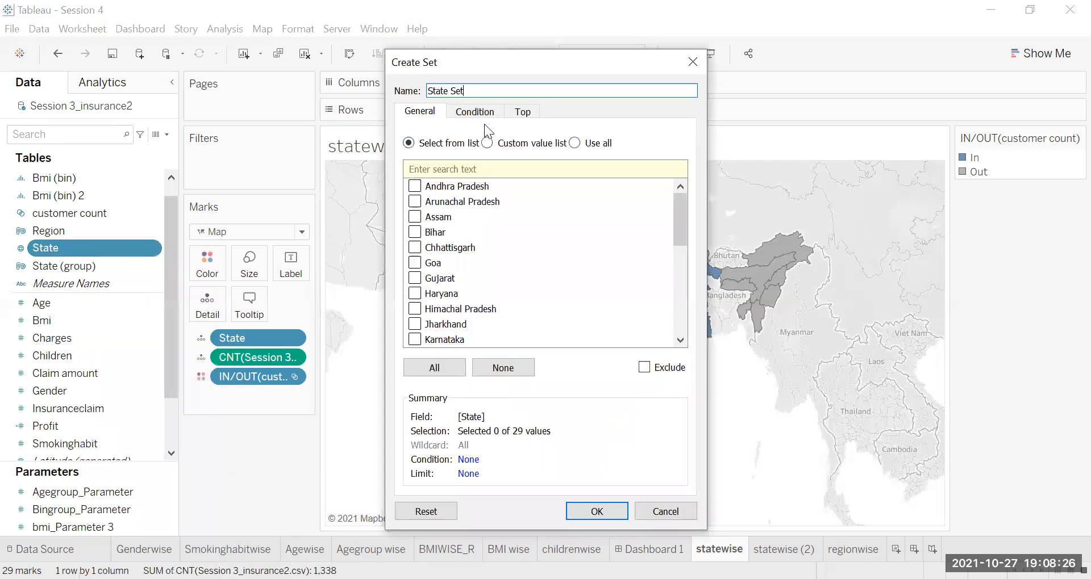
{"action": "left_click", "coordinate": [484, 114]}
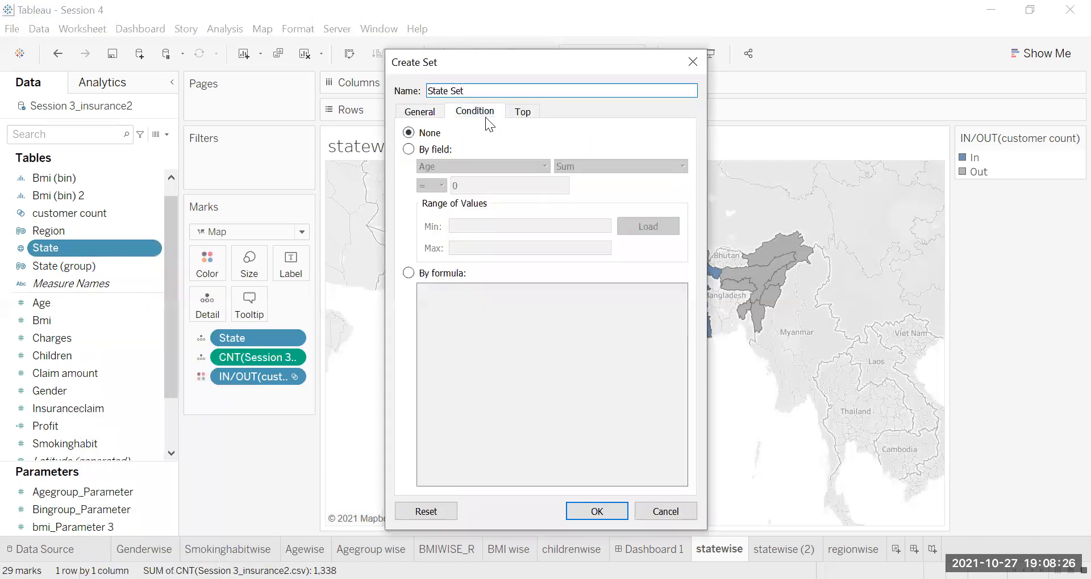
{"action": "left_click", "coordinate": [435, 150]}
{"action": "left_click", "coordinate": [545, 167]}
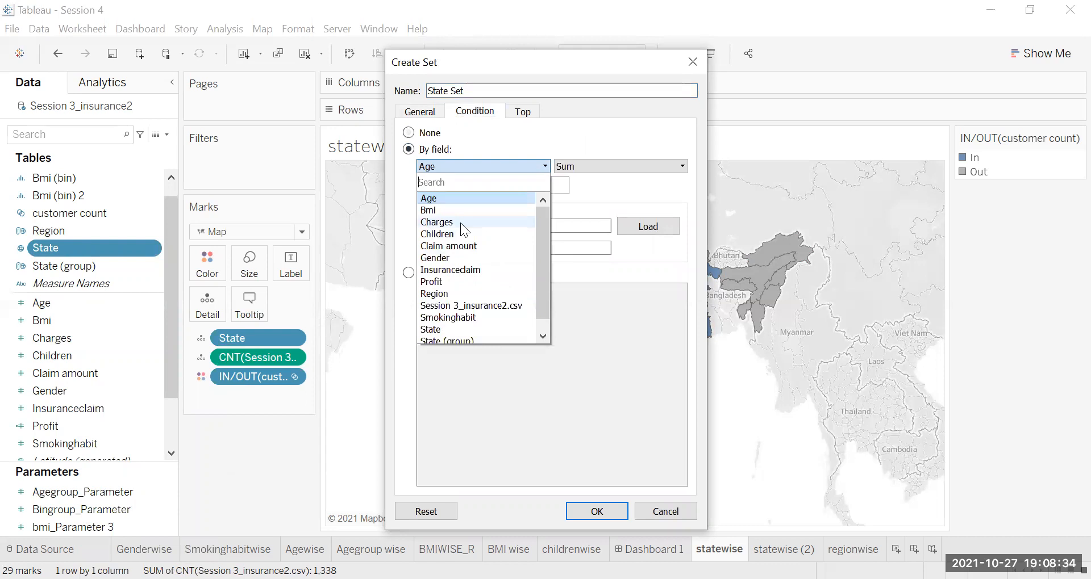
{"action": "scroll", "coordinate": [453, 282], "scroll_direction": "up", "scroll_amount": 1}
{"action": "left_click", "coordinate": [453, 282]}
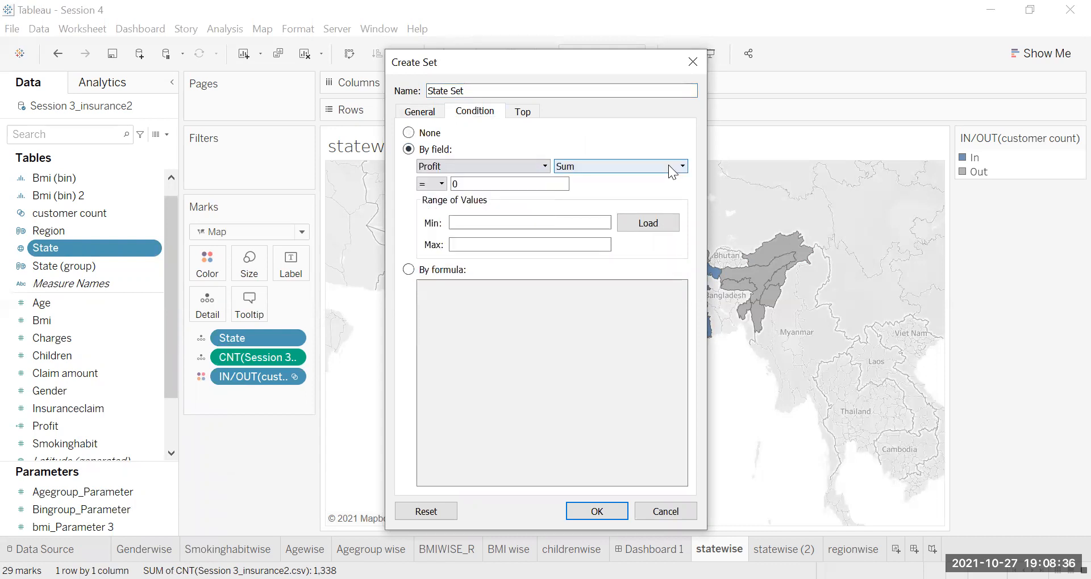
{"action": "left_click", "coordinate": [676, 166]}
{"action": "left_click", "coordinate": [471, 191]}
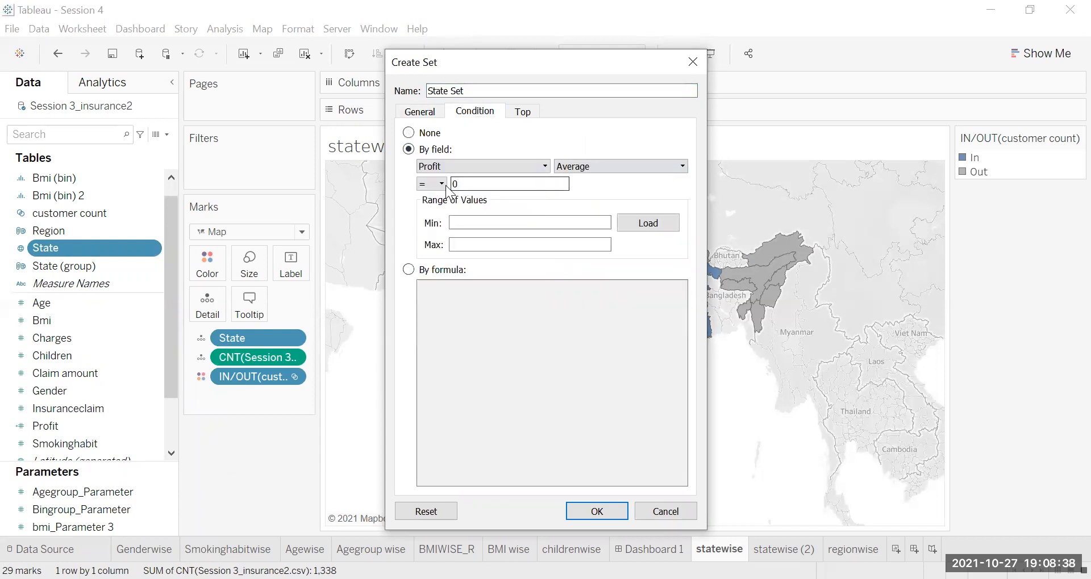
{"action": "left_click", "coordinate": [442, 183]}
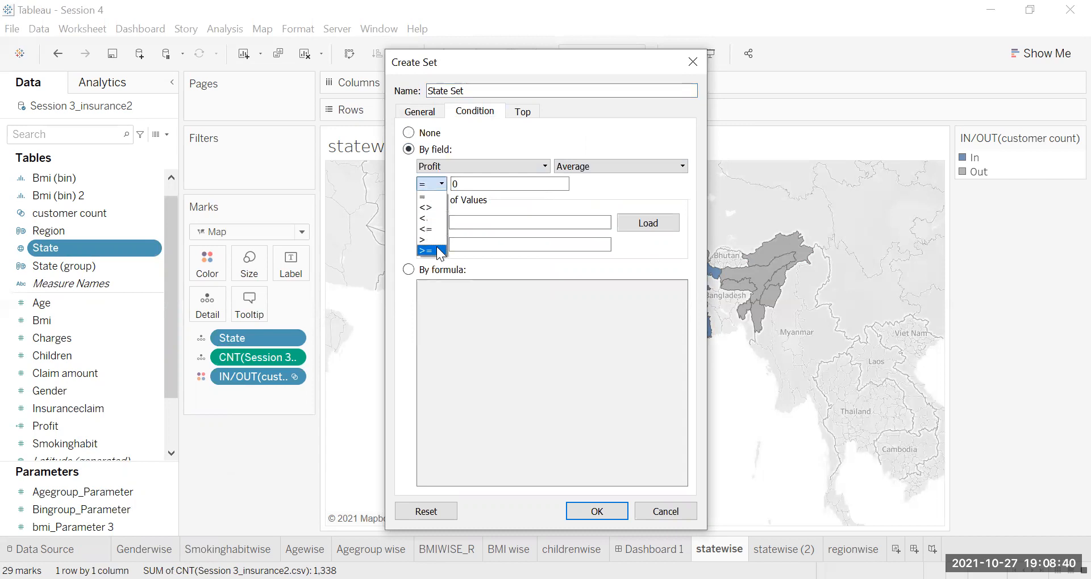
{"action": "left_click", "coordinate": [441, 251]}
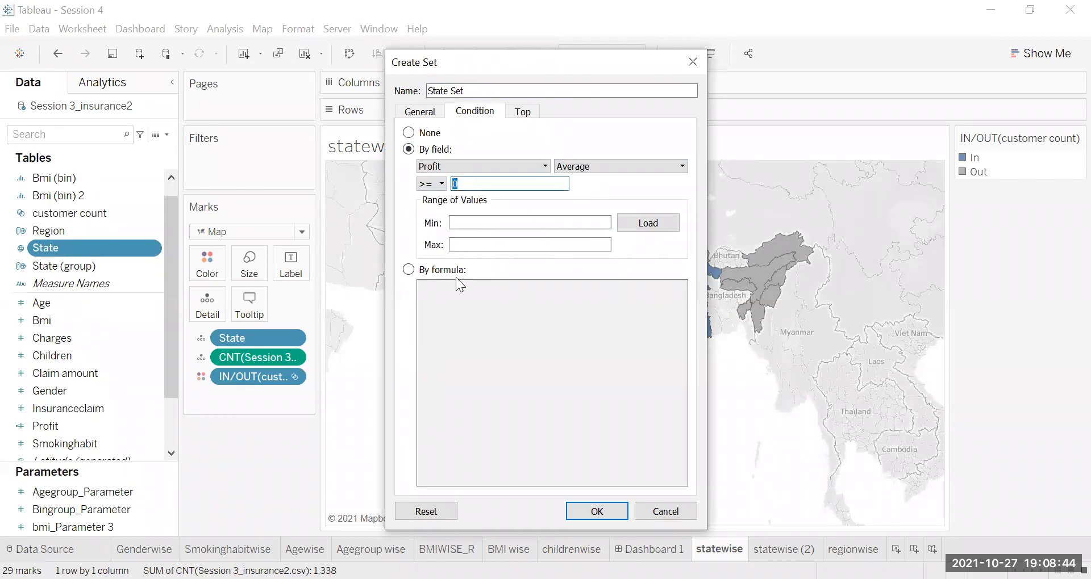
{"action": "type", "text": "9000"}
Step: Name the new State set "Profit set" and create it
{"action": "left_click", "coordinate": [476, 89]}
{"action": "left_click_drag", "start_coordinate": [476, 88], "coordinate": [401, 84]}
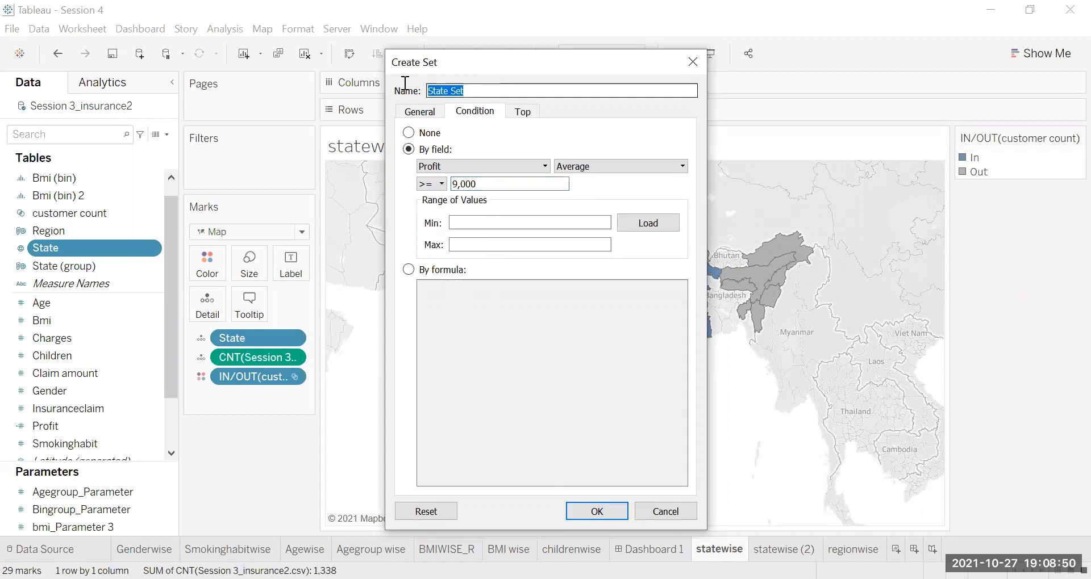
{"action": "type", "text": "Profi"}
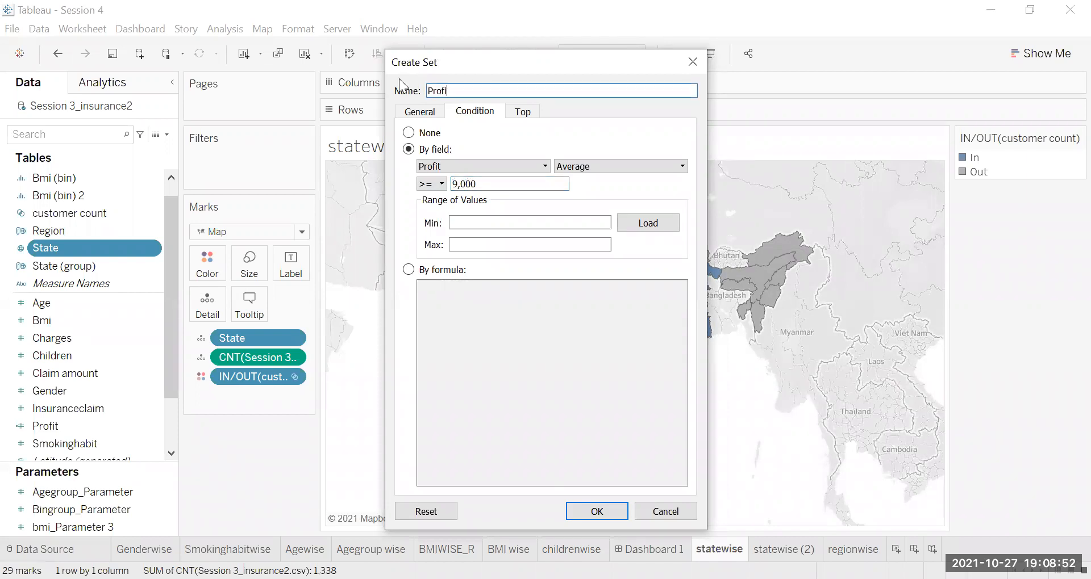
{"action": "type", "text": "t set"}
{"action": "left_click", "coordinate": [598, 513]}
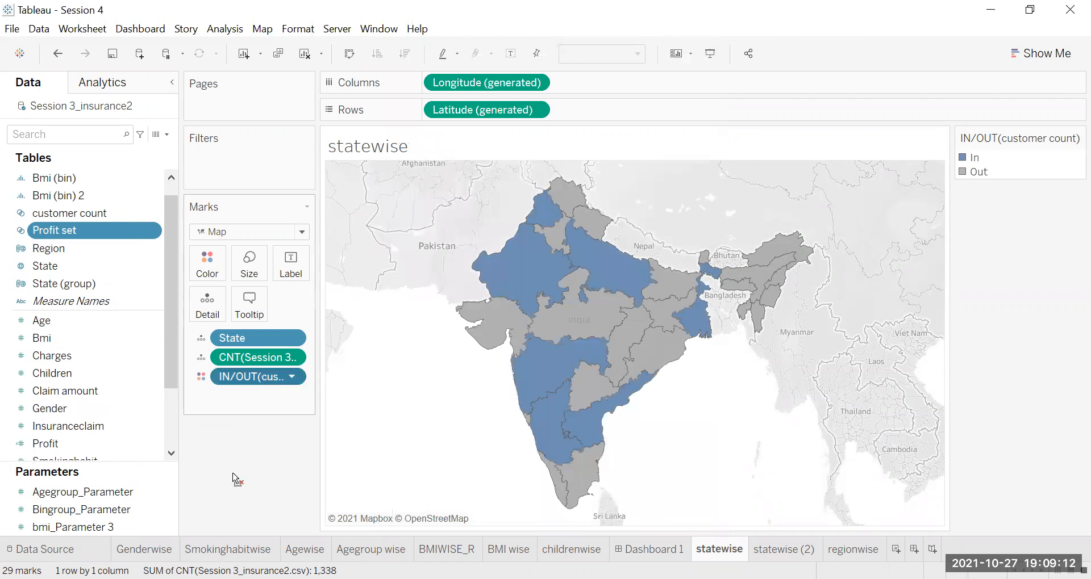
Step: Remove the customer count set from the statewise map's marks and color the states by Profit set
{"action": "key", "text": "Delete"}
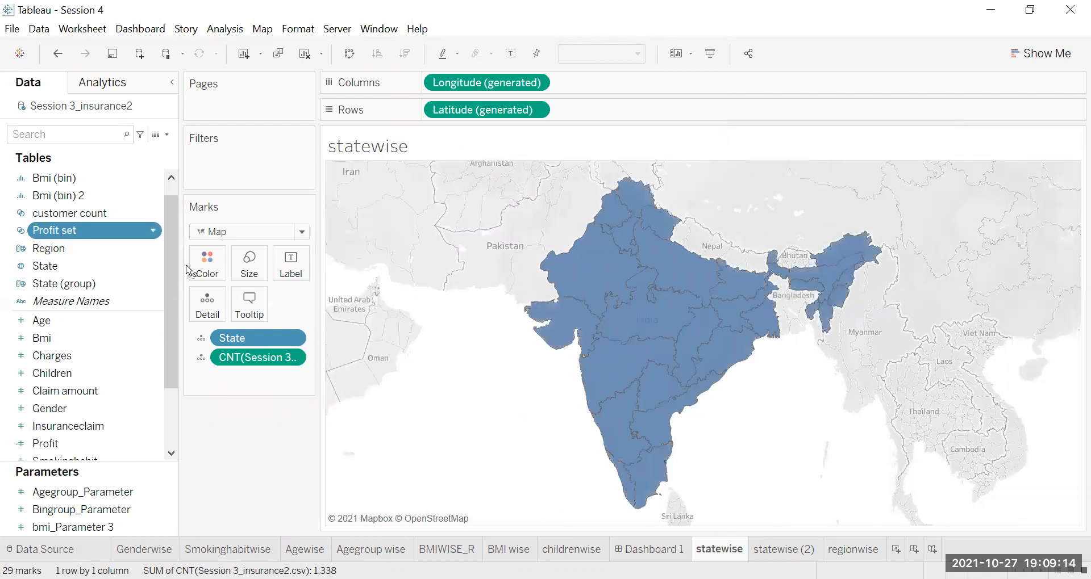
{"action": "left_click_drag", "start_coordinate": [187, 270], "coordinate": [207, 273]}
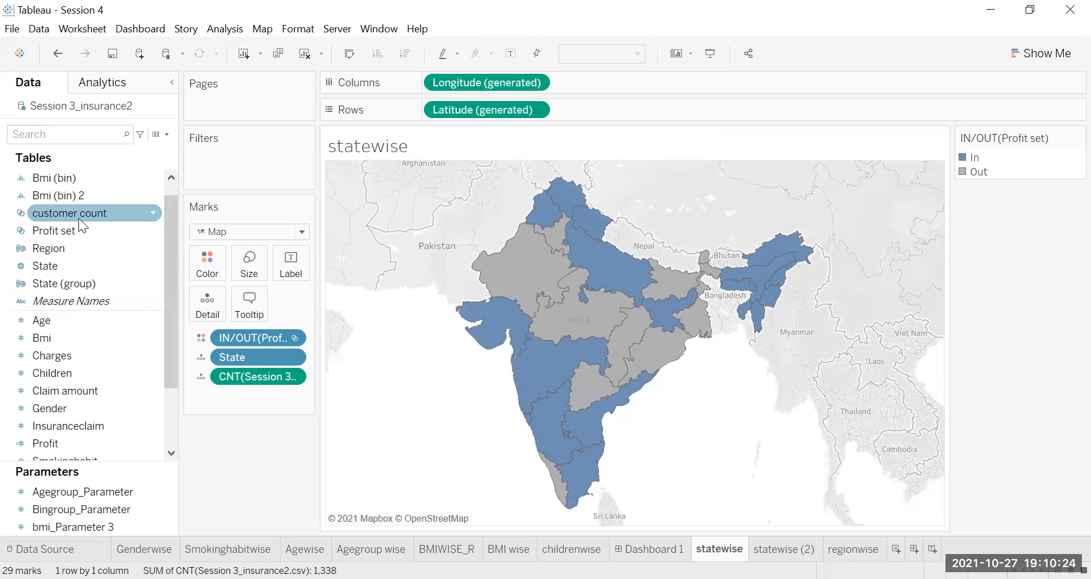
Step: Start a combined set from the customer count set and name it "customer count_profit"
{"action": "left_click", "coordinate": [44, 231]}
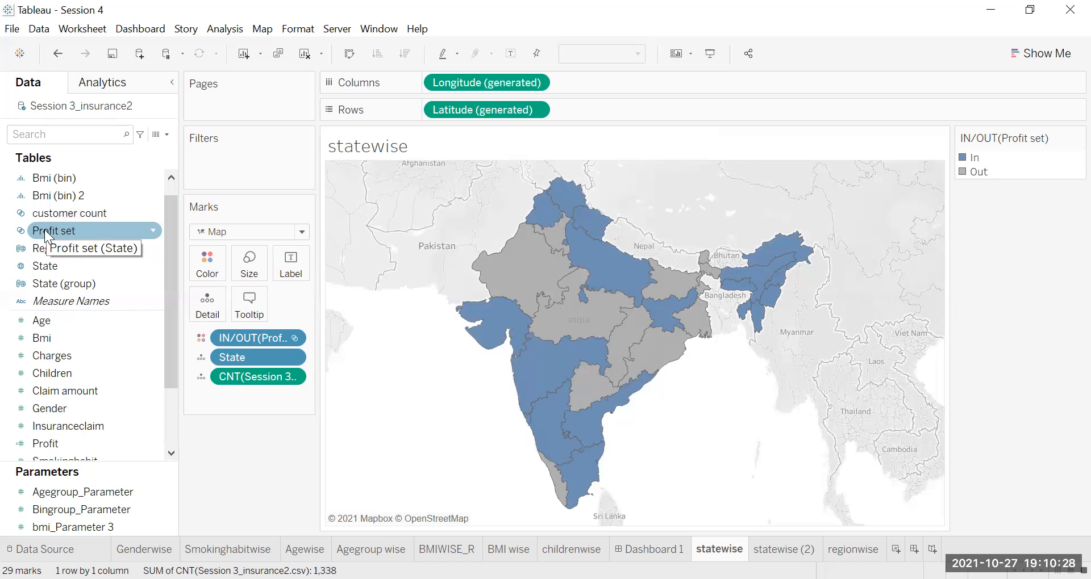
{"action": "left_click", "coordinate": [55, 210]}
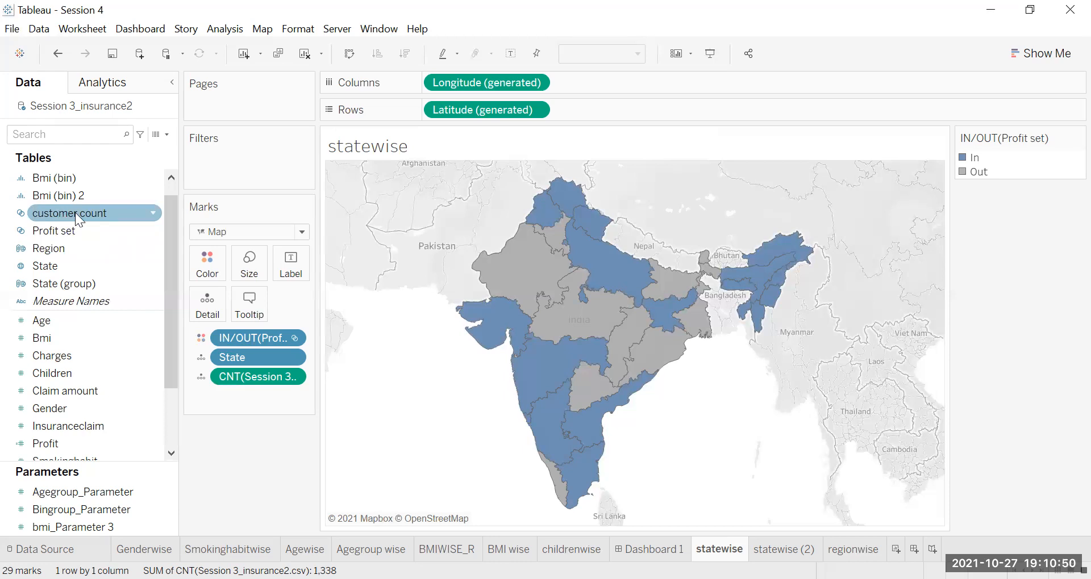
{"action": "right_click", "coordinate": [75, 213]}
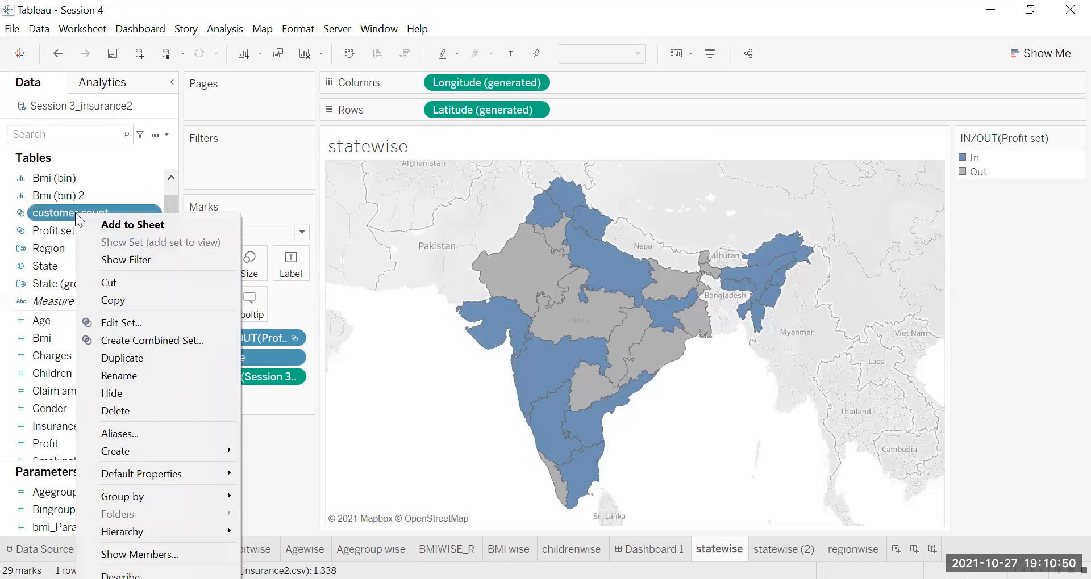
{"action": "left_click", "coordinate": [174, 337]}
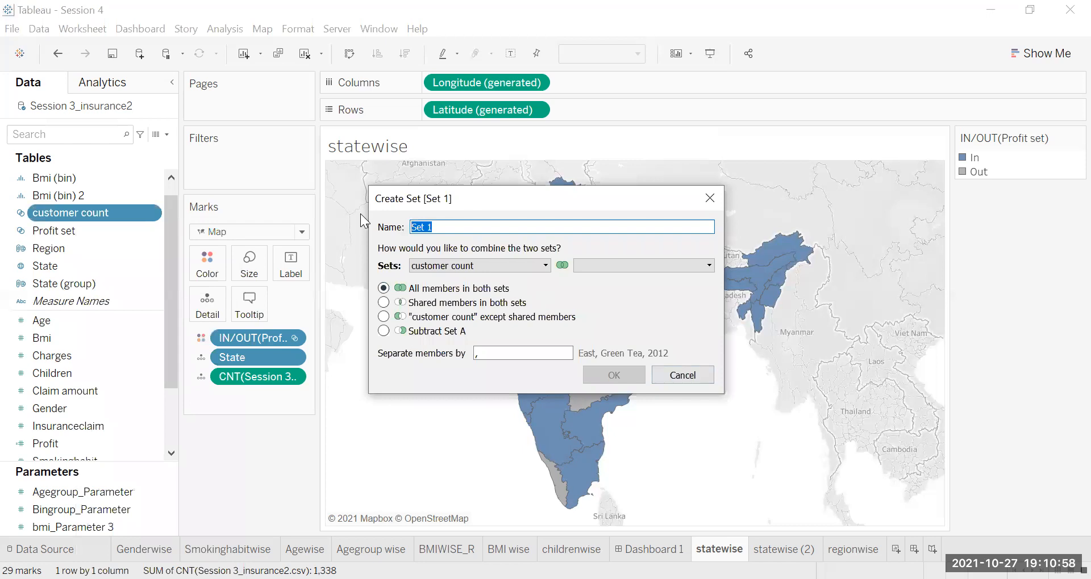
{"action": "type", "text": "customer"}
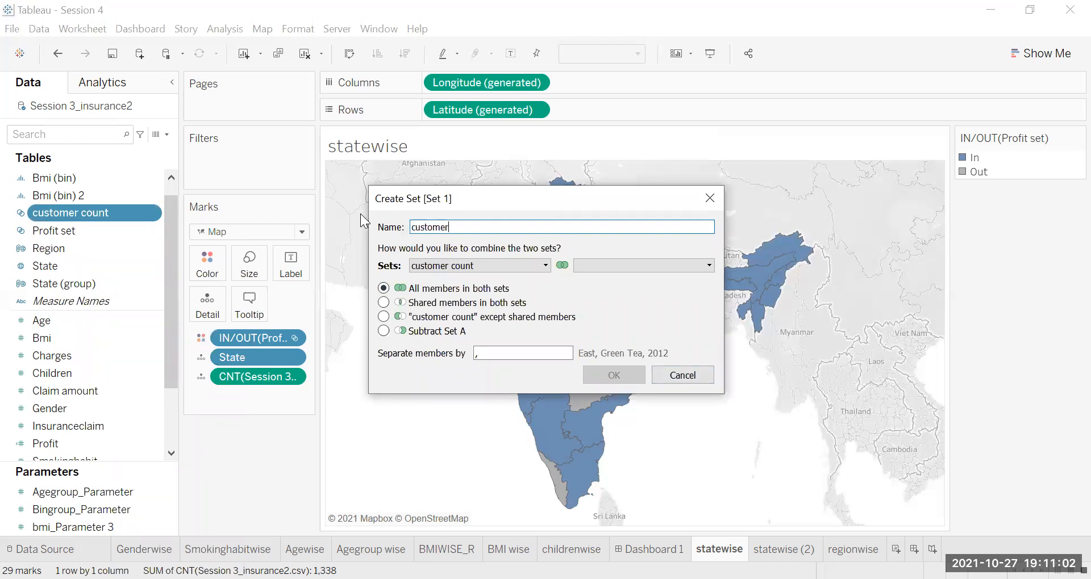
{"action": "type", "text": " count_p"}
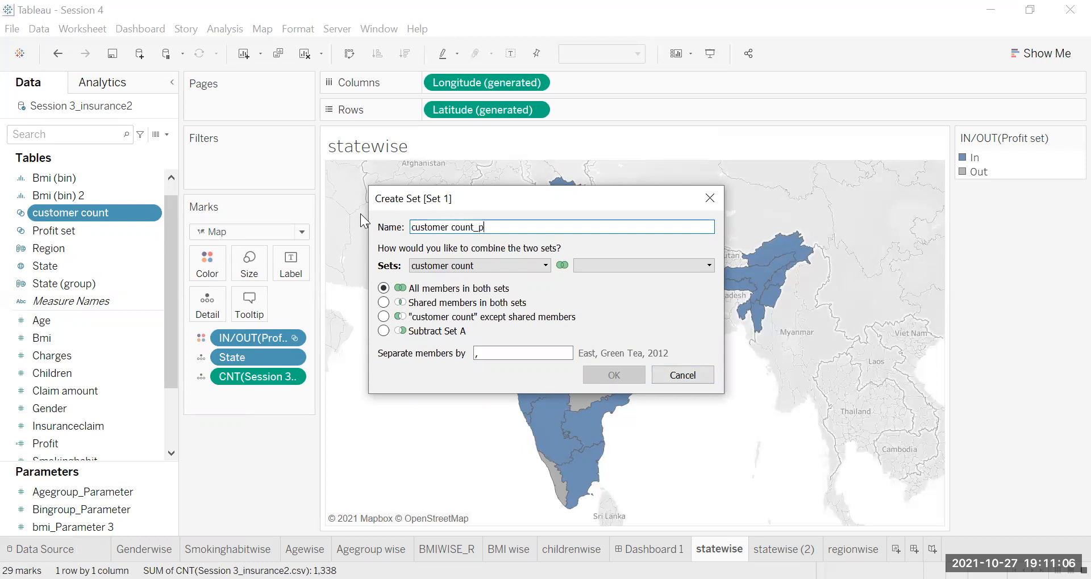
{"action": "type", "text": "rofit"}
Step: Combine customer count with Profit set, keeping only the shared members in both sets, and create the combined set
{"action": "left_click", "coordinate": [705, 267]}
{"action": "left_click", "coordinate": [686, 276]}
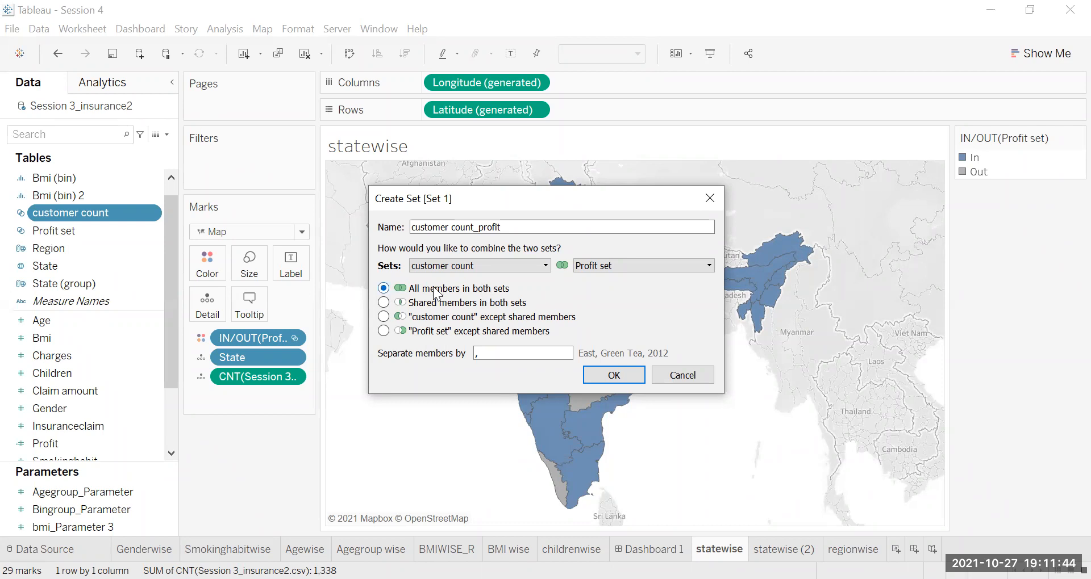
{"action": "left_click", "coordinate": [384, 303]}
{"action": "left_click", "coordinate": [631, 384]}
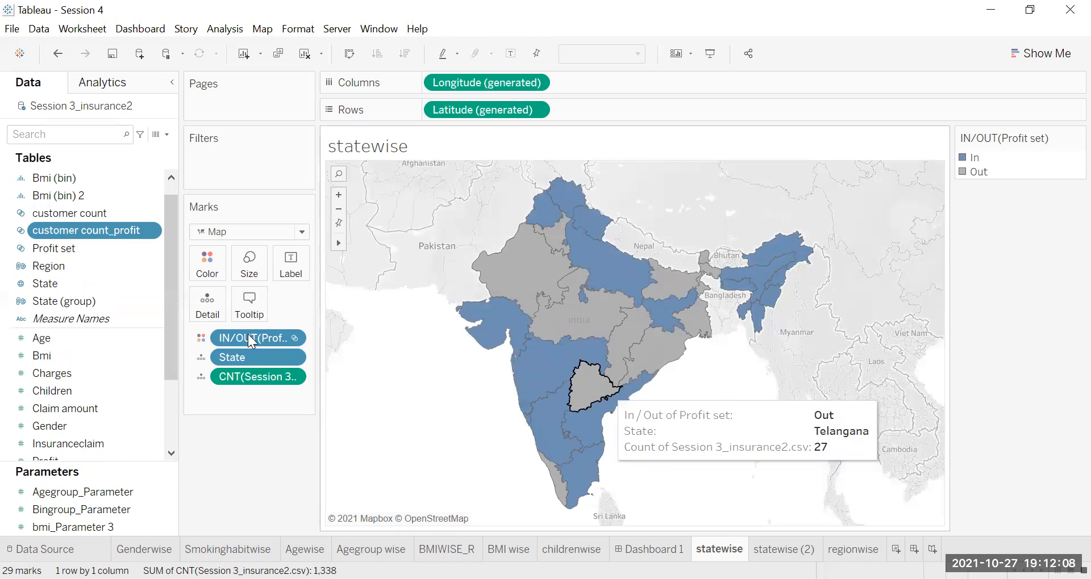
Step: Replace Profit set with customer count_profit as the map's color and check individual states' In/Out membership
{"action": "left_click_drag", "start_coordinate": [250, 339], "coordinate": [145, 313]}
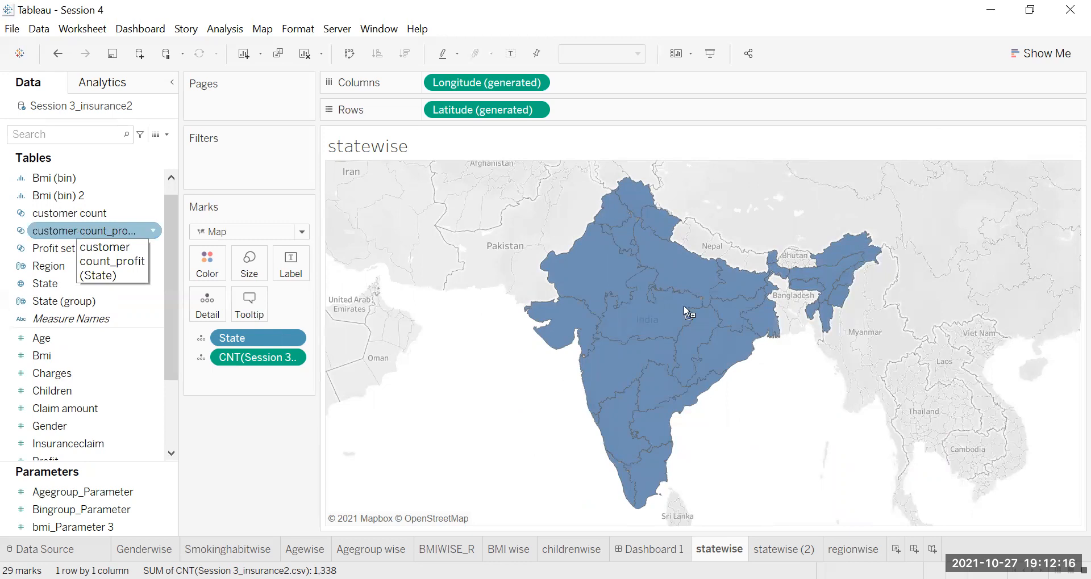
{"action": "left_click_drag", "start_coordinate": [364, 294], "coordinate": [214, 265]}
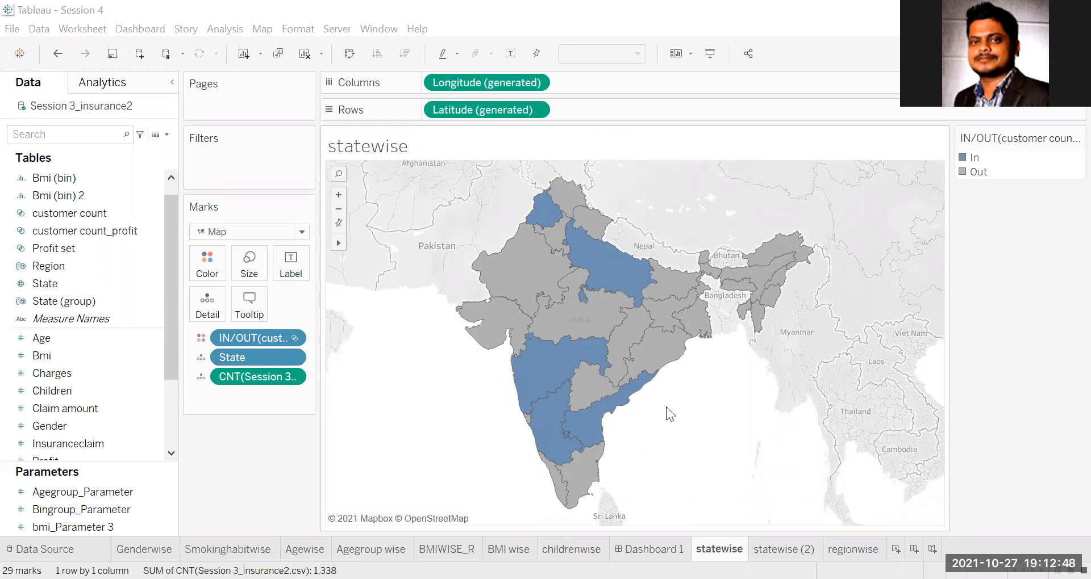
{"action": "mouse_move", "coordinate": [557, 400]}
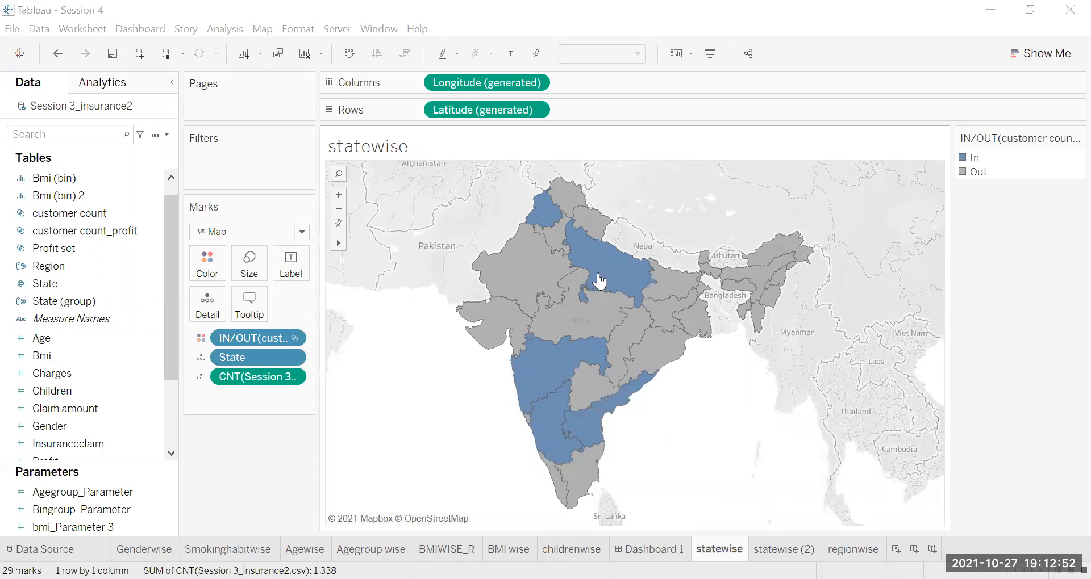
{"action": "mouse_move", "coordinate": [595, 278]}
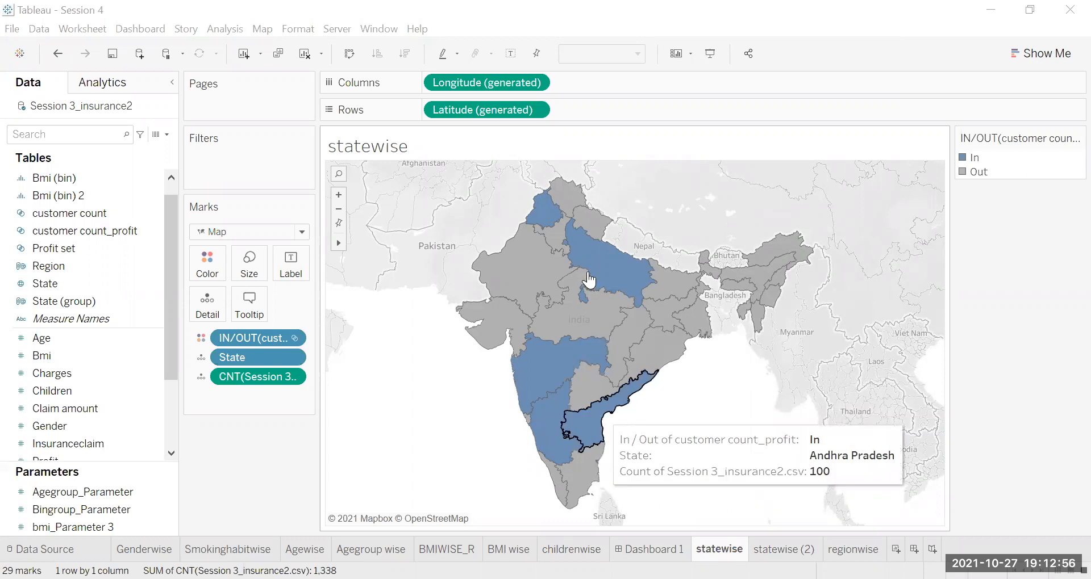
{"action": "mouse_move", "coordinate": [567, 248]}
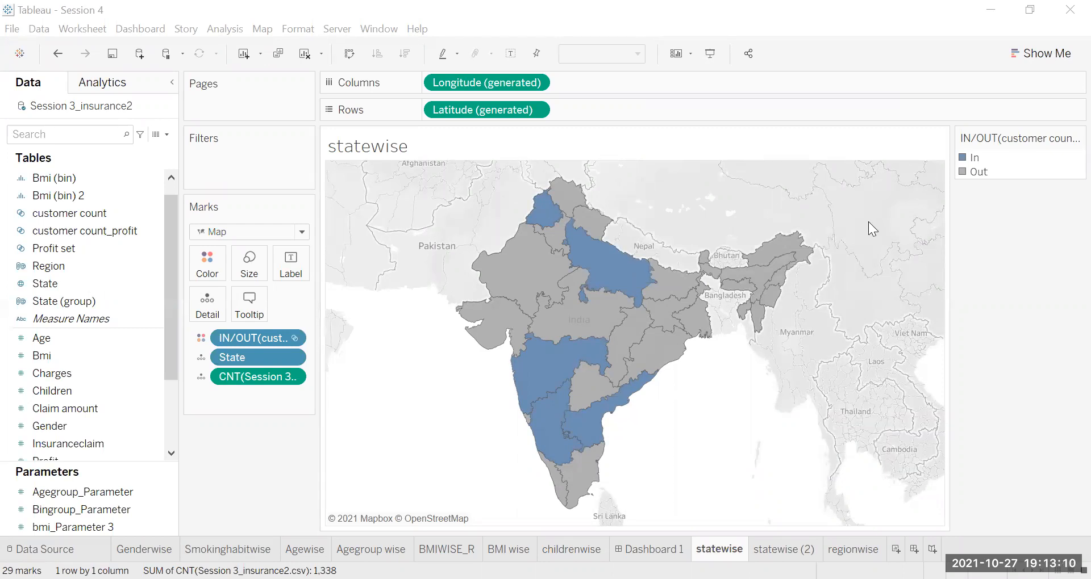
{"action": "right_click", "coordinate": [63, 228]}
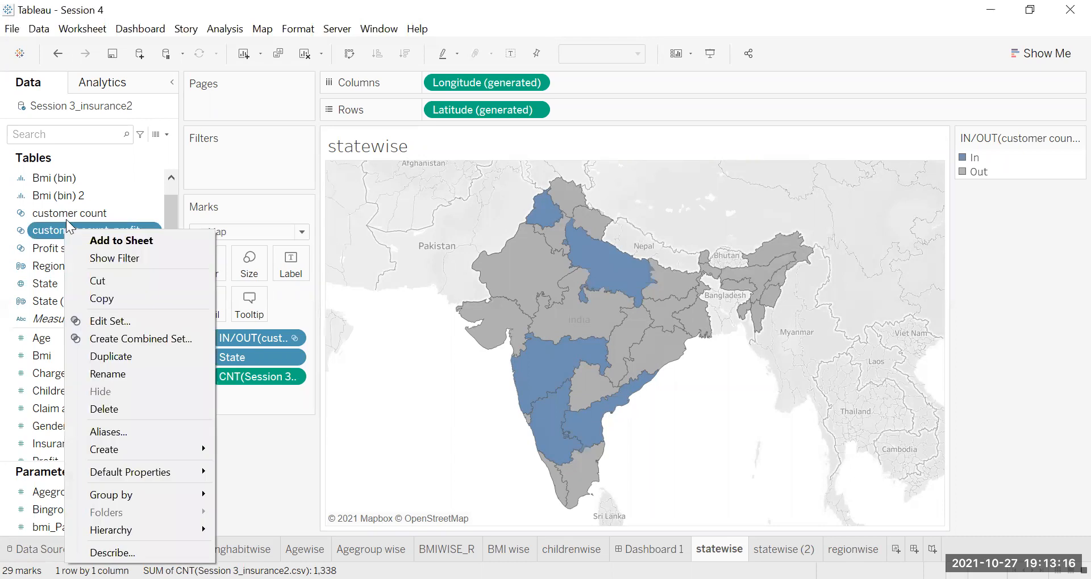
{"action": "left_click", "coordinate": [63, 233]}
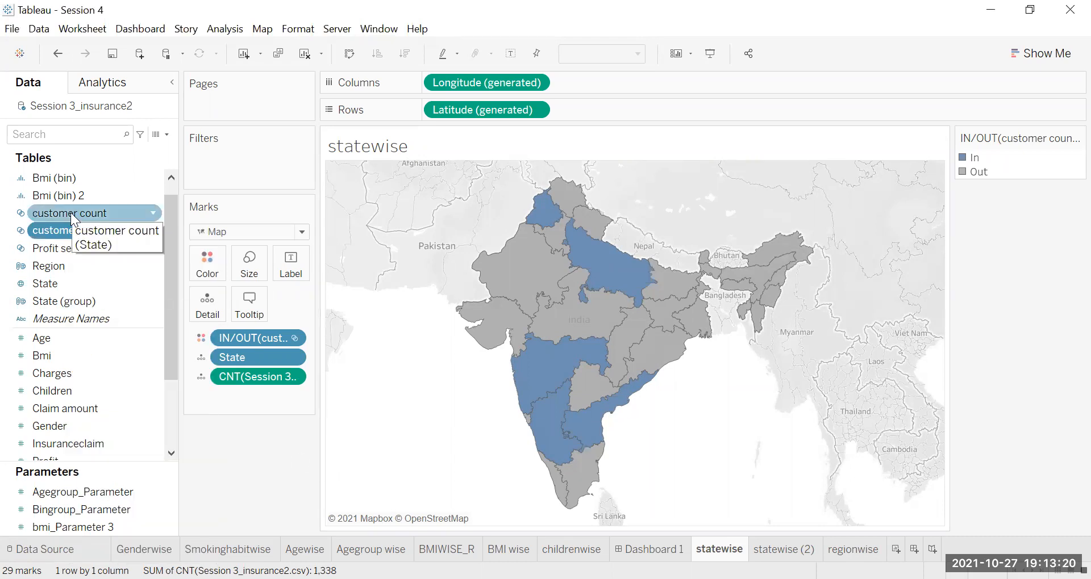
{"action": "left_click", "coordinate": [71, 212]}
{"action": "left_click", "coordinate": [59, 247]}
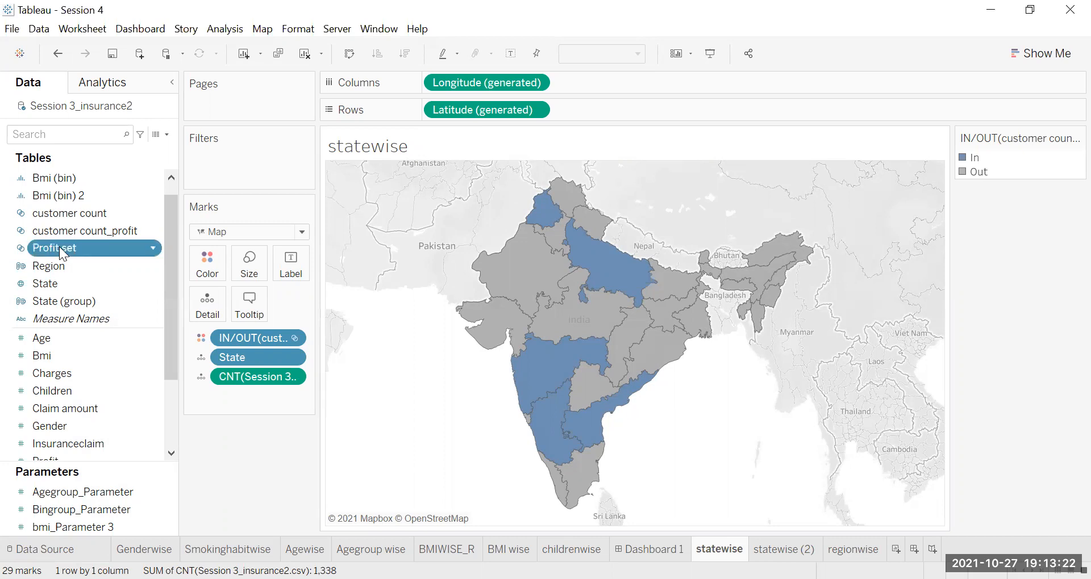
{"action": "left_click", "coordinate": [72, 213]}
{"action": "right_click", "coordinate": [72, 211]}
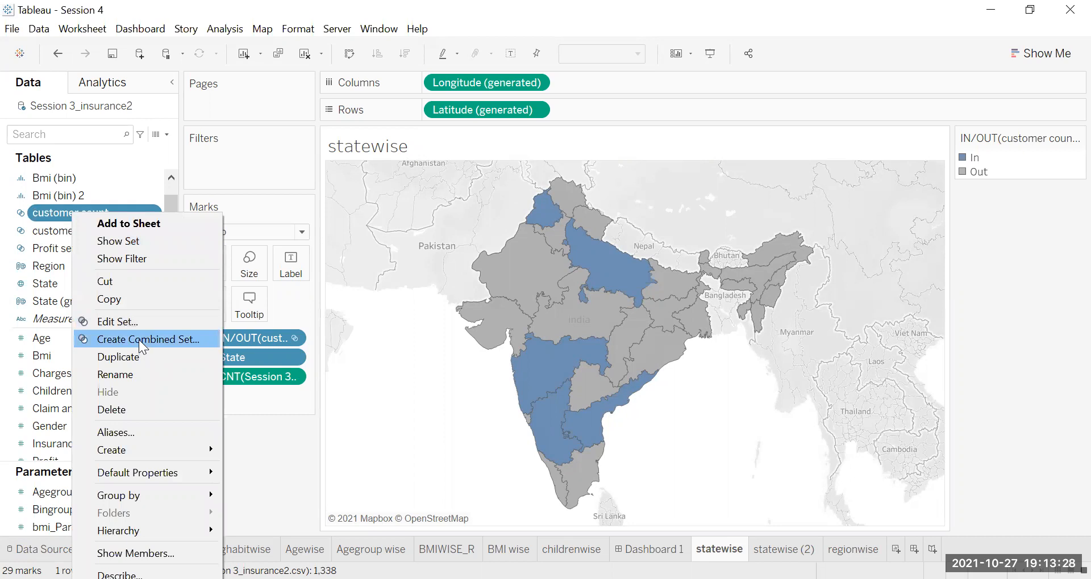
{"action": "key", "text": "Return"}
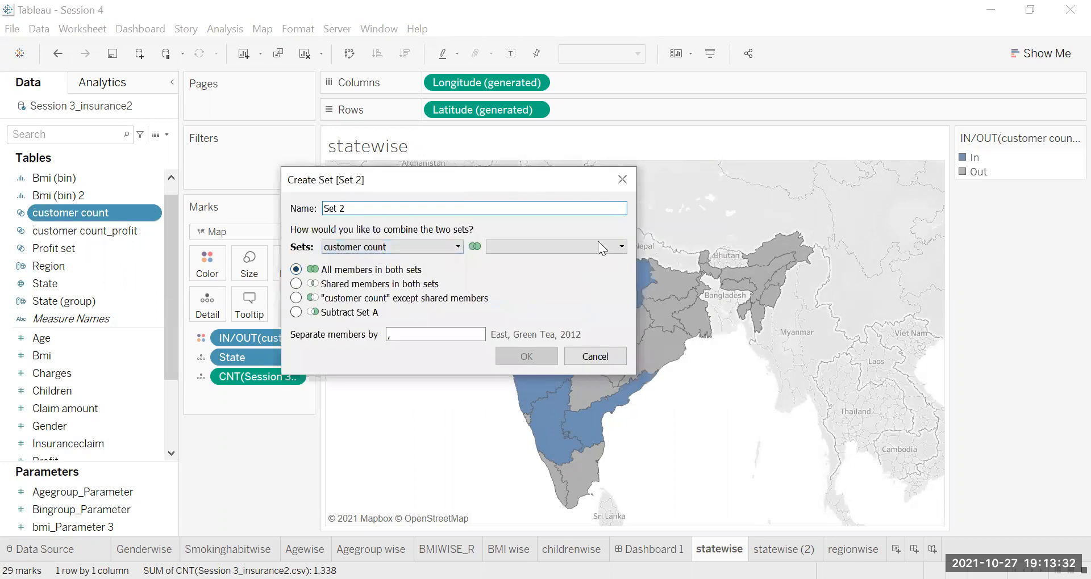
{"action": "left_click", "coordinate": [620, 247]}
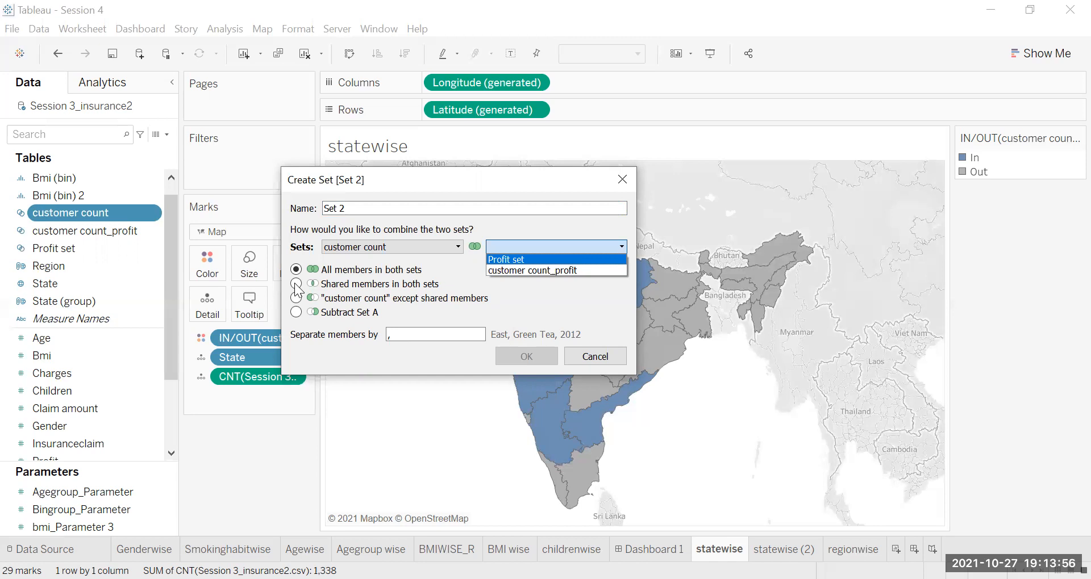
{"action": "left_click", "coordinate": [596, 358]}
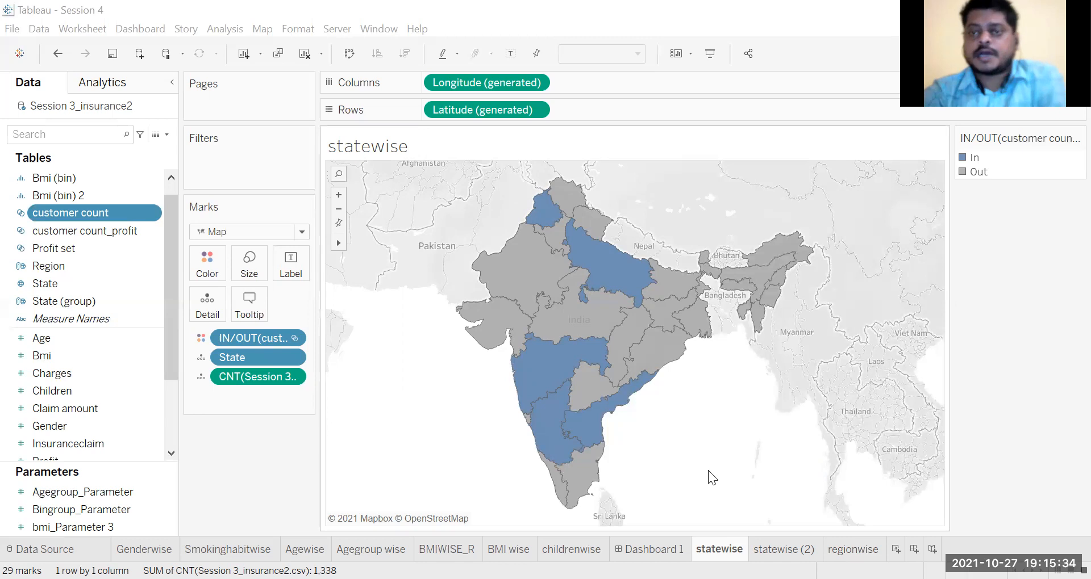
Step: Create a new story and place the statewise map in its first story point
{"action": "mouse_move", "coordinate": [538, 368]}
{"action": "mouse_move", "coordinate": [568, 420]}
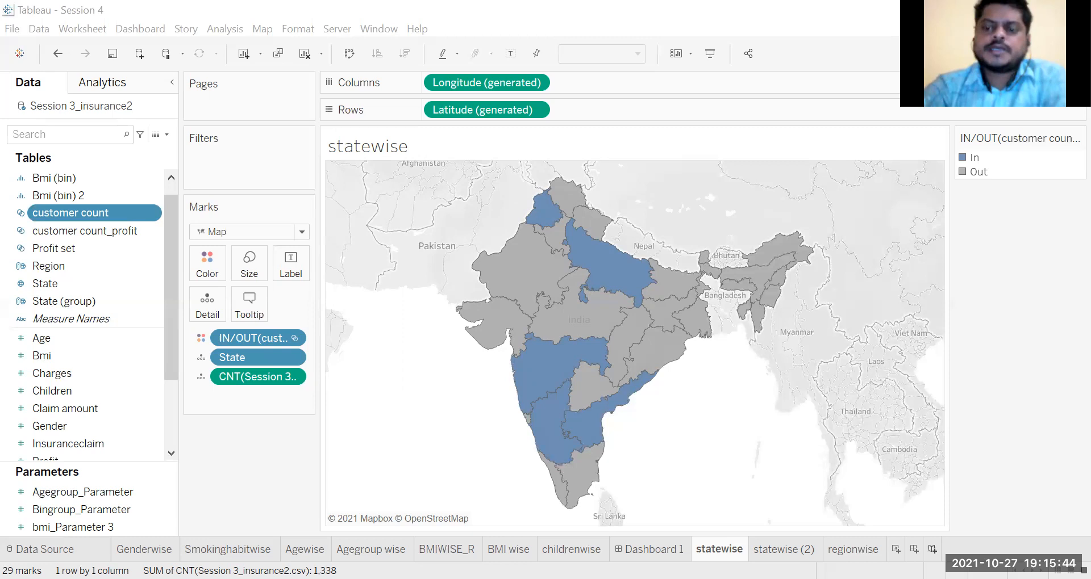
{"action": "left_click", "coordinate": [932, 549]}
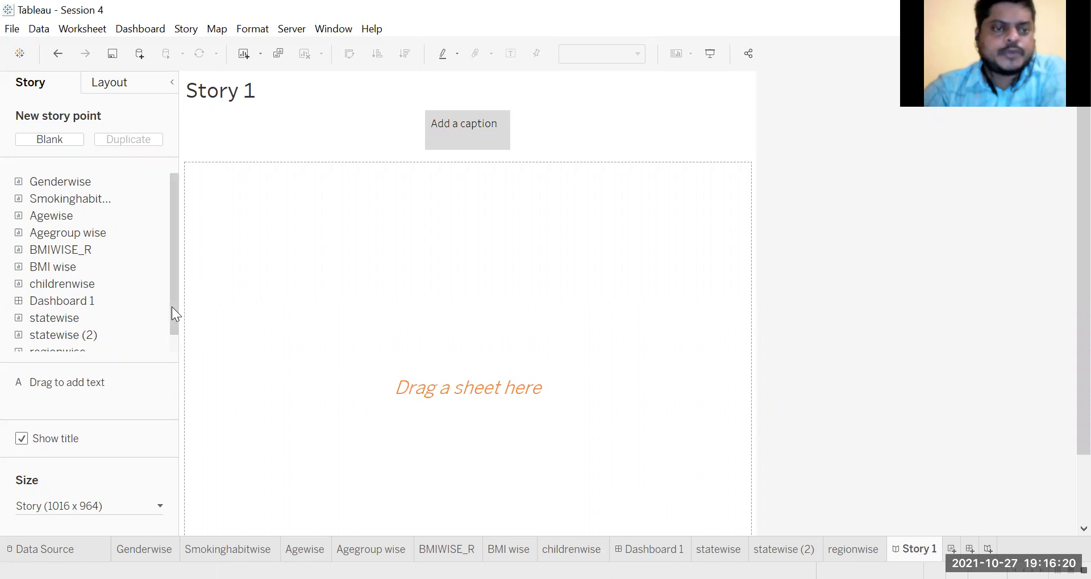
{"action": "scroll", "coordinate": [171, 306], "scroll_direction": "down", "scroll_amount": 1}
{"action": "mouse_move", "coordinate": [71, 340]}
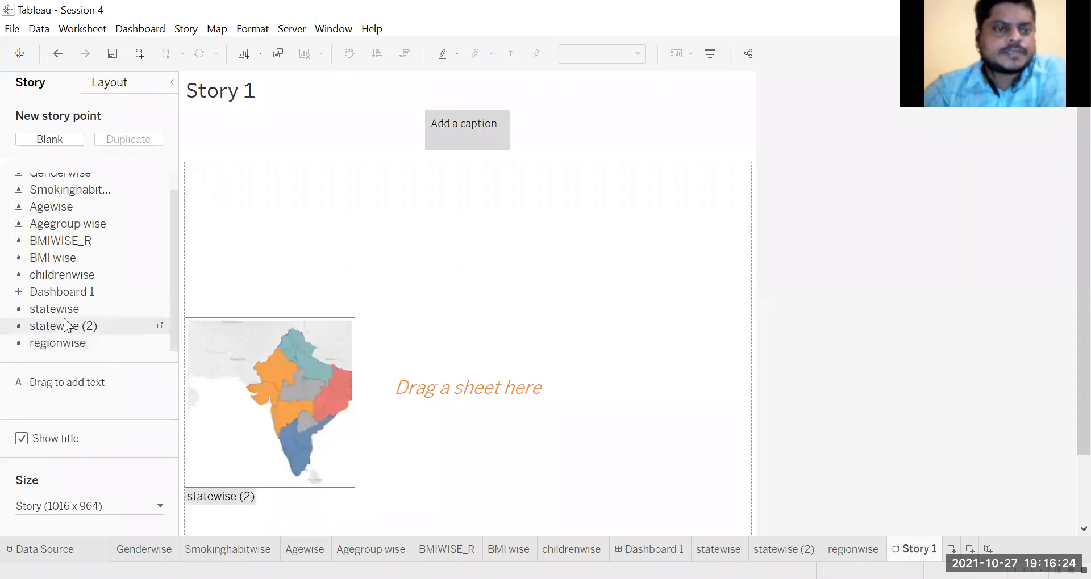
{"action": "mouse_move", "coordinate": [63, 309]}
{"action": "left_click_drag", "start_coordinate": [64, 309], "coordinate": [363, 314]}
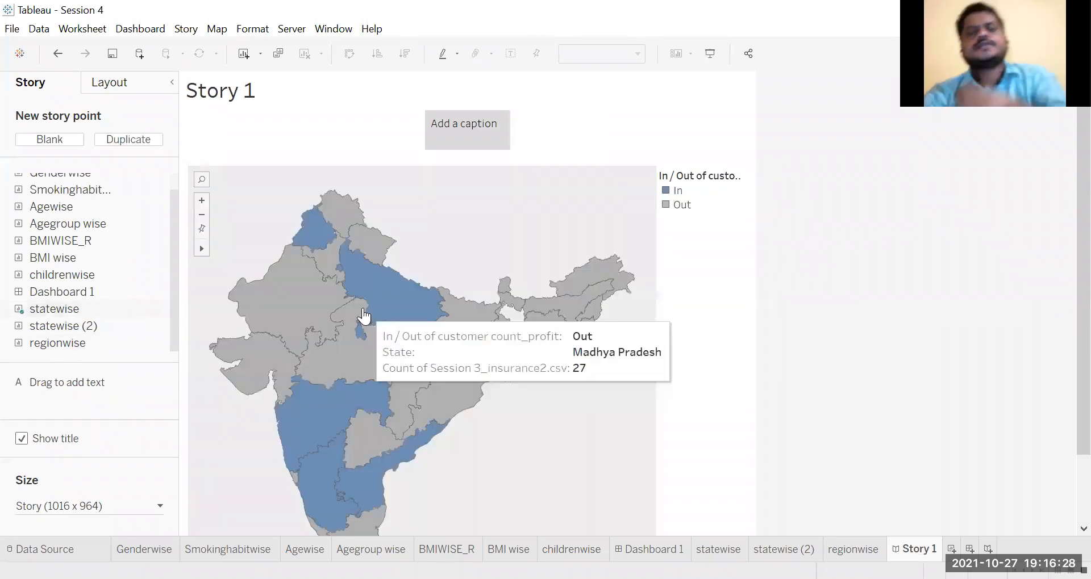
Step: Begin the first story point's caption with "There are 6 states ("
{"action": "mouse_move", "coordinate": [443, 126]}
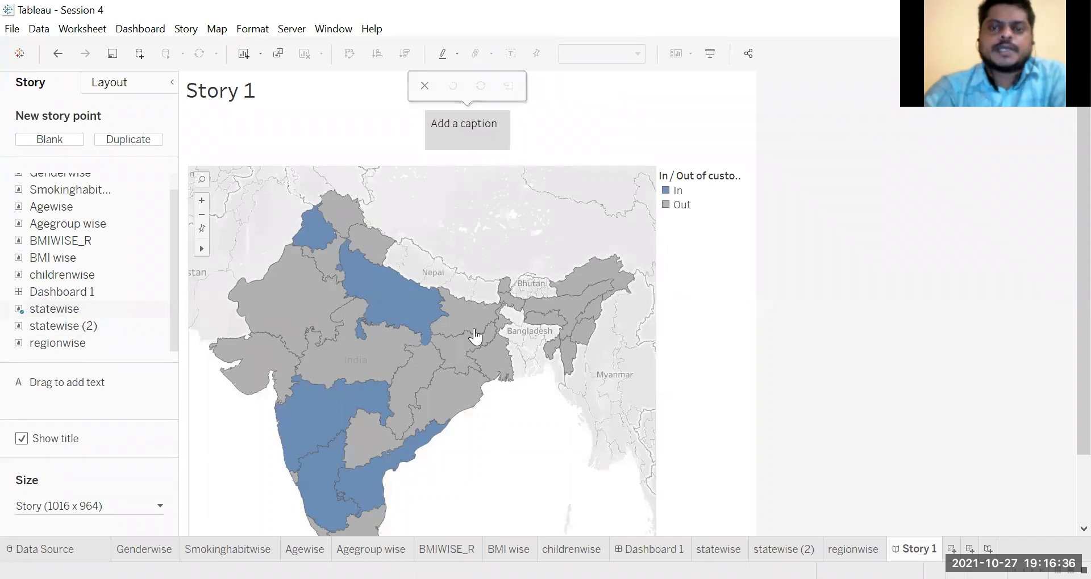
{"action": "double_click", "coordinate": [473, 126]}
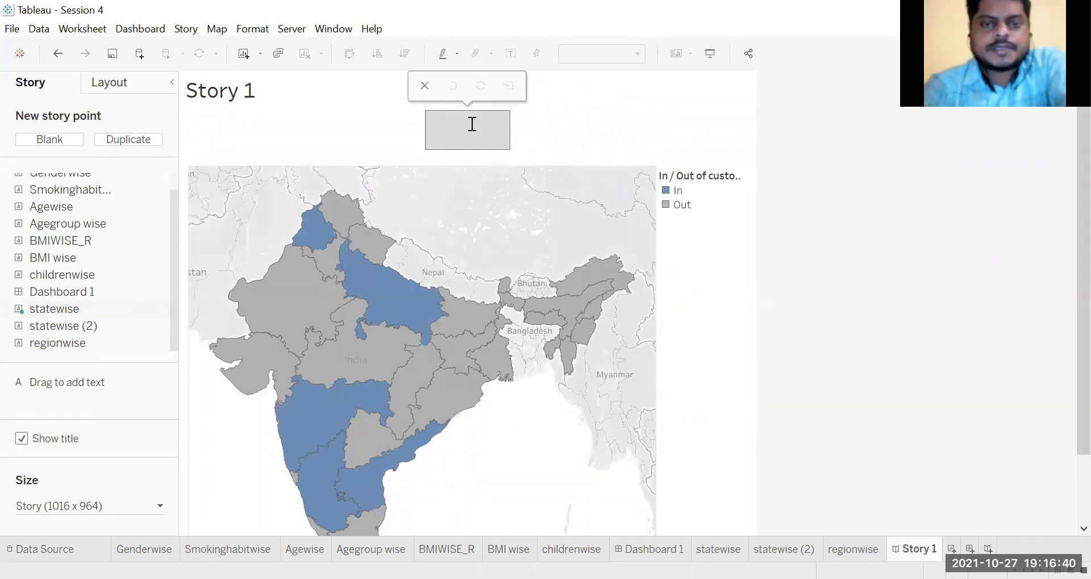
{"action": "type", "text": "There"}
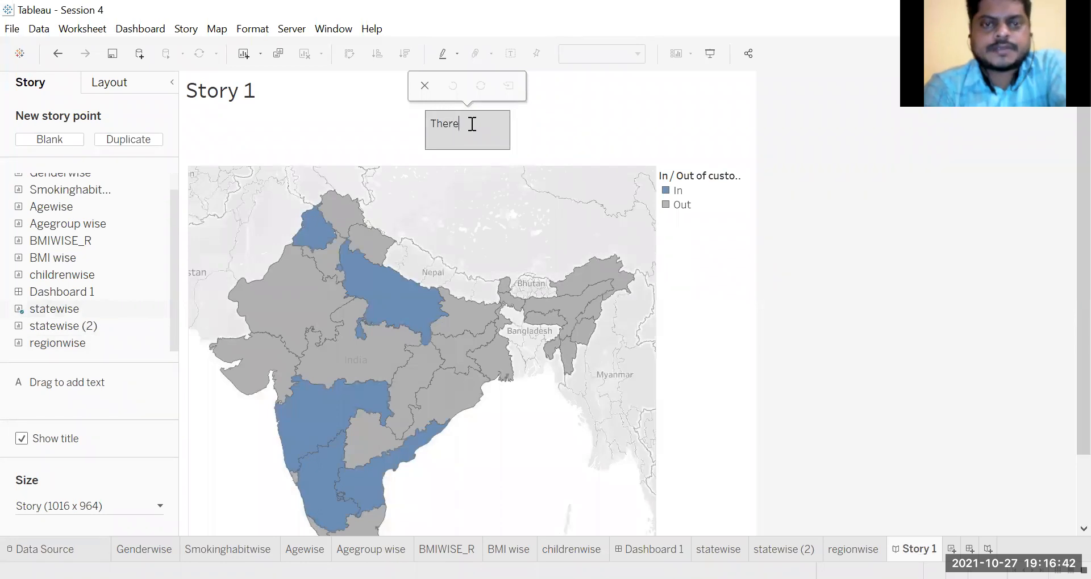
{"action": "type", "text": " are 6 states "}
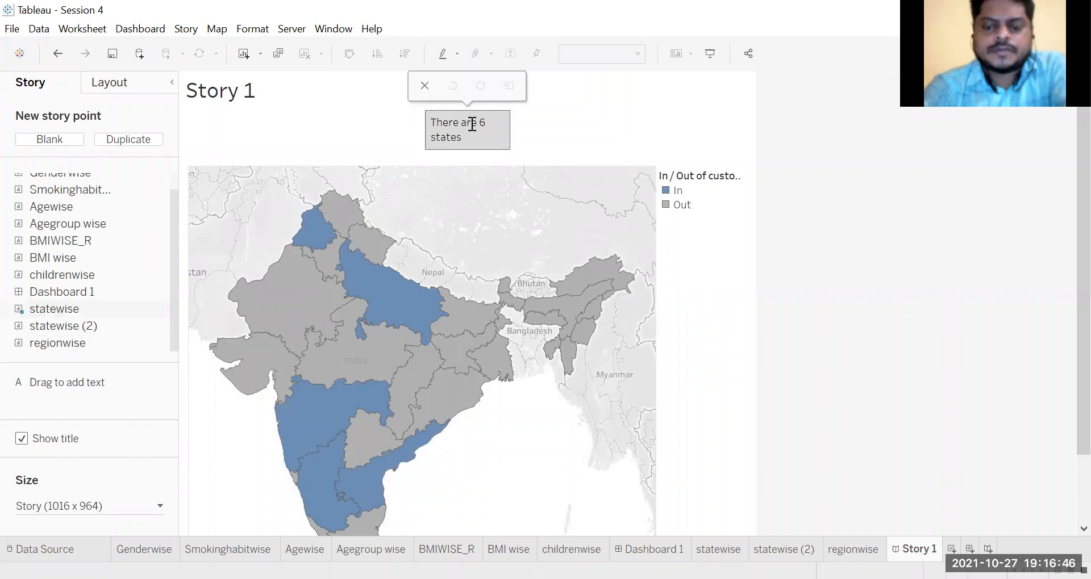
{"action": "type", "text": "("}
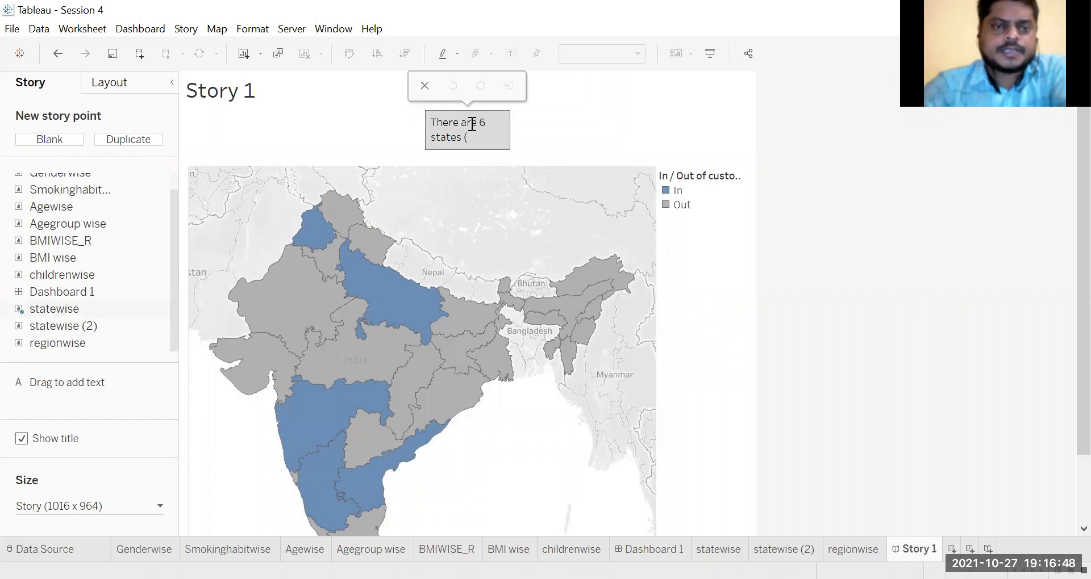
Step: Read the In states on the map and list them in the caption as "Punjab, UP, Delhi,AP, MH,KA)"
{"action": "mouse_move", "coordinate": [311, 242]}
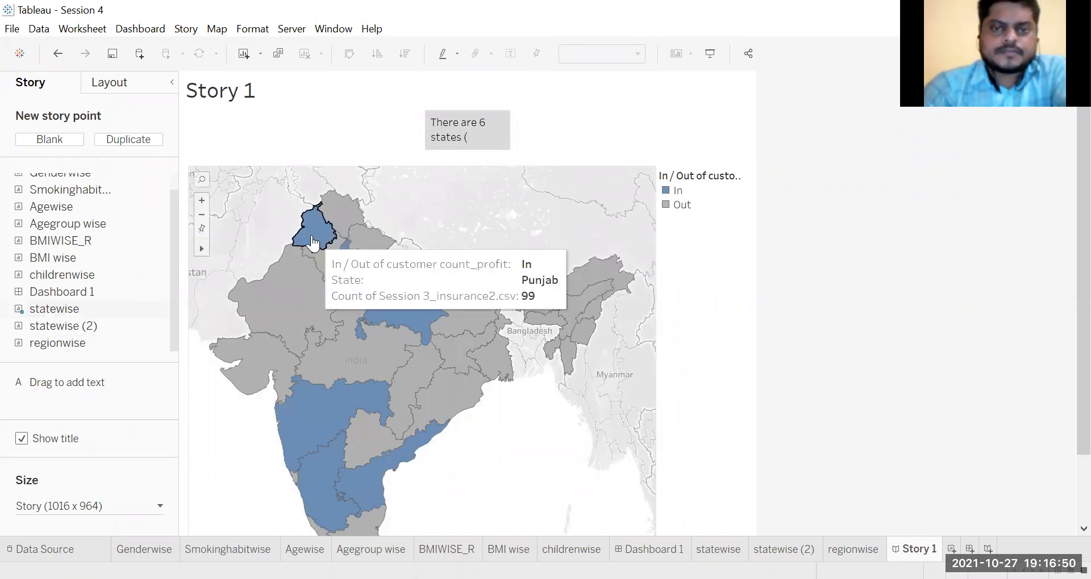
{"action": "mouse_move", "coordinate": [351, 278]}
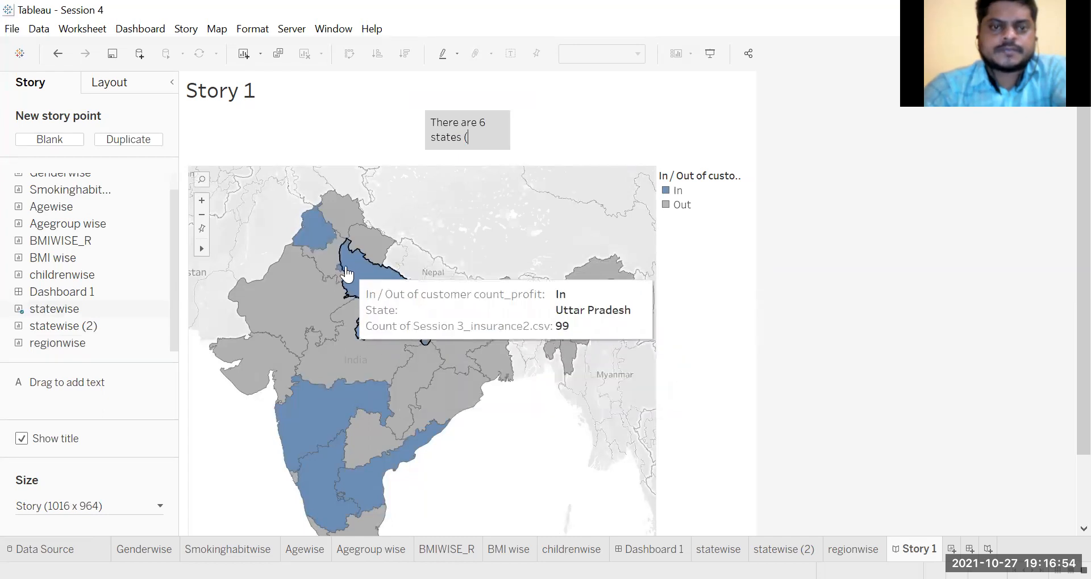
{"action": "left_click", "coordinate": [487, 139]}
{"action": "type", "text": "Pun"}
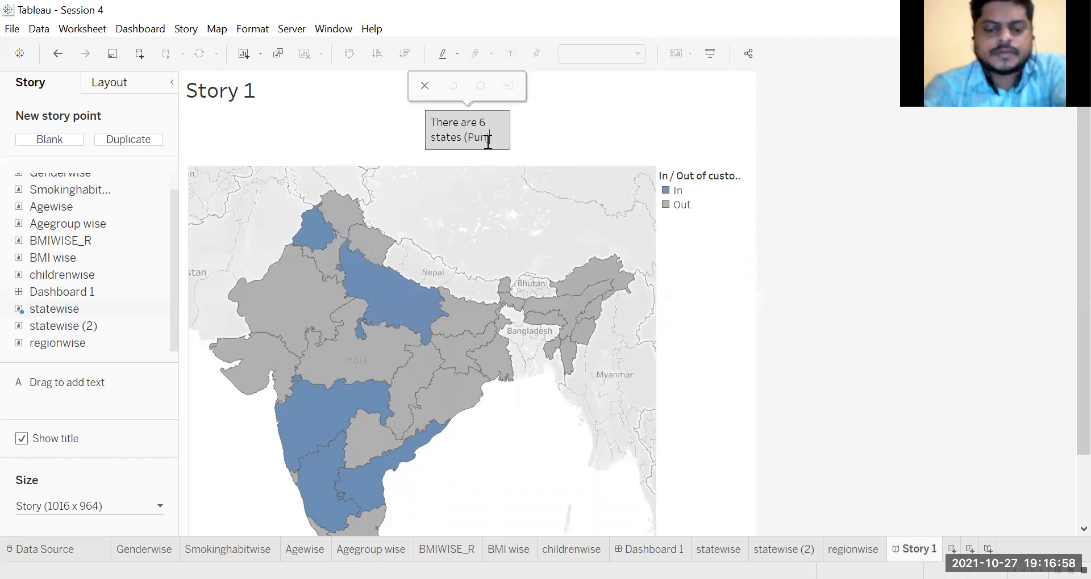
{"action": "type", "text": "jab, UP, Del"}
{"action": "type", "text": "hi,"}
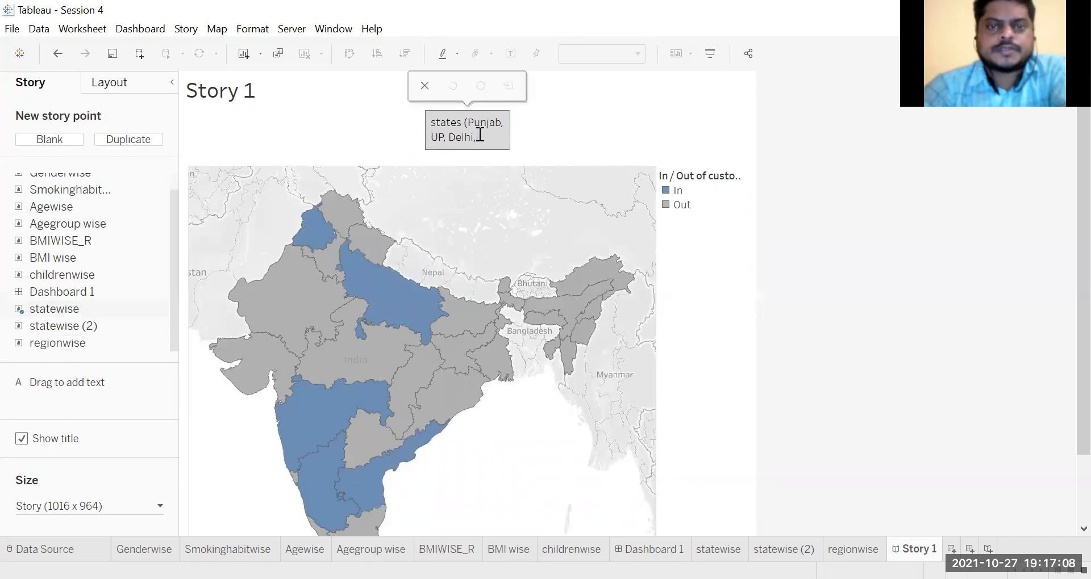
{"action": "type", "text": "Delhi,AP, MH"}
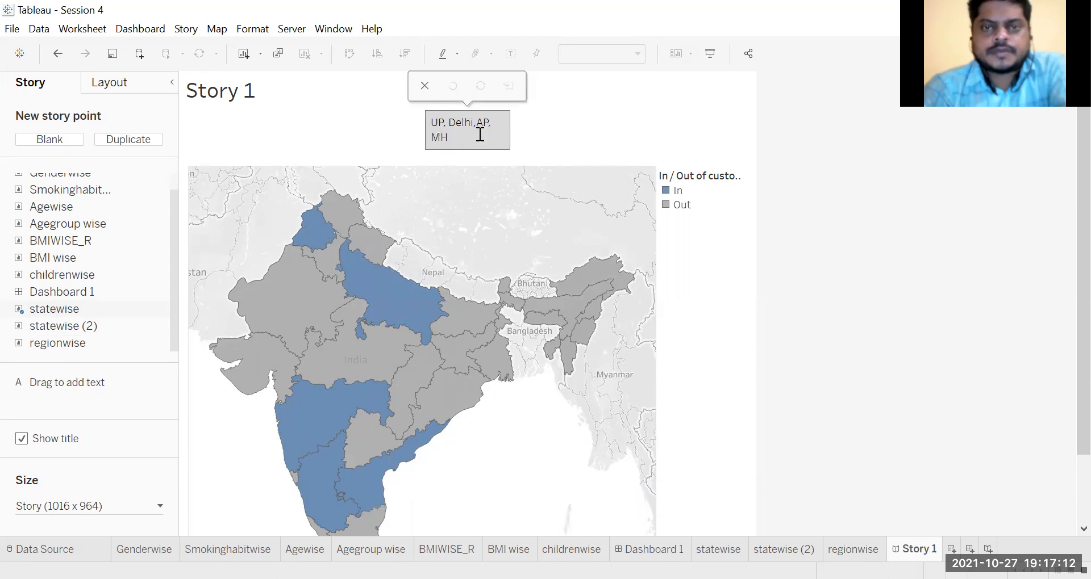
{"action": "type", "text": ",KA"}
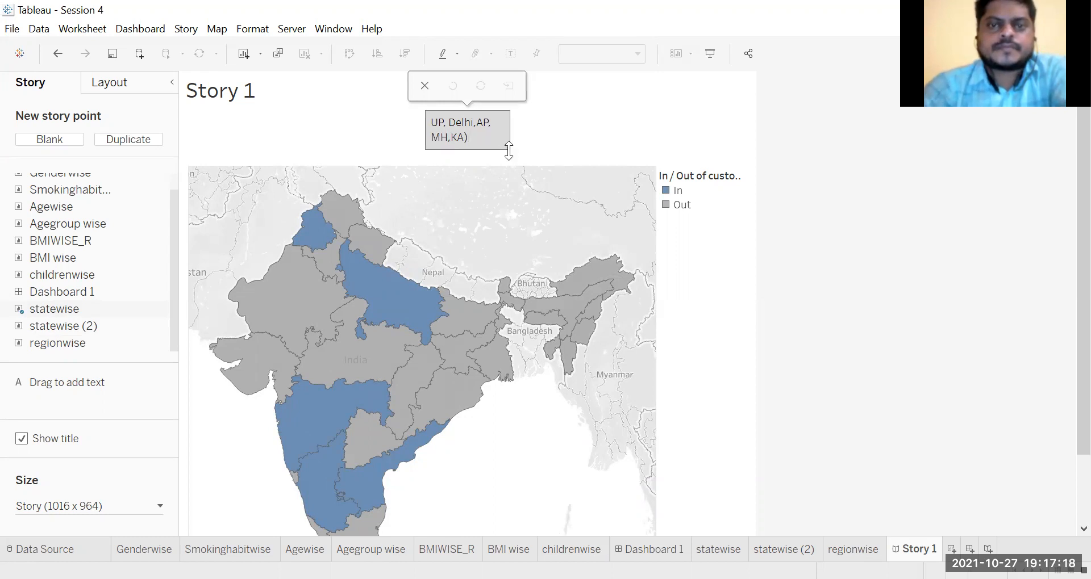
Step: Enlarge the caption box in height and width and extend its text with "with customer count> 50, avg profit> INR 9000"
{"action": "left_click_drag", "start_coordinate": [509, 150], "coordinate": [559, 197]}
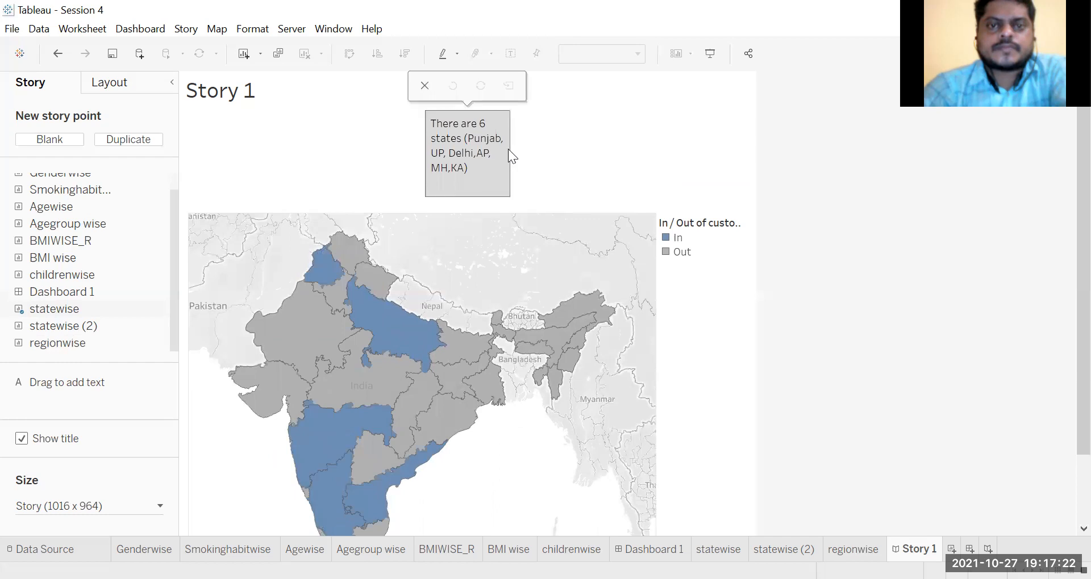
{"action": "left_click_drag", "start_coordinate": [512, 152], "coordinate": [542, 148]}
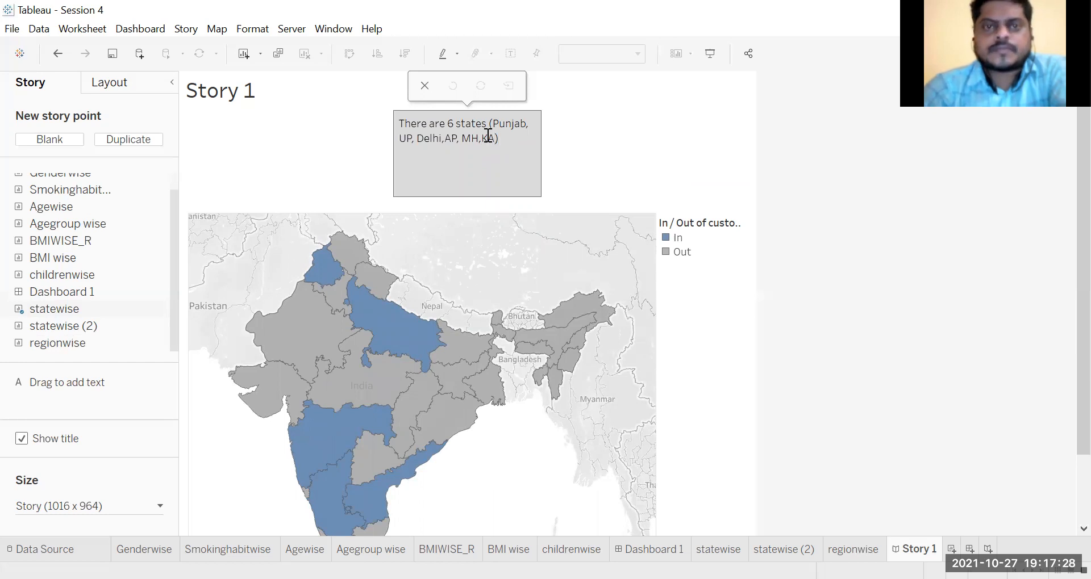
{"action": "type", "text": "w"}
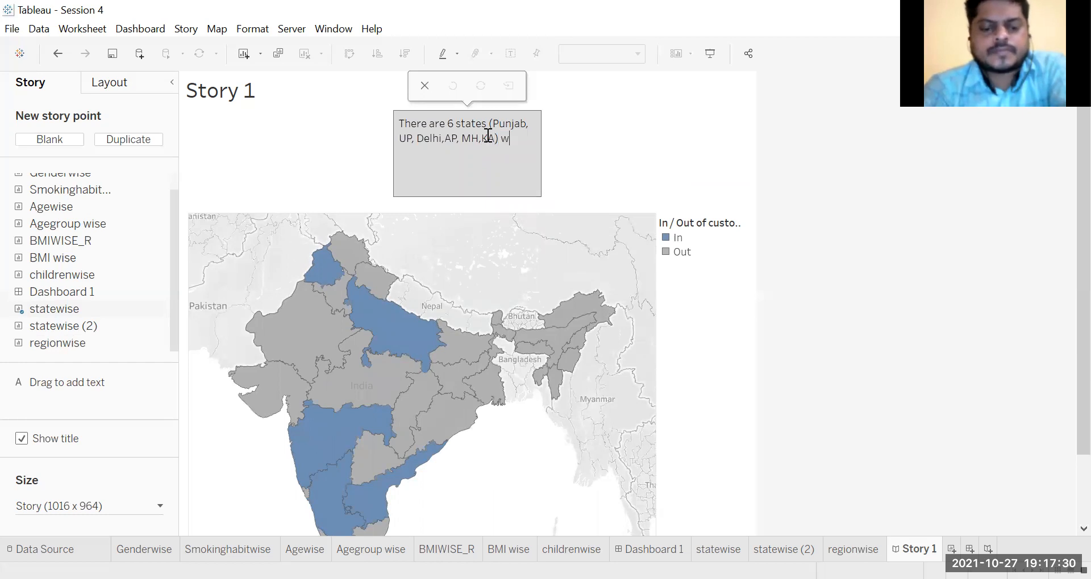
{"action": "type", "text": "i"}
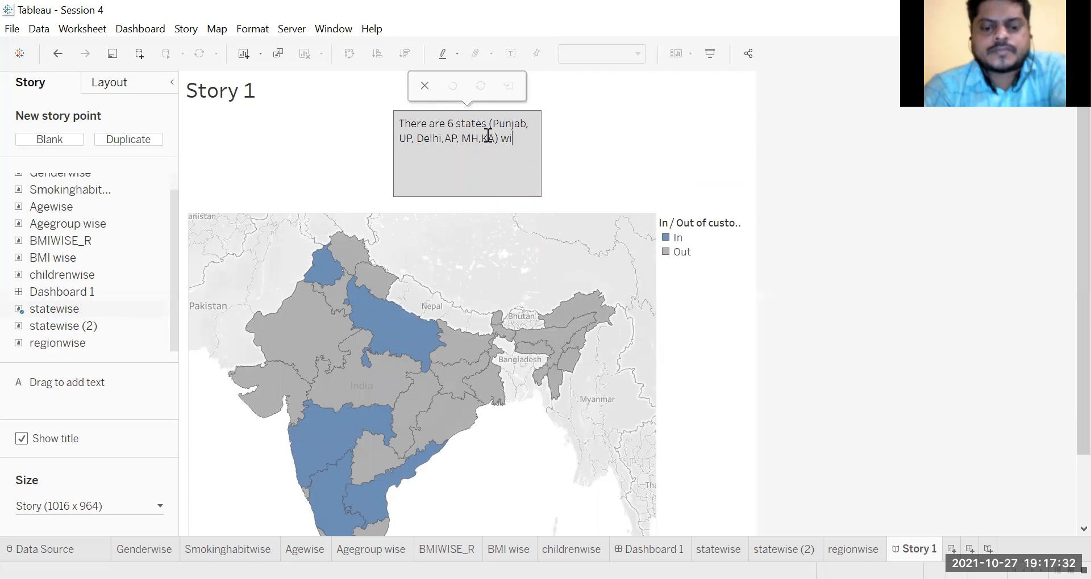
{"action": "type", "text": "th customer "}
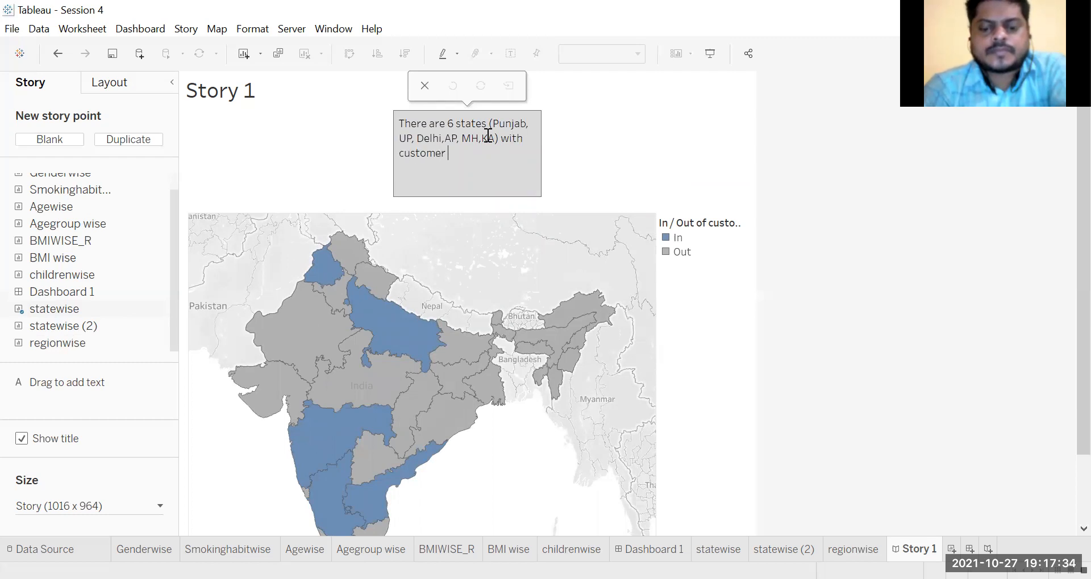
{"action": "type", "text": "count> 5"}
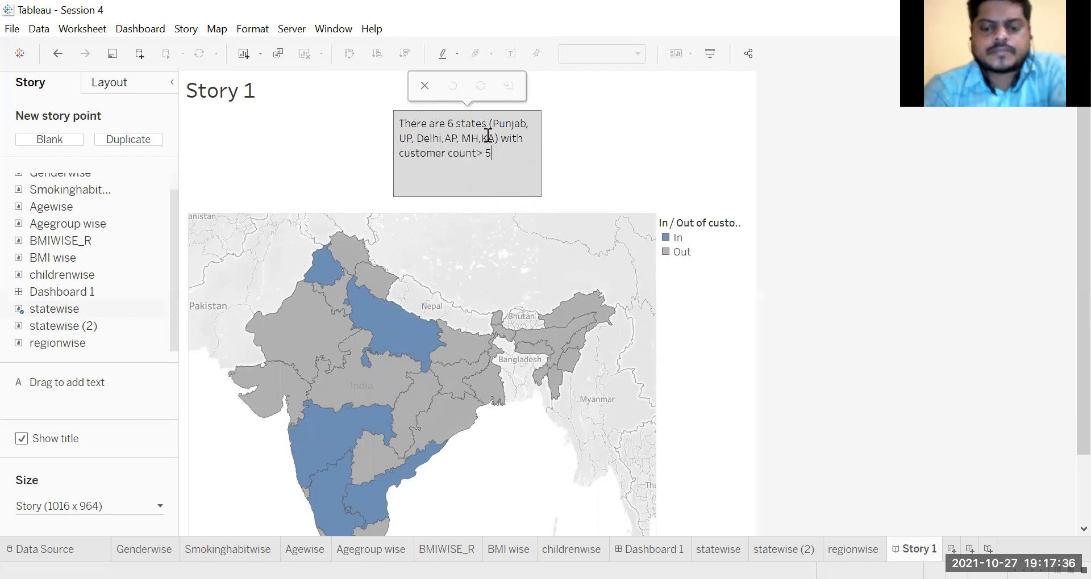
{"action": "type", "text": "0, avg pr"}
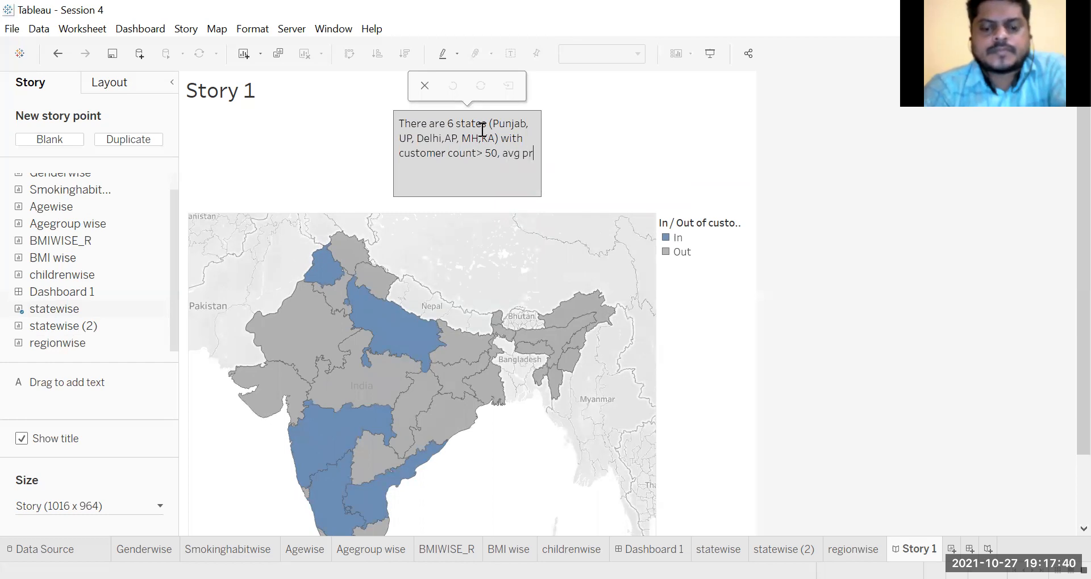
{"action": "type", "text": "ofit>"}
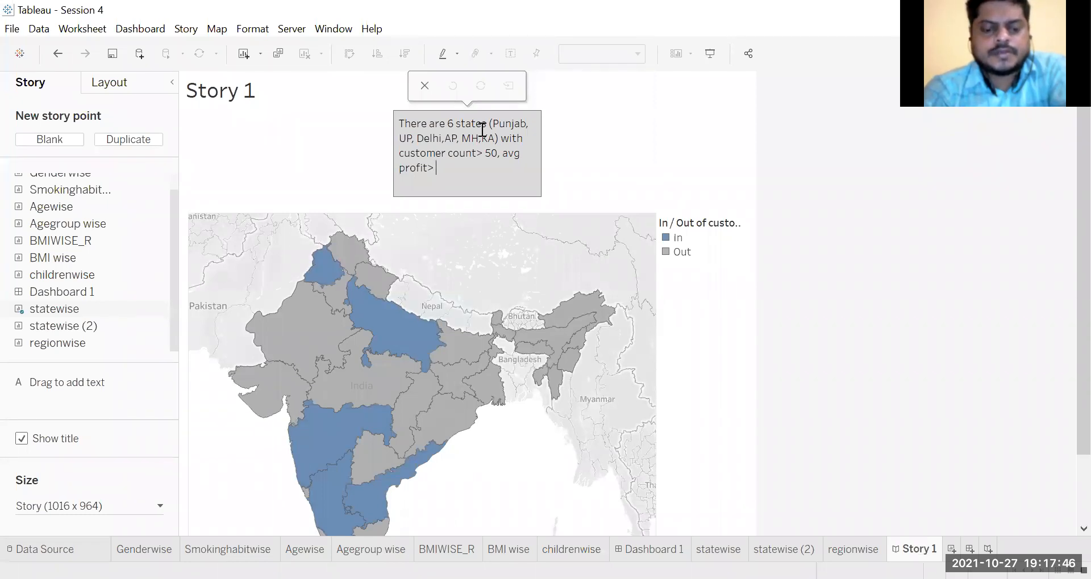
{"action": "type", "text": "INR"}
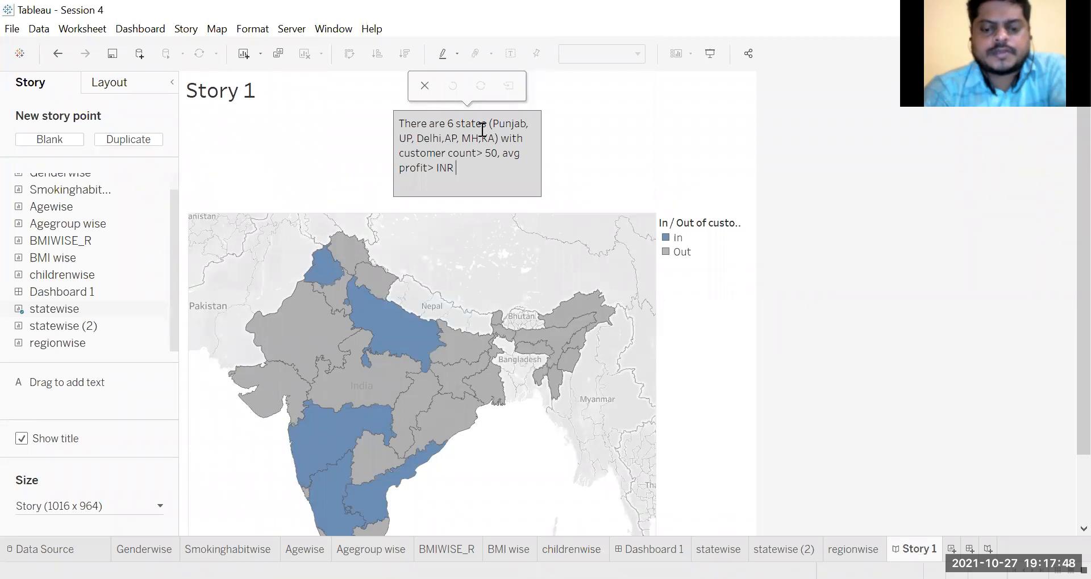
{"action": "type", "text": " 9000"}
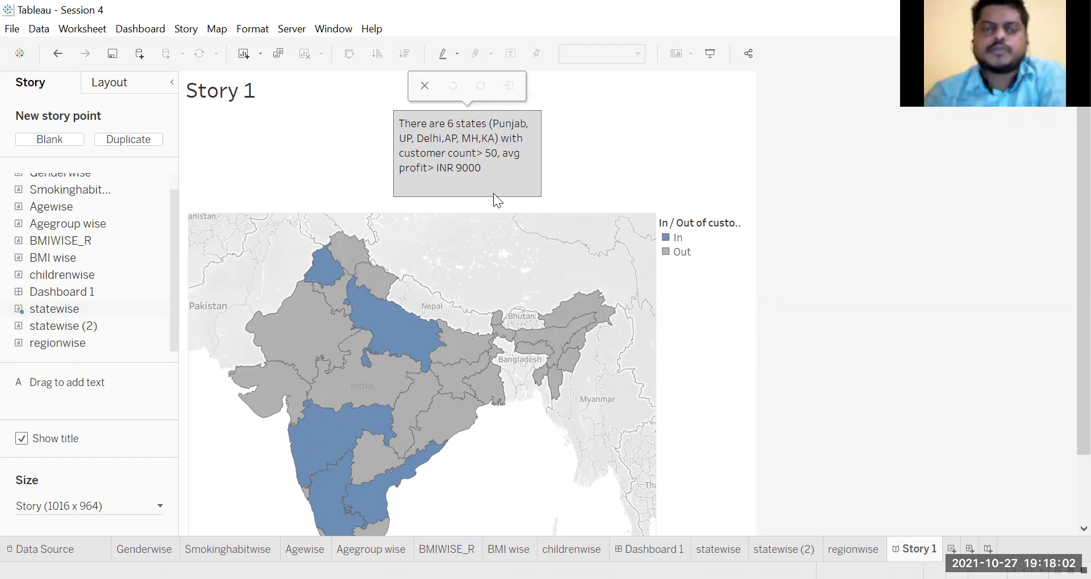
{"action": "double_click", "coordinate": [515, 186]}
Step: Add a blank second story point and place the childrenwise chart in it
{"action": "left_click", "coordinate": [60, 140]}
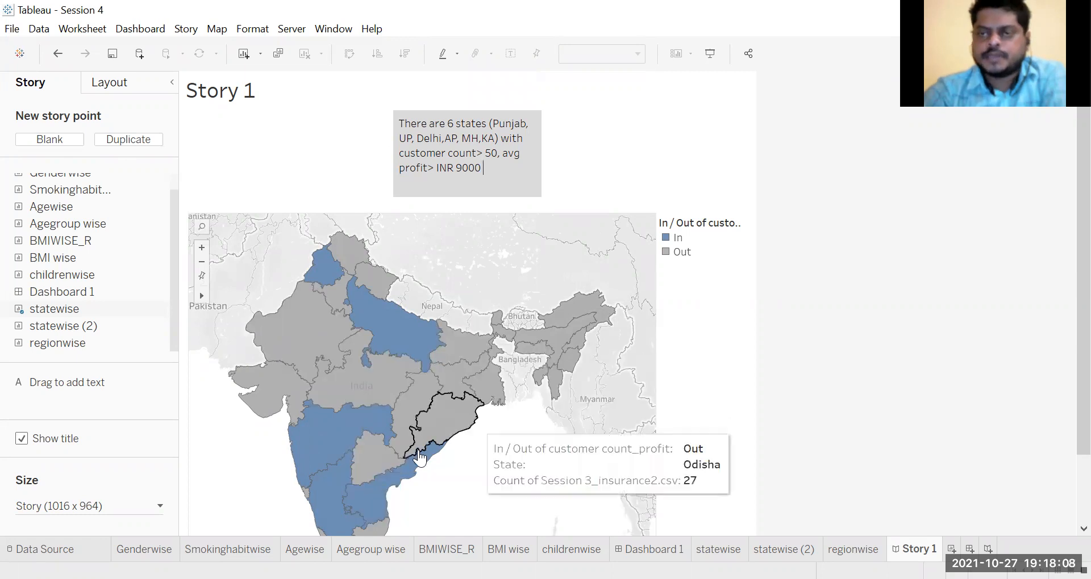
{"action": "left_click", "coordinate": [54, 139]}
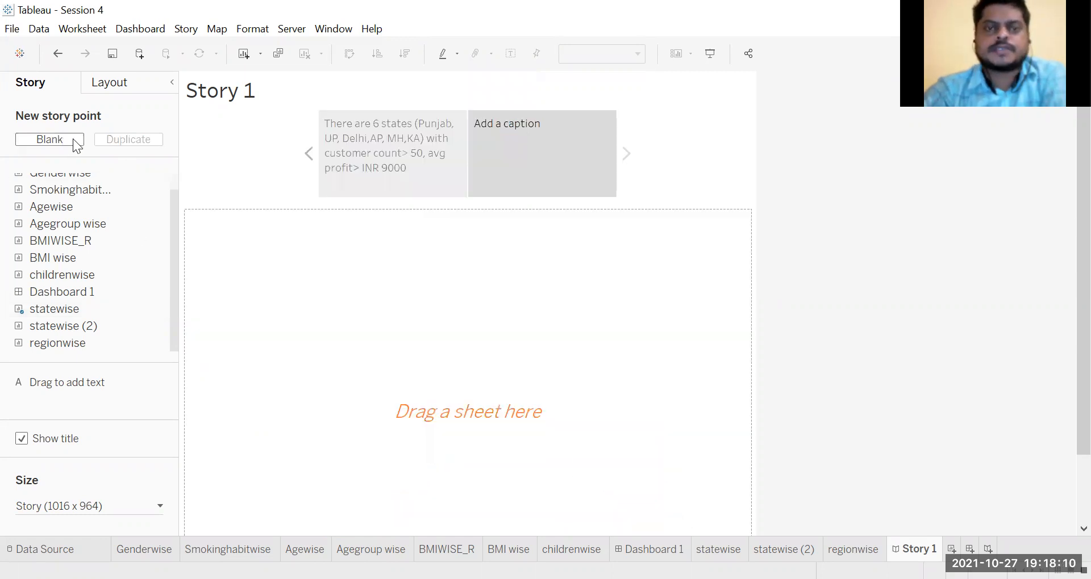
{"action": "double_click", "coordinate": [502, 119]}
{"action": "left_click", "coordinate": [515, 219]}
{"action": "mouse_move", "coordinate": [96, 276]}
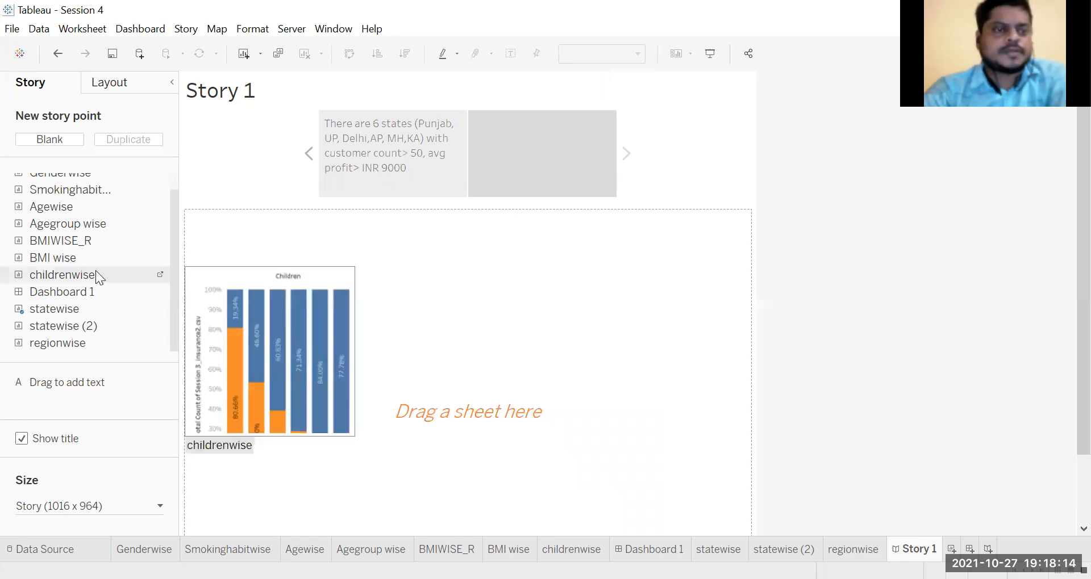
{"action": "scroll", "coordinate": [77, 253], "scroll_direction": "up", "scroll_amount": 1}
{"action": "mouse_move", "coordinate": [75, 250]}
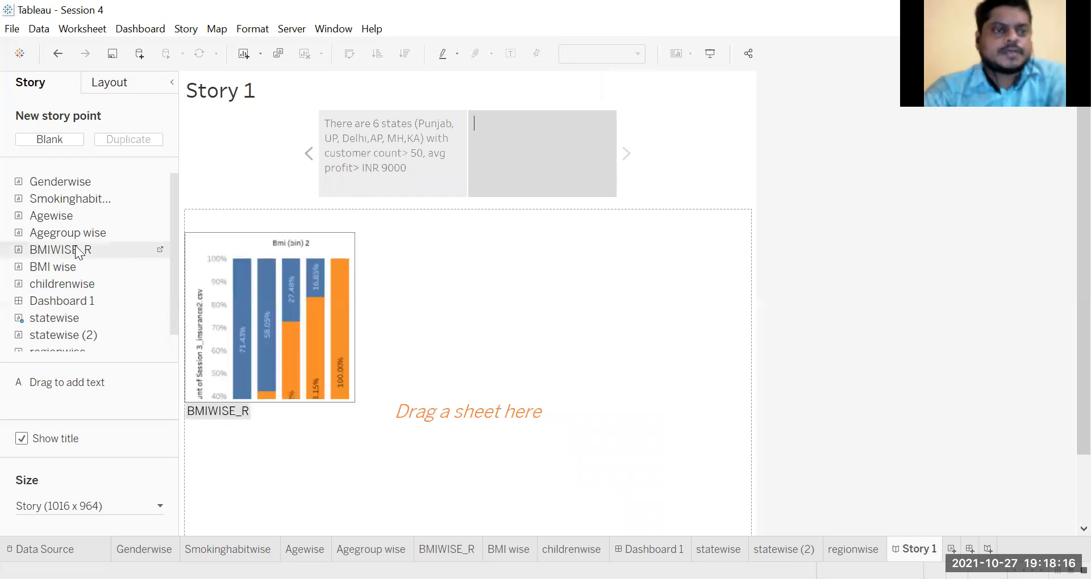
{"action": "left_click_drag", "start_coordinate": [84, 285], "coordinate": [426, 365]}
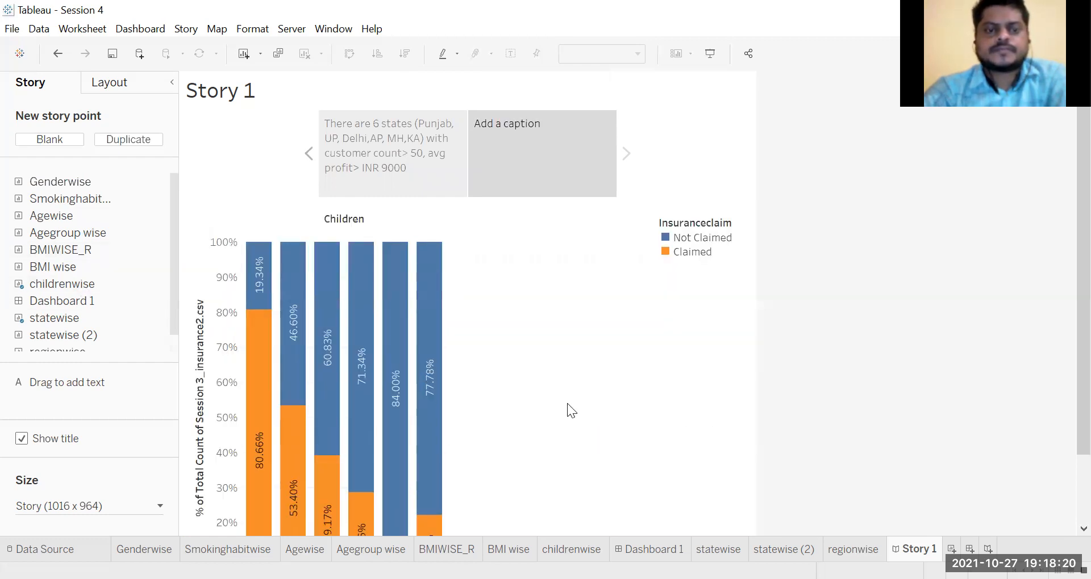
Step: Begin the second story point's caption with "Customers having"
{"action": "scroll", "coordinate": [566, 403], "scroll_direction": "down", "scroll_amount": 1}
{"action": "double_click", "coordinate": [510, 136]}
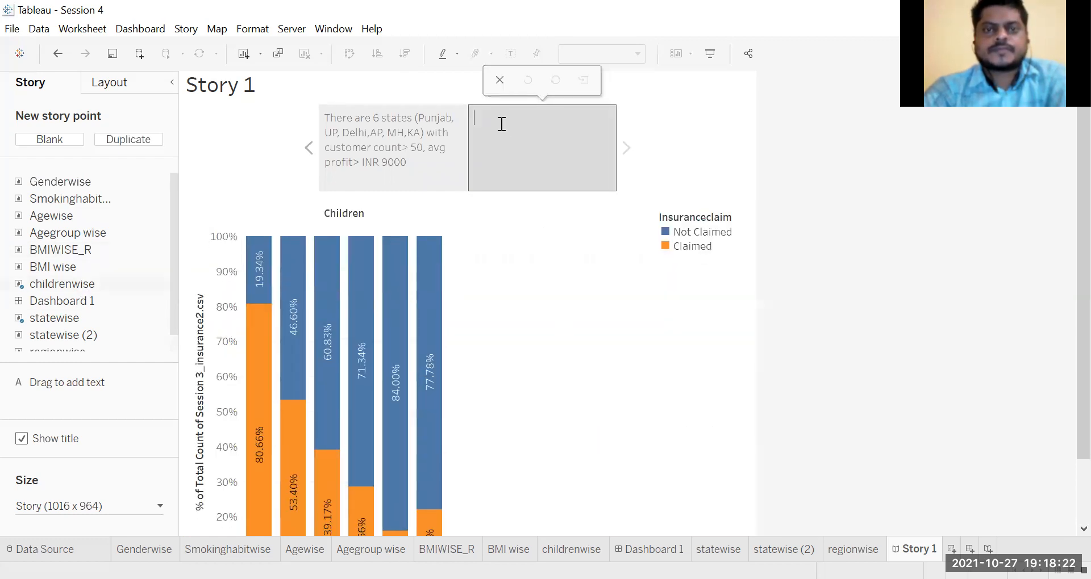
{"action": "type", "text": "tHE"}
{"action": "key", "text": "BackSpace"}
{"action": "key", "text": "BackSpace"}
{"action": "type", "text": "Customers having"}
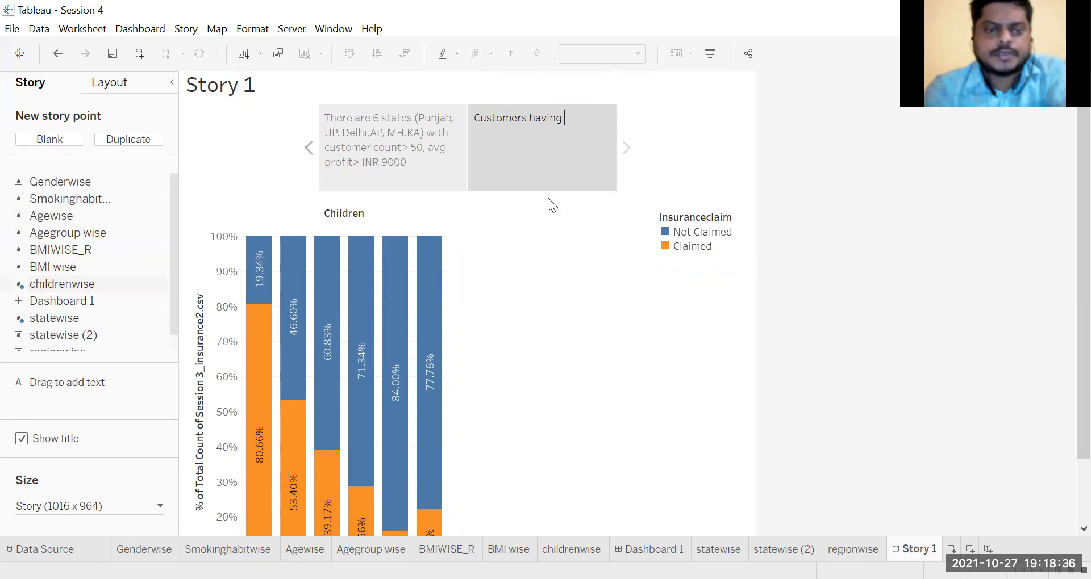
Step: Complete the second story point's caption with "no children are risky customers as the claim % is around 80.6%"
{"action": "type", "text": "no child"}
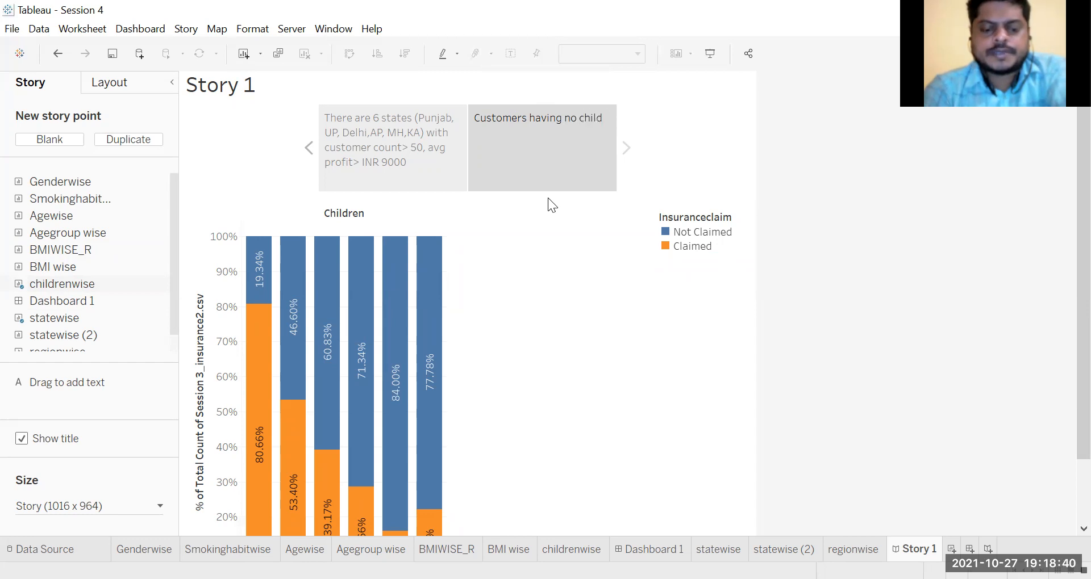
{"action": "type", "text": "ren are risk"}
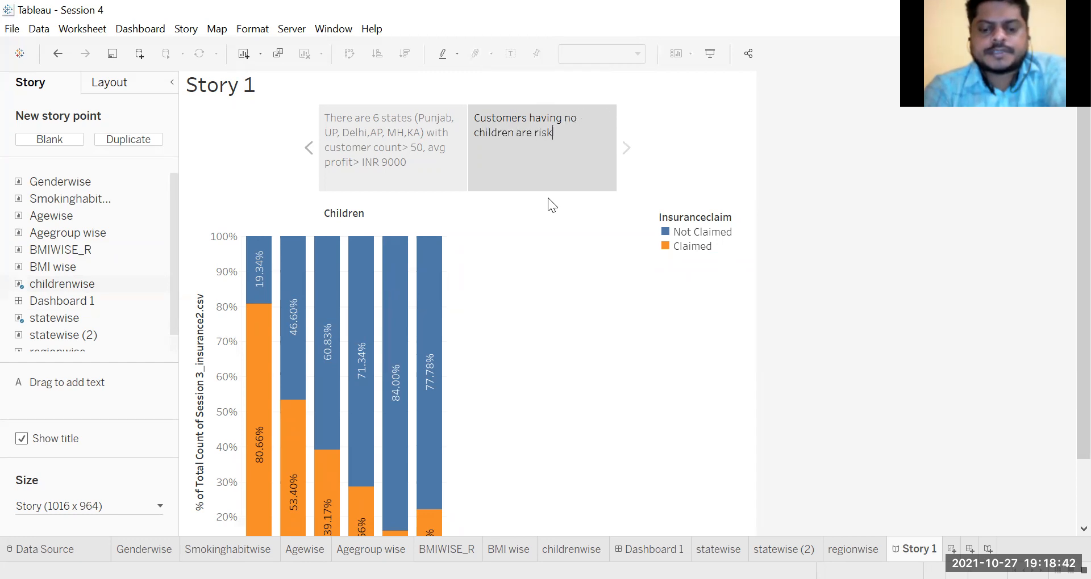
{"action": "type", "text": "y customer"}
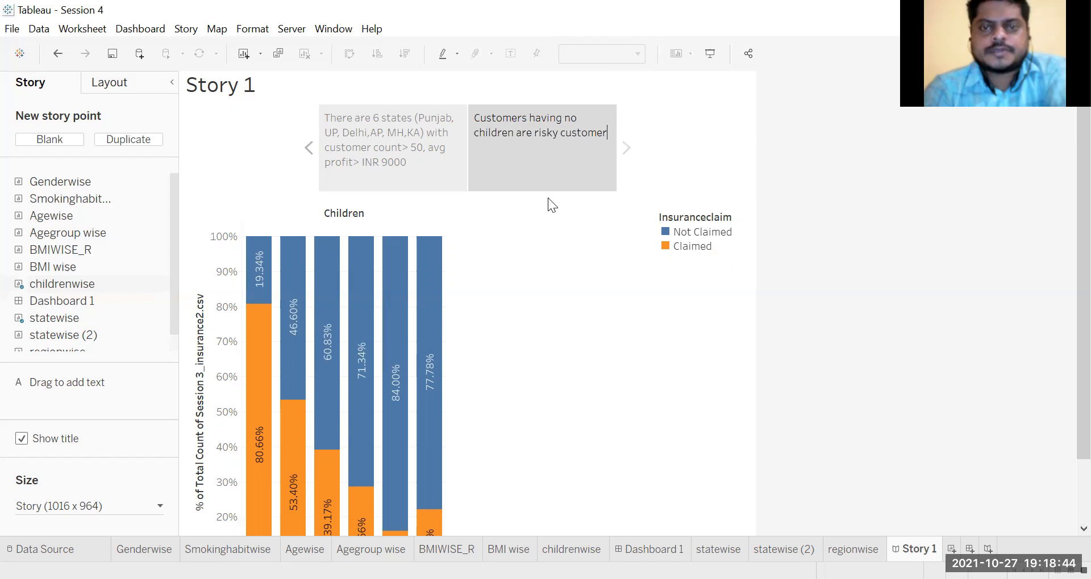
{"action": "type", "text": "s as the "}
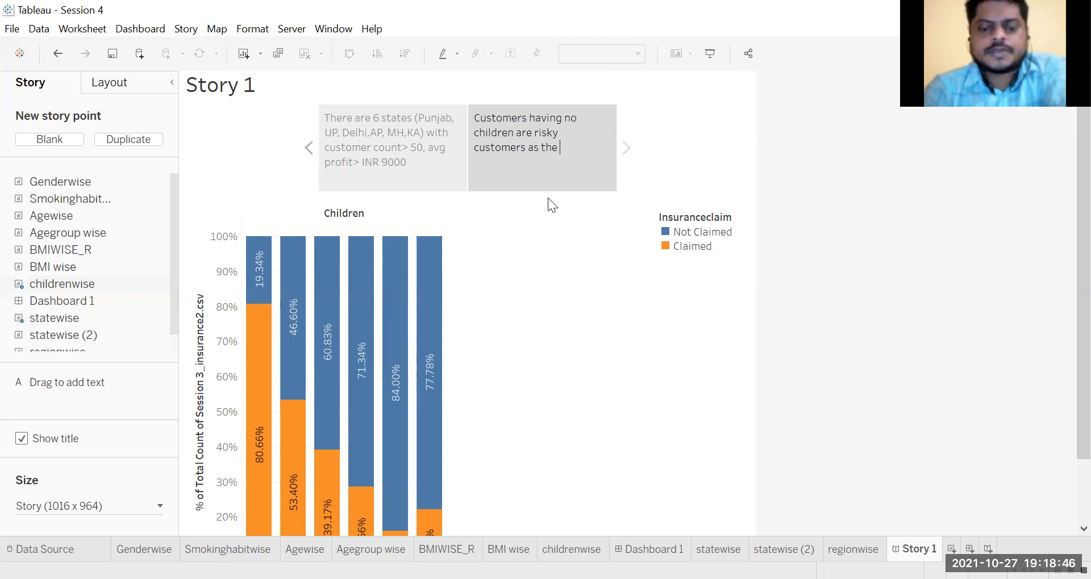
{"action": "type", "text": "claim % is"}
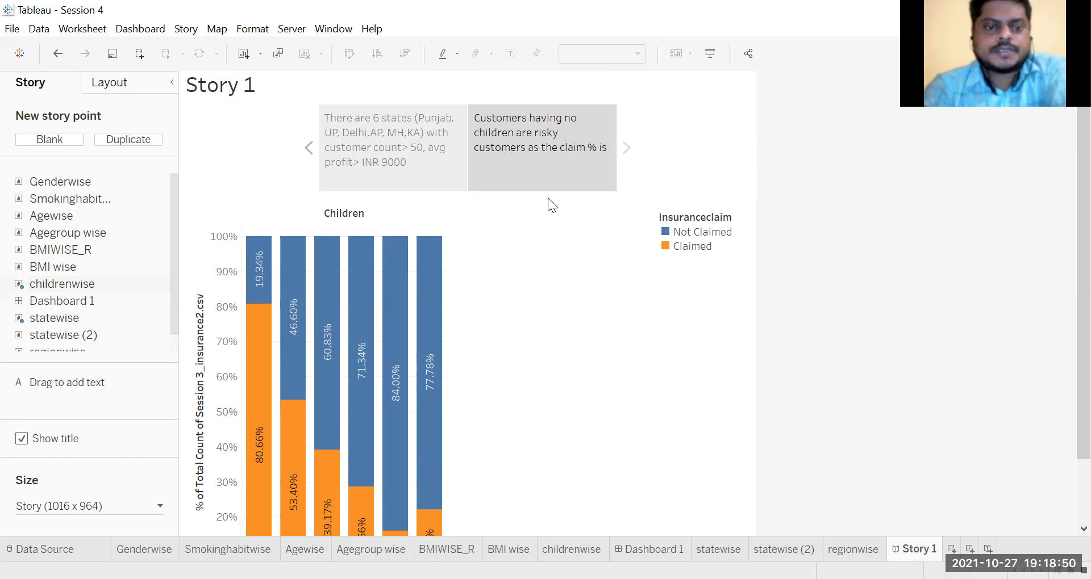
{"action": "type", "text": " around "}
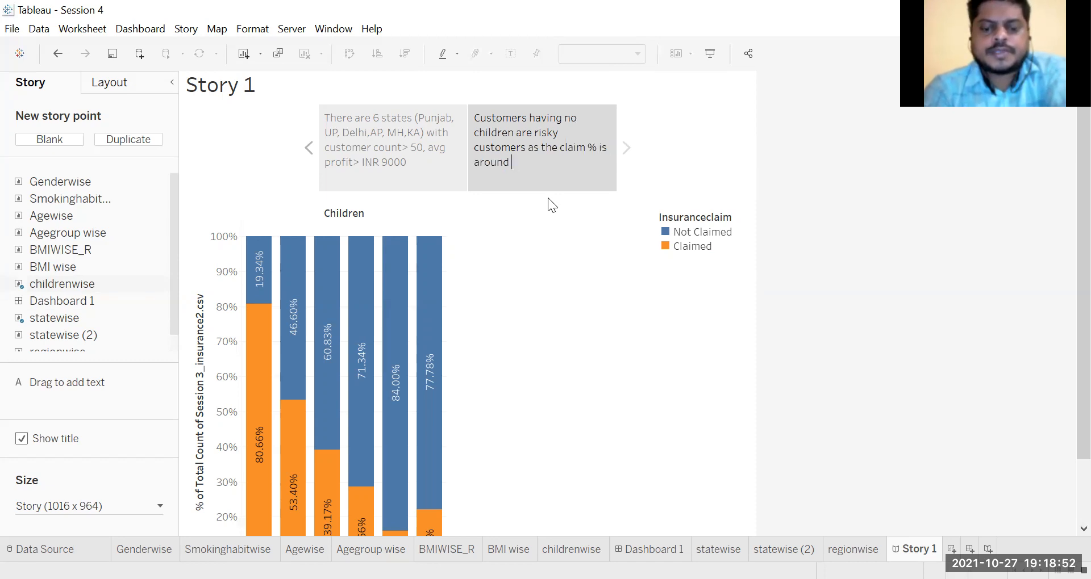
{"action": "type", "text": "80.6%"}
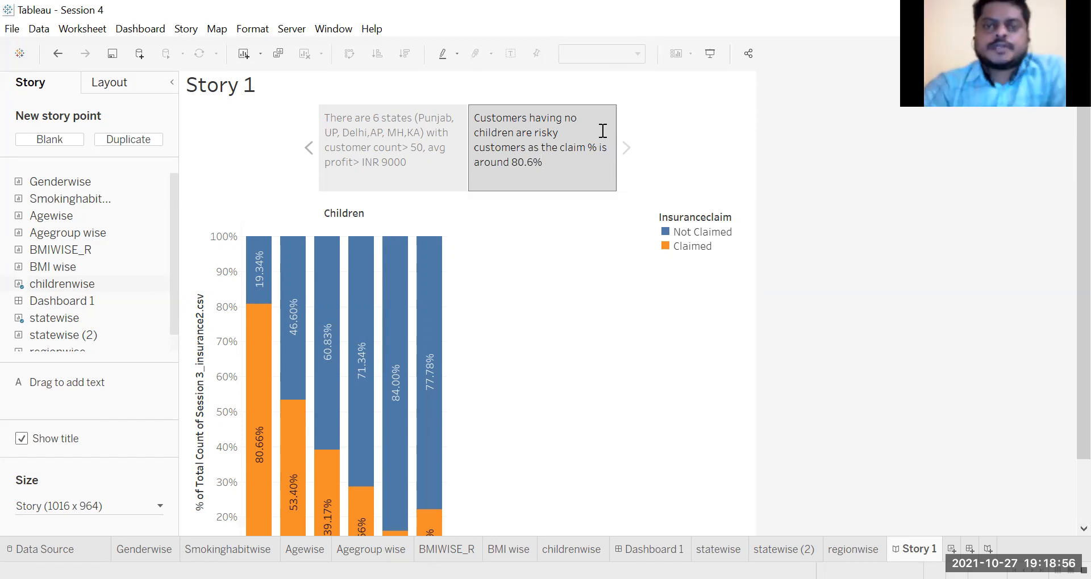
Step: Add a blank third story point holding the BMIWISE_R chart and set its bmi_Parameter 3 to 15
{"action": "left_click", "coordinate": [61, 140]}
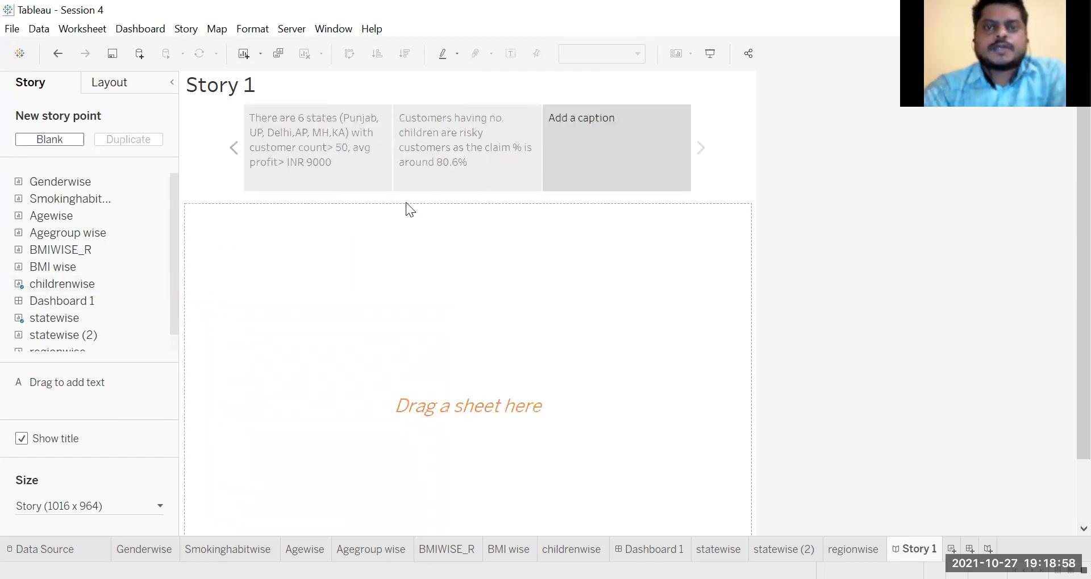
{"action": "mouse_move", "coordinate": [79, 267]}
{"action": "left_click_drag", "start_coordinate": [72, 277], "coordinate": [378, 380]}
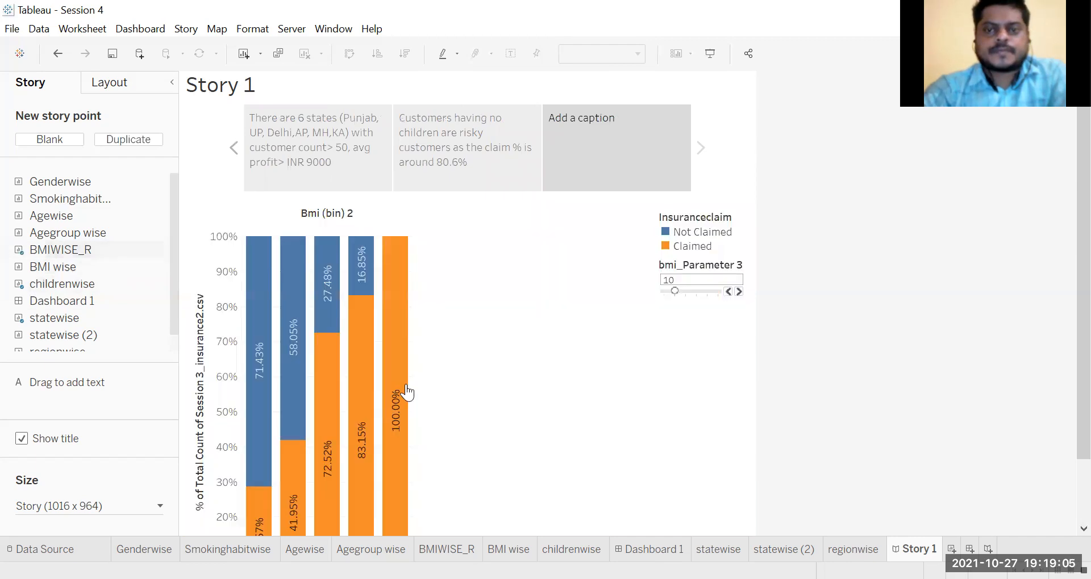
{"action": "left_click", "coordinate": [739, 291]}
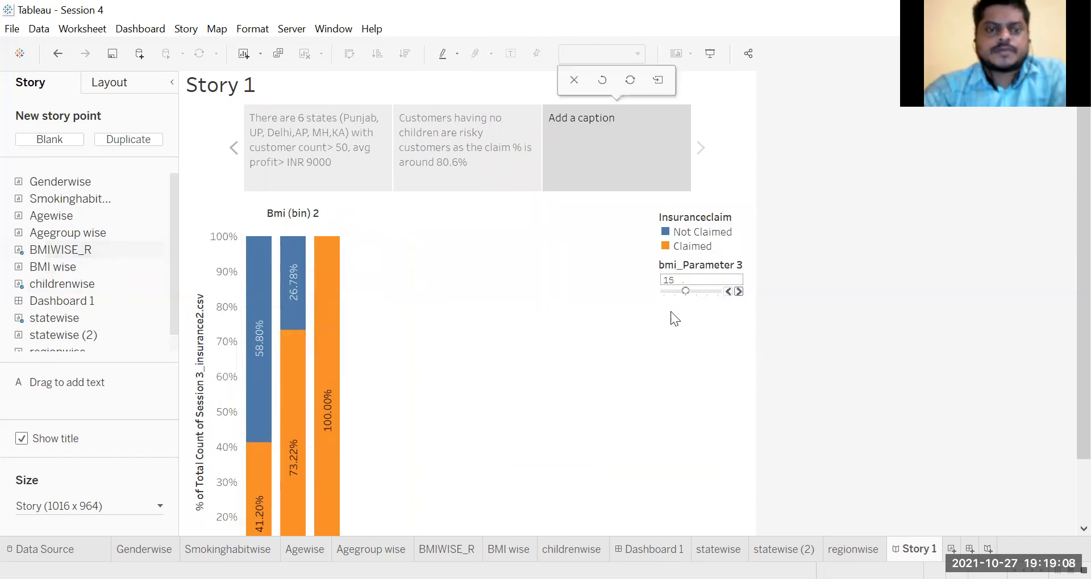
Step: Begin the third story point's caption with "Customers having BMI > 45", checking the BMI bins on the chart
{"action": "left_click", "coordinate": [616, 135]}
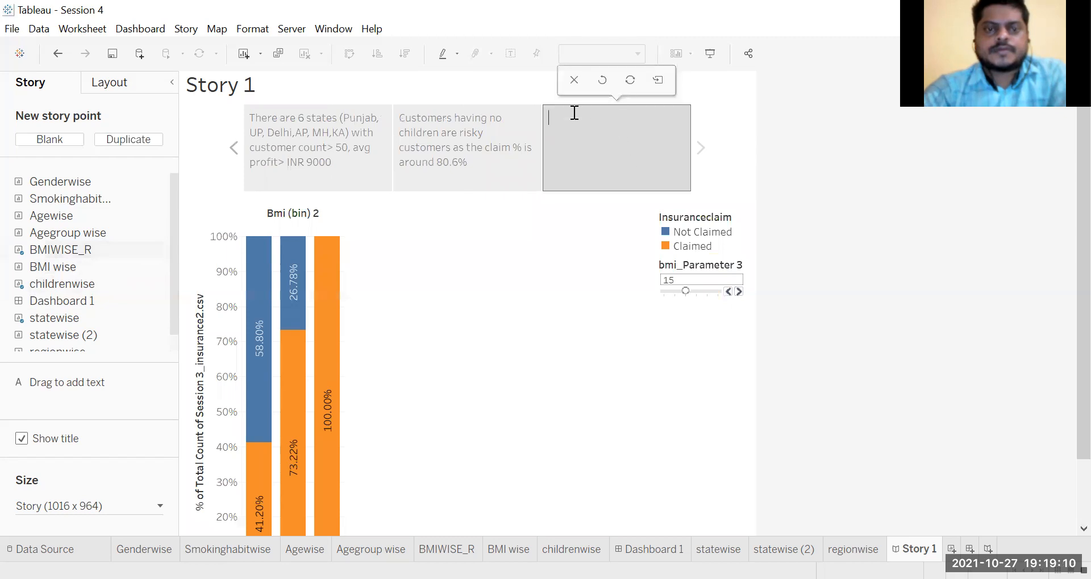
{"action": "type", "text": "Cus"}
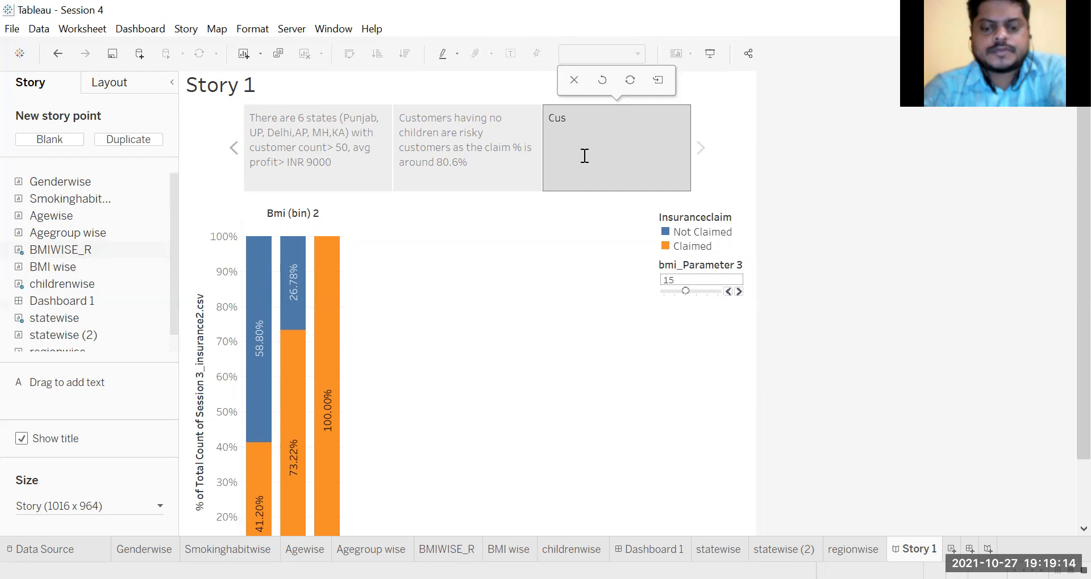
{"action": "type", "text": "tomers hav"}
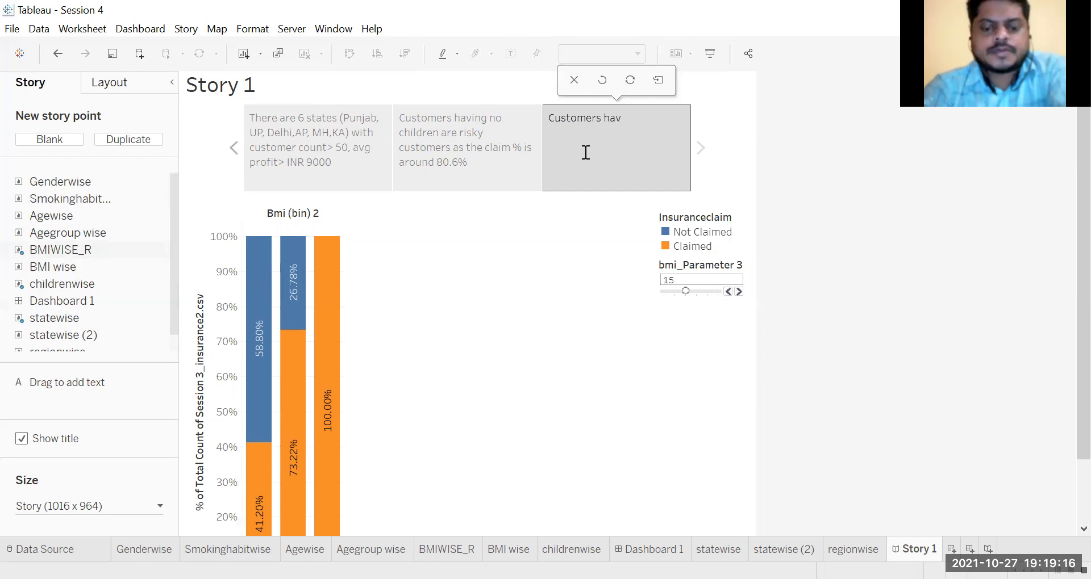
{"action": "type", "text": "ing BMI"}
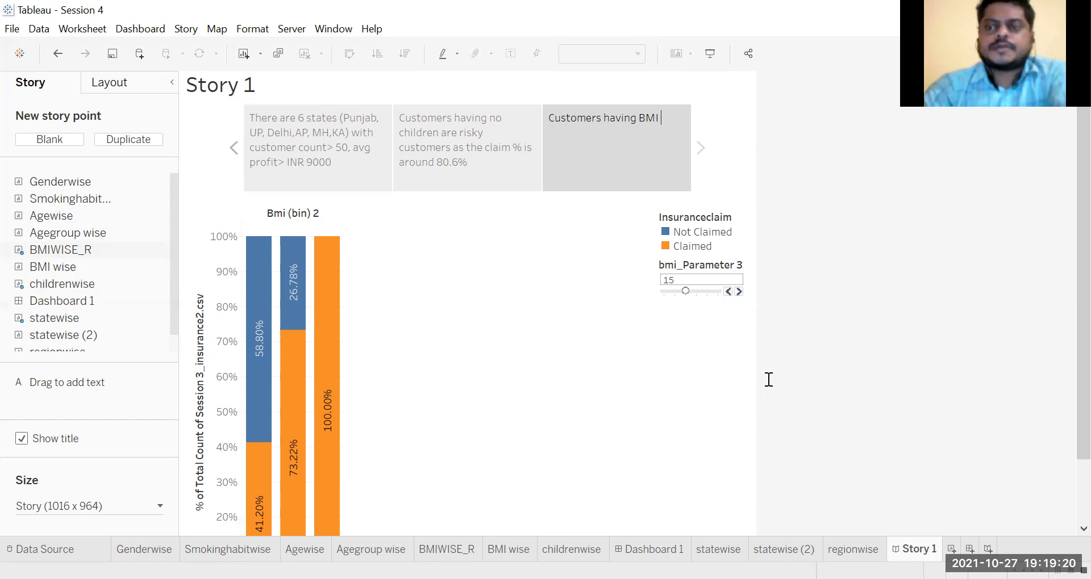
{"action": "scroll", "coordinate": [1068, 206], "scroll_direction": "down", "scroll_amount": 1}
{"action": "scroll", "coordinate": [495, 411], "scroll_direction": "down", "scroll_amount": 5}
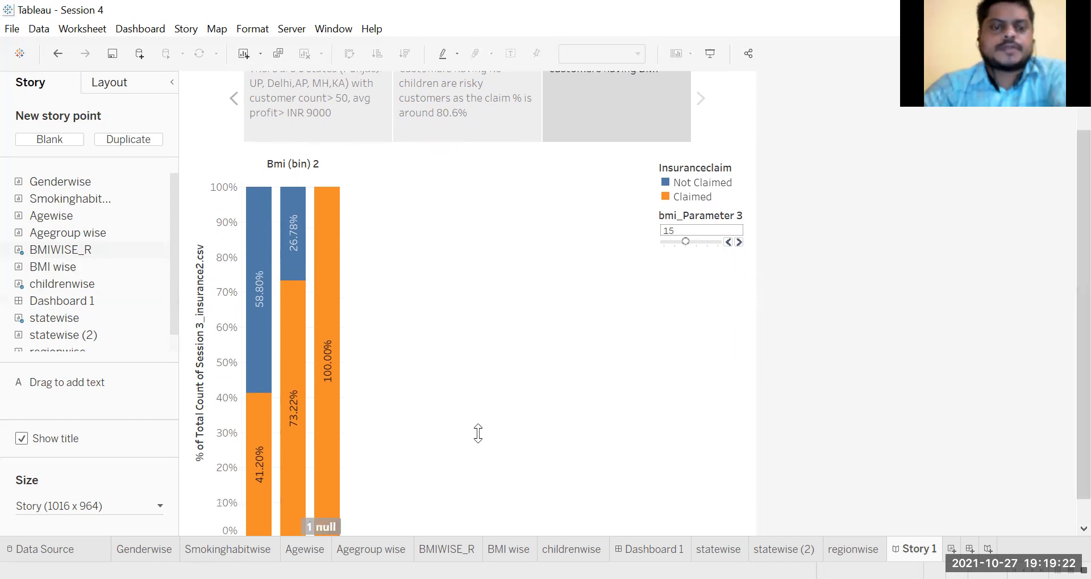
{"action": "scroll", "coordinate": [417, 457], "scroll_direction": "up", "scroll_amount": 4}
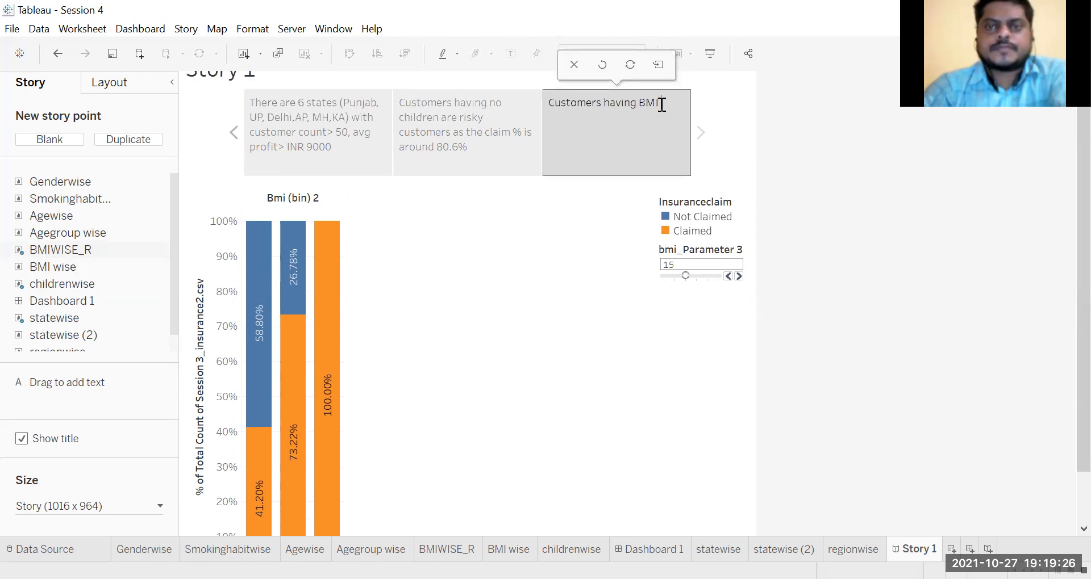
{"action": "type", "text": "> 45"}
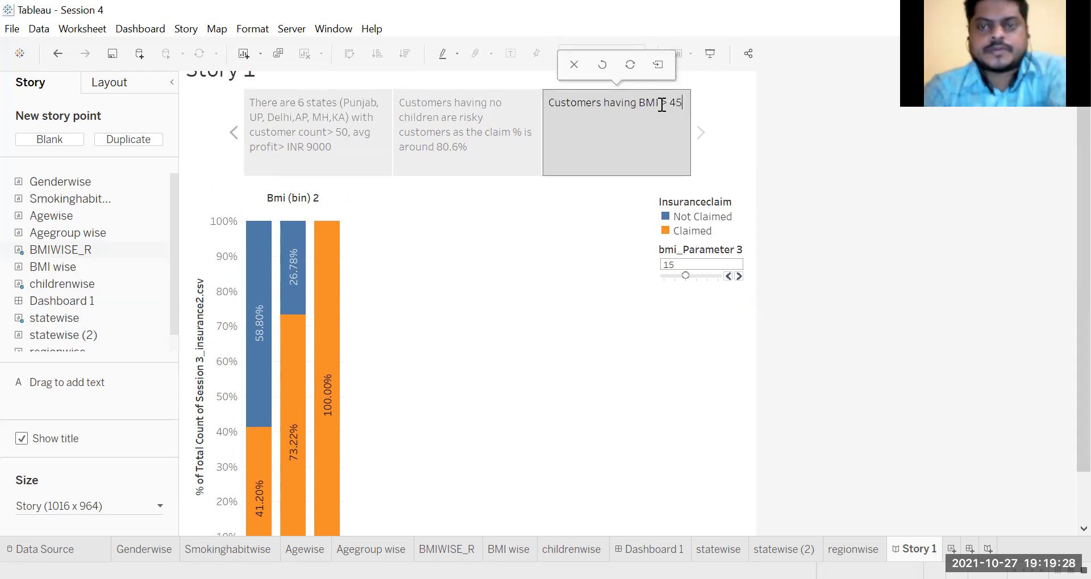
{"action": "type", "text": " ARE"}
Step: Complete the third story point's caption with "are very high risk customers as claim % is 100%"
{"action": "key", "text": "BackSpace"}
{"action": "key", "text": "BackSpace"}
{"action": "key", "text": "BackSpace"}
{"action": "type", "text": "are very high"}
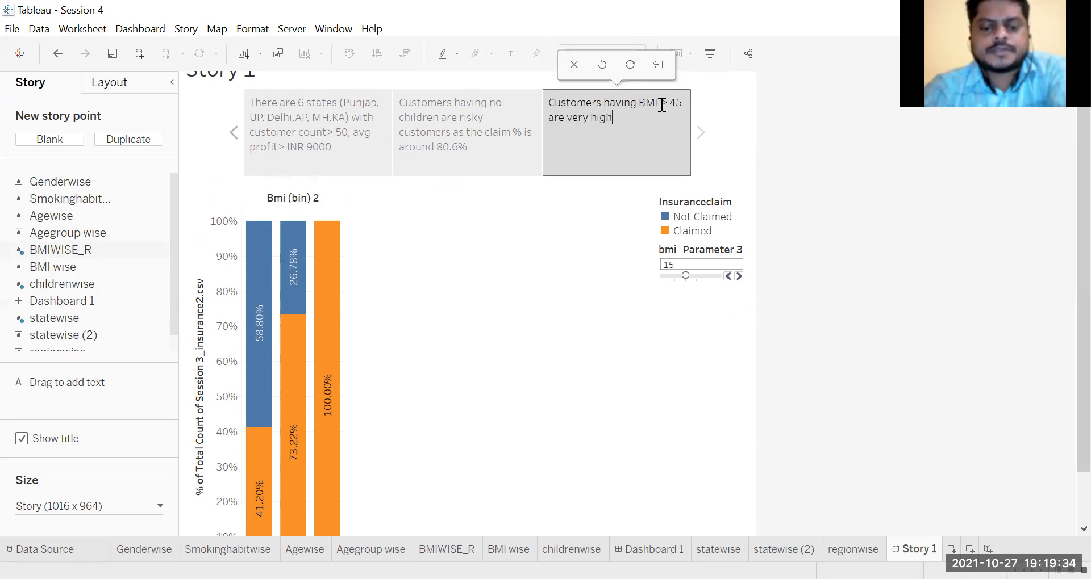
{"action": "type", "text": " risk custome"}
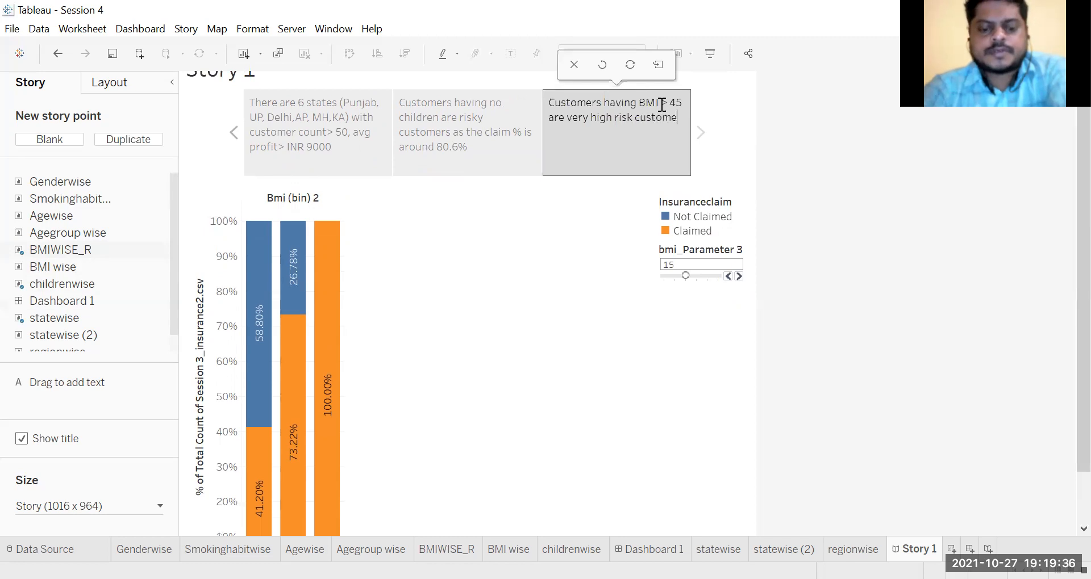
{"action": "type", "text": "rs as claim % is 100%"}
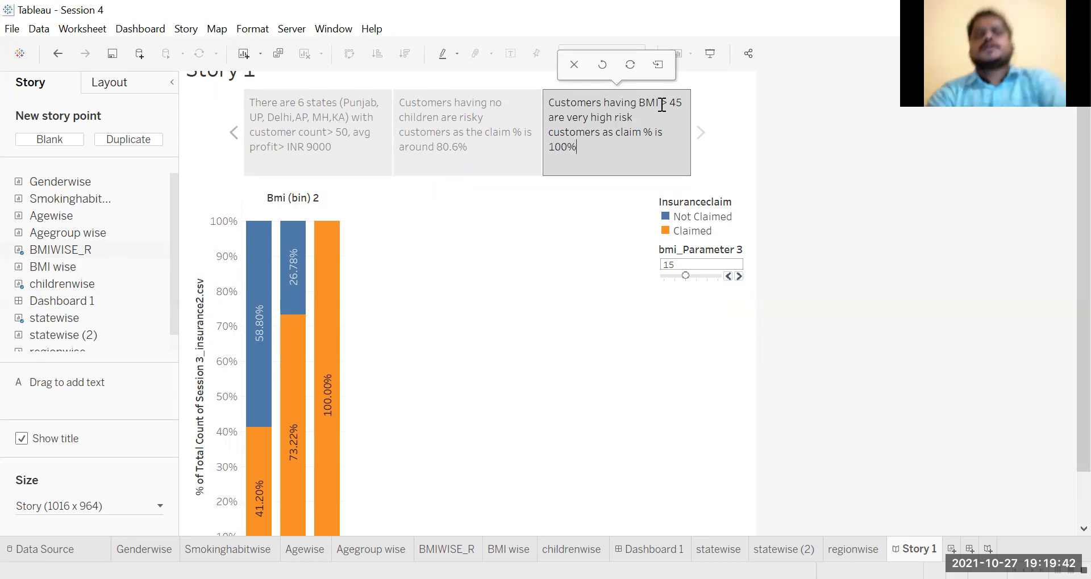
{"action": "left_click", "coordinate": [540, 272]}
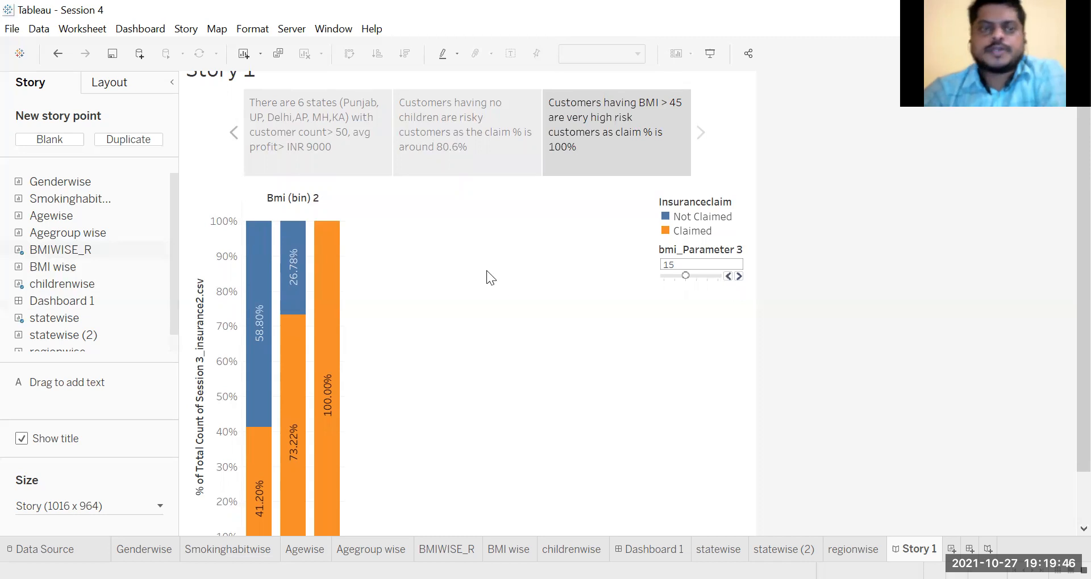
Step: Go back and forth through the three story points to review each caption against its map or chart
{"action": "left_click", "coordinate": [234, 137]}
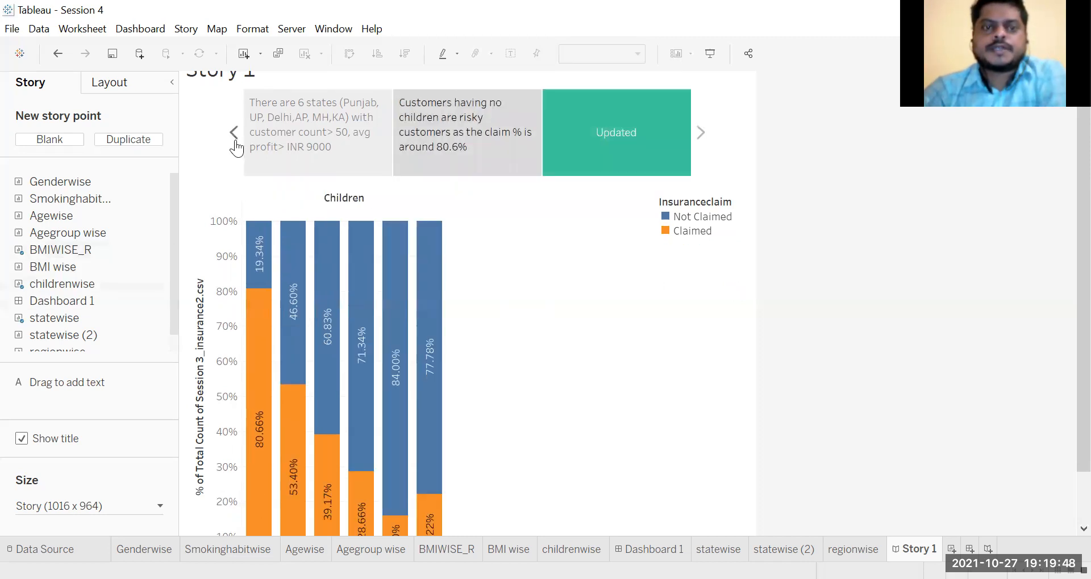
{"action": "left_click", "coordinate": [234, 136]}
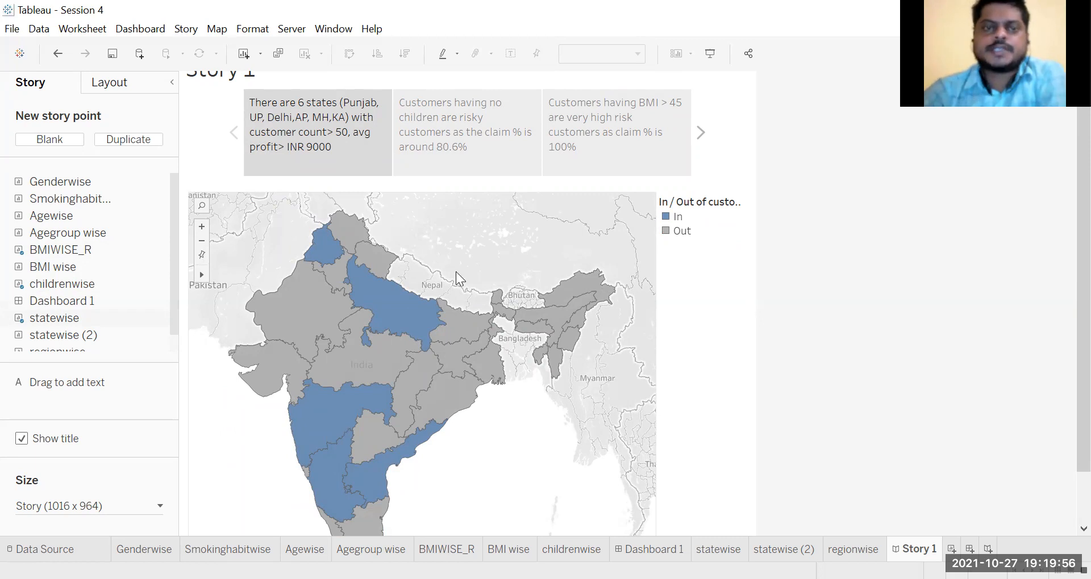
{"action": "mouse_move", "coordinate": [414, 453]}
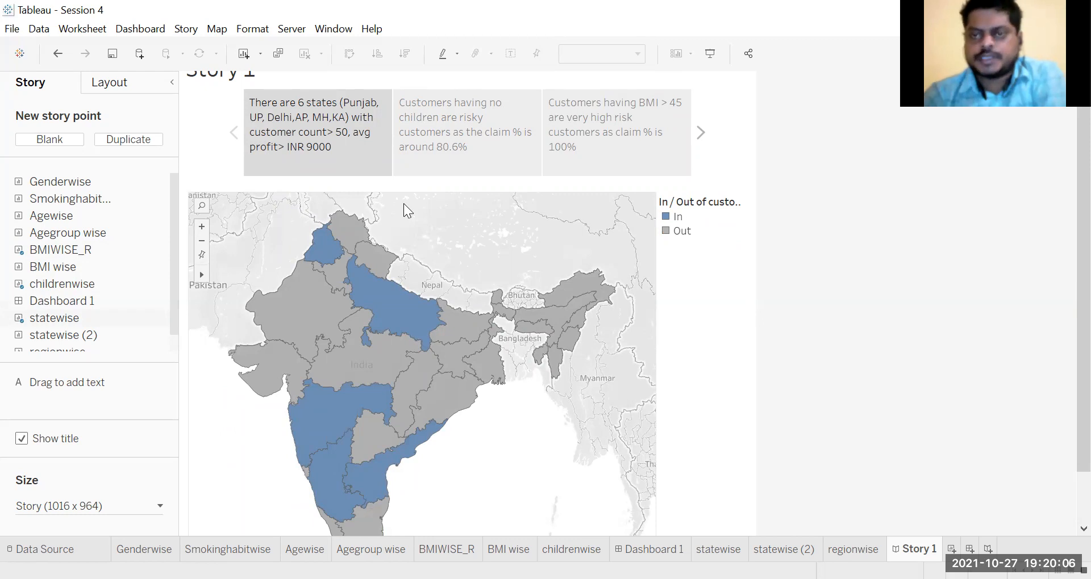
{"action": "left_click", "coordinate": [701, 134]}
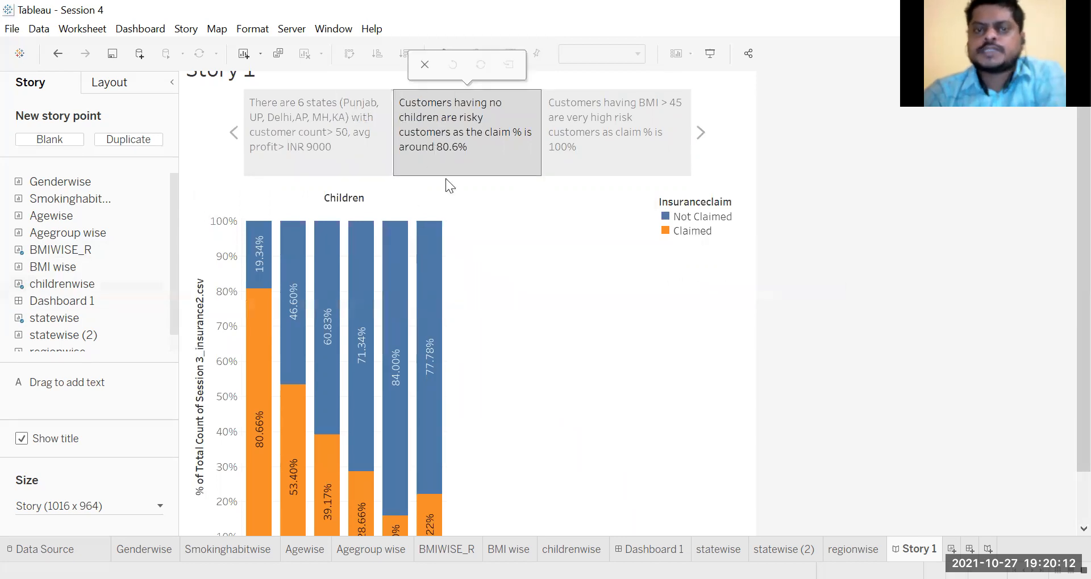
{"action": "left_click", "coordinate": [701, 134]}
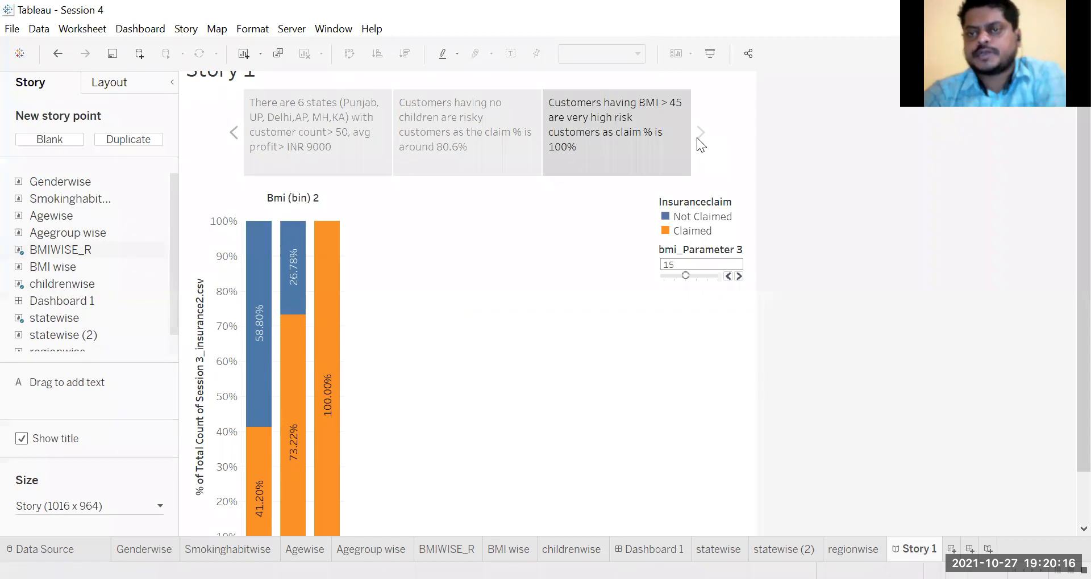
{"action": "left_click", "coordinate": [234, 134]}
{"action": "left_click", "coordinate": [233, 134]}
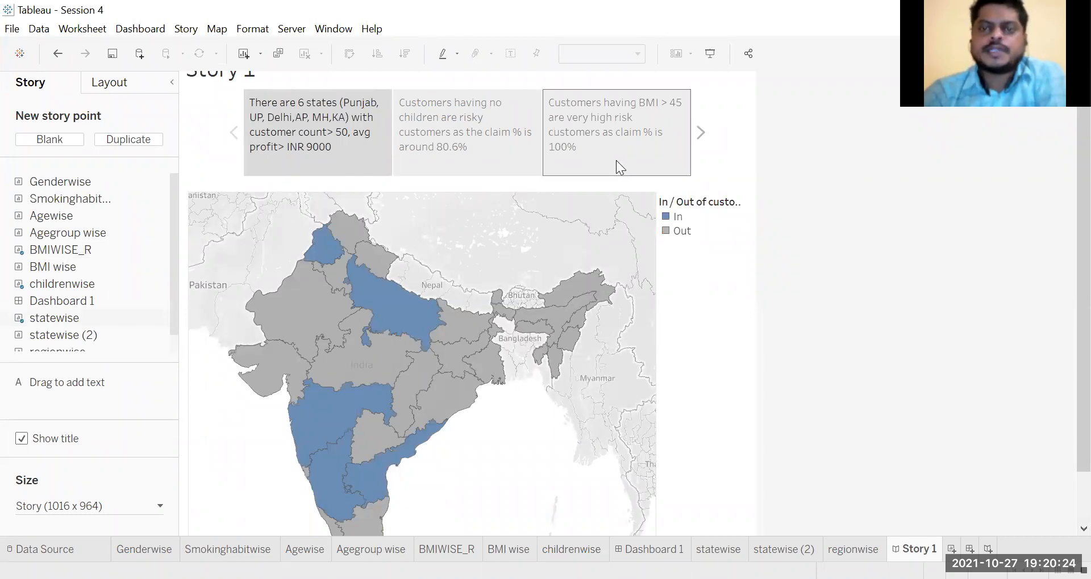
{"action": "left_click", "coordinate": [701, 135]}
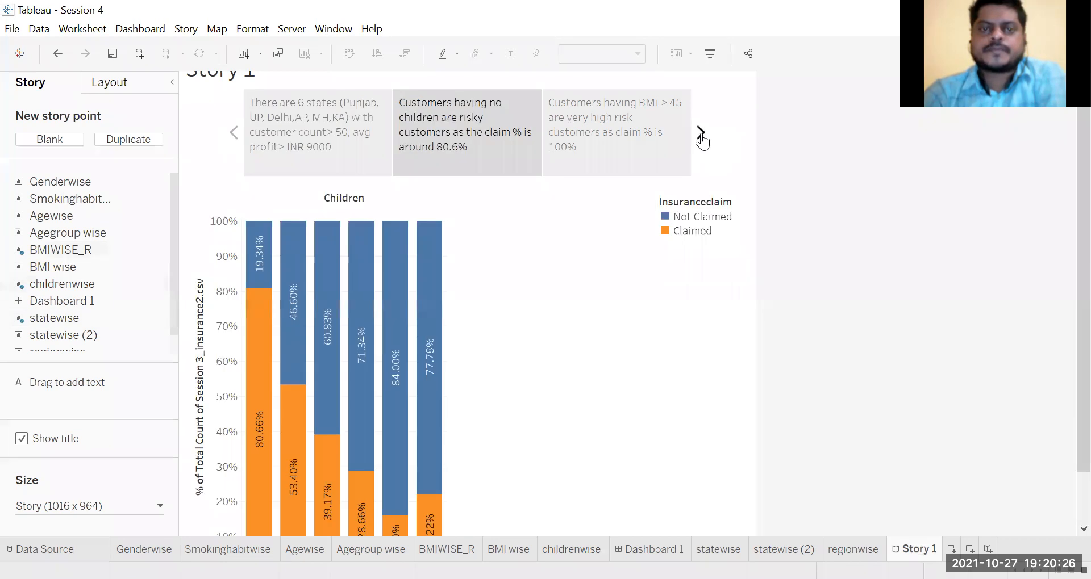
{"action": "left_click", "coordinate": [701, 136]}
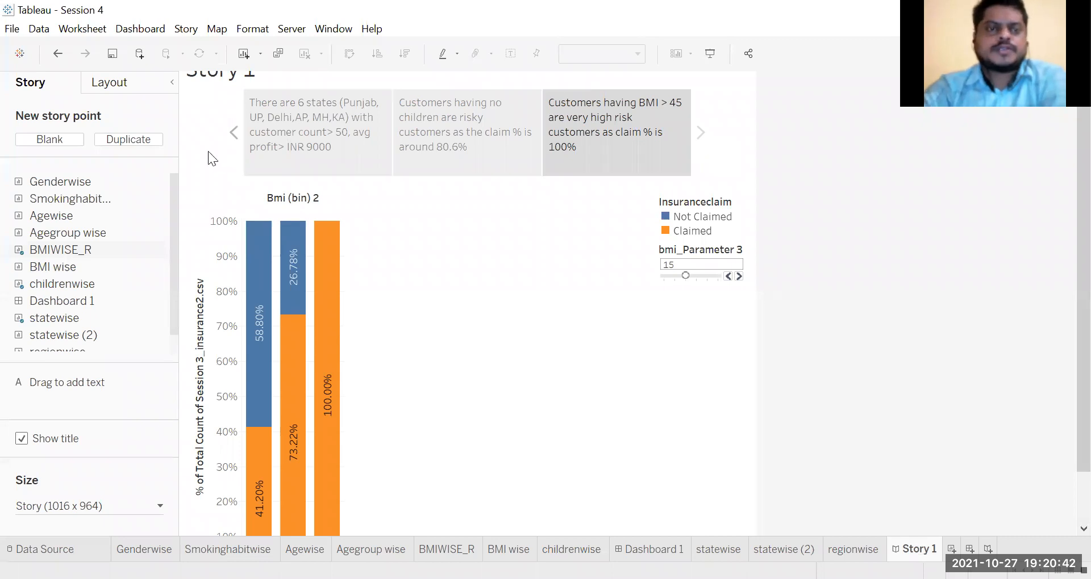
{"action": "left_click", "coordinate": [233, 143]}
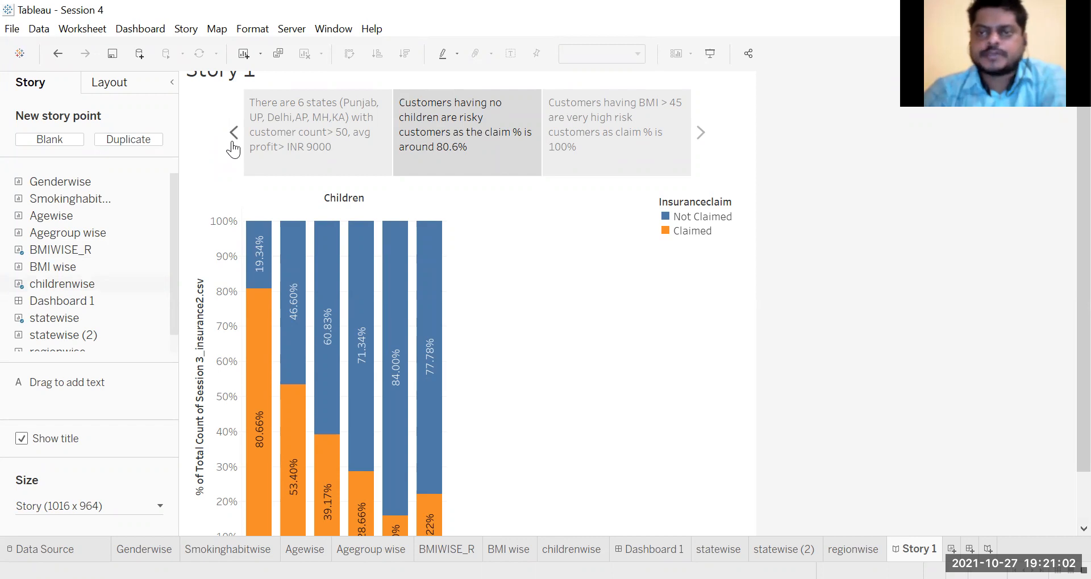
{"action": "left_click", "coordinate": [233, 143]}
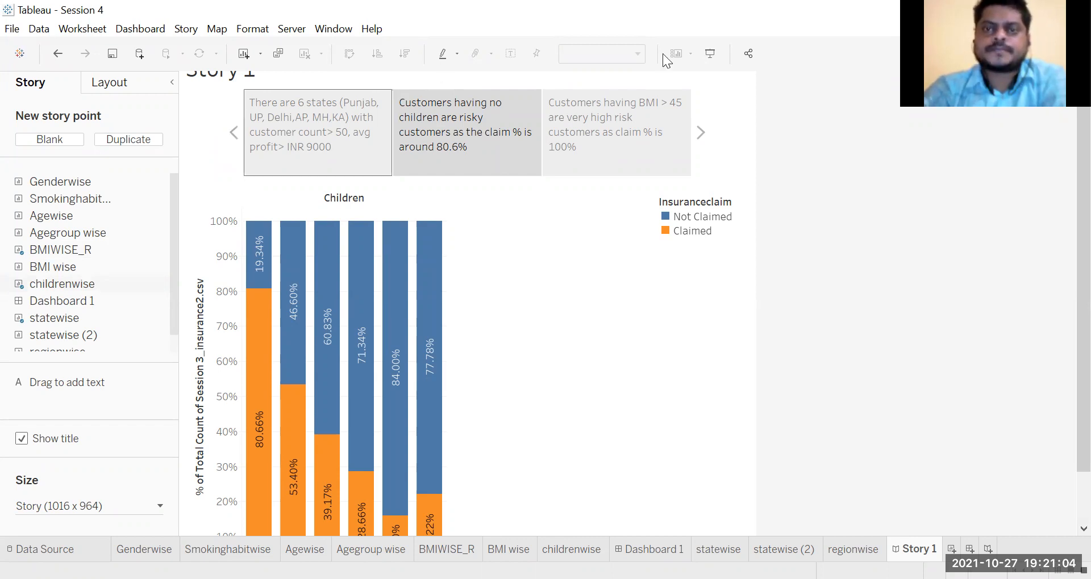